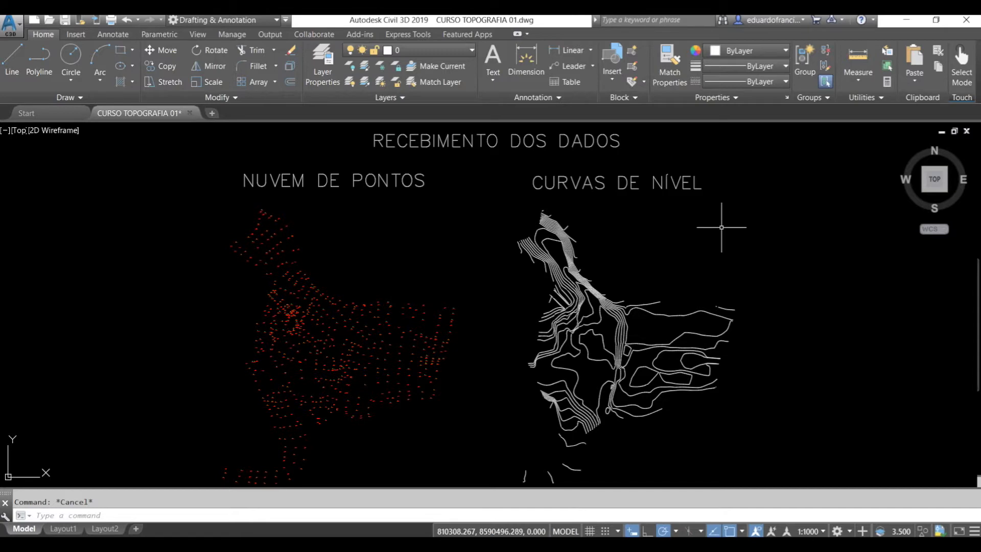
Step: Switch to CURSO DE TOPOGRAFIA.txt in Notepad and view the point list from its first row
mouse_move(329, 312)
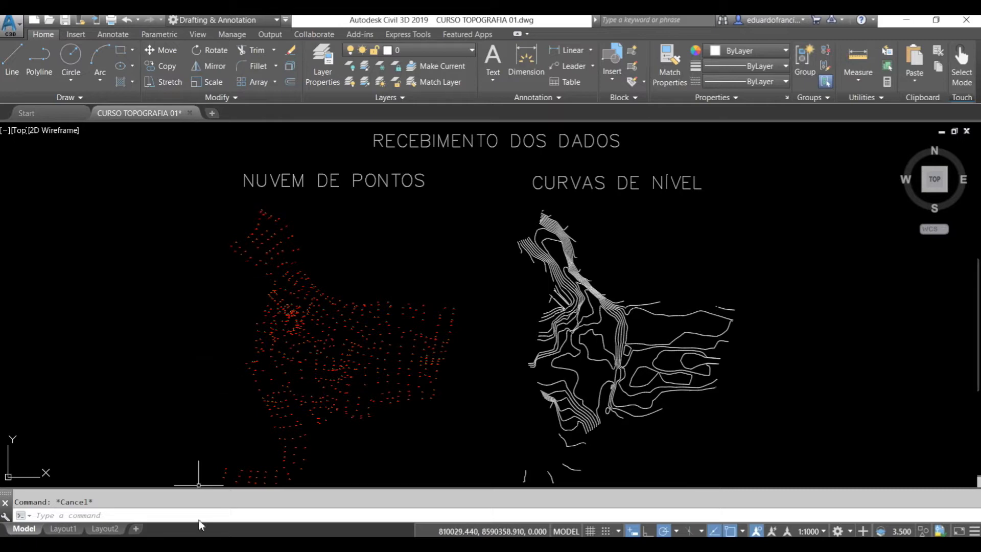
key(alt+Tab)
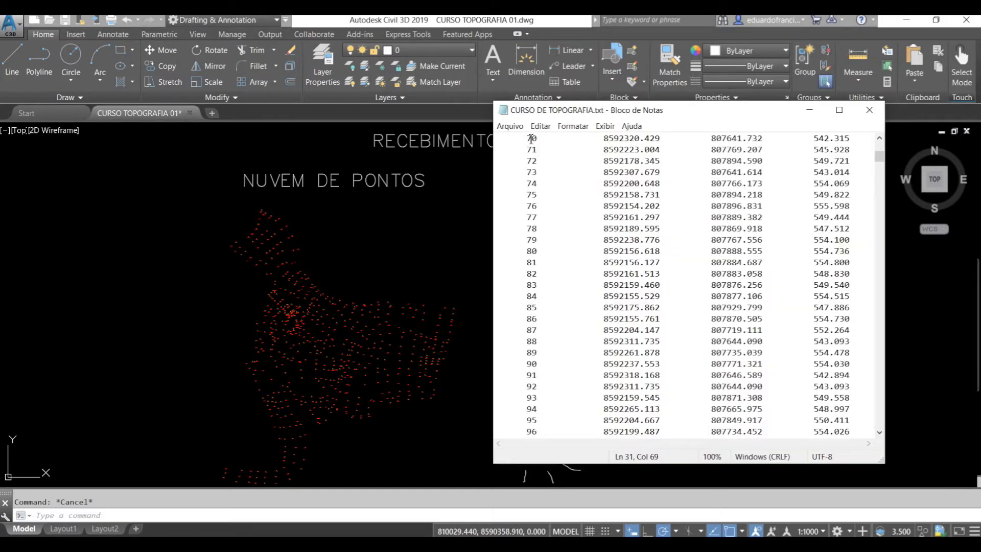
mouse_move(878, 157)
mouse_down()
mouse_move(879, 145)
mouse_move(880, 201)
mouse_move(879, 149)
mouse_up()
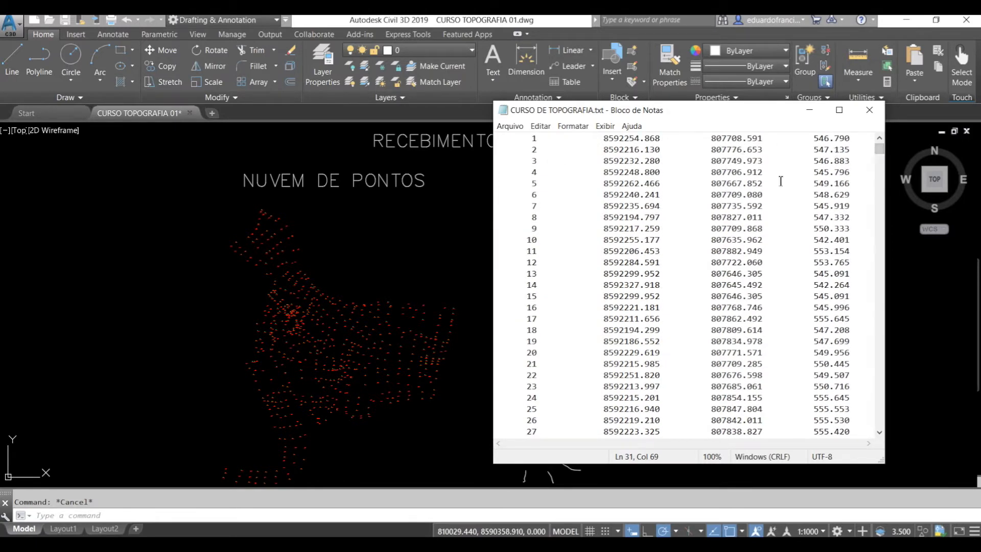
click(438, 229)
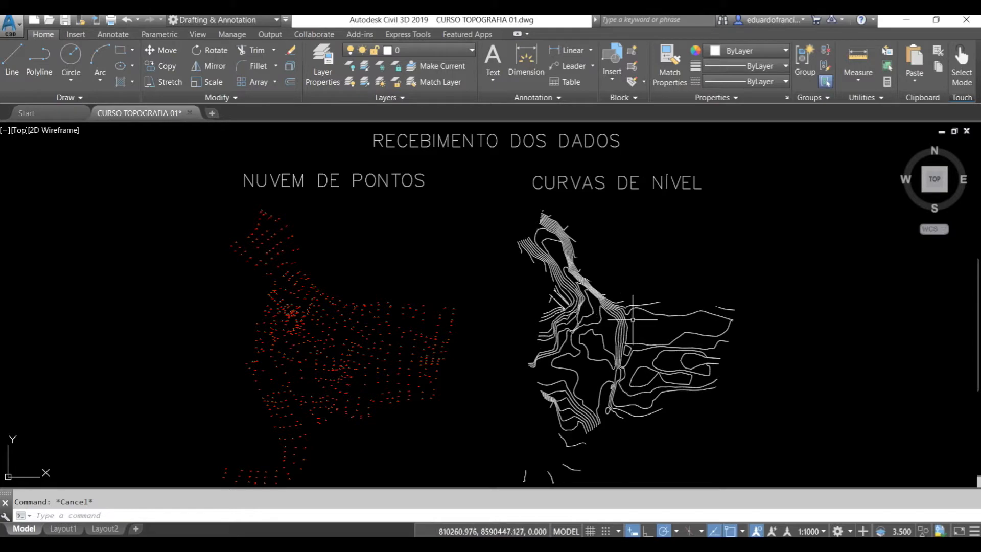
click(645, 306)
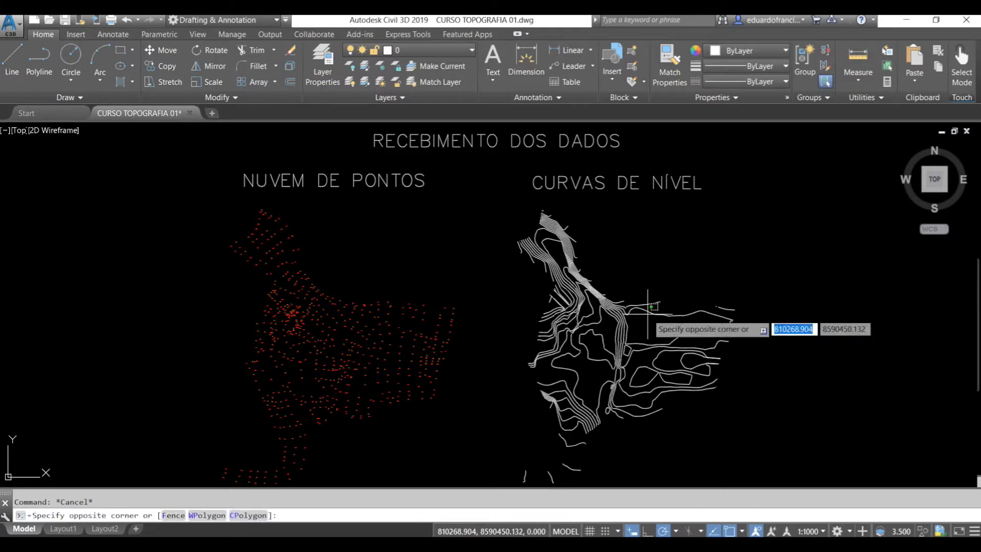
click(637, 293)
key(Escape)
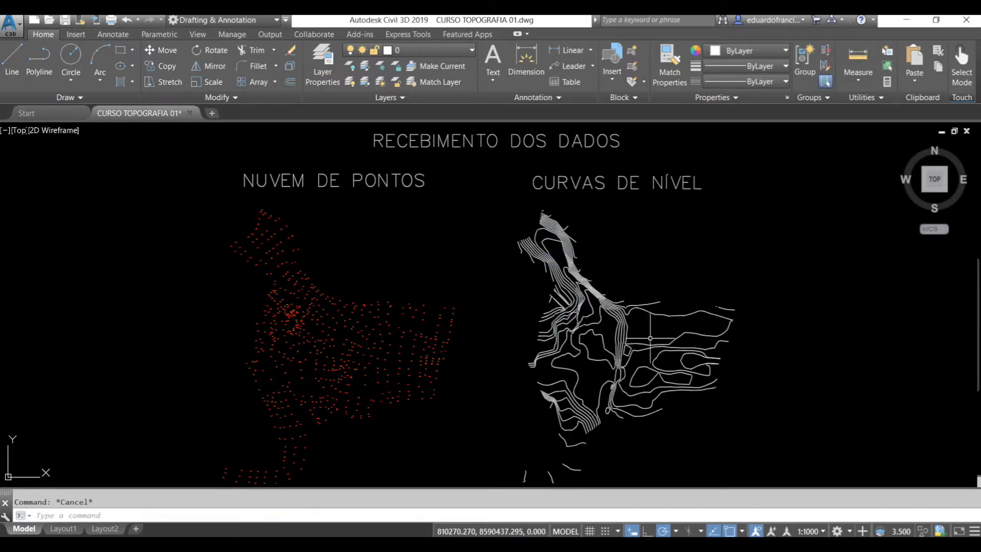
Step: Examine the elevation labels of individual points across the NUVEM DE PONTOS point cloud
scroll(323, 301, up, 10)
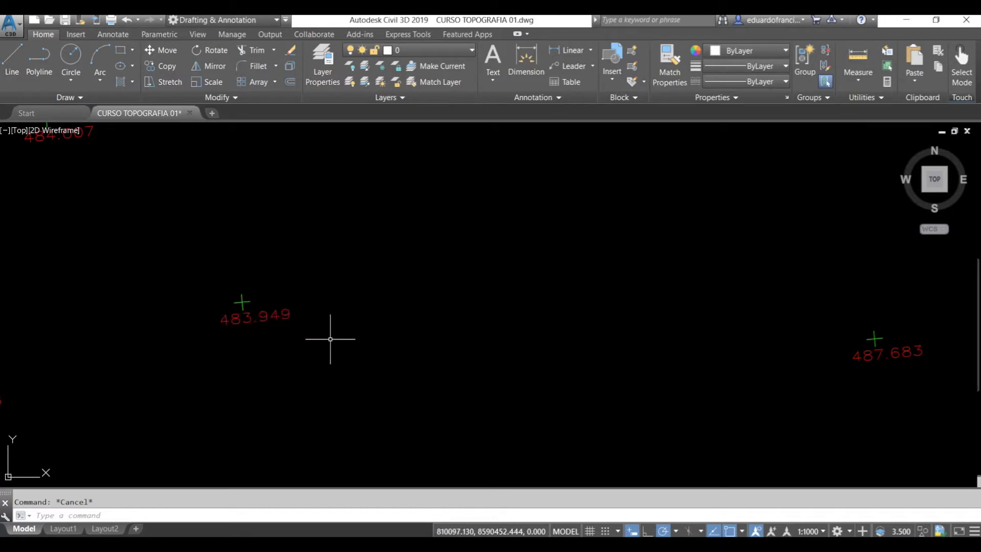
scroll(340, 317, down, 5)
scroll(339, 317, down, 2)
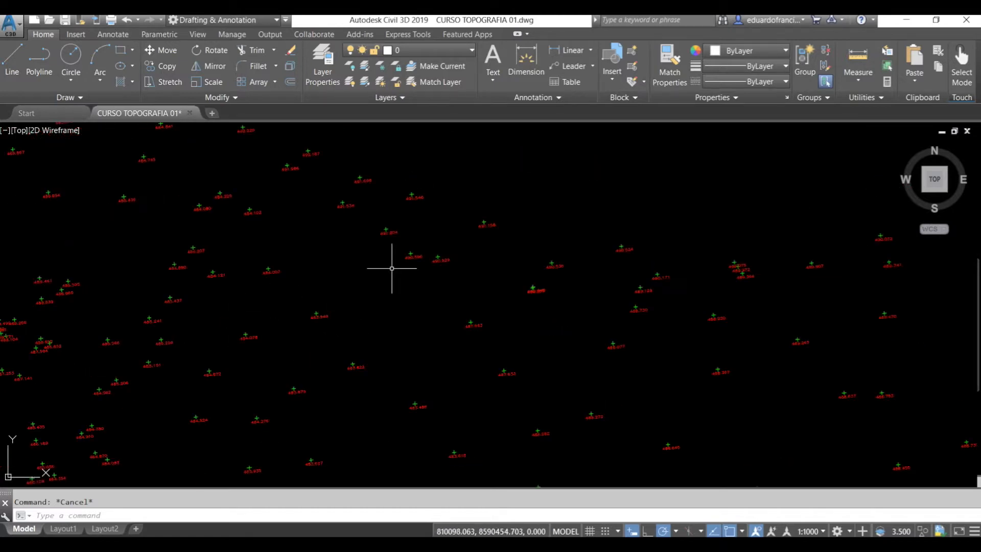
middle_drag(471, 247, 729, 225)
scroll(263, 342, up, 6)
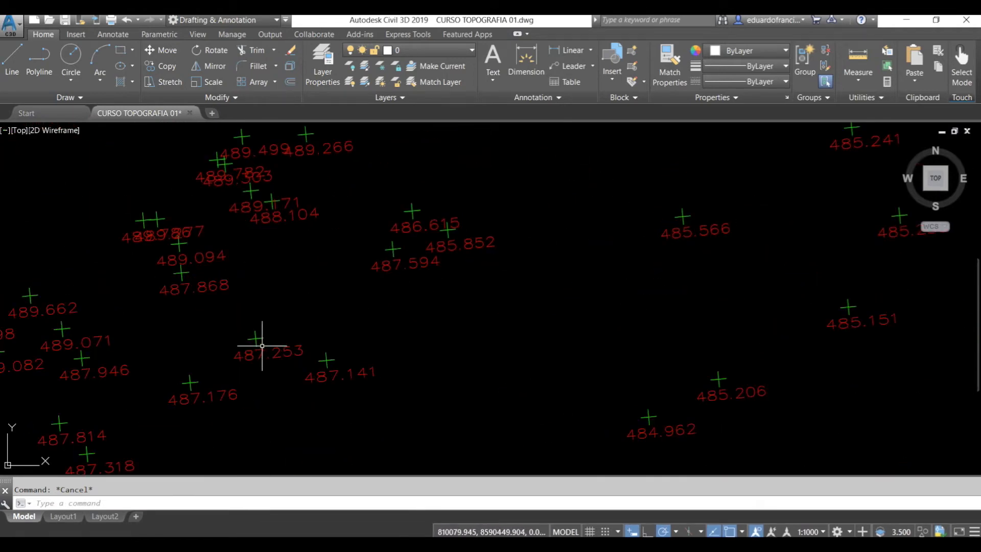
Step: Switch to the Notepad point list and examine its coordinate columns and elevation column, starting with point 1
click(245, 544)
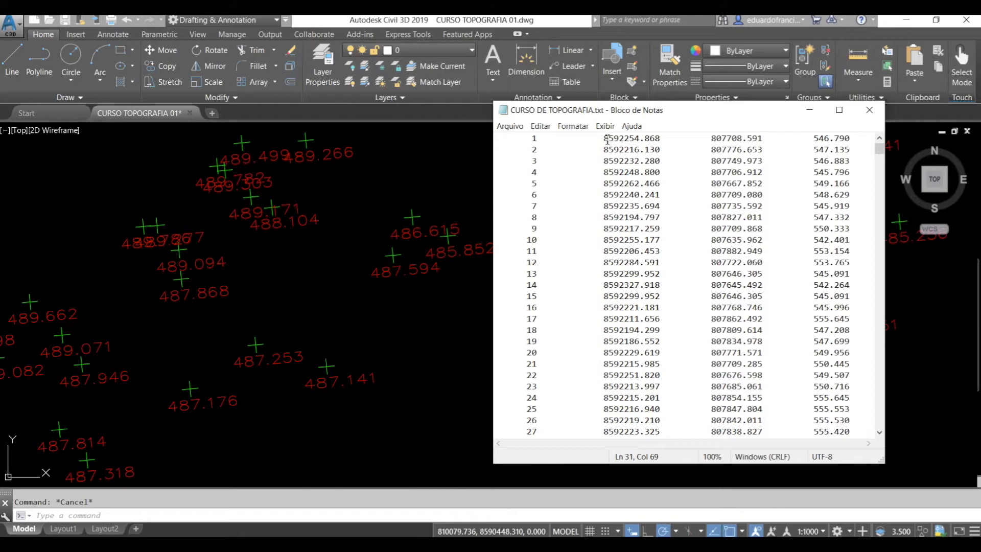
drag(604, 138, 766, 138)
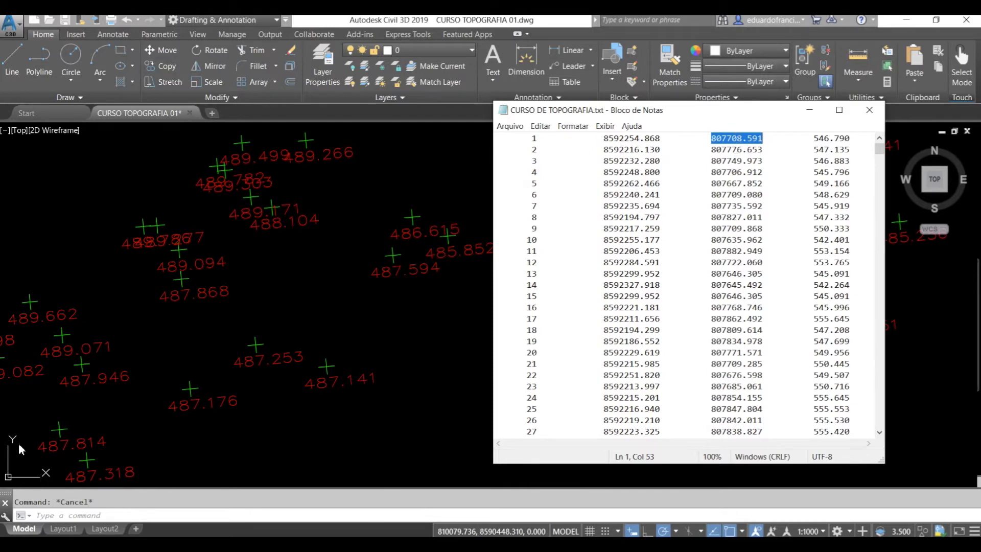
click(635, 137)
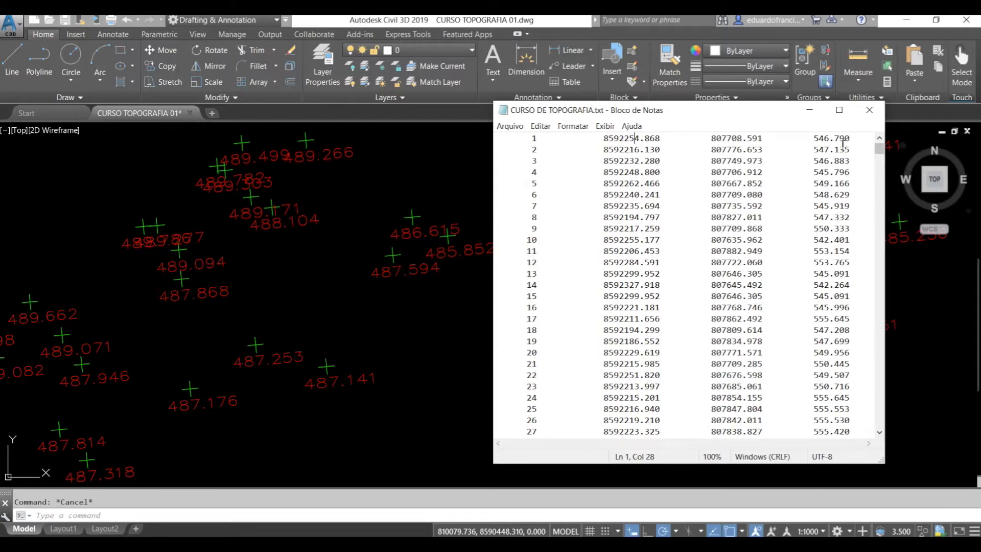
drag(834, 145, 835, 263)
click(835, 281)
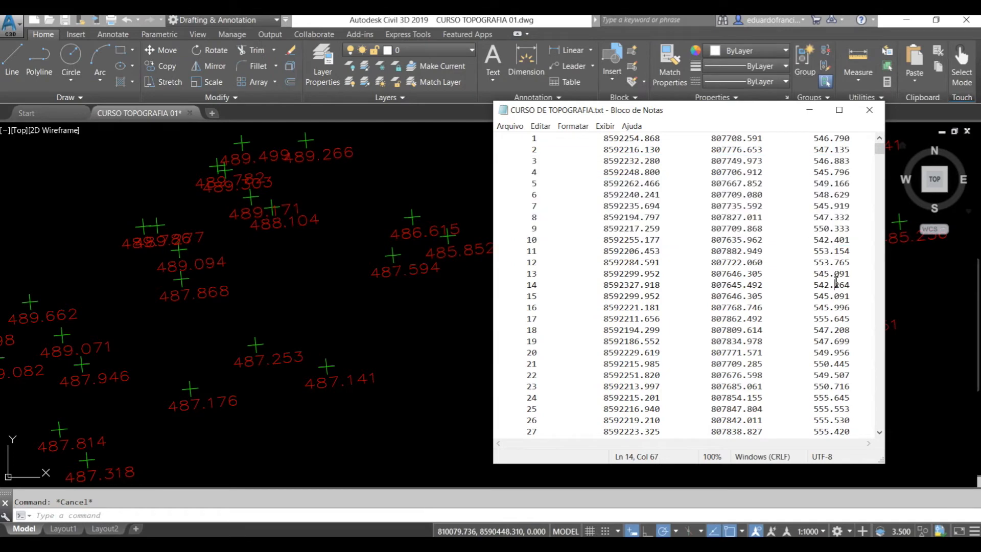
click(403, 286)
Step: Query the coordinates and elevation of a point on the upper eastern contour line under CURVAS DE NÍVEL with ID
middle_click(412, 252)
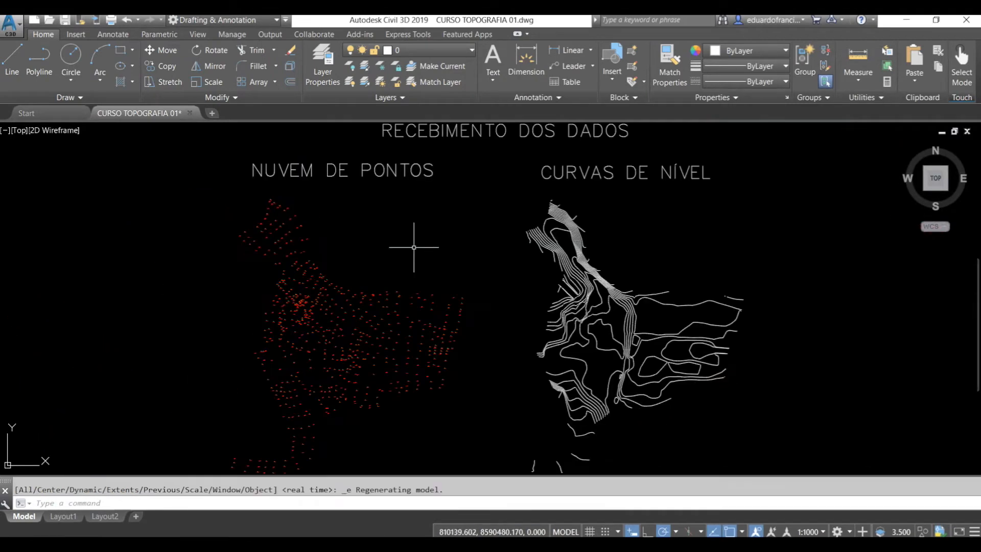
mouse_move(375, 327)
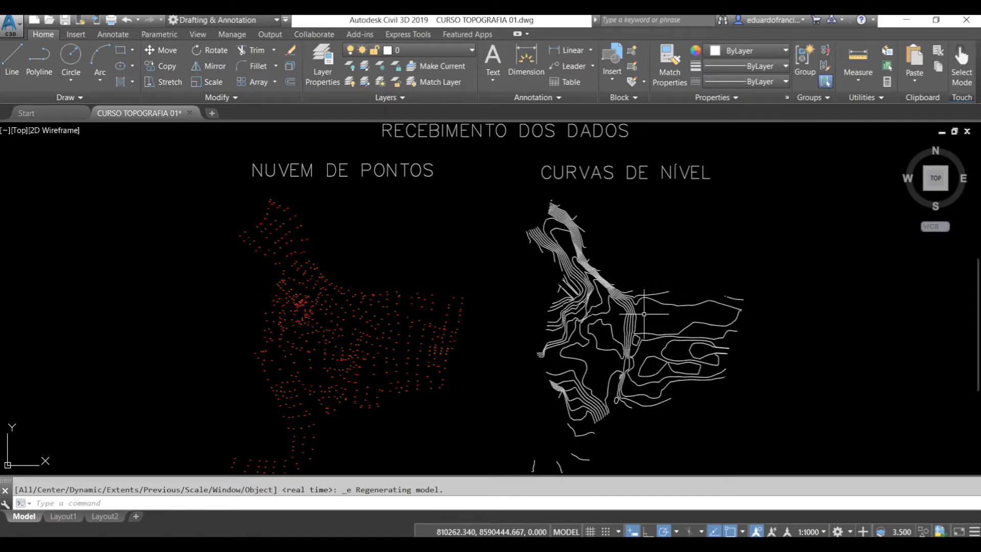
scroll(643, 314, up, 5)
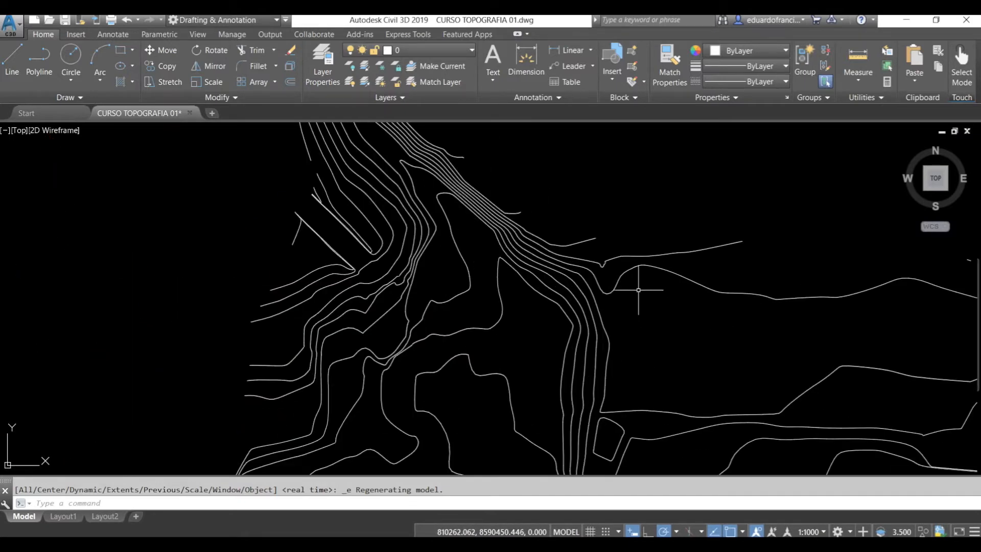
text(id)
key(Return)
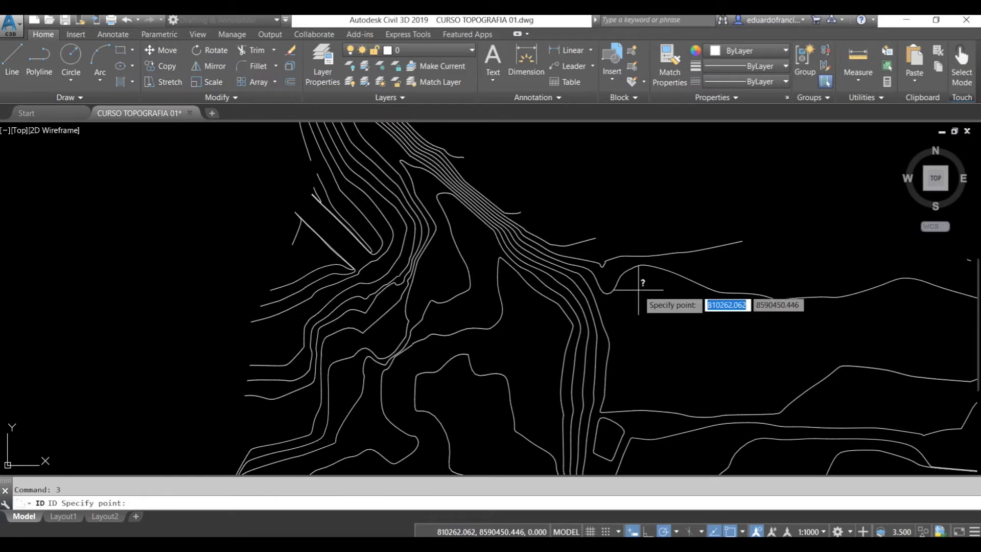
click(648, 256)
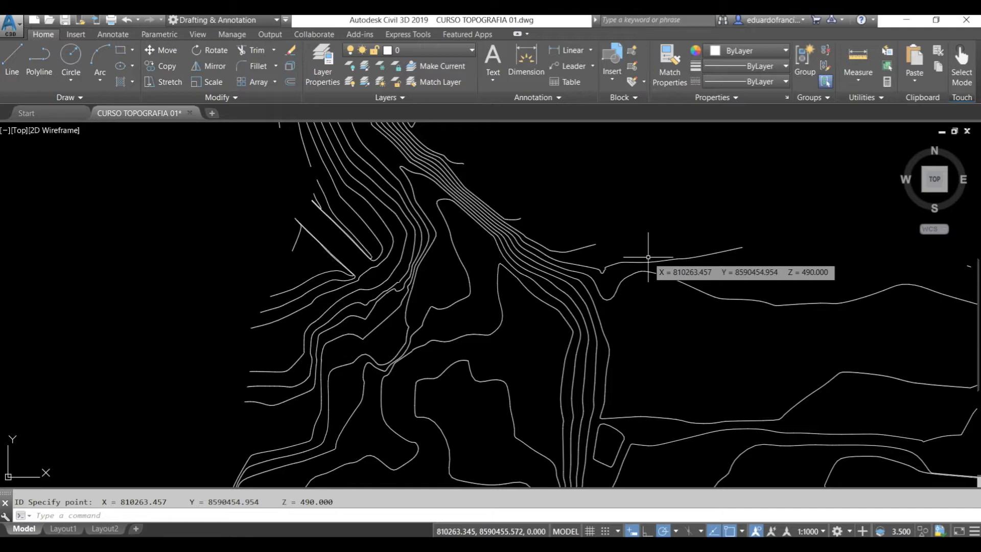
Step: Compare the elevation labels of neighbouring survey points in the dense part of the point cloud
scroll(648, 257, down, 5)
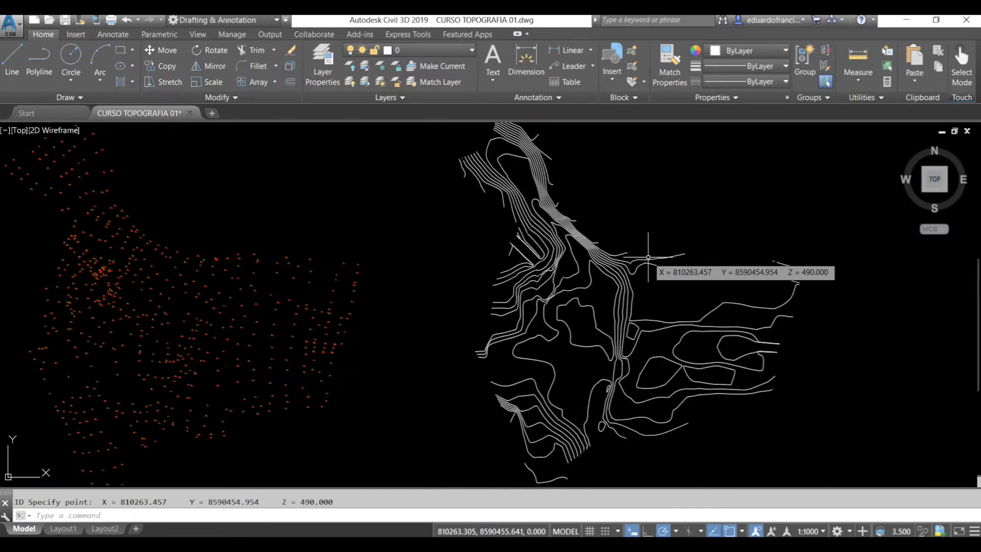
scroll(110, 265, up, 6)
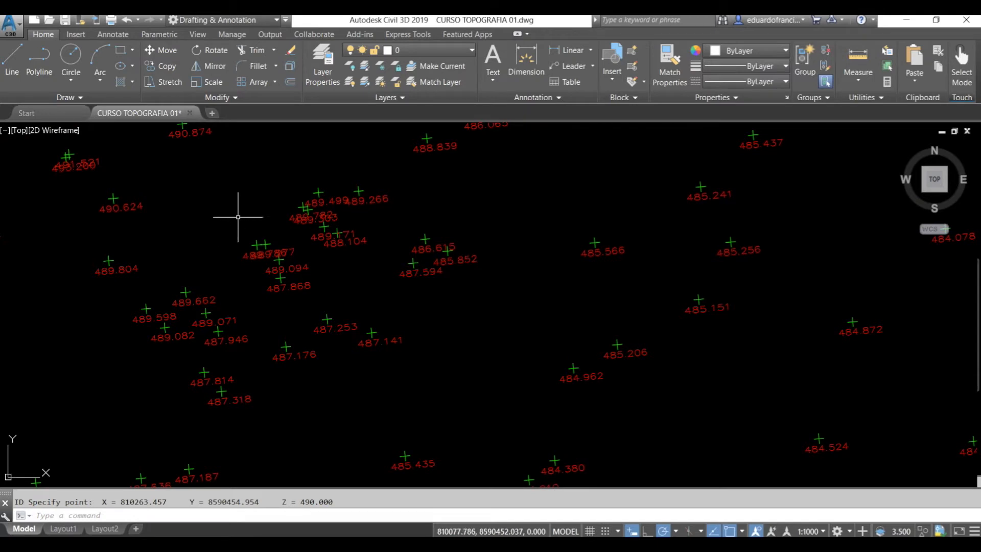
scroll(423, 278, up, 2)
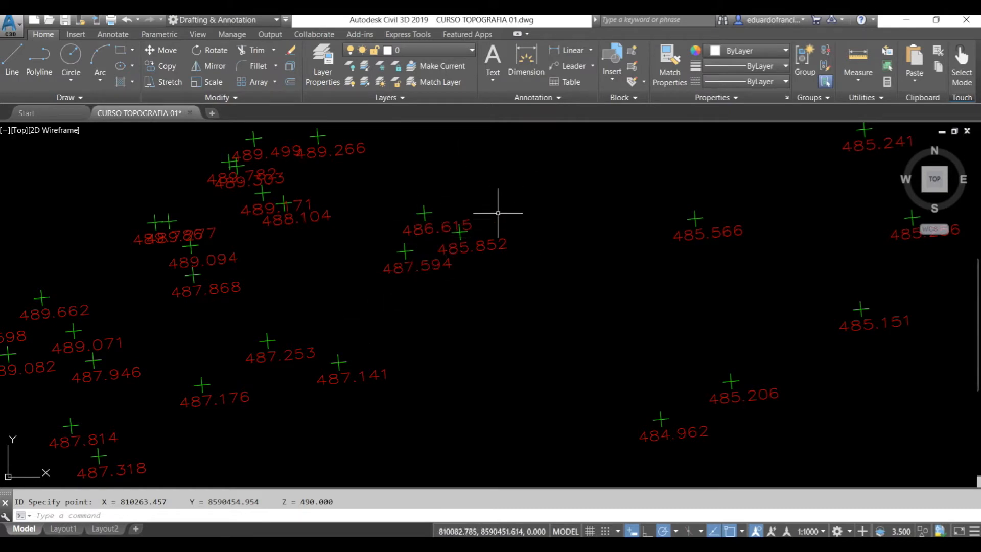
scroll(442, 233, up, 4)
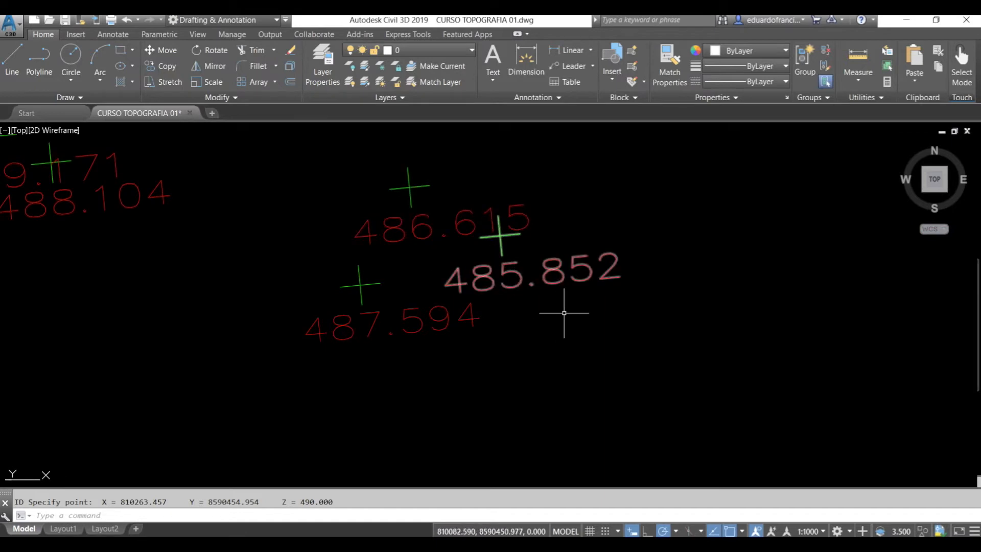
scroll(554, 302, down, 5)
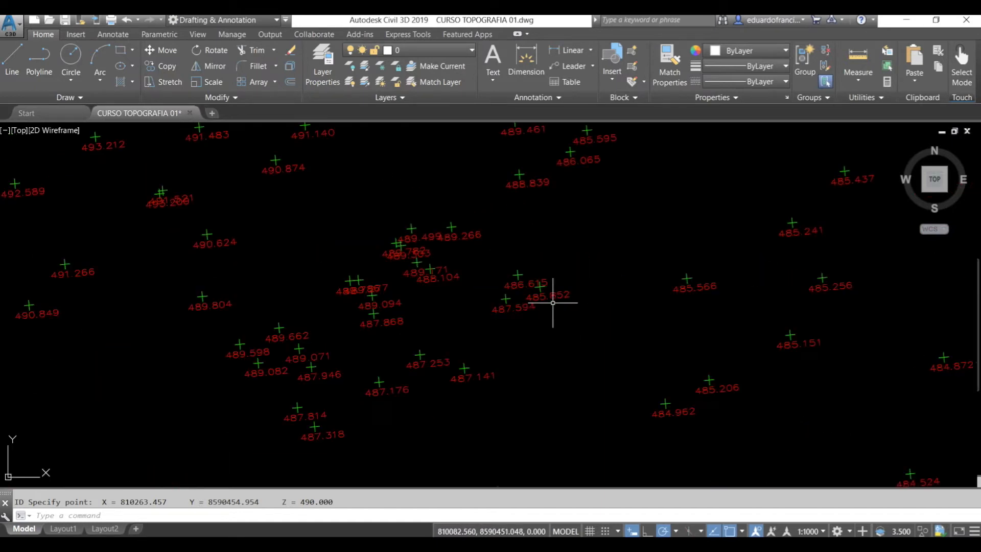
Step: Query the coordinates and elevation of a point on the contour just below the upper eastern one with ID
middle_click(553, 302)
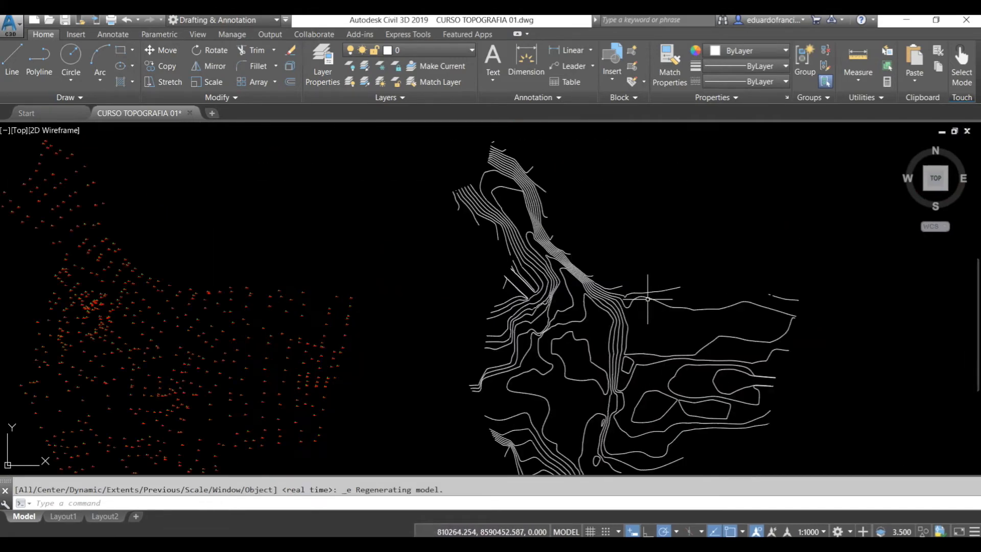
scroll(649, 297, up, 5)
text(id)
key(Return)
click(638, 305)
key(Return)
click(638, 305)
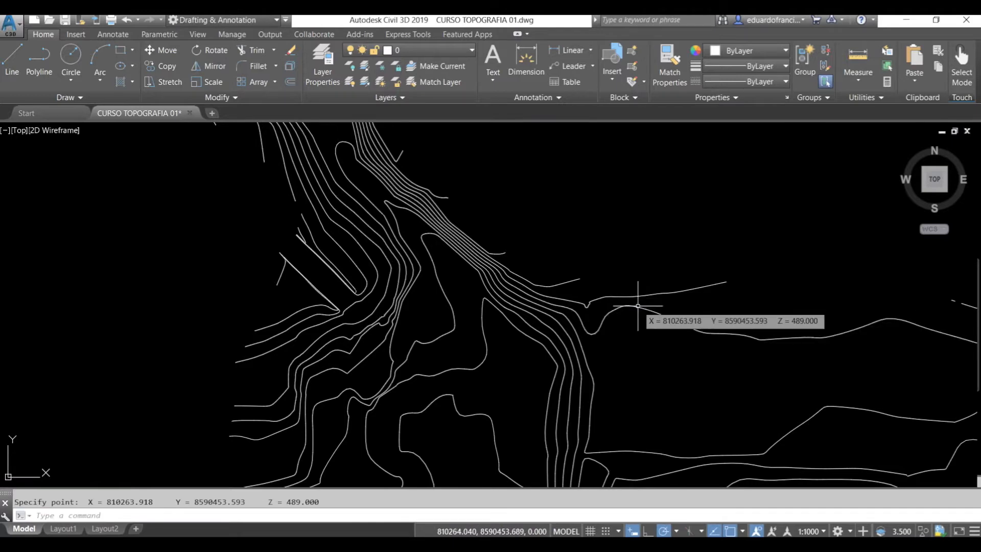
scroll(613, 313, up, 4)
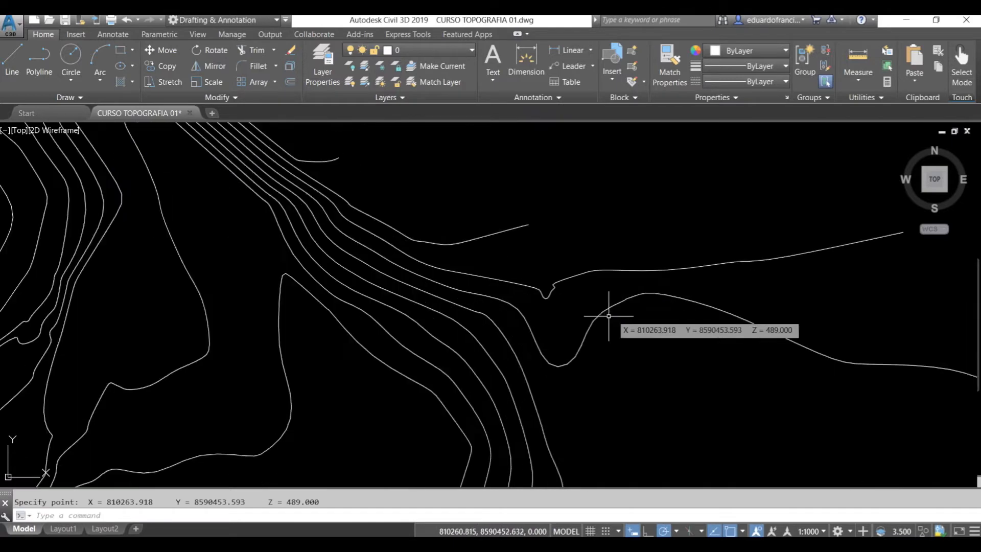
key(Return)
shift+right_click(509, 236)
click(531, 471)
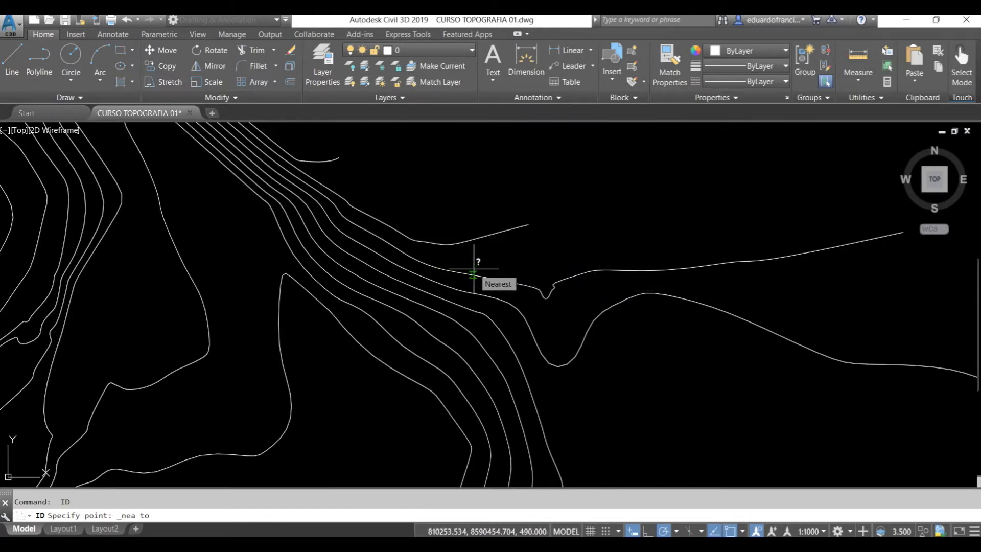
key(Escape)
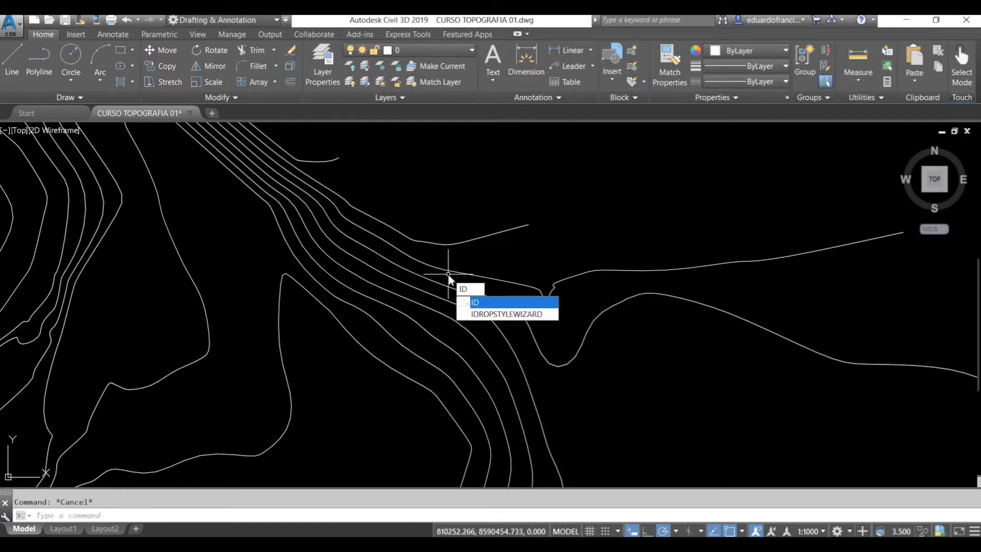
Step: Query the elevations of two adjacent contour lines in the closely spaced contour band with ID
key(Return)
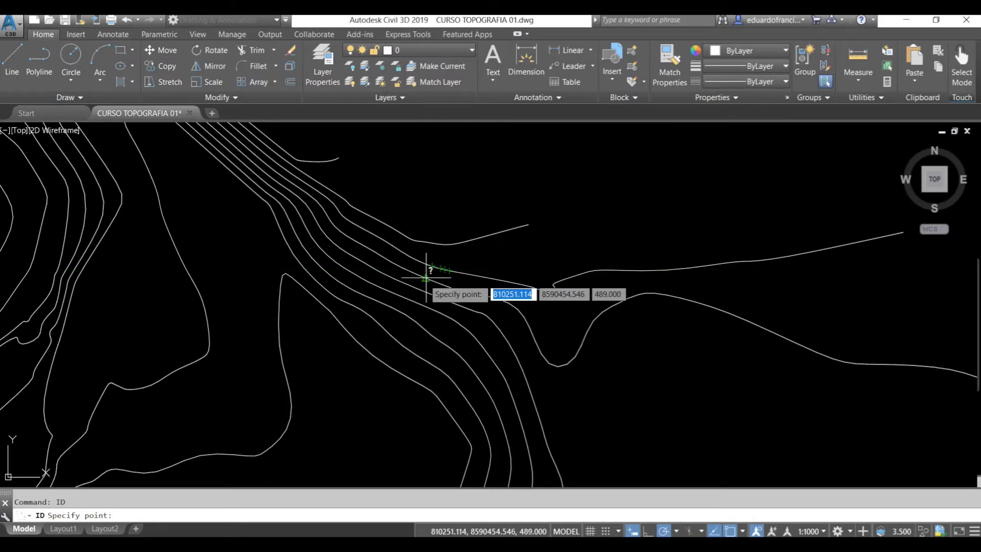
click(425, 278)
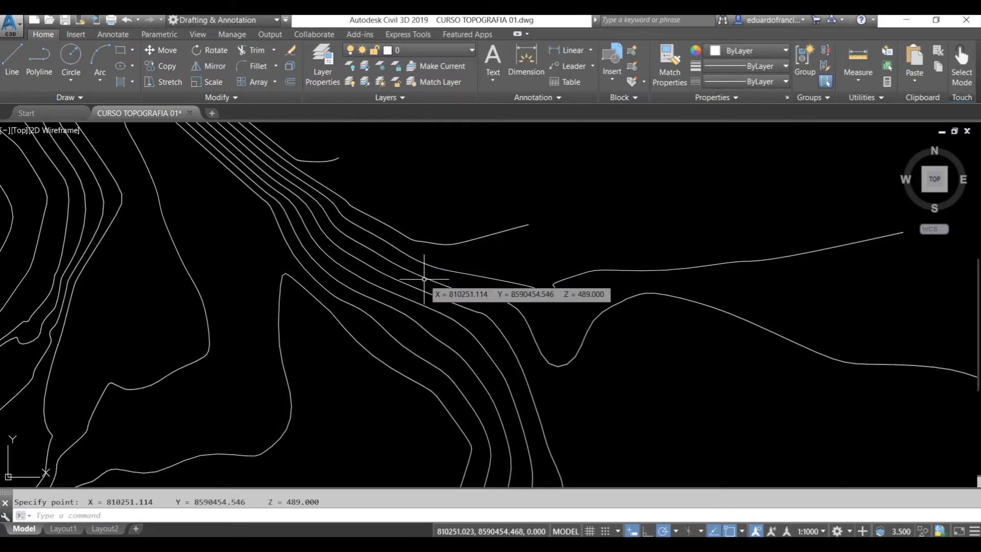
key(Return)
click(404, 289)
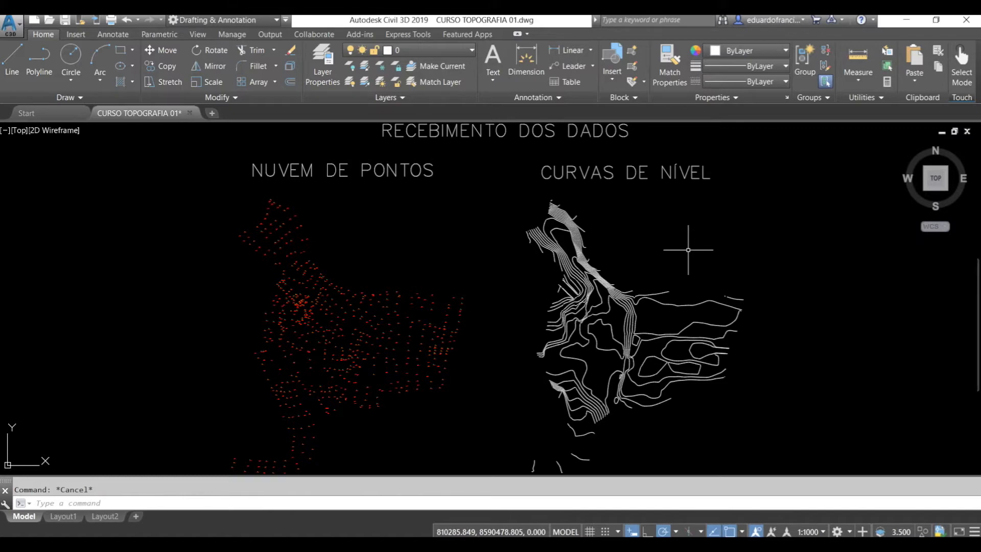
Step: Restore the previous layer status and zoom a window around the orange contour lines east of the CURVAS DE NÍVEL drawing
key(Return)
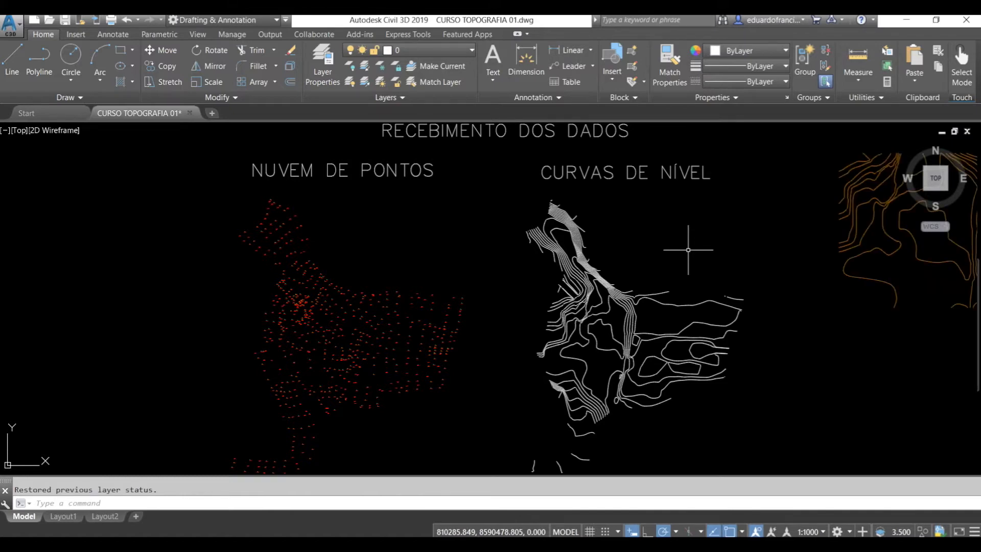
middle_drag(757, 227, 453, 273)
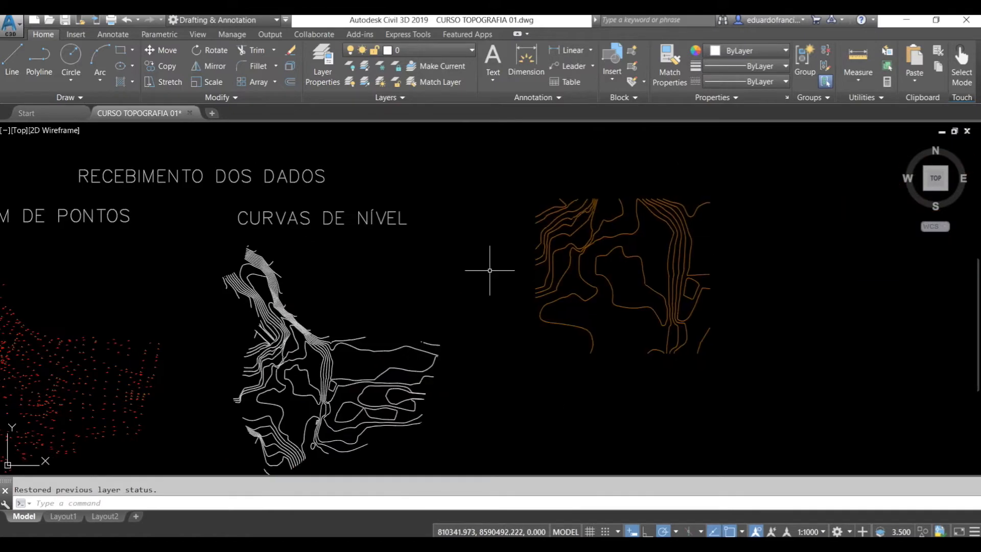
text(z)
key(Return)
click(521, 184)
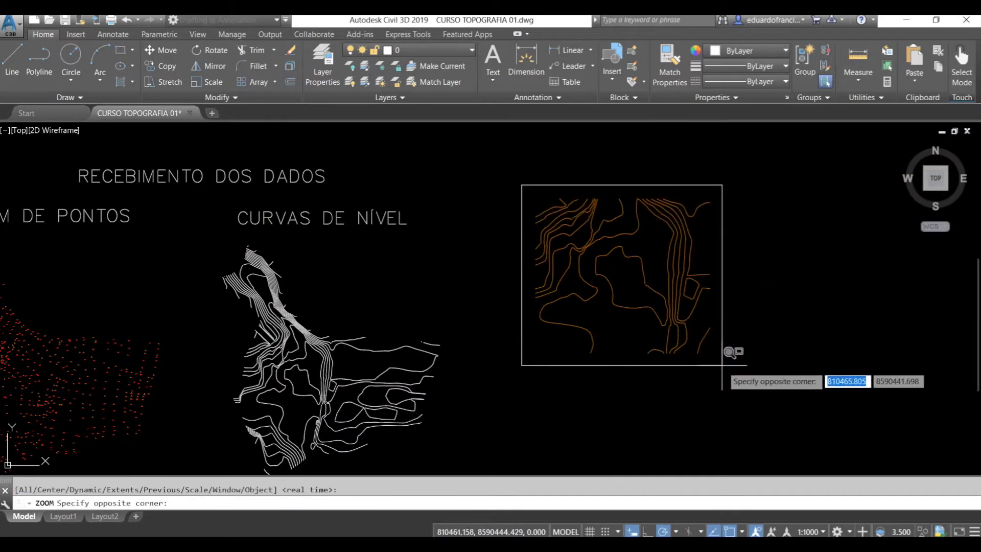
click(724, 366)
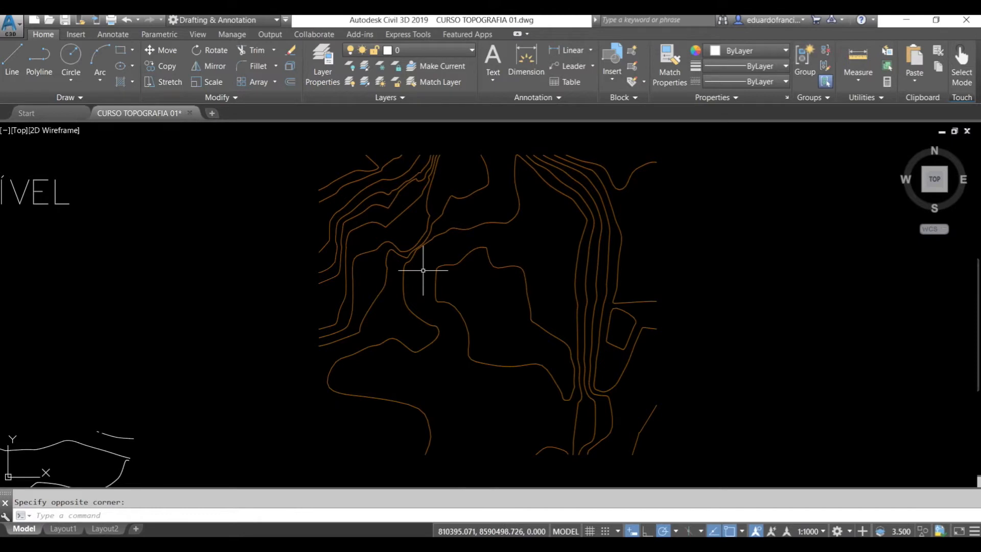
Step: Inspect the elevations along the orange contour lines with ID, using the Nearest snap
key(Return)
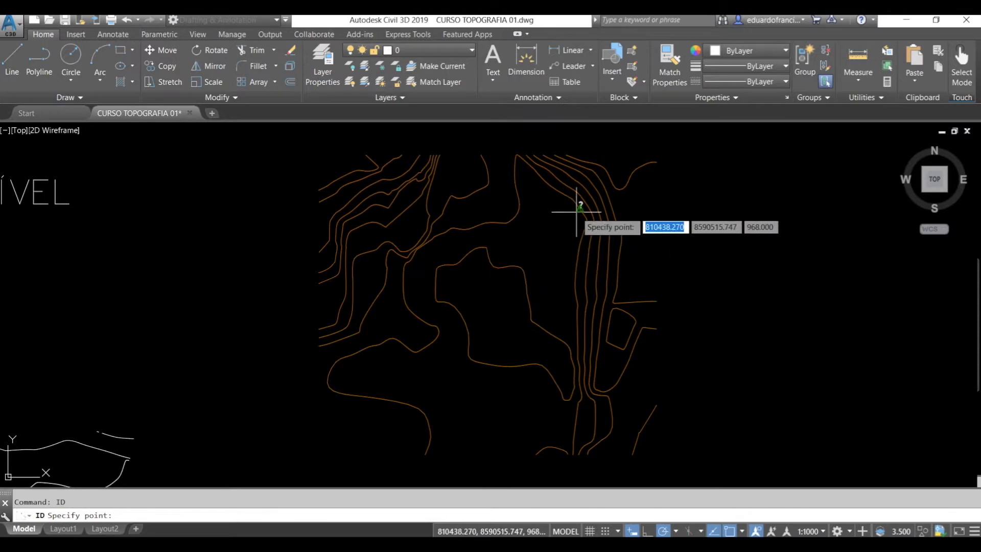
shift+right_click(611, 178)
click(646, 409)
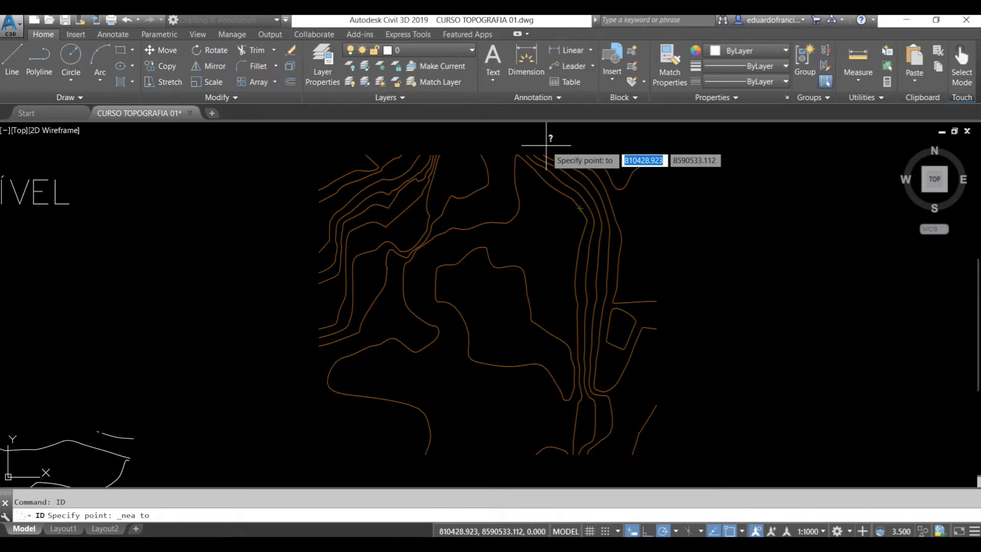
scroll(505, 137, up, 2)
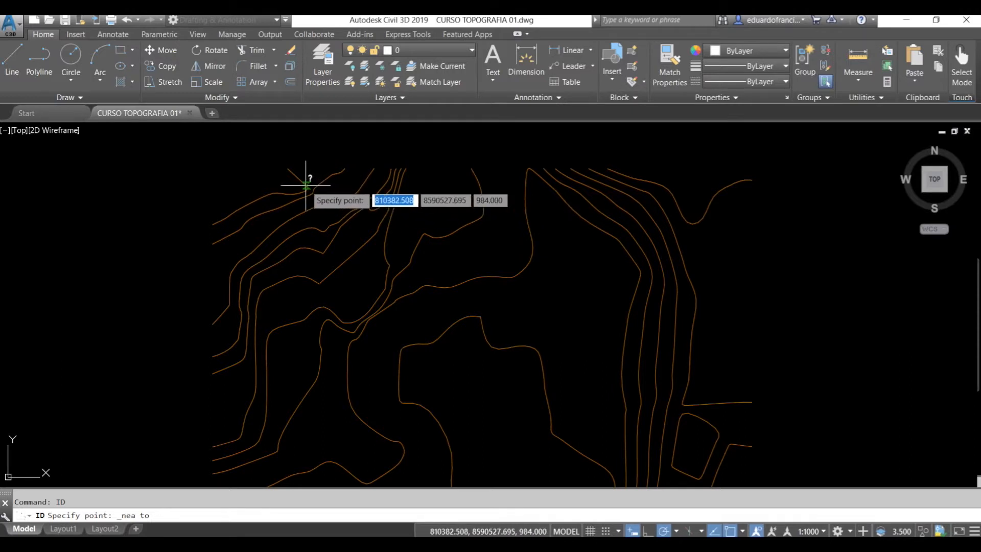
key(Escape)
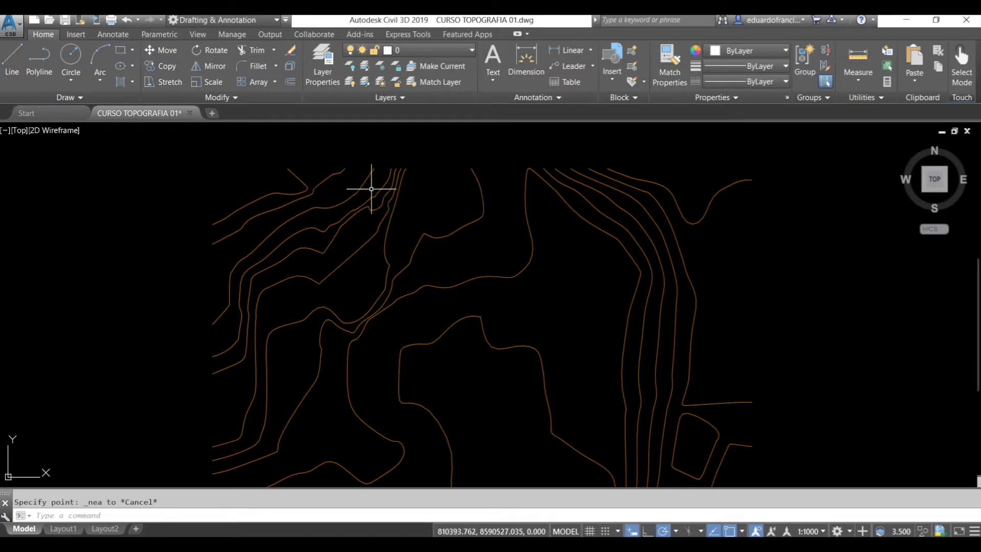
scroll(487, 186, down, 2)
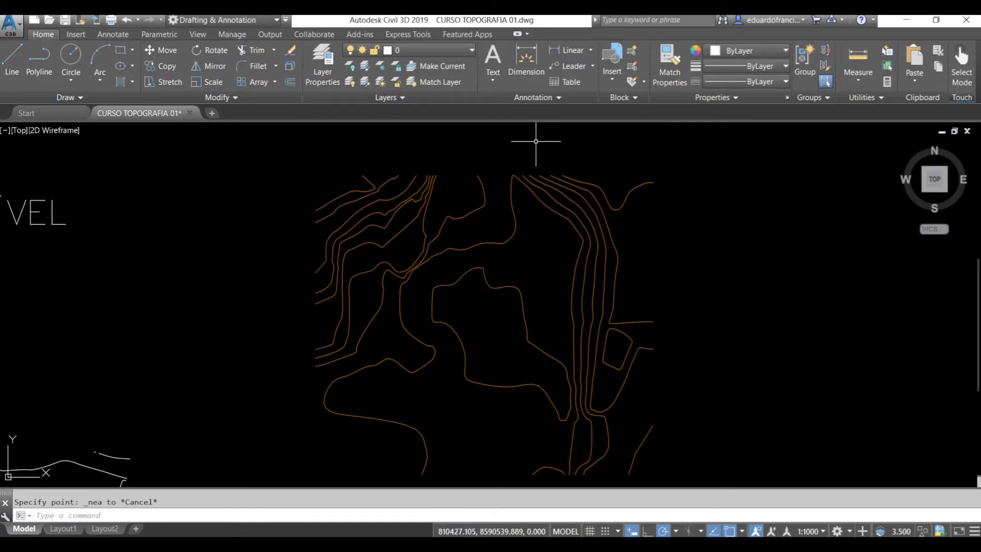
scroll(536, 141, down, 2)
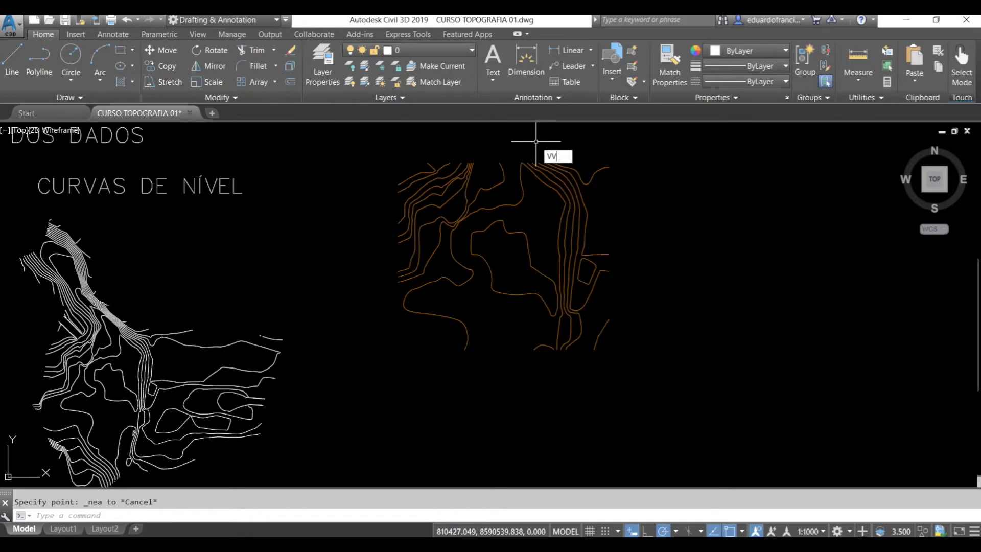
key(Return)
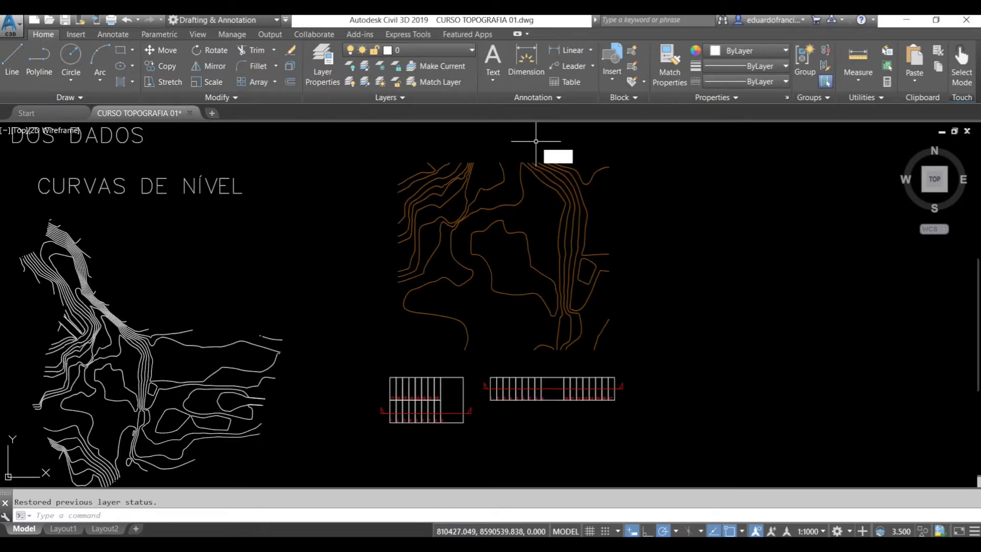
text(XX)
key(Return)
key(Escape)
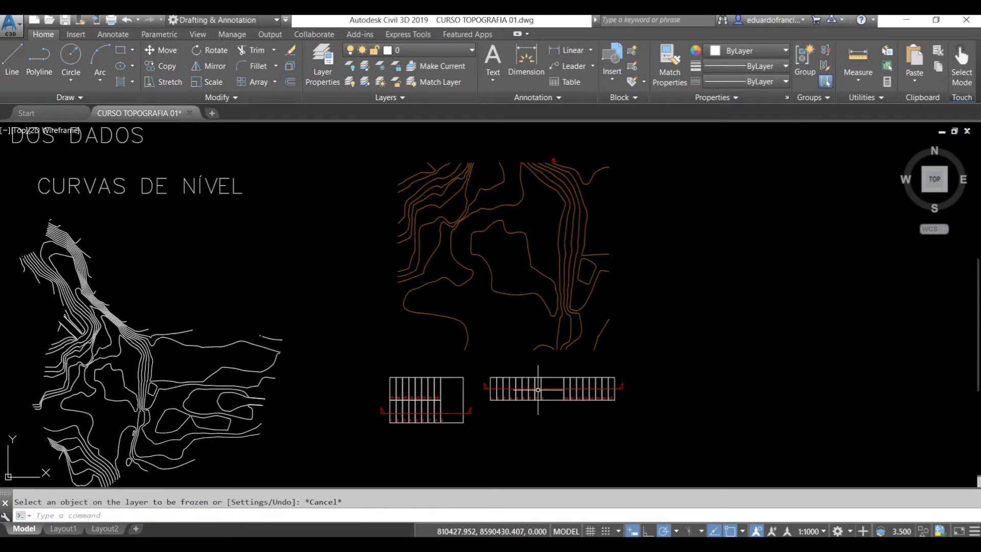
key(ctrl+z)
key(ctrl+z)
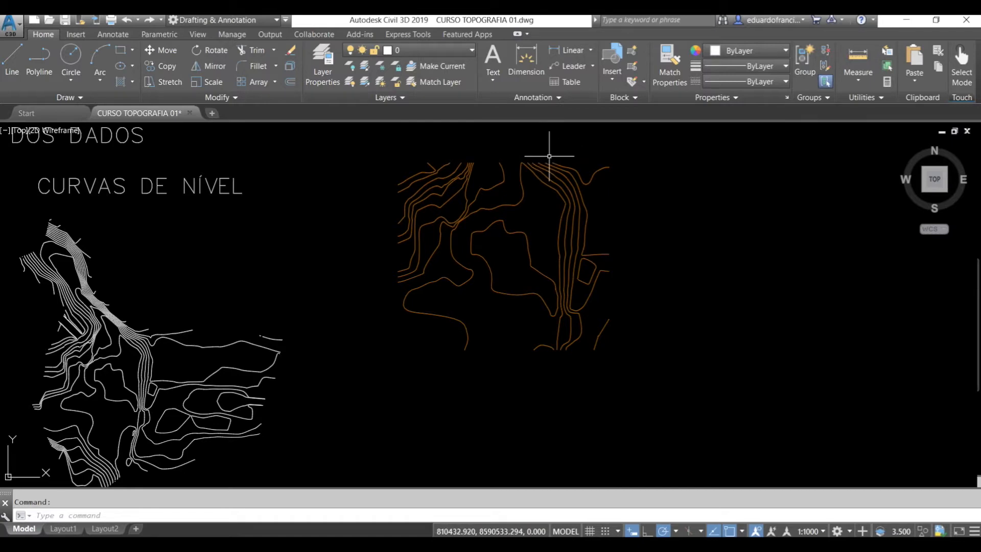
Step: Add the multiline text 978 above the north end of the easternmost contour in the steep band
text(mt)
key(Return)
scroll(562, 168, up, 6)
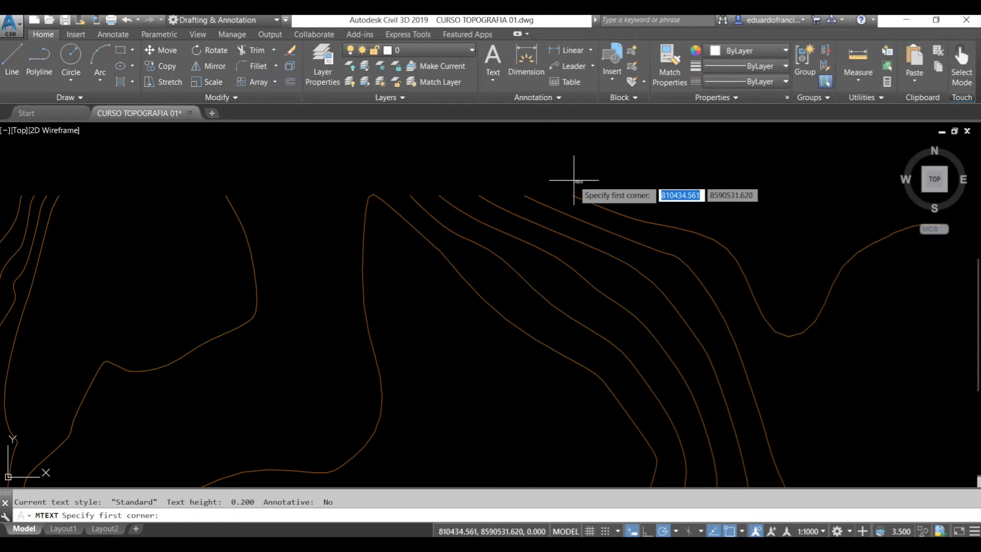
click(575, 179)
click(629, 151)
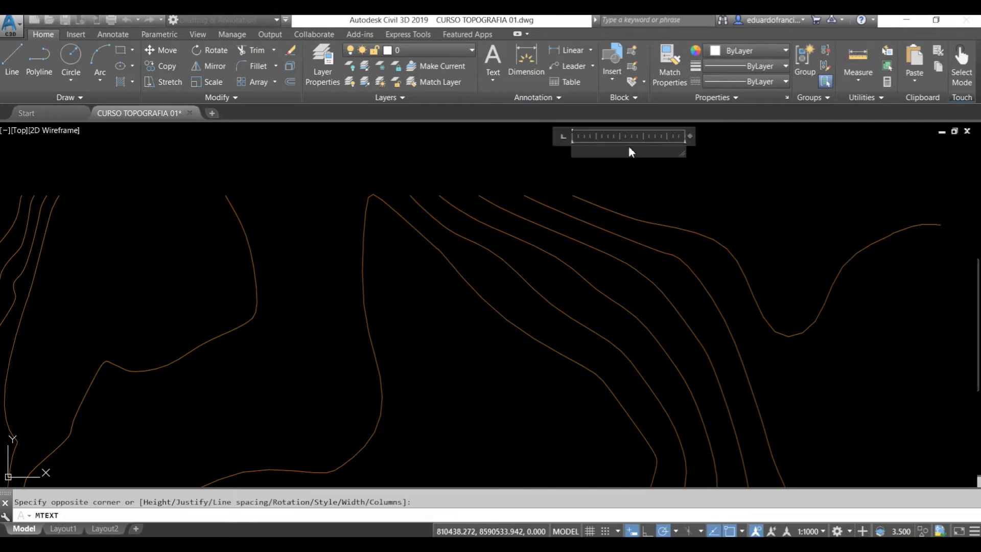
text(978)
key(Escape)
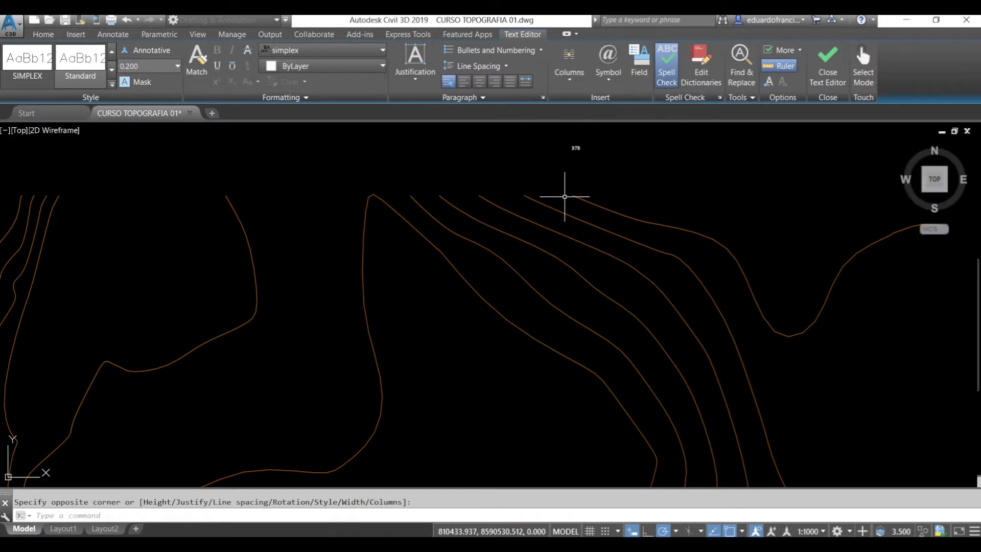
Step: Scale the 978 text by a factor of 3
key(Return)
click(594, 165)
click(573, 141)
key(Return)
click(580, 149)
text(3)
key(Return)
Step: Move the enlarged 978 text down to just above the north end of its contour
text(m)
key(Return)
click(589, 149)
key(Return)
click(651, 164)
click(644, 197)
key(Escape)
Step: Match the 978 text's properties to those of the orange contour line
text(ma)
key(Return)
click(639, 218)
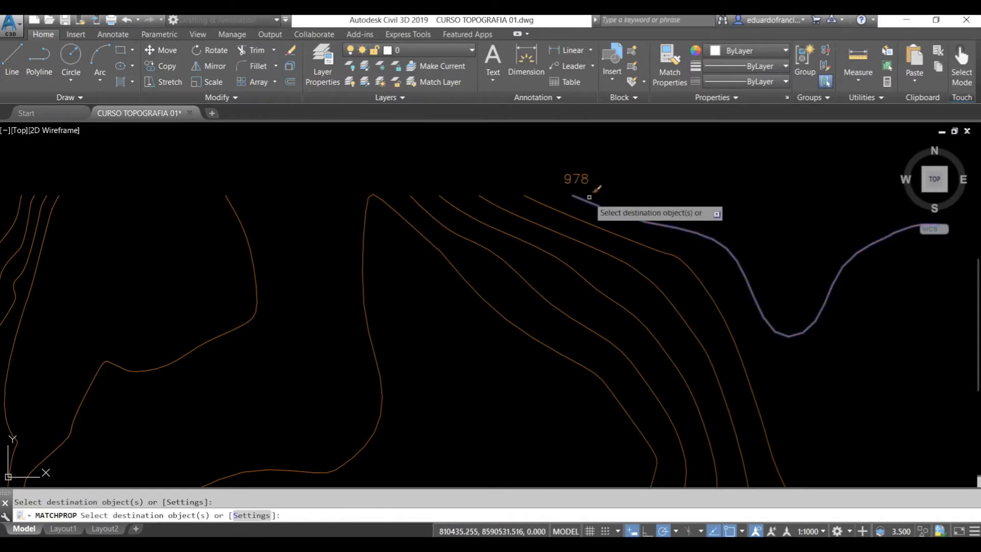
key(Escape)
Step: Query the elevation of the contour beneath the 978 label with ID
text(id)
key(Return)
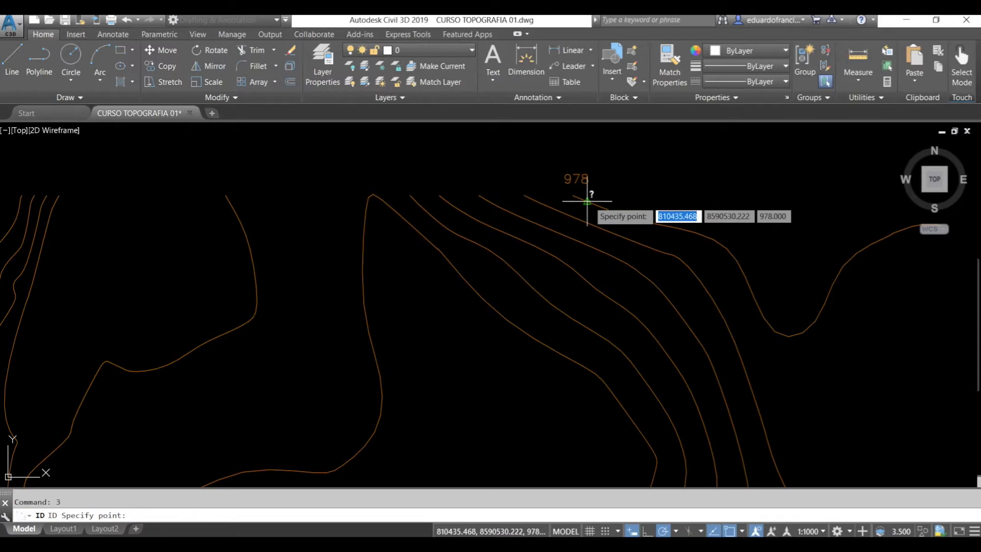
click(587, 201)
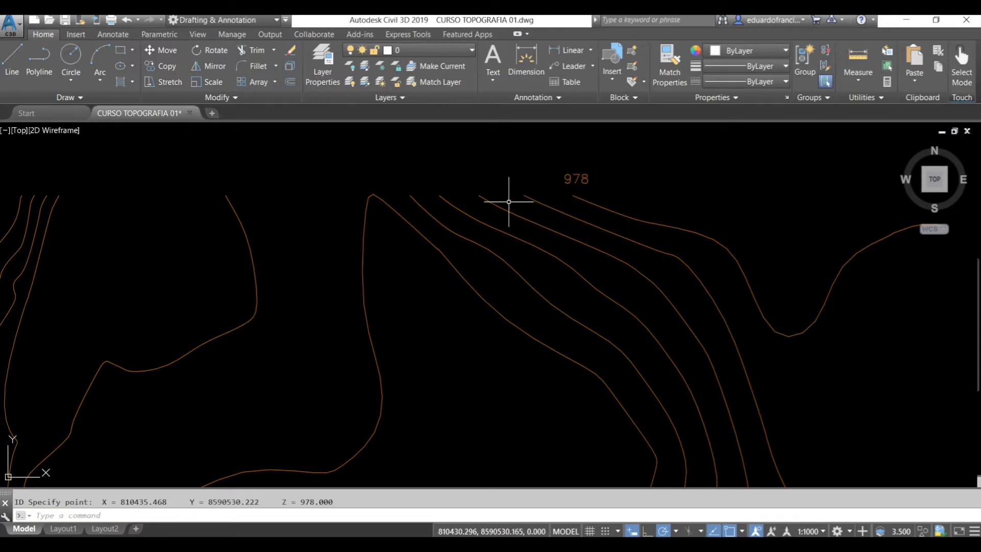
Step: Colour the 978 label red and rotate it to read vertically
click(575, 177)
click(736, 49)
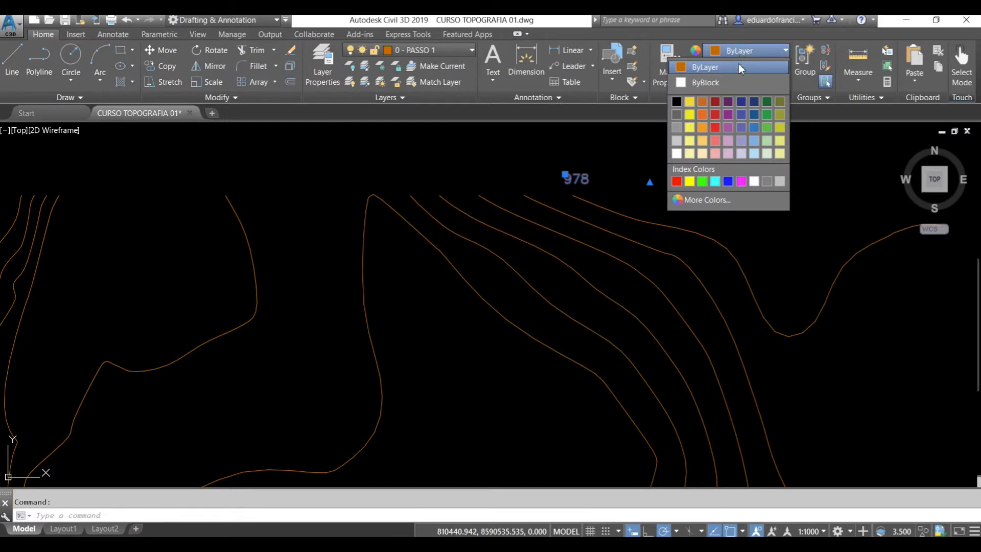
click(677, 183)
text(RO)
key(Return)
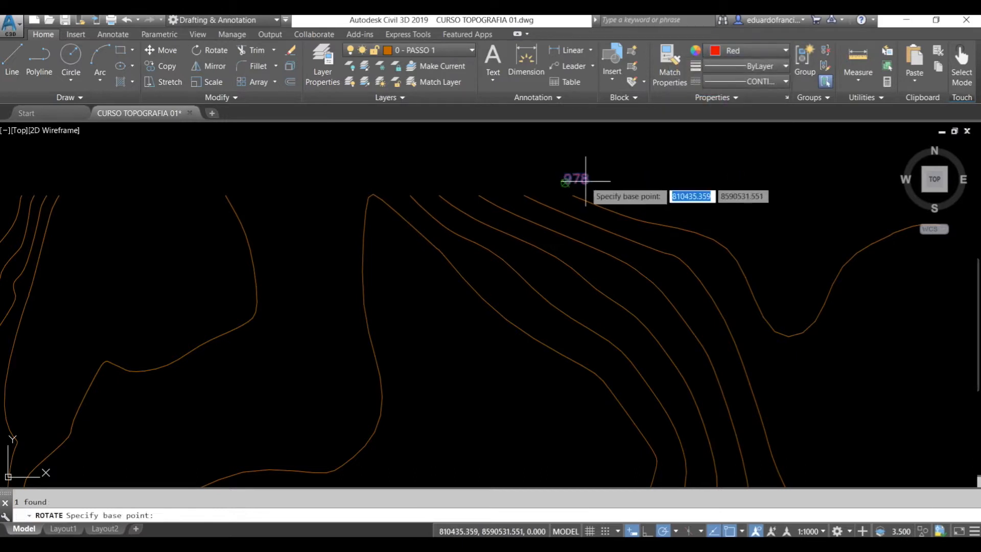
click(565, 180)
Step: Move the vertical 978 label sideways so it sits directly above its contour's north end
text(M)
key(Return)
click(559, 171)
key(Return)
click(580, 179)
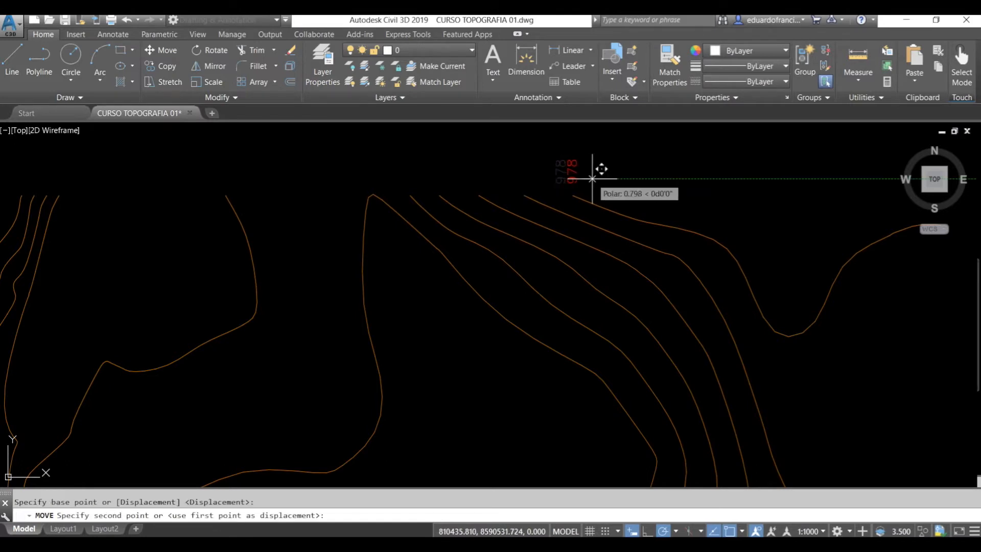
click(592, 178)
key(Escape)
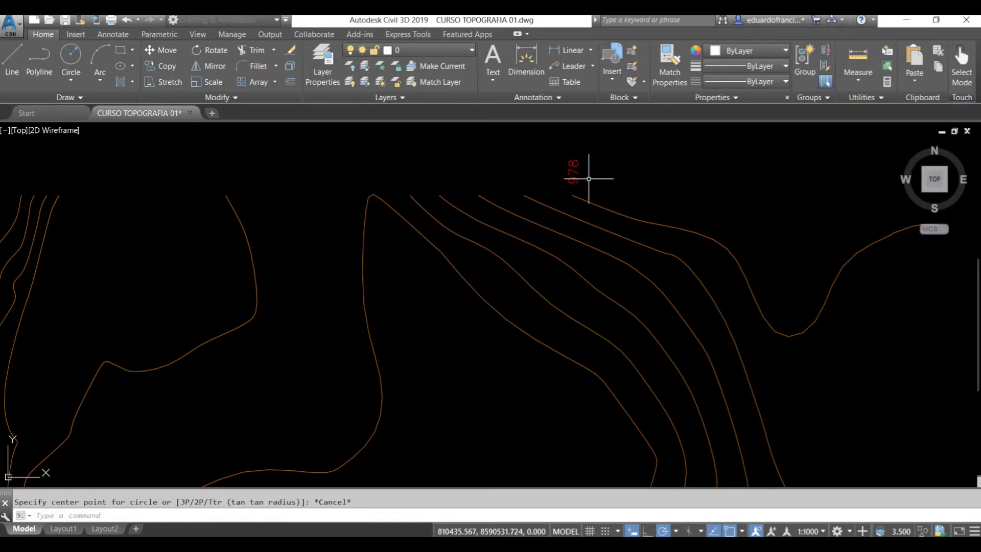
Step: Copy the 978 label from its contour endpoint to the north ends of the next six contours to the west
click(572, 176)
key(Return)
click(572, 193)
click(524, 194)
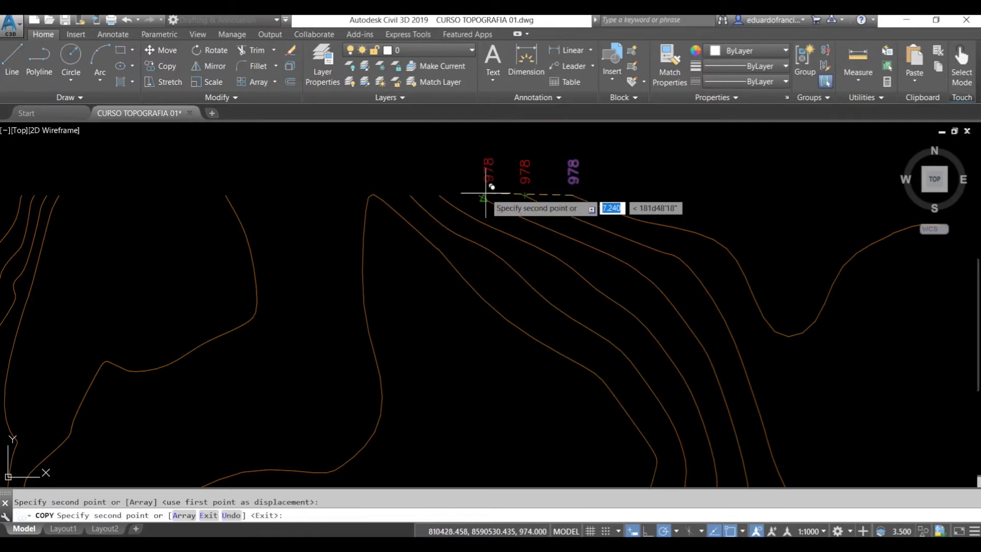
click(479, 194)
click(442, 195)
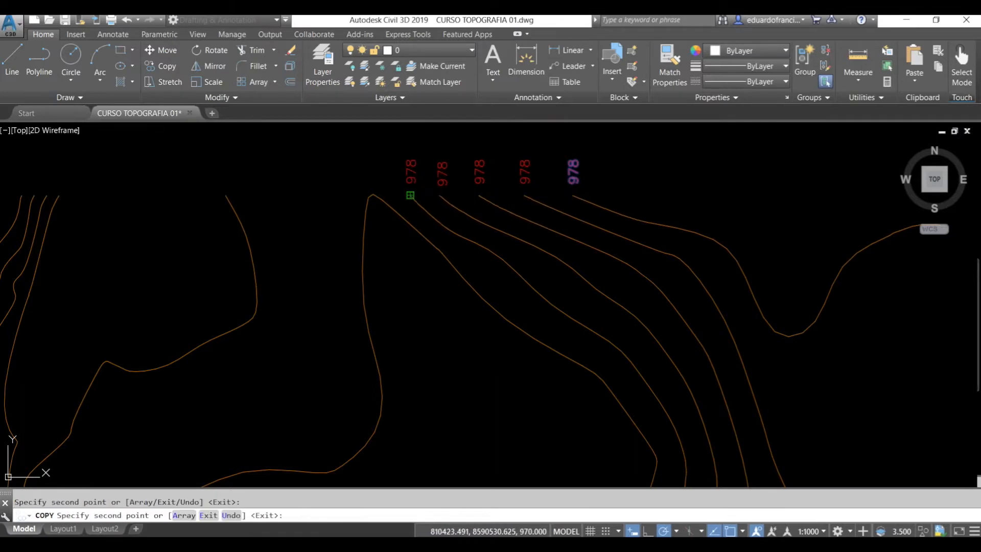
click(410, 195)
click(371, 195)
click(227, 194)
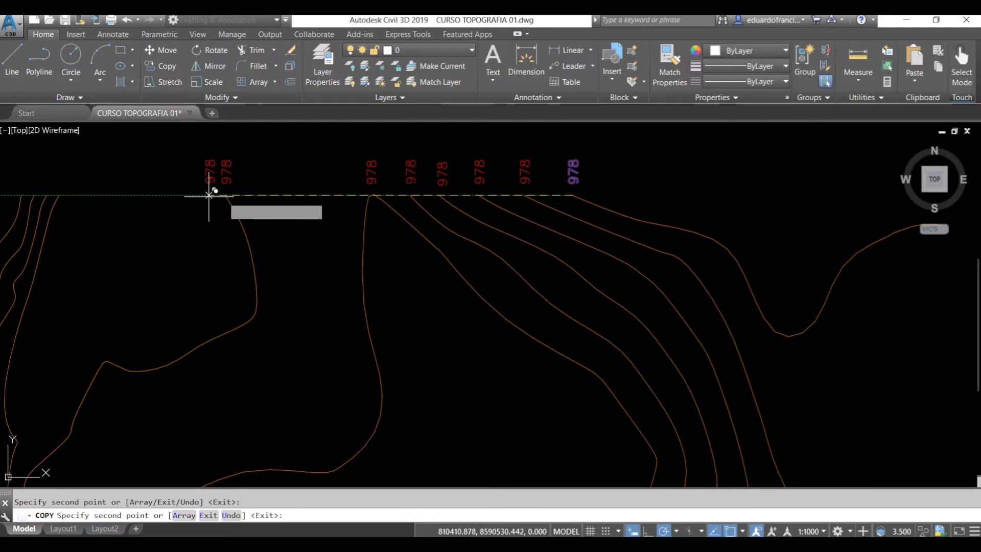
Step: Continue copying the 978 label to the four tightly spaced contours and the three westernmost contours
click(59, 195)
click(46, 195)
click(34, 194)
click(21, 194)
middle_drag(104, 220, 409, 225)
click(282, 200)
click(208, 200)
click(62, 200)
middle_drag(113, 209, 329, 213)
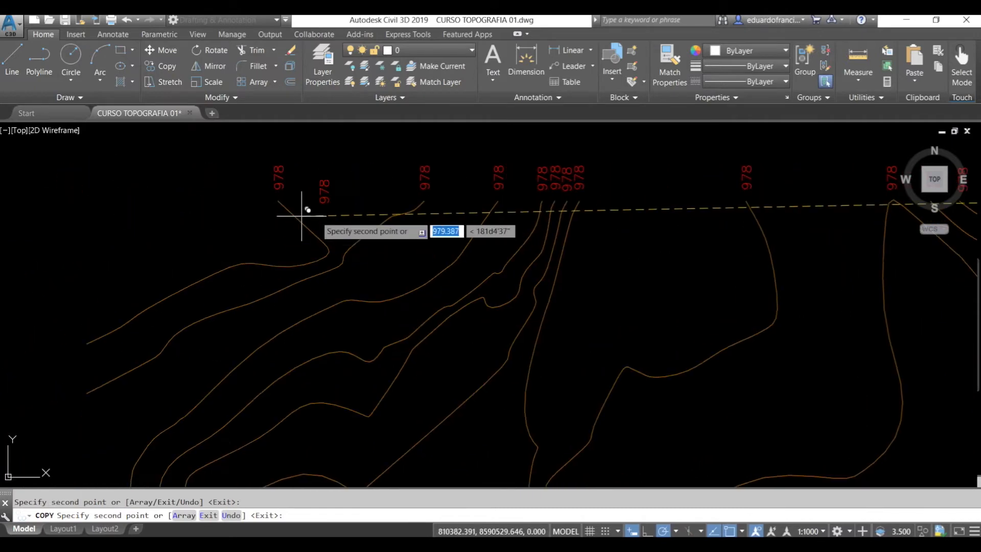
scroll(233, 197, down, 2)
key(Escape)
middle_drag(710, 233, 624, 246)
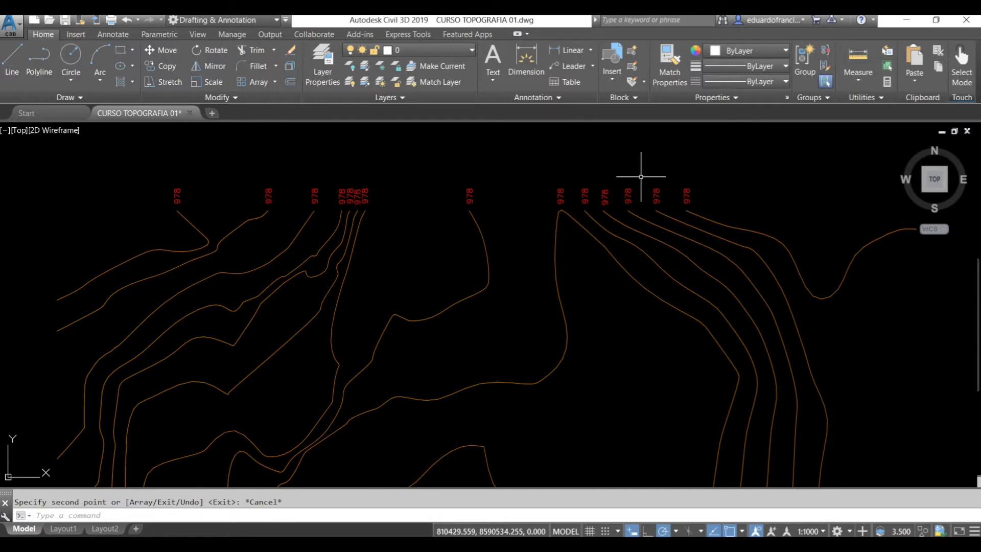
Step: Query the elevation of the isolated contour between the western and eastern bands with ID
key(Escape)
text(id)
key(Return)
click(478, 224)
Step: Change the isolated middle contour's label to 970 and the next three labels eastward to 968, 970 and 972
double_click(469, 196)
text(x)
key(Return)
click(782, 145)
click(177, 197)
key(Return)
double_click(560, 197)
text(968)
click(585, 197)
click(604, 196)
text(972)
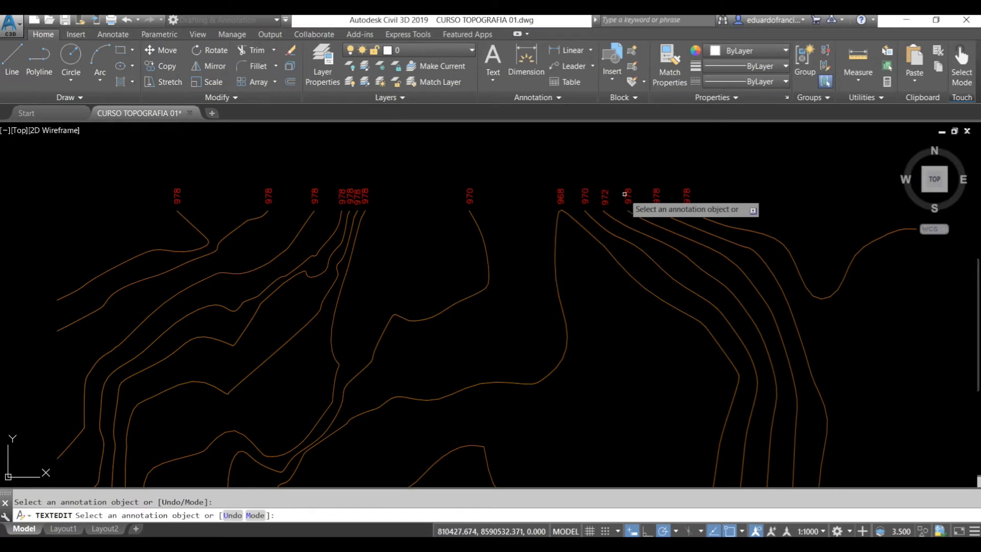
Step: Edit the remaining eastern labels to 974 and 976, and the western ones, going west, to 972, 974, 976, 978, 980, 982 and 984
click(628, 196)
text(974)
click(656, 196)
text(976)
click(365, 196)
text(972)
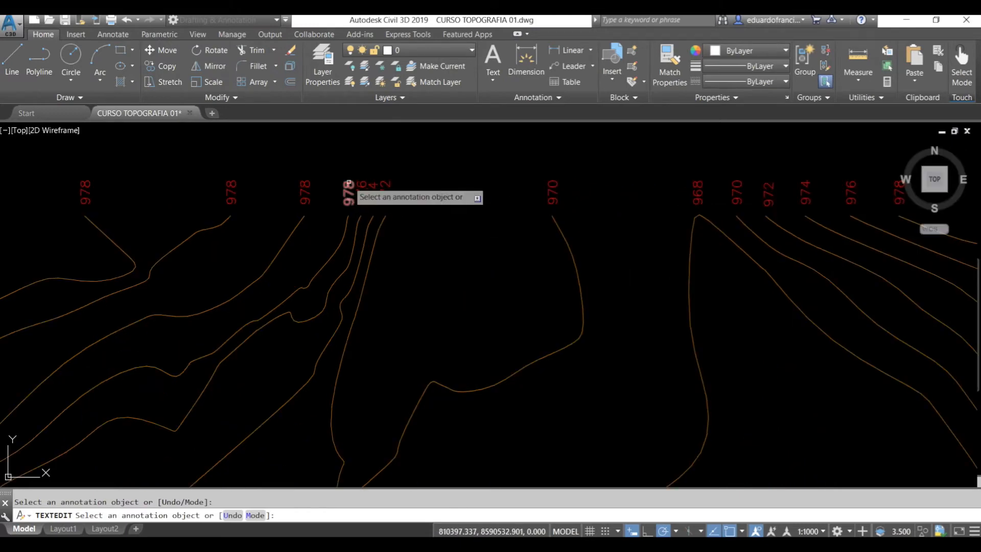
key(Escape)
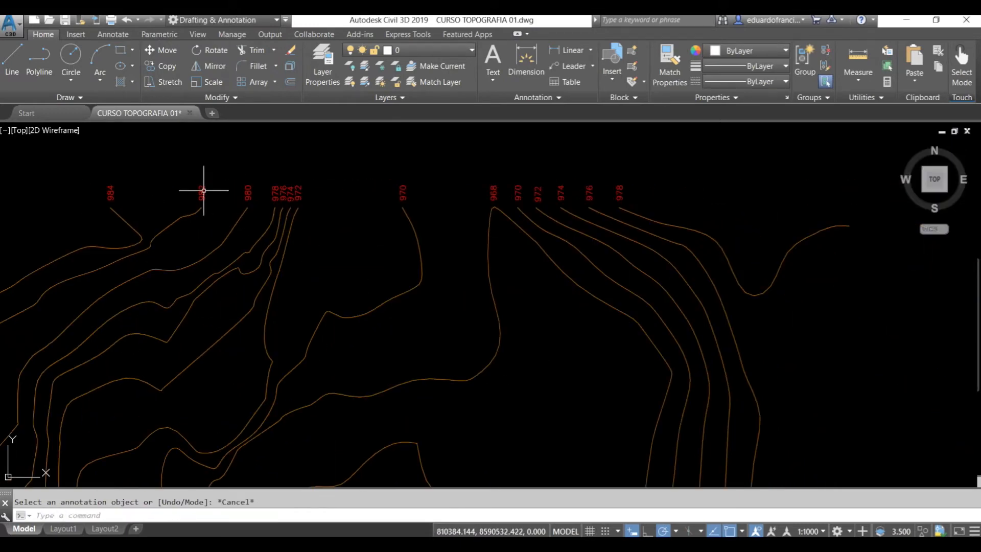
Step: Check the elevation of the inner contour in the centre of the drawing with ID and the Nearest snap
text(id)
key(Return)
shift+right_click(323, 225)
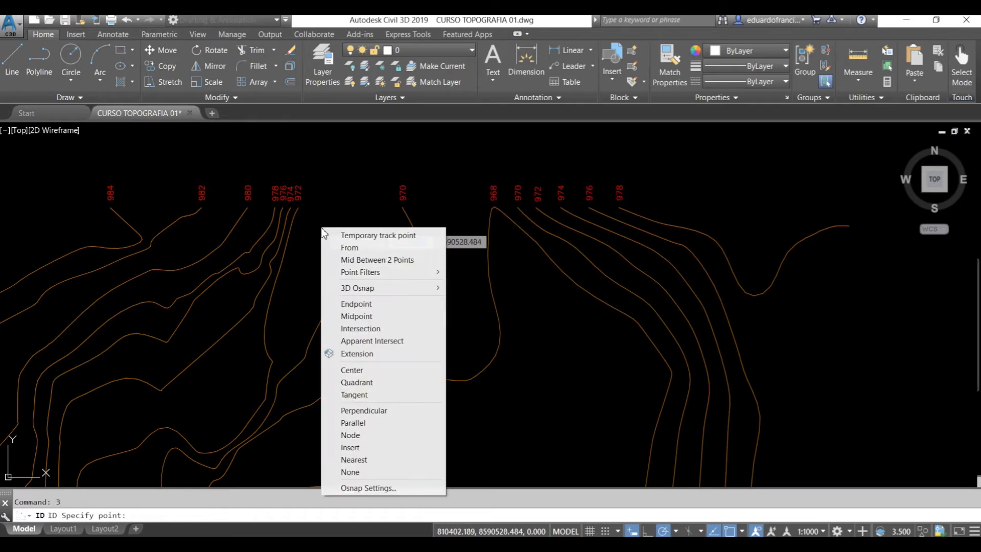
click(348, 462)
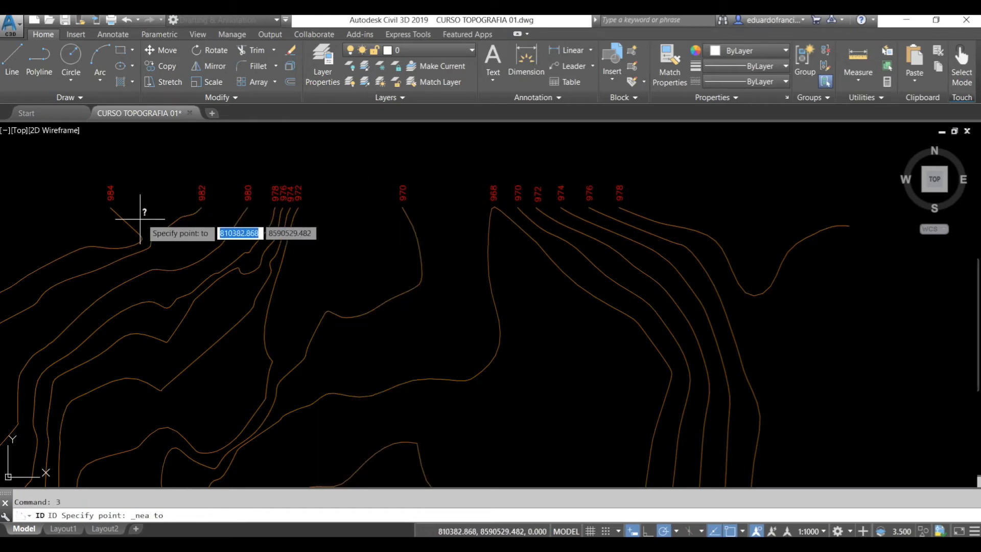
scroll(338, 167, down, 2)
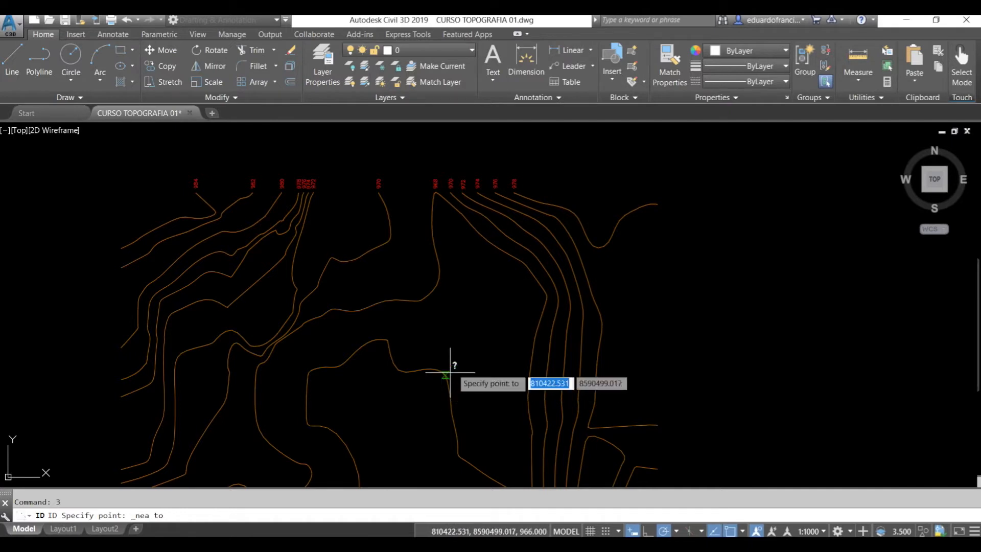
key(Escape)
click(436, 183)
text(C)
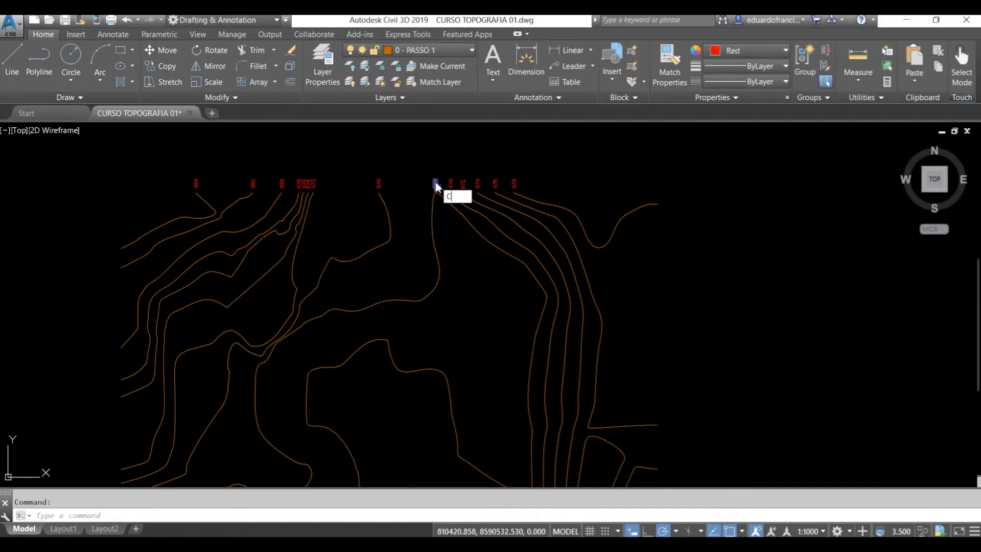
key(Return)
key(Escape)
Step: Copy the 968 label onto the east side of the inner central contour
text(co)
key(Return)
click(436, 184)
key(Return)
click(436, 184)
scroll(440, 360, up, 5)
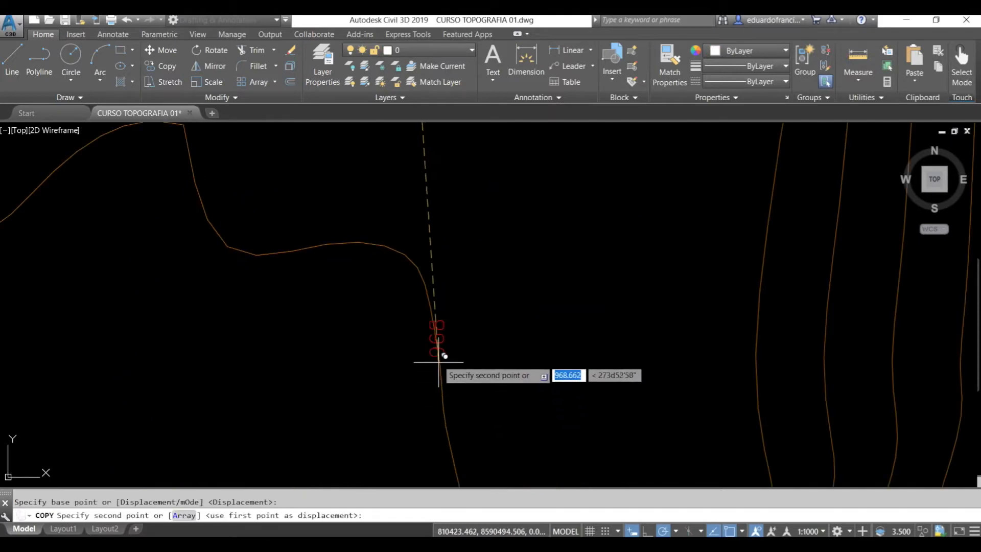
key(Escape)
Step: Rotate the copied 968 label to horizontal and position it beside the inner contour
text(RO)
key(Return)
click(423, 335)
key(Return)
click(427, 354)
click(428, 376)
key(Escape)
click(459, 348)
click(460, 343)
Step: Change the inner contour's label text to 966
double_click(464, 348)
text(6)
key(Return)
scroll(496, 254, down, 9)
key(Escape)
middle_drag(510, 259, 501, 295)
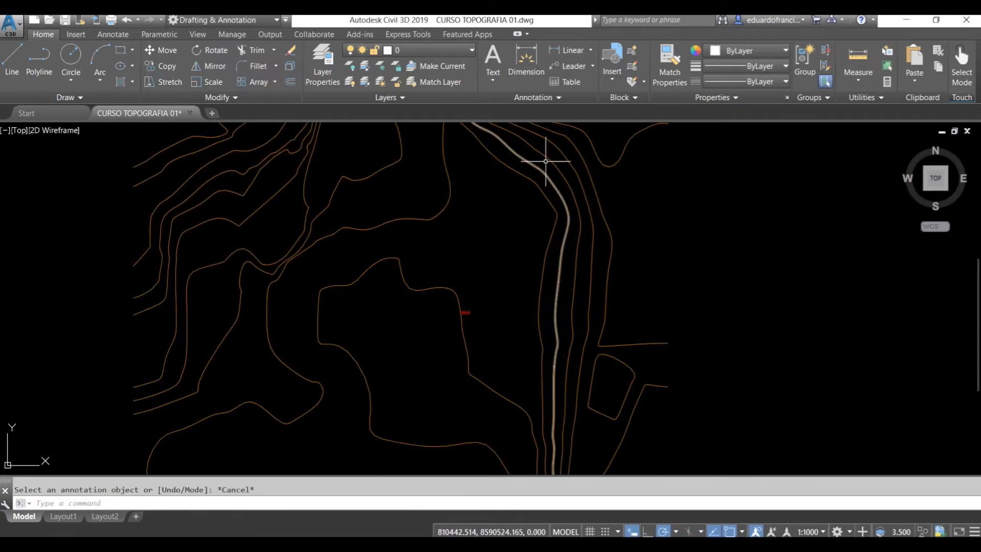
scroll(561, 169, down, 2)
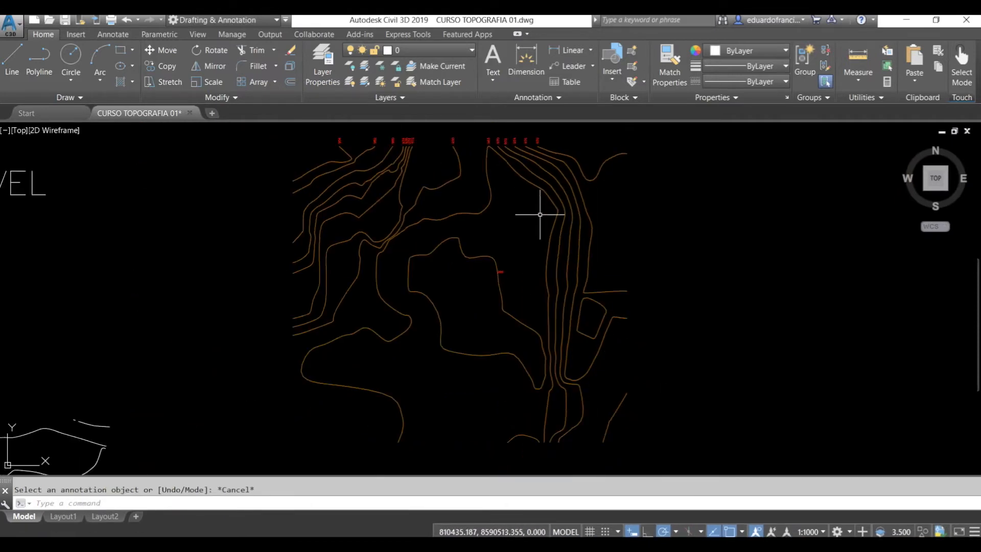
scroll(505, 267, up, 4)
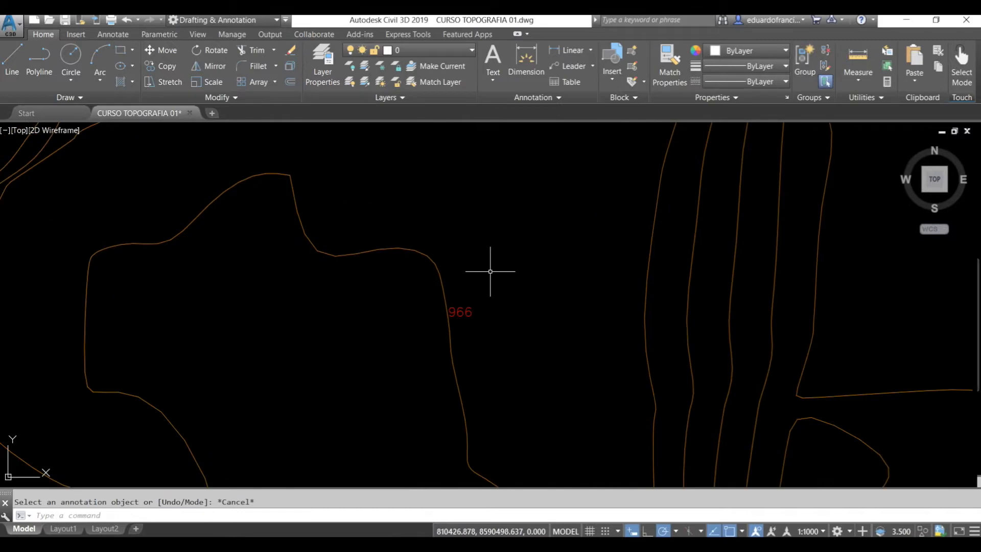
Step: Set the color of the eastern 970 contour line to 254,204,102 to highlight it as a master contour
scroll(488, 306, down, 4)
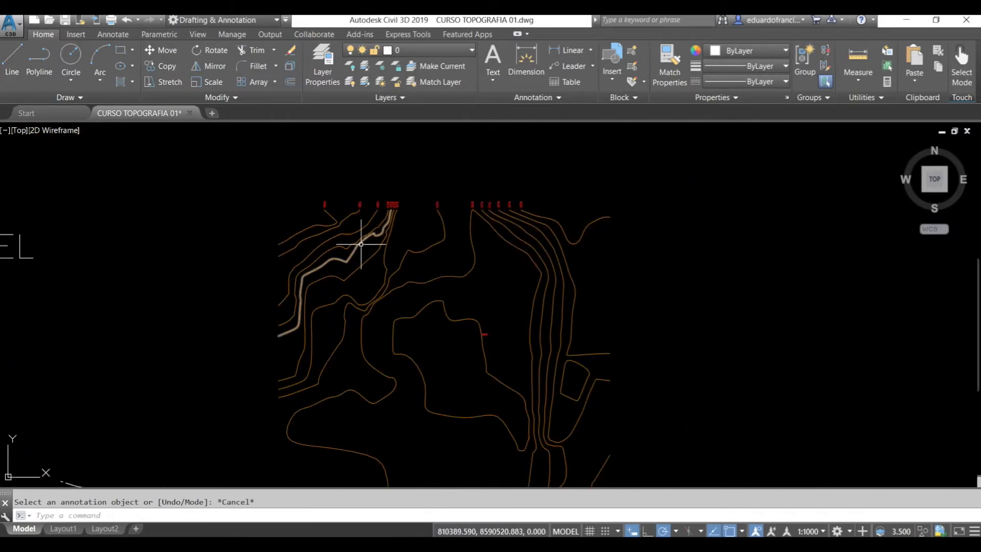
middle_drag(464, 296, 466, 259)
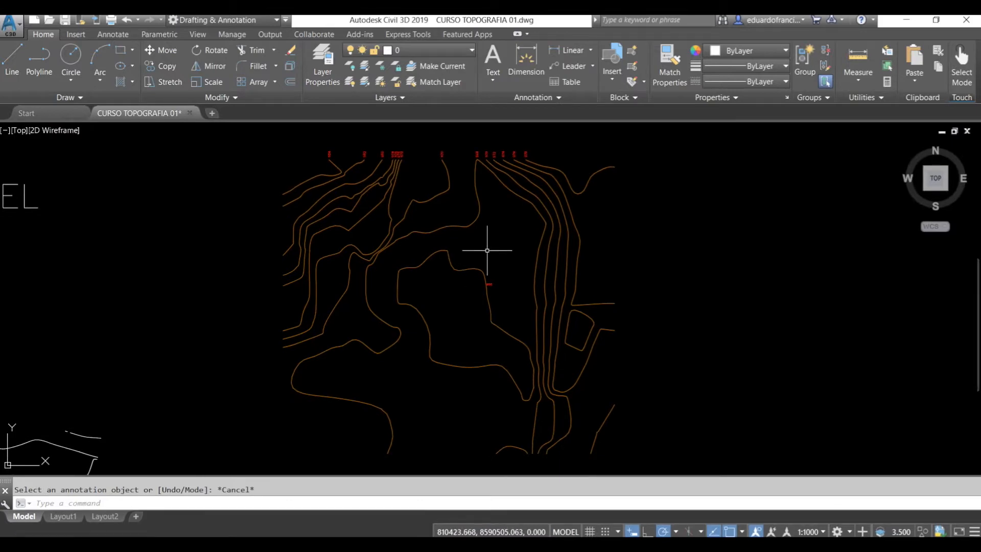
scroll(484, 229, up, 4)
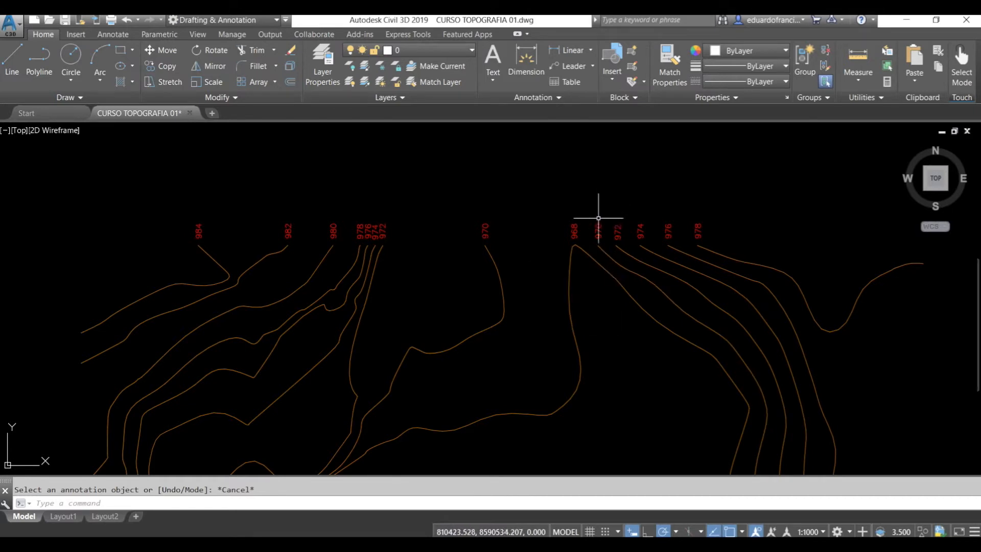
click(606, 252)
click(734, 50)
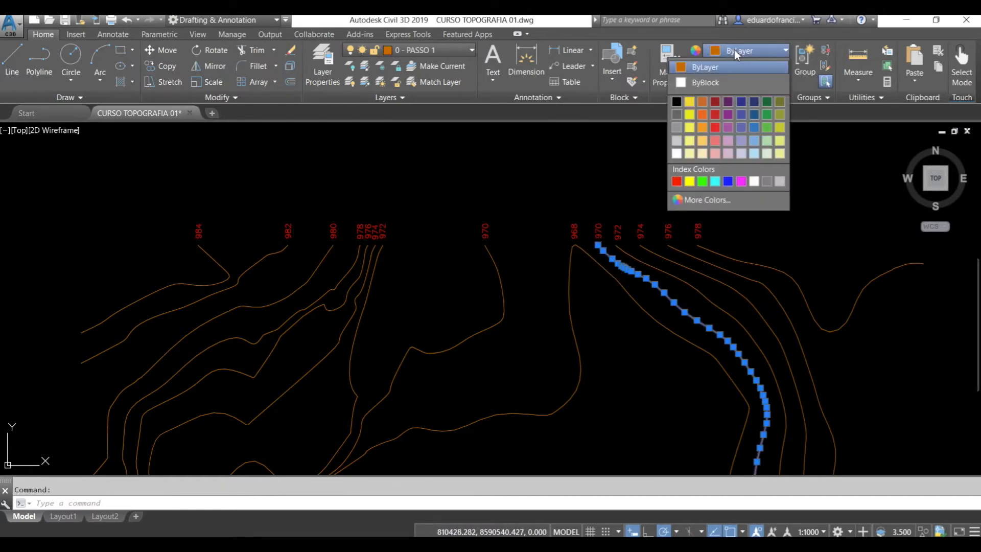
click(703, 140)
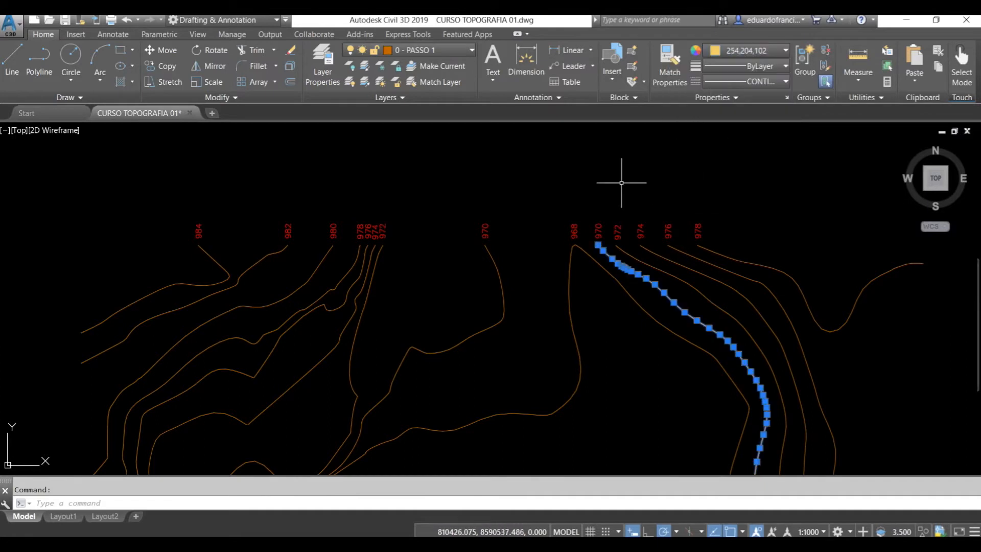
key(Escape)
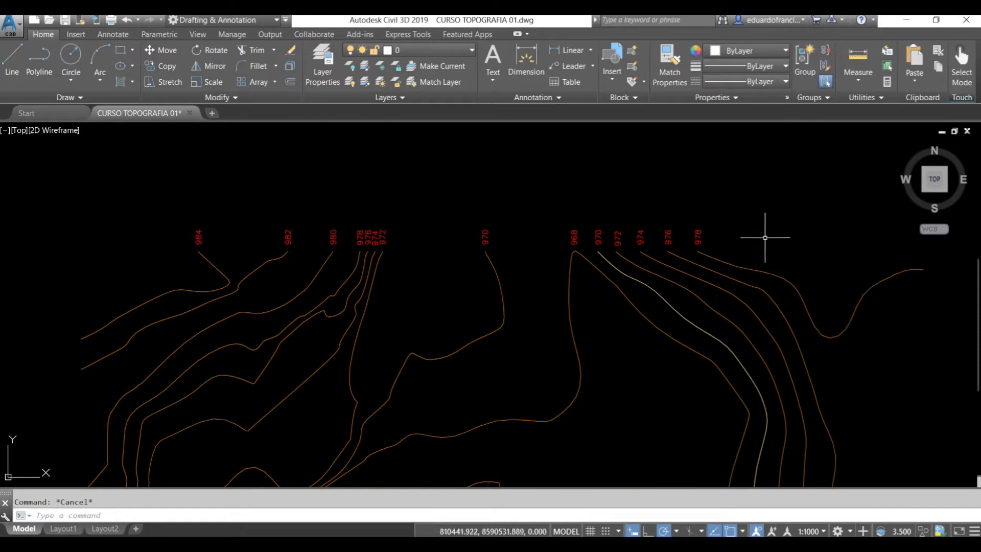
Step: Match the highlighted eastern 970 contour's properties onto the other 970 contour west of the 968 label
text(ma)
key(Return)
click(616, 270)
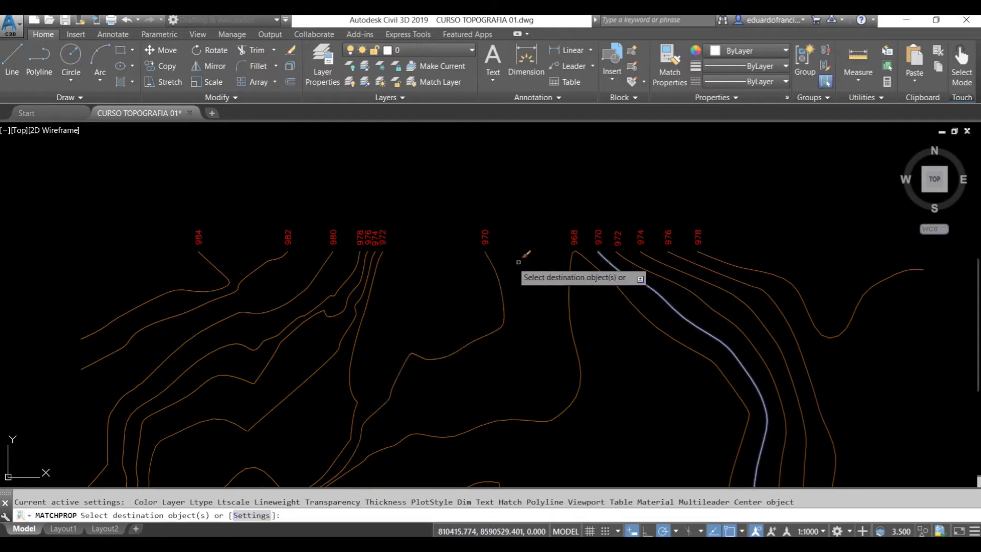
key(Escape)
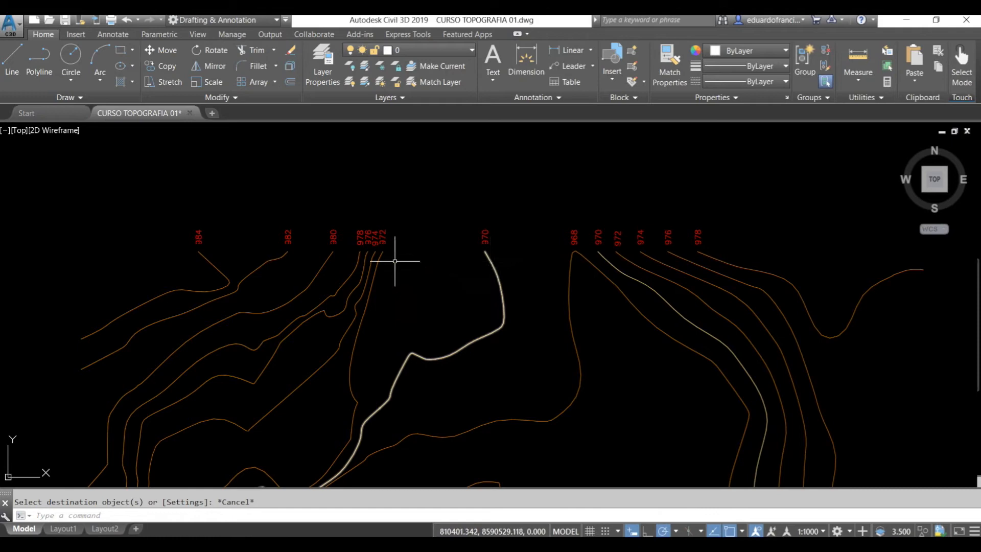
Step: Match the highlighted 970 contour's properties onto the 980 contour
click(327, 262)
scroll(326, 253, up, 4)
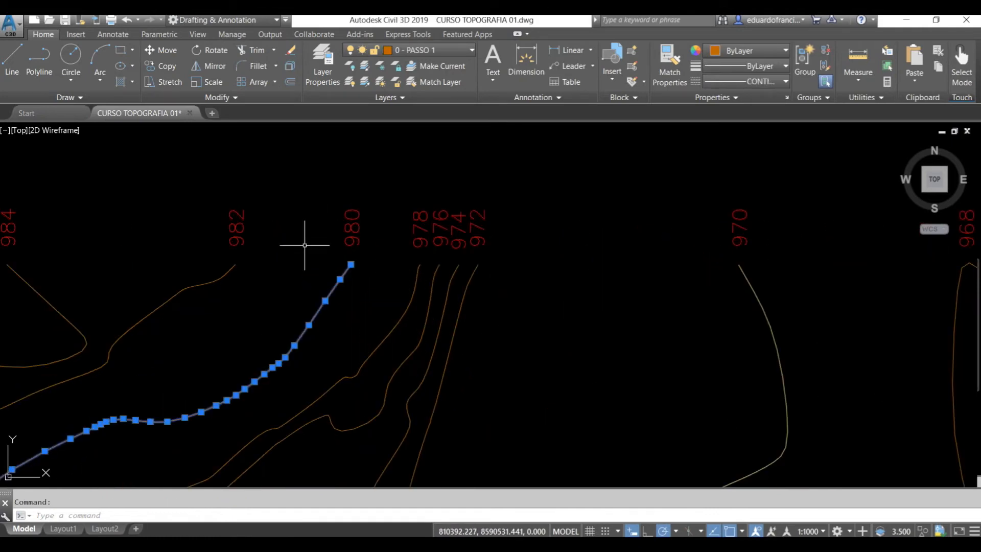
key(Escape)
key(Return)
click(749, 283)
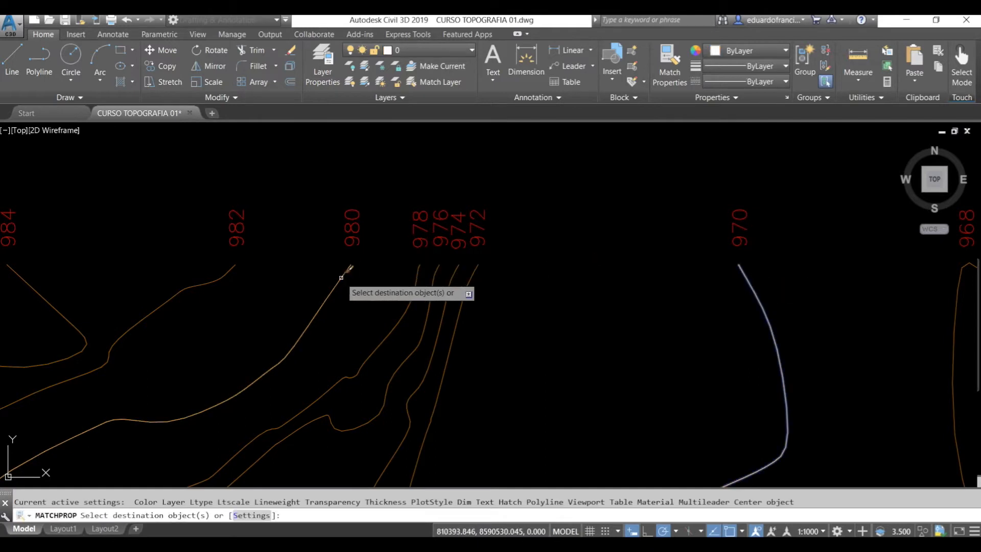
click(341, 277)
key(Escape)
scroll(519, 237, down, 2)
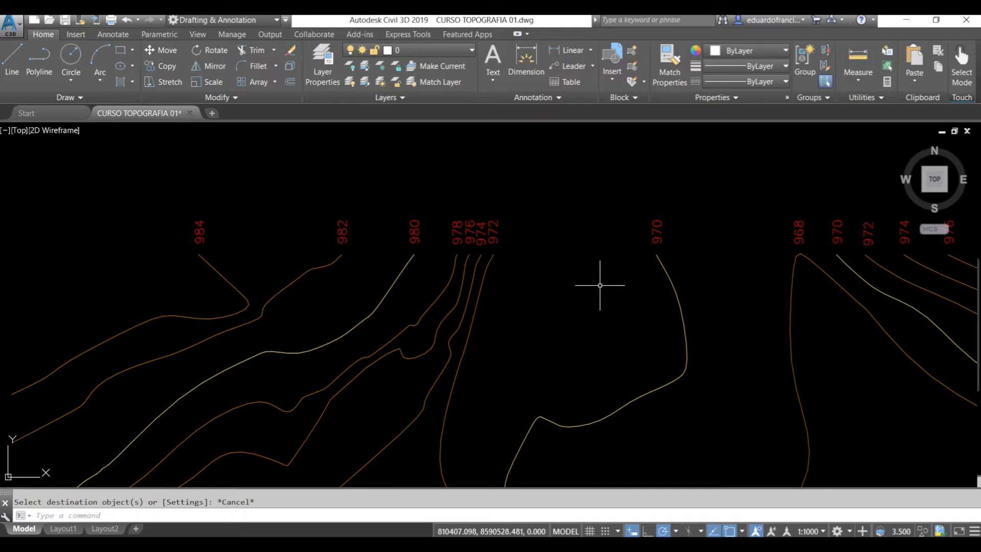
Step: Examine the highlighted 970 and 980 master contours, both up close and within the full drawing
click(661, 267)
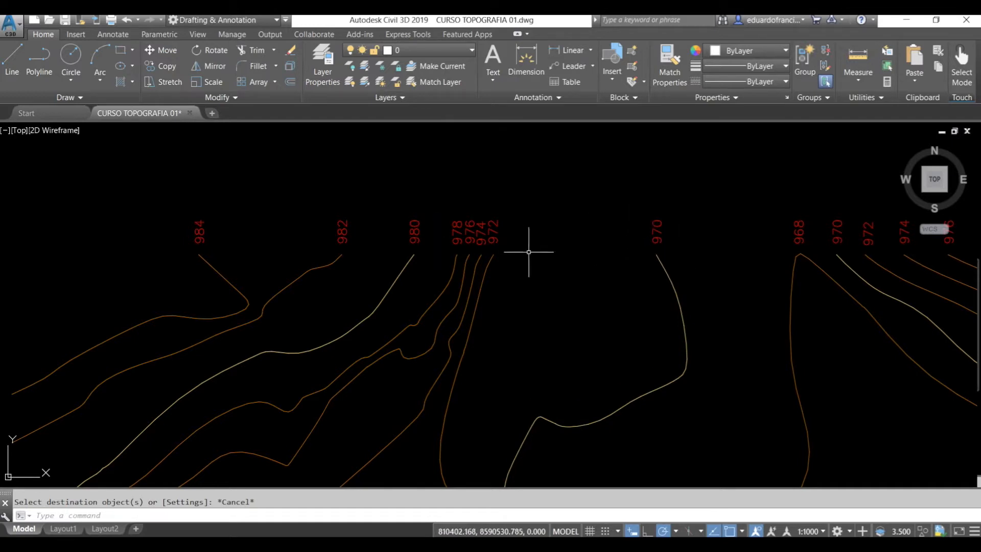
scroll(482, 230, down, 4)
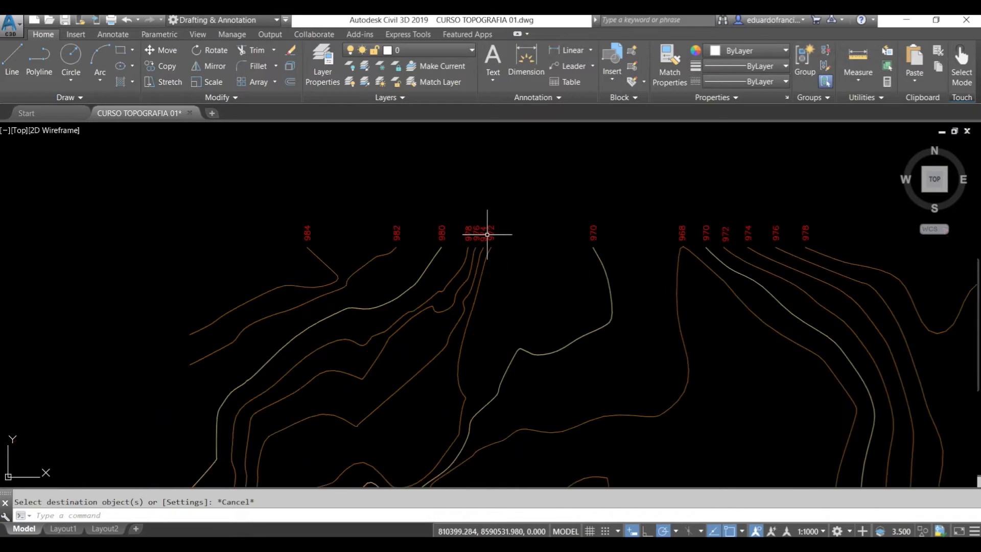
middle_drag(594, 310, 543, 244)
middle_click(539, 240)
middle_click(538, 241)
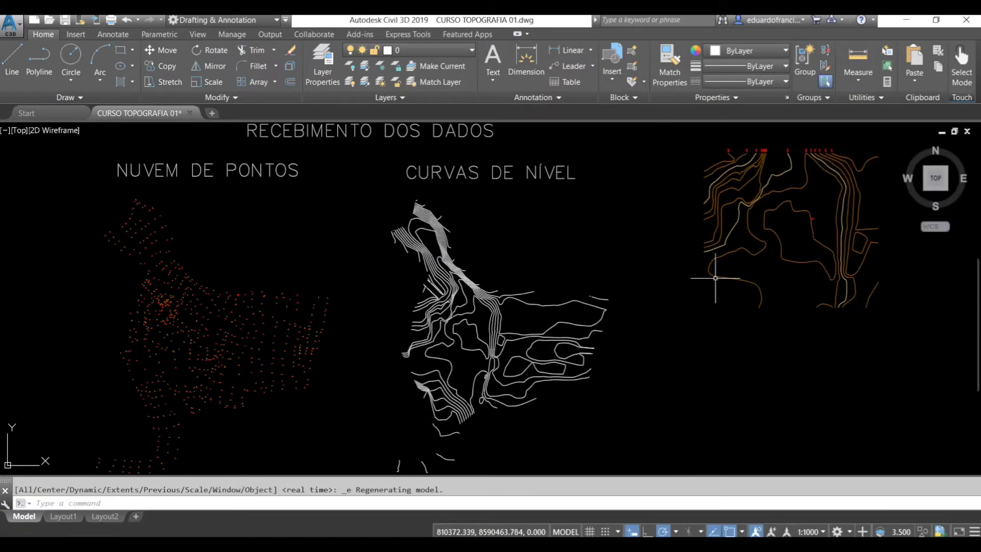
middle_drag(842, 310, 682, 360)
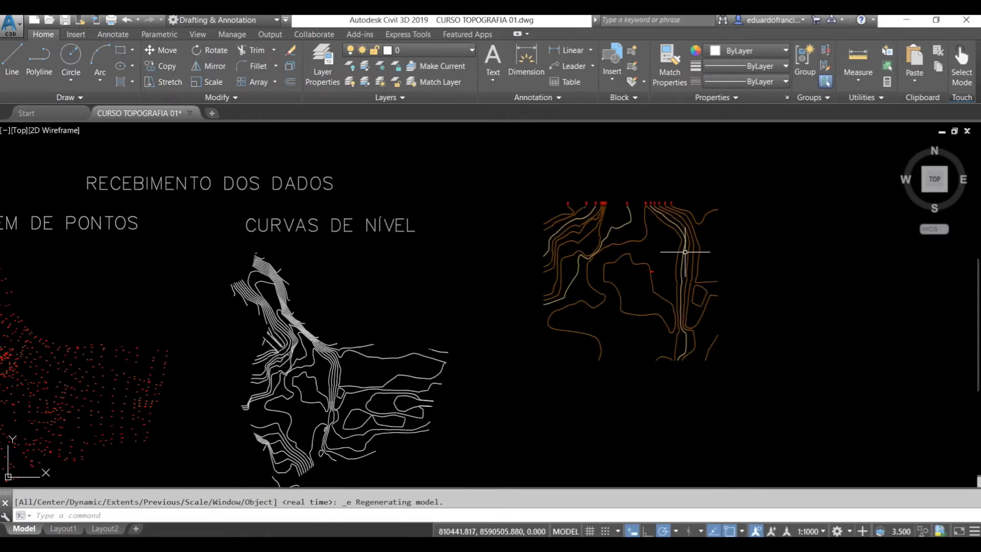
scroll(685, 251, up, 2)
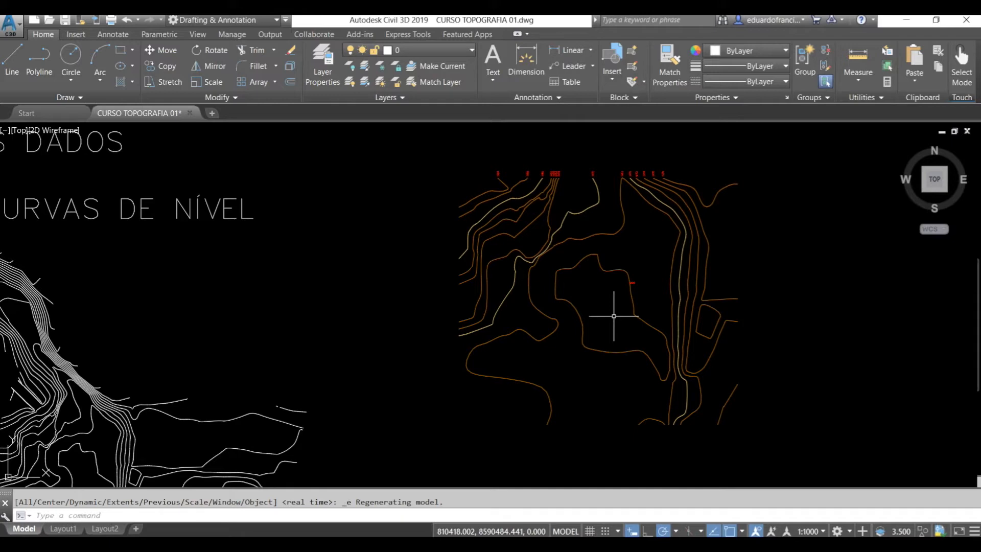
scroll(596, 250, down, 2)
Step: Restore the previous layer state to display the two numbered stair plans below the contours
text(lp)
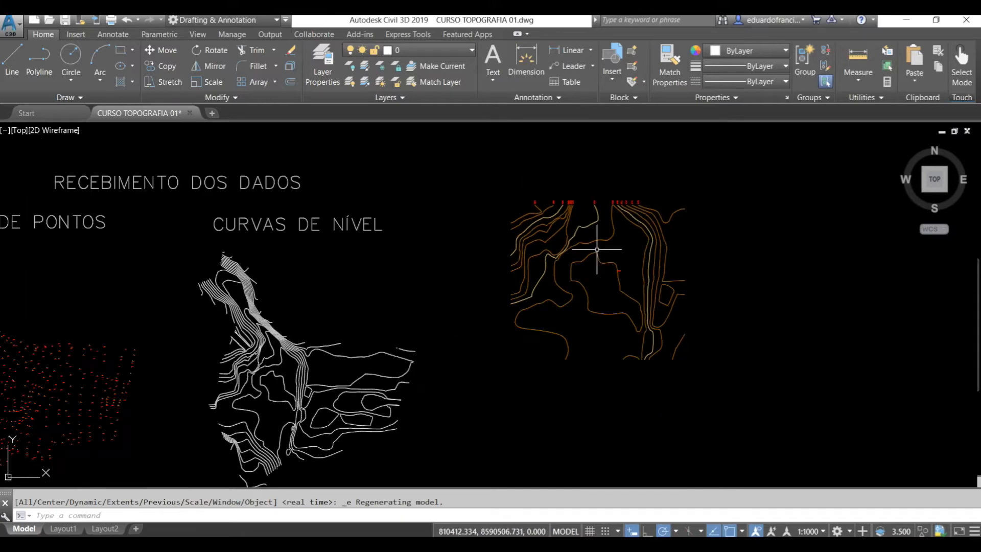
key(Return)
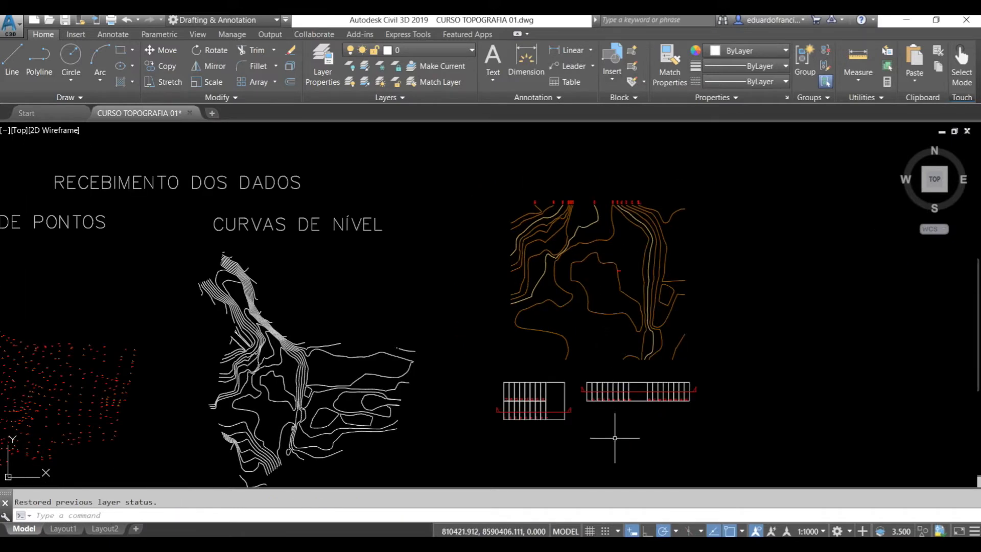
scroll(614, 438, up, 6)
middle_drag(651, 380, 614, 384)
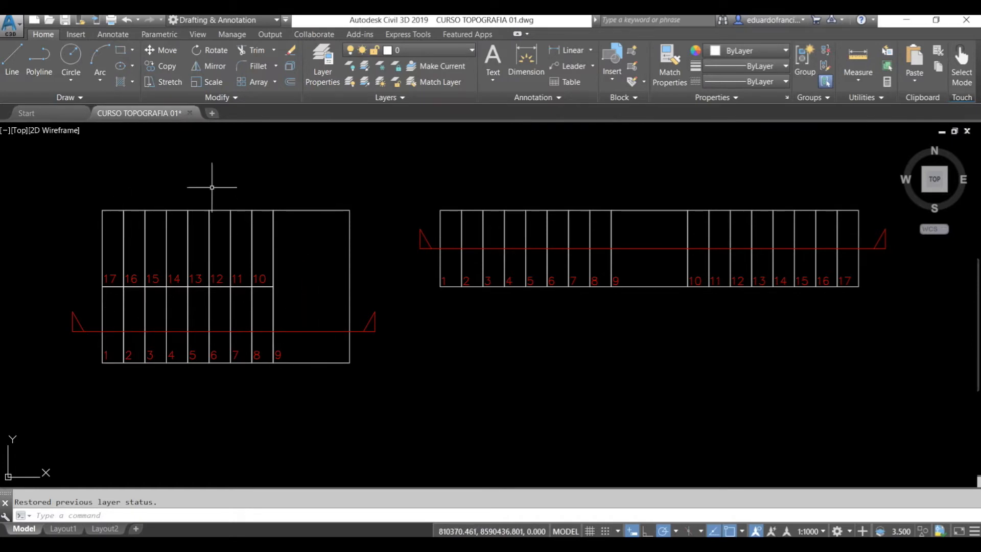
scroll(405, 299, down, 3)
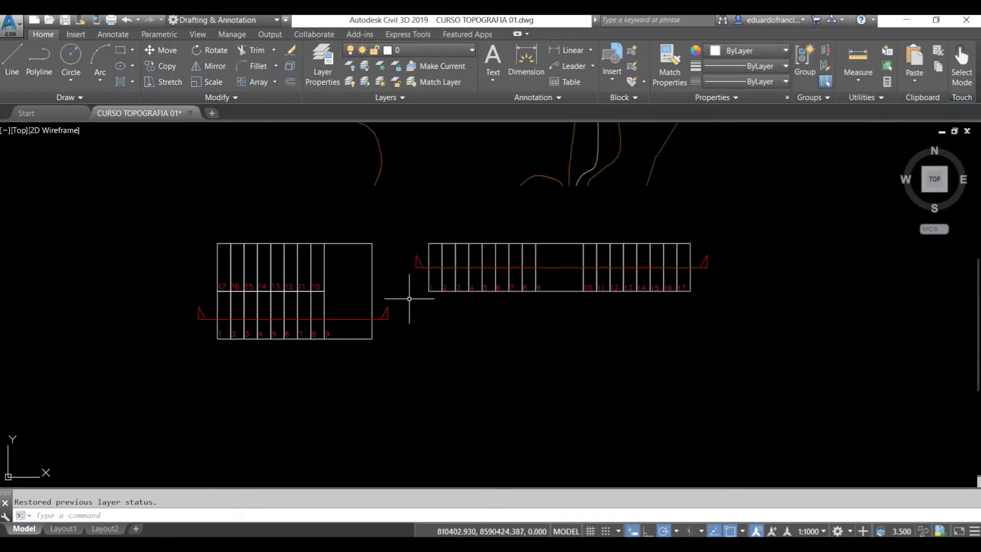
middle_drag(440, 186, 435, 349)
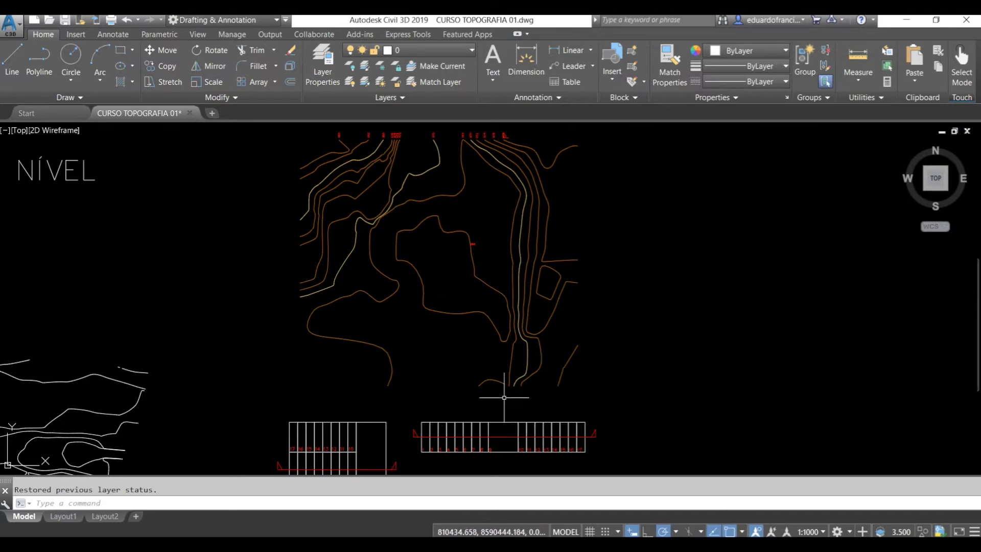
Step: Restore a further previous layer state to display the stair sections below the stair plans
text(re)
key(Return)
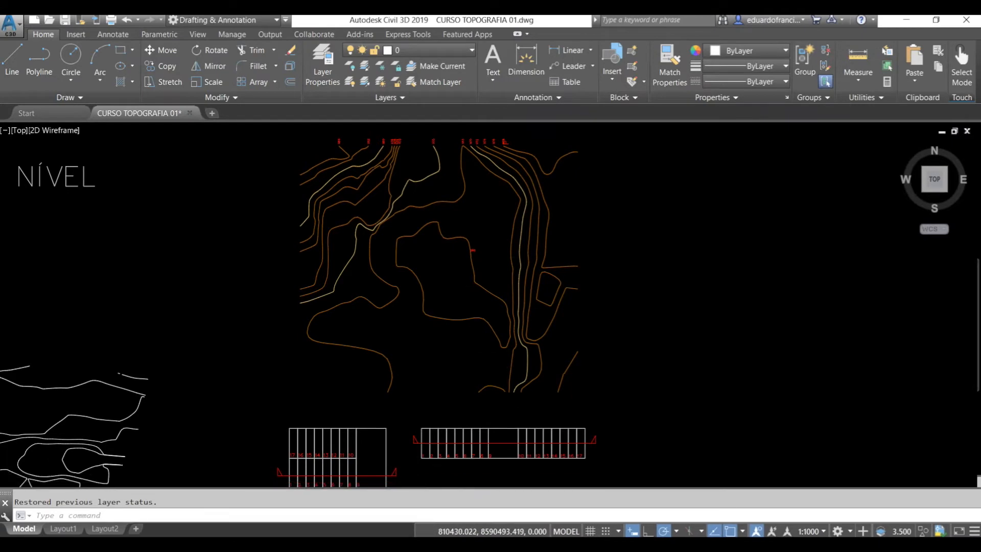
scroll(492, 277, down, 2)
middle_drag(497, 394, 490, 326)
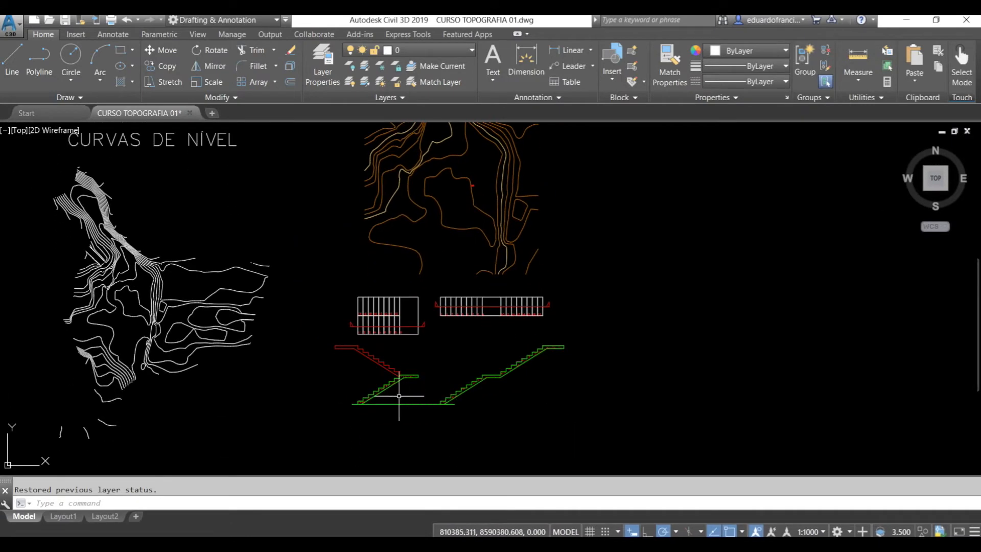
Step: Restore one more previous layer state and freeze the layer of the PROCEDIMENTO EM PLANTA notes
key(Return)
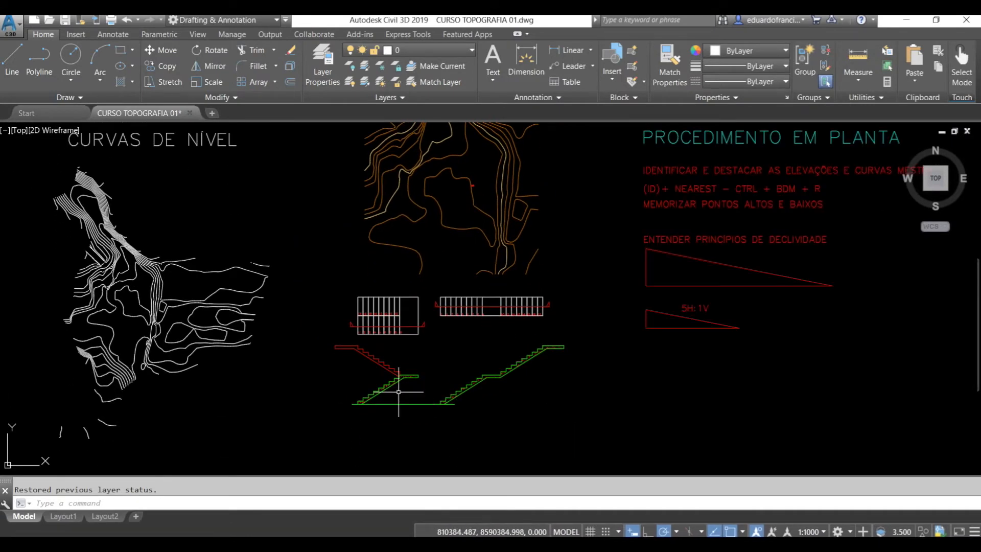
text(x)
key(Return)
click(687, 205)
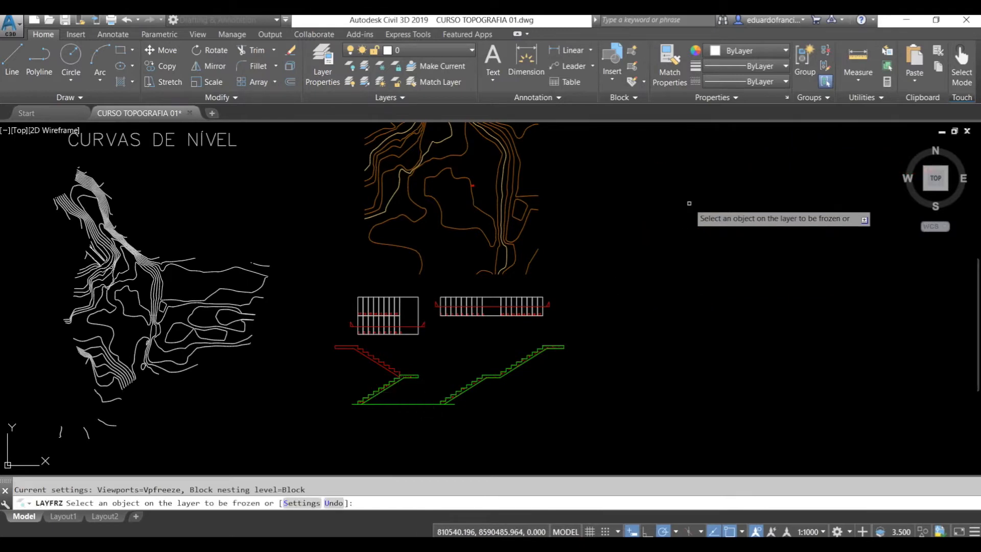
key(Escape)
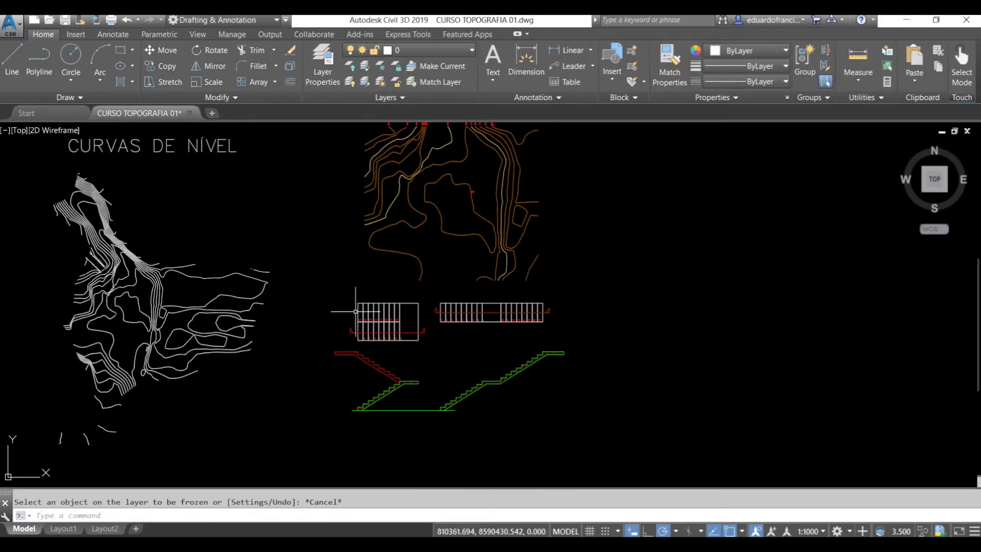
Step: Draw vertical construction lines through the two-flight stair plan's west edge, riser 9 and east edge, down across its section
scroll(361, 391, up, 4)
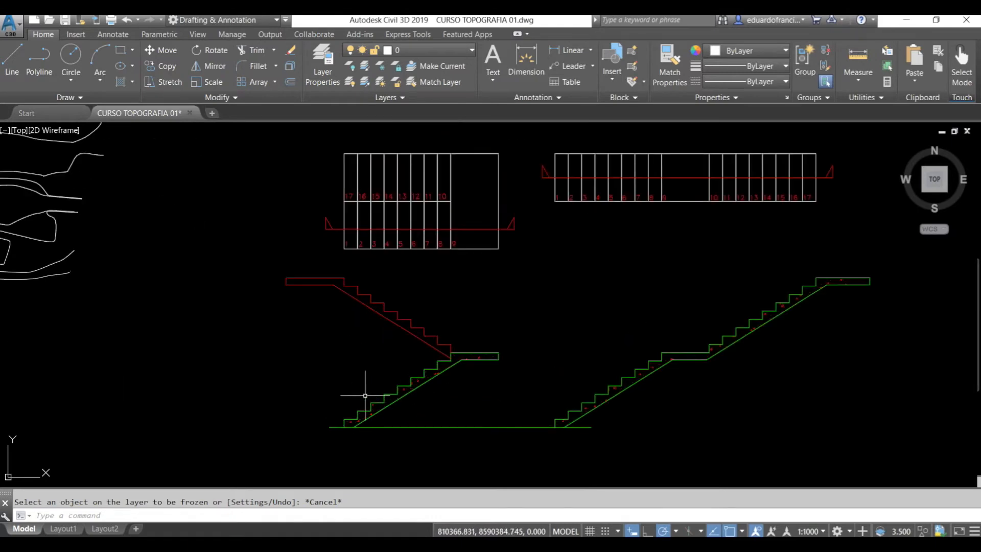
text(l)
key(Return)
text(v)
key(Return)
click(400, 276)
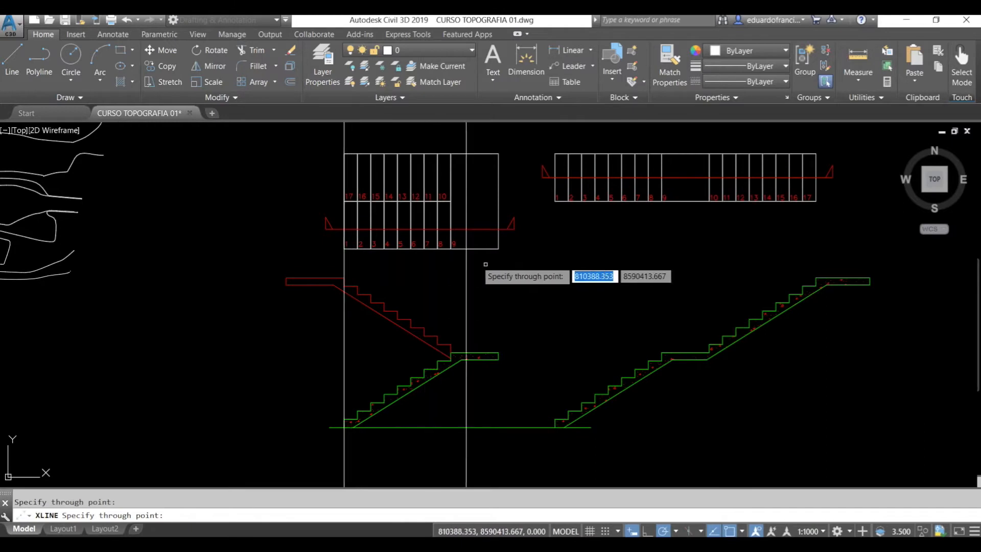
click(506, 270)
click(502, 253)
key(Escape)
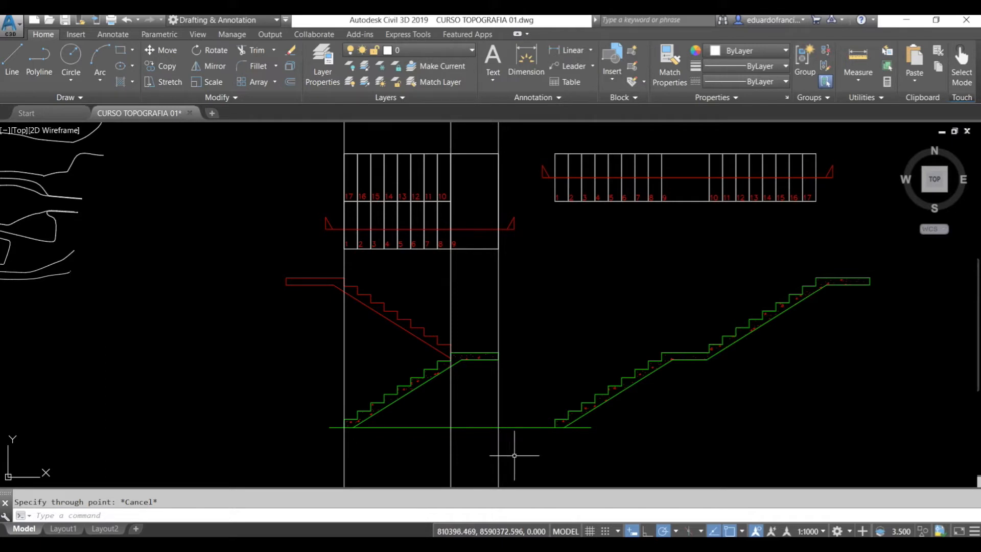
Step: Draw vertical construction lines through the straight stair plan's start, riser 9, riser 10 and end, down across its section
key(Return)
text(v)
key(Return)
click(555, 214)
click(661, 203)
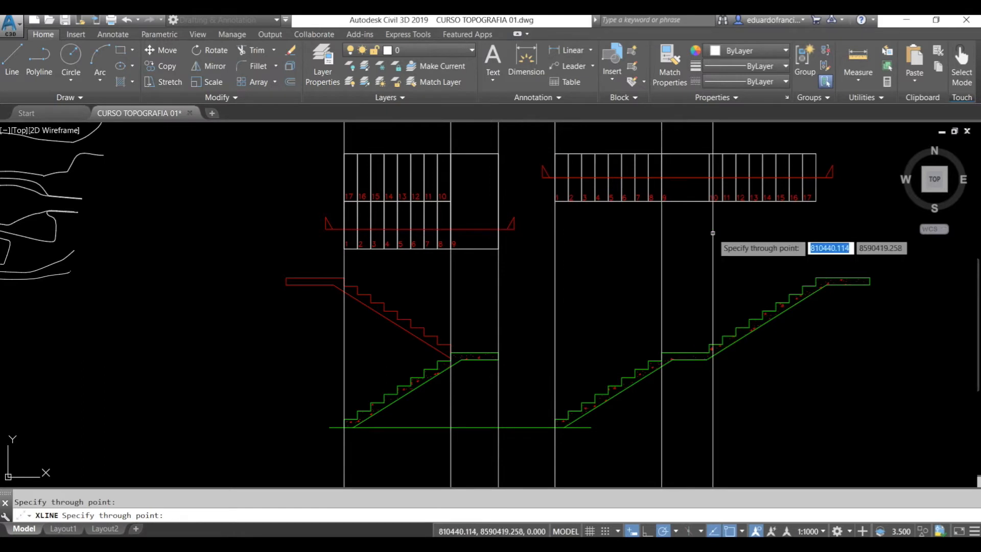
click(708, 202)
click(816, 224)
key(Escape)
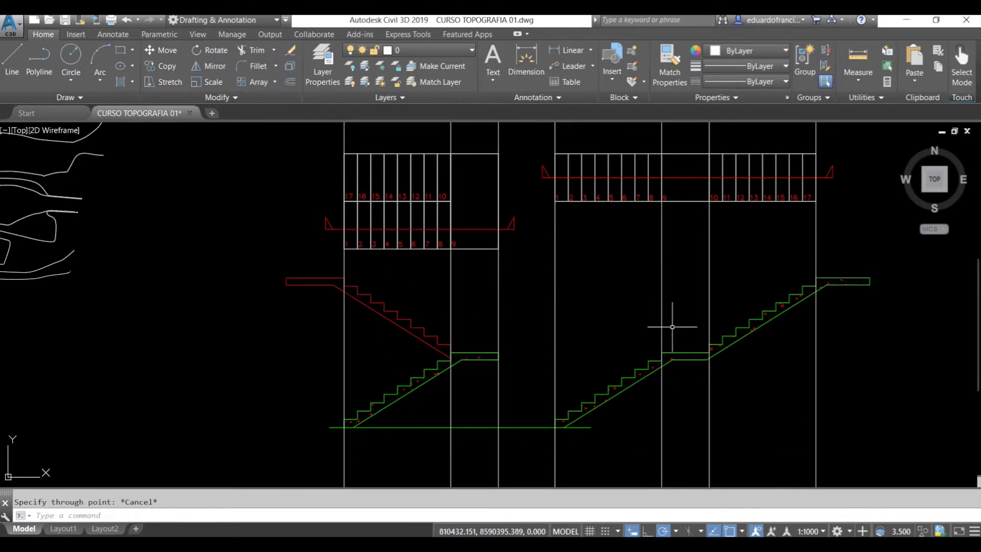
Step: Erase all the vertical construction lines linking the stair plans to their sections
scroll(577, 281, down, 3)
text(e)
key(Return)
click(772, 427)
click(415, 438)
key(Return)
middle_drag(591, 267, 558, 387)
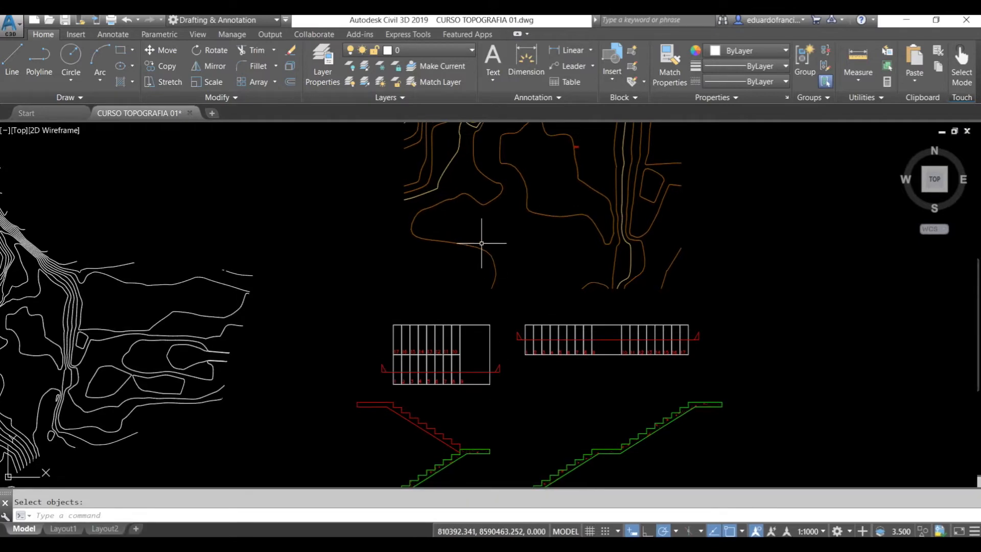
middle_drag(538, 214, 519, 324)
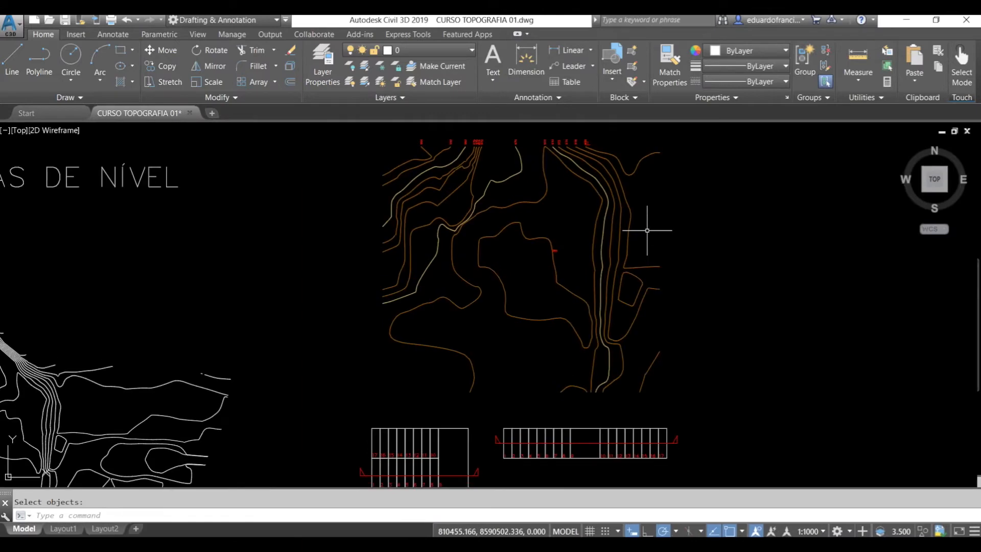
scroll(540, 132, up, 7)
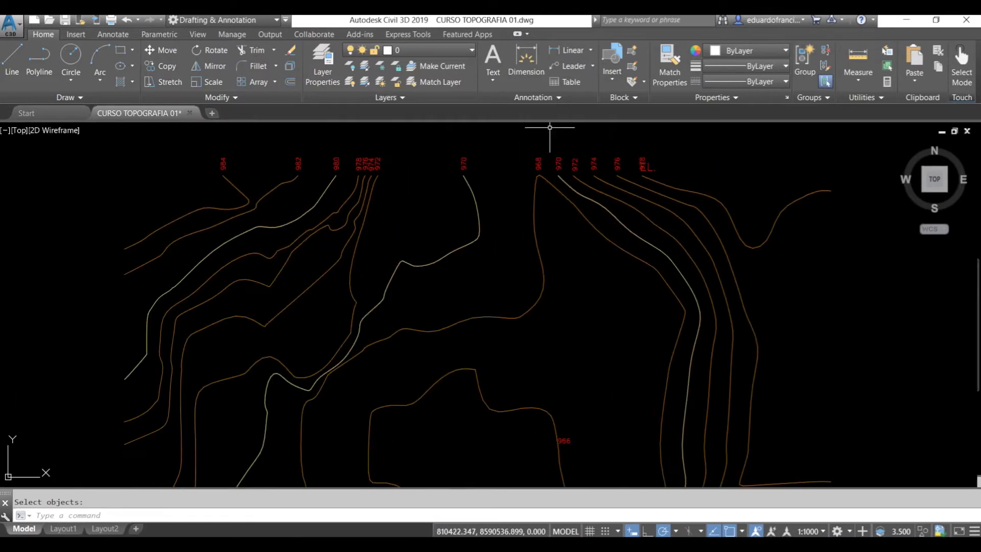
scroll(514, 235, down, 2)
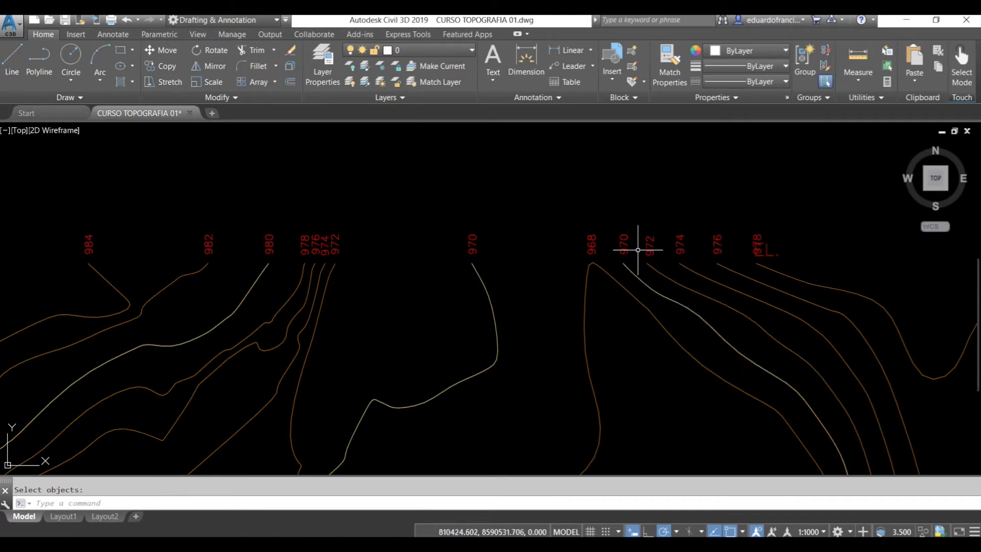
Step: Examine the elevations of the closely spaced white contours in the CURVAS DE NÍVEL drawing with the ID command and compare with the stair drawings
scroll(713, 230, down, 6)
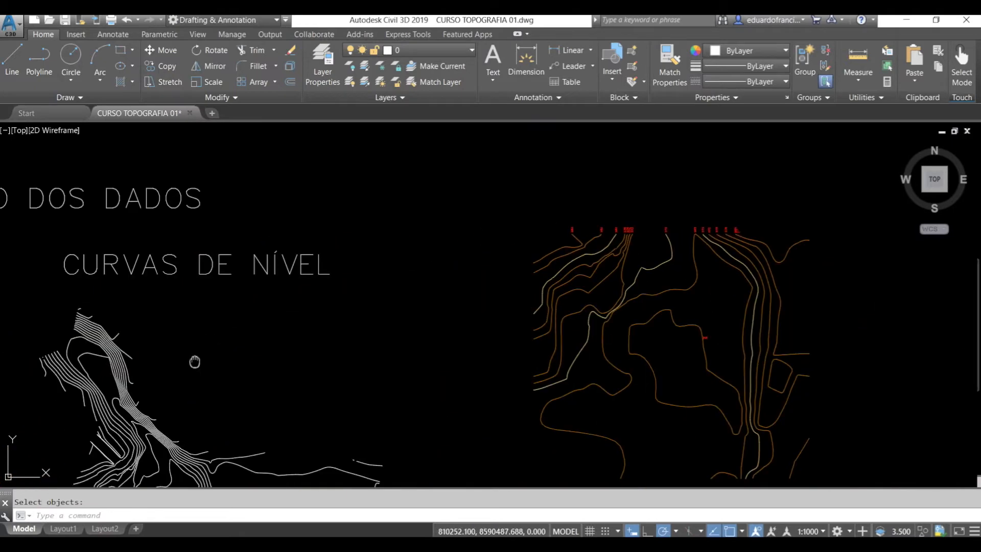
middle_drag(195, 361, 444, 236)
scroll(455, 322, up, 5)
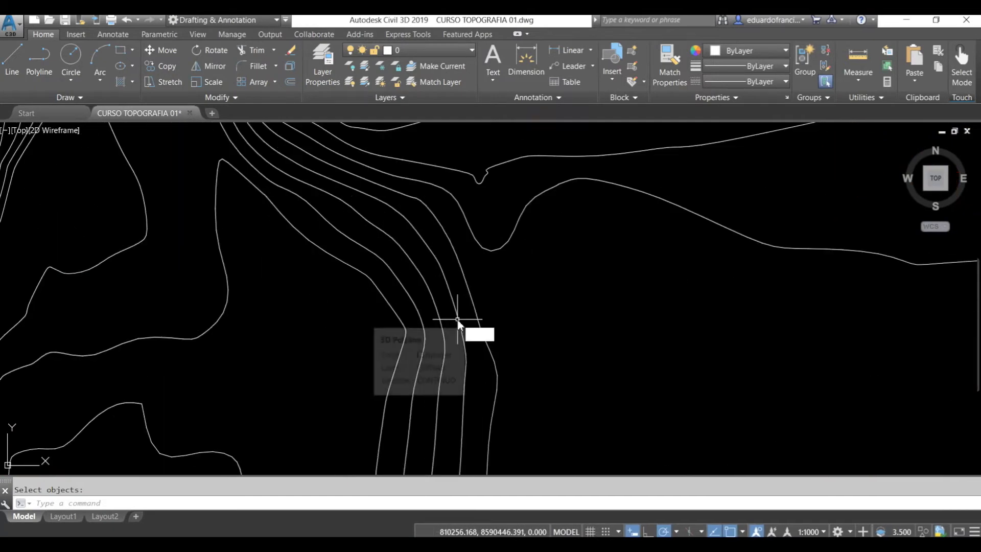
text(id)
key(Return)
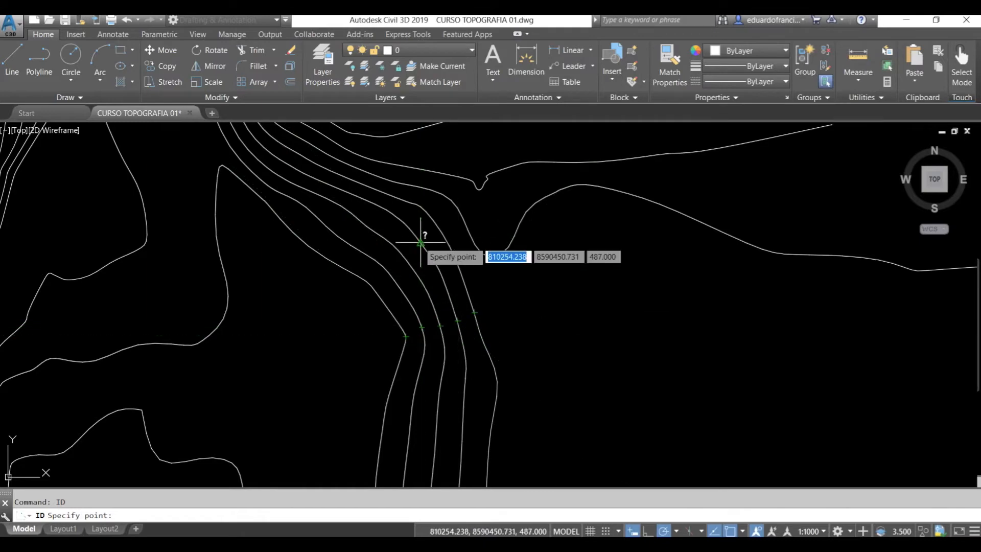
scroll(421, 242, down, 5)
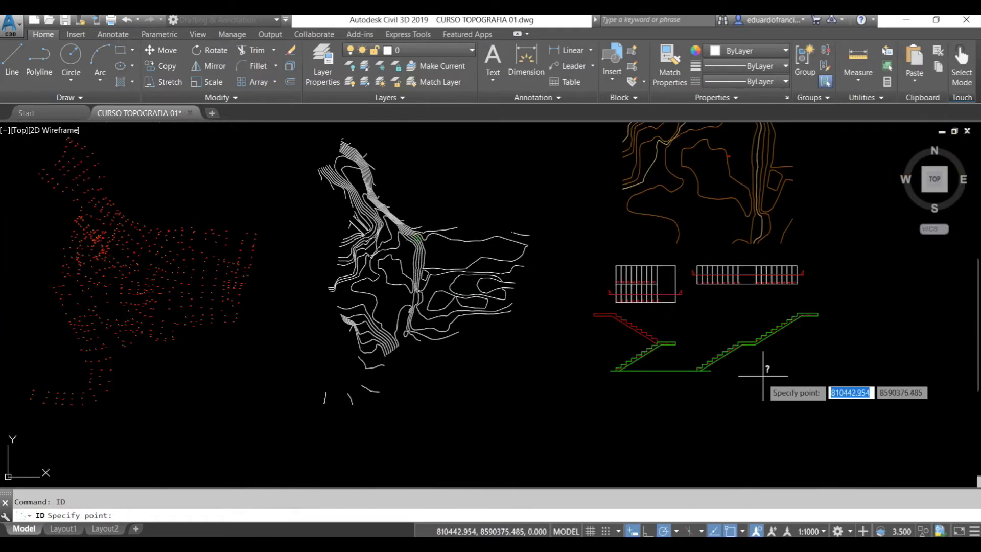
scroll(723, 305, up, 3)
middle_drag(717, 251, 568, 315)
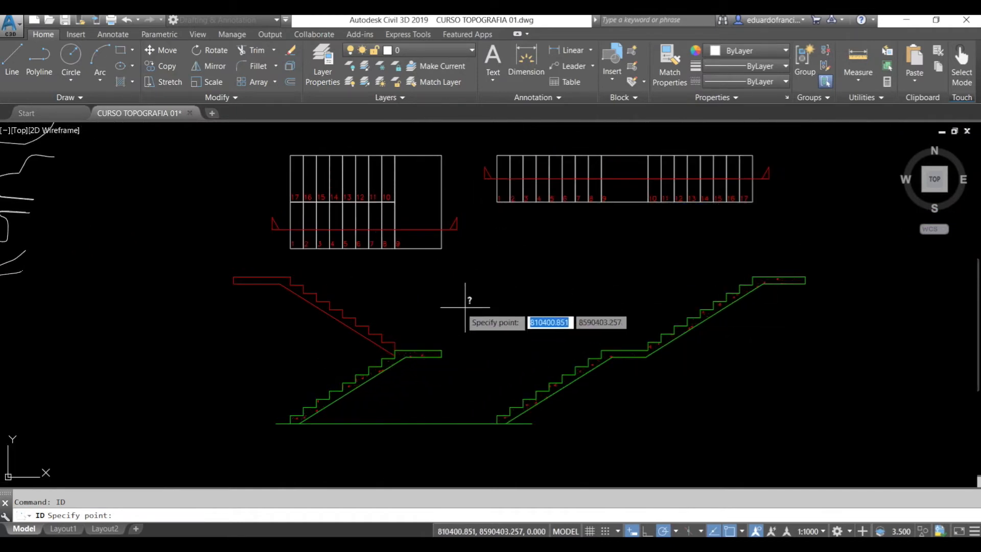
key(Escape)
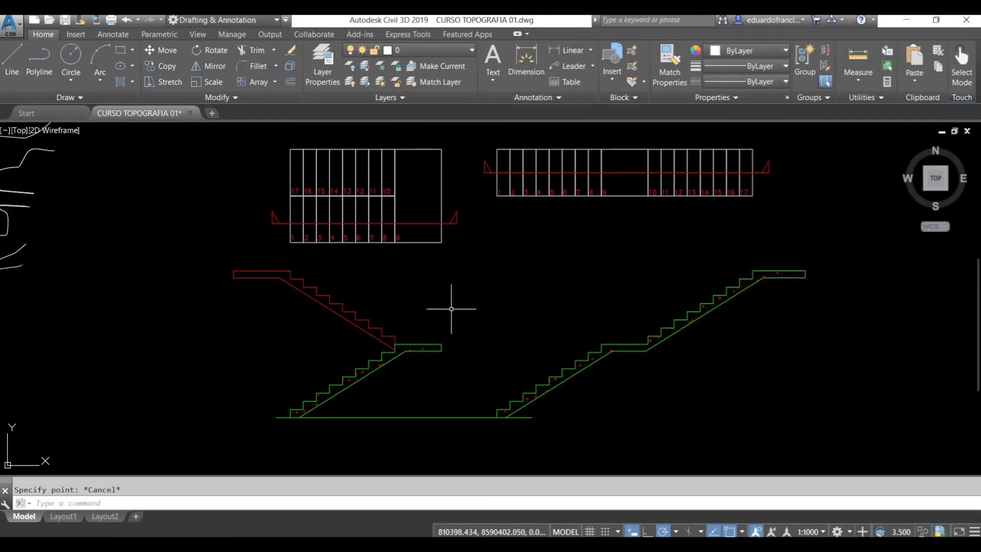
Step: Restore the previous layer state to show the PROCEDIMENTO EM PLANTA notes and review them
scroll(463, 305, down, 8)
text(lp)
key(Return)
scroll(615, 249, up, 4)
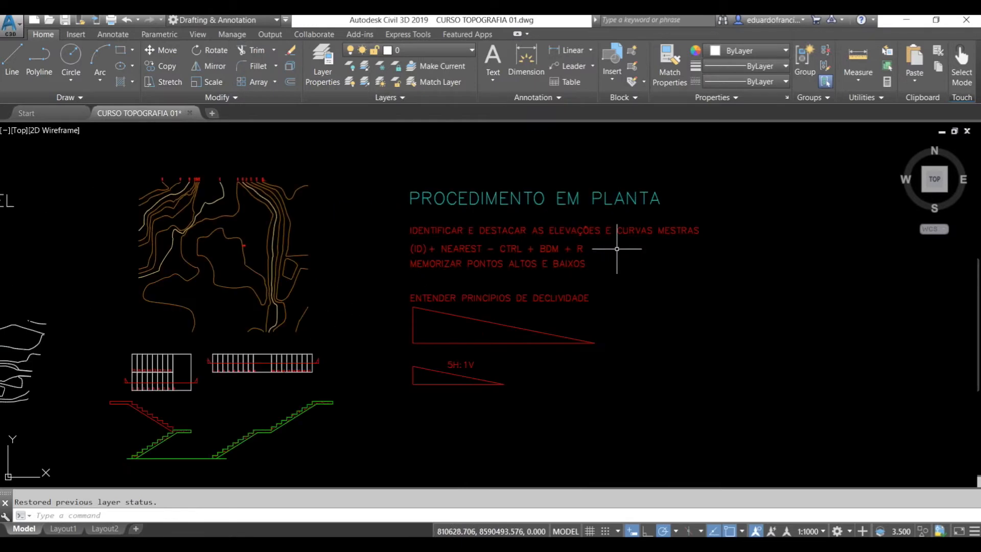
scroll(618, 249, up, 2)
middle_drag(629, 278, 625, 268)
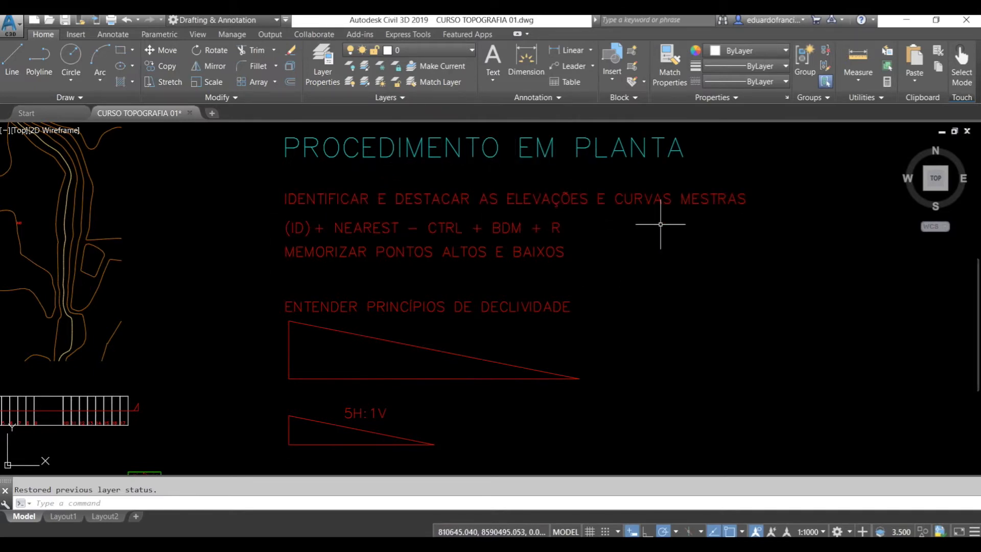
Step: Erase the stray object beside the easternmost 978 elevation label above the contours
middle_drag(263, 236, 528, 274)
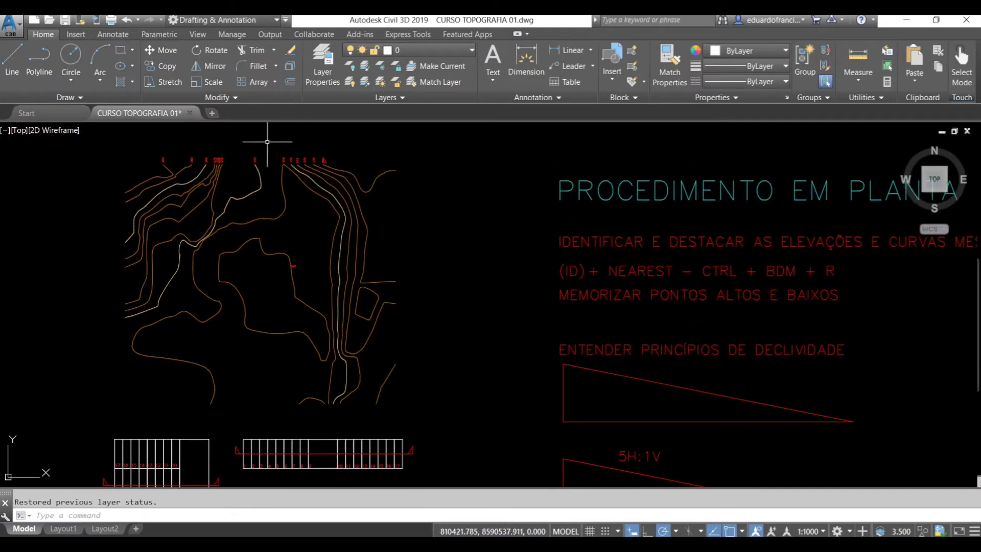
scroll(208, 146, up, 4)
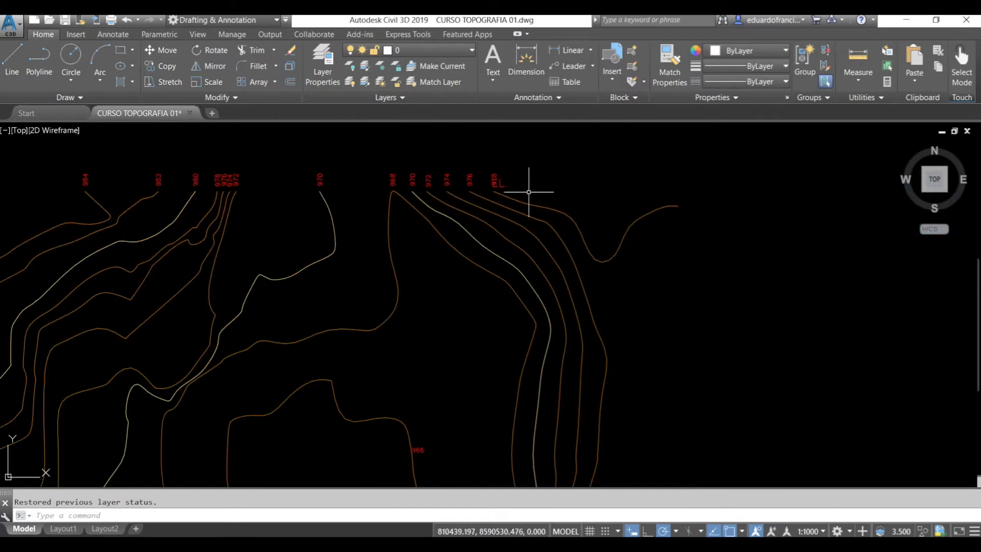
click(505, 187)
key(Delete)
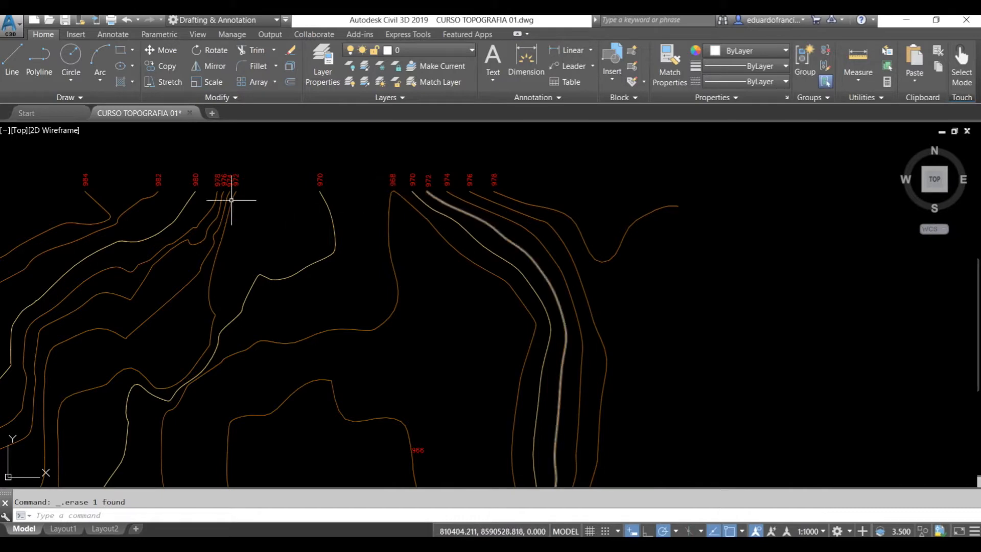
Step: Measure the sloped side of the 5H:1V triangle from its upper corner to its eastern tip
middle_drag(838, 322, 460, 265)
scroll(286, 214, down, 5)
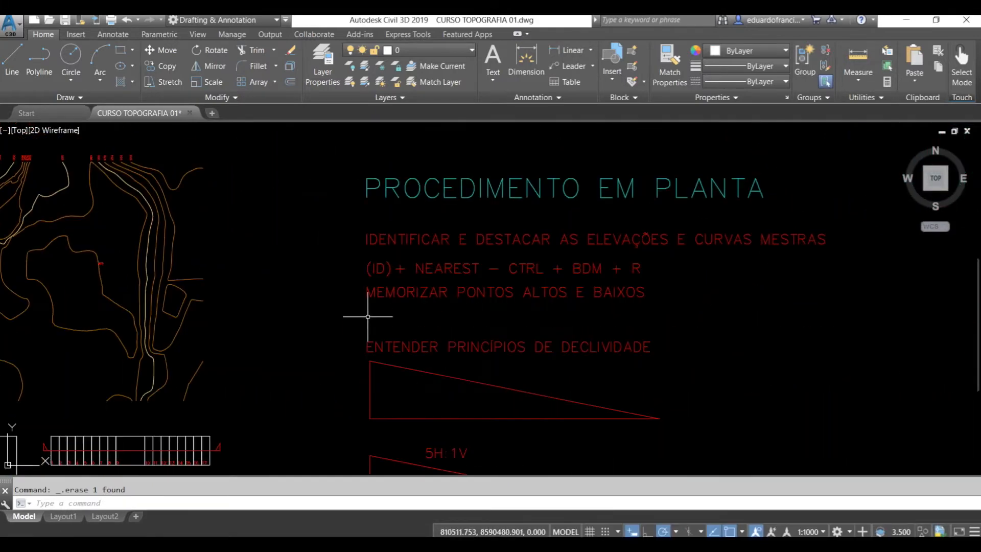
middle_drag(690, 324, 677, 248)
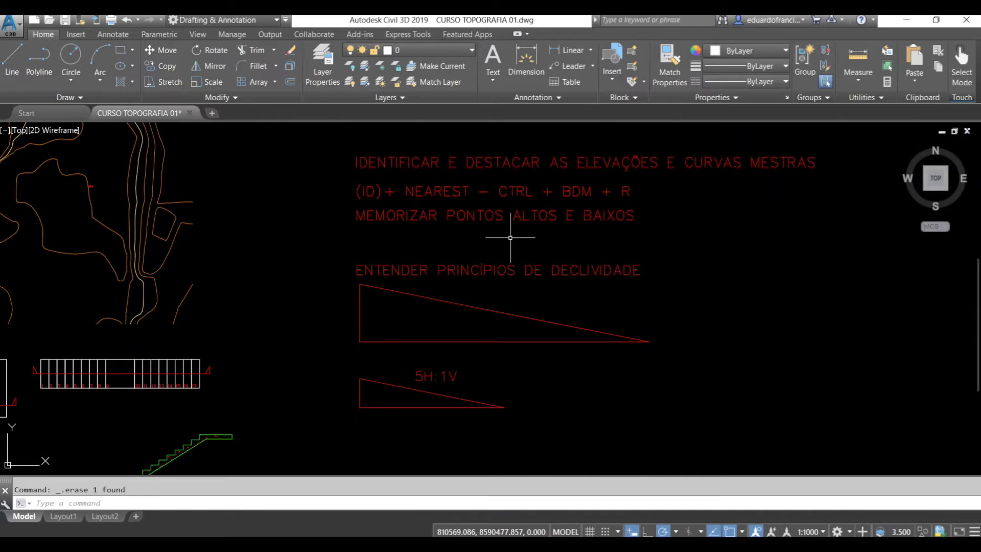
middle_drag(511, 373, 561, 304)
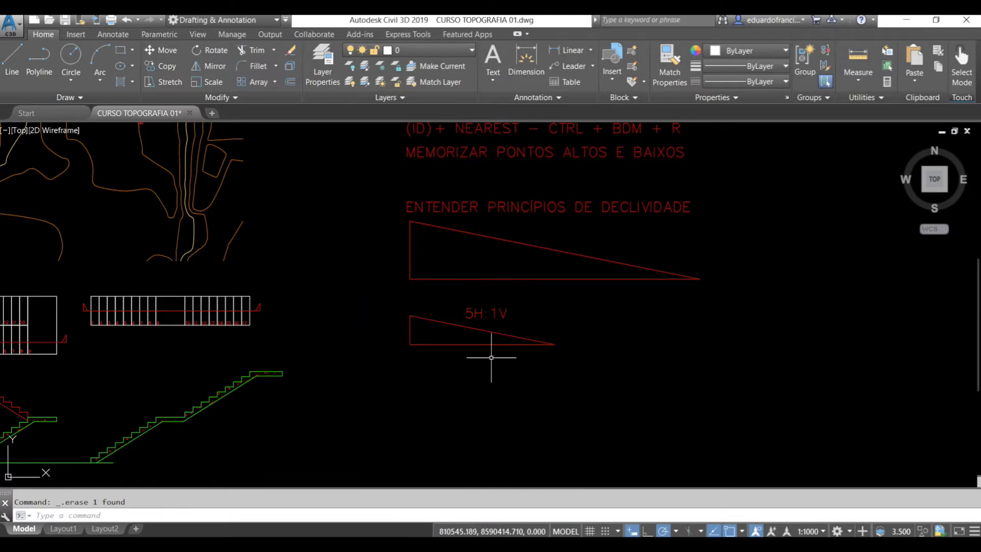
scroll(489, 359, up, 2)
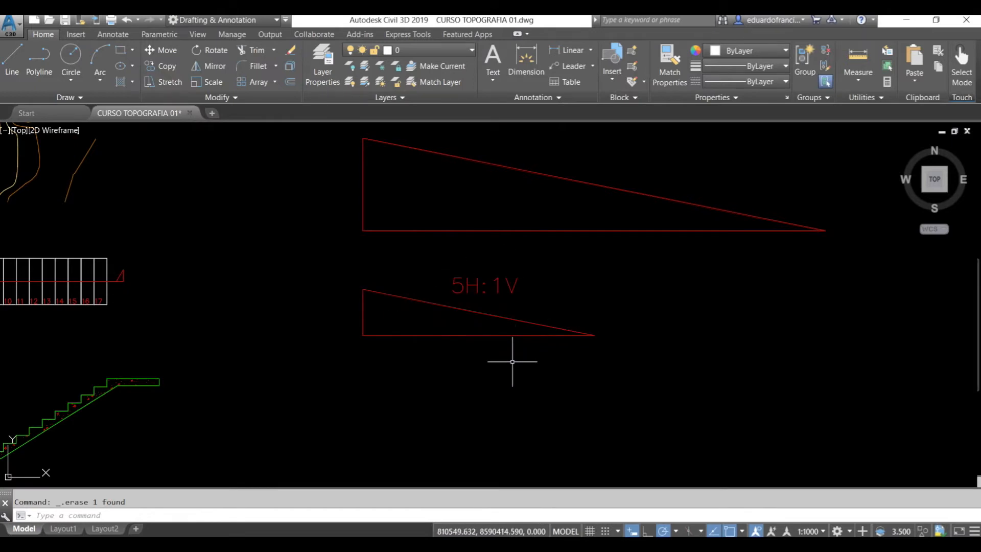
text(di)
key(Return)
click(363, 289)
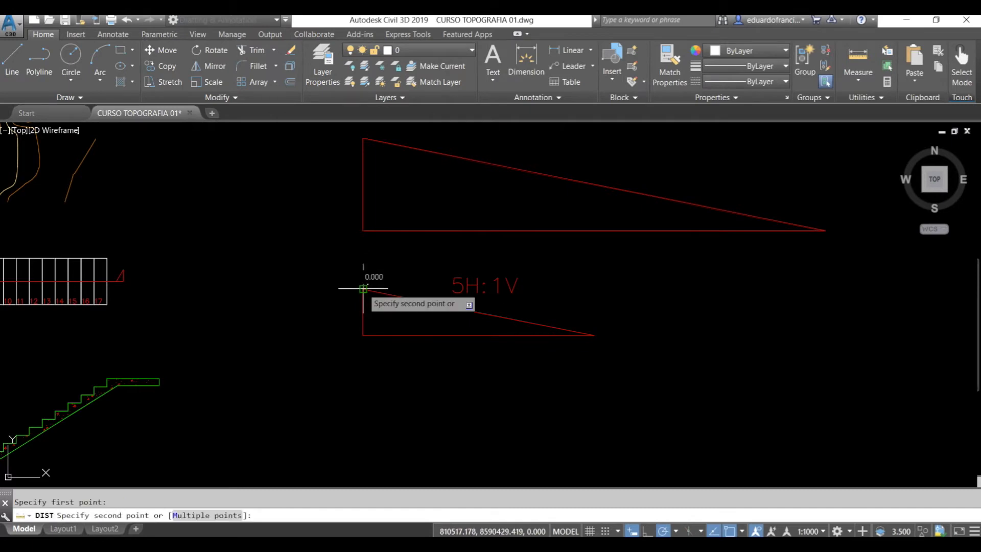
click(594, 336)
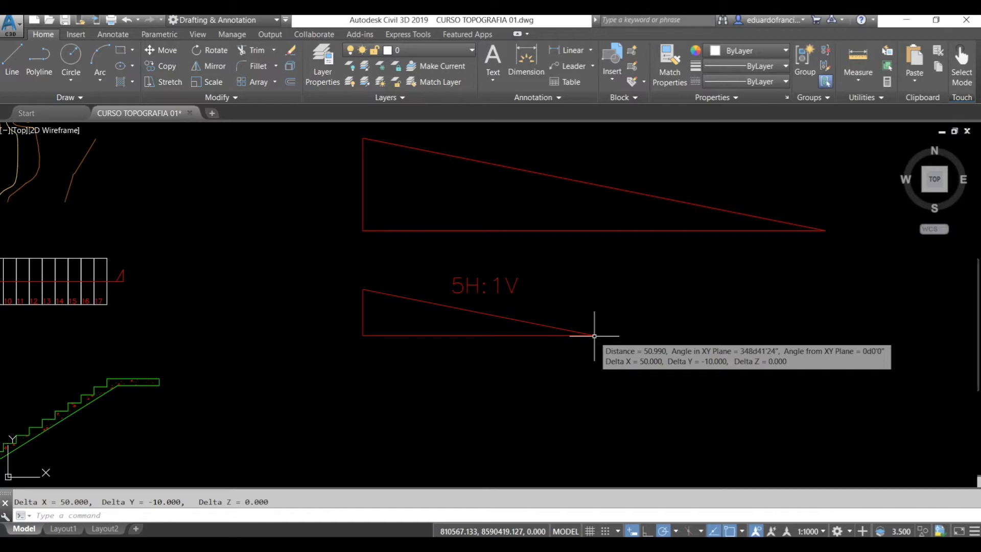
Step: Switch to the Windows Calculator, compute 1 ÷ 5 and multiply it by 100 for the percent slope, and return to the drawing
key(super)
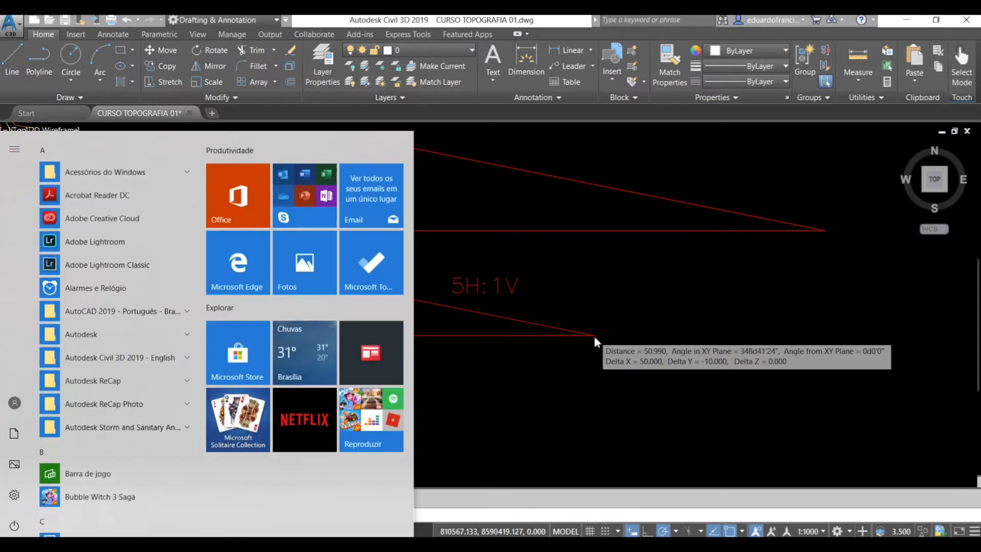
text(CALC)
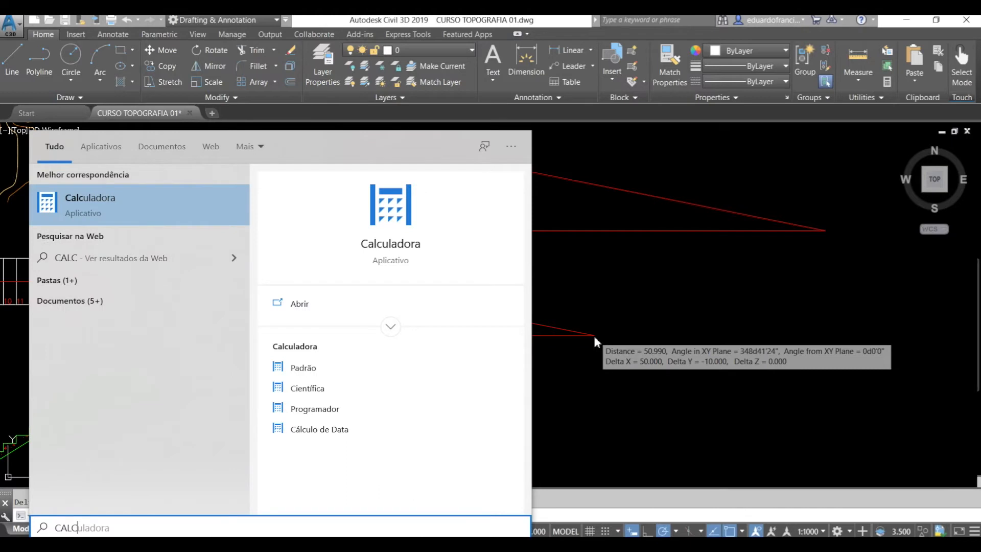
key(Return)
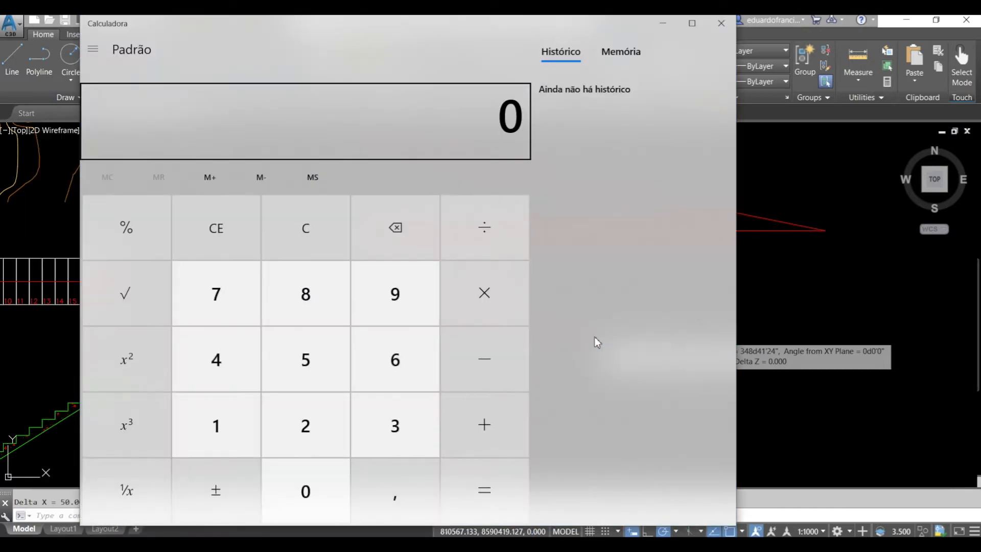
key(1)
key(Return)
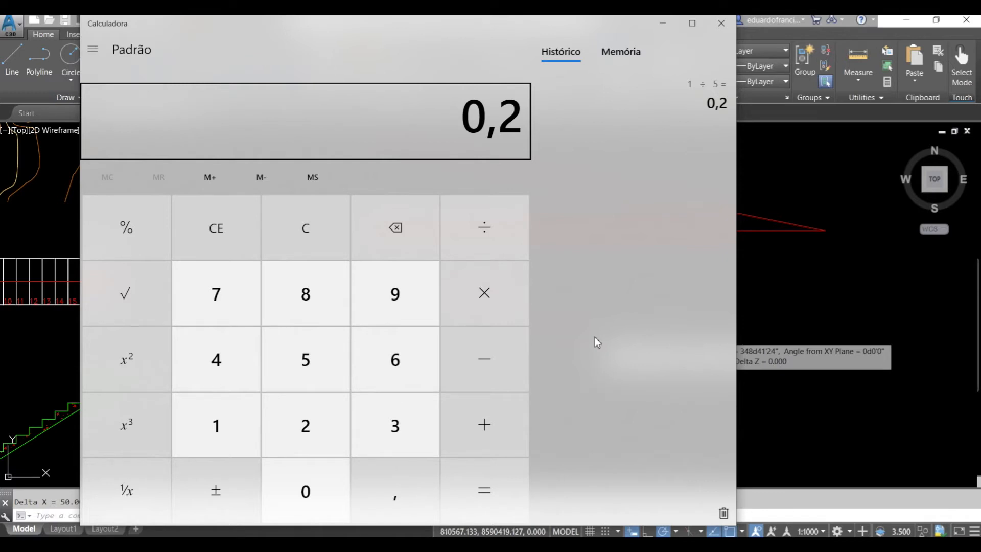
text(*100)
key(Return)
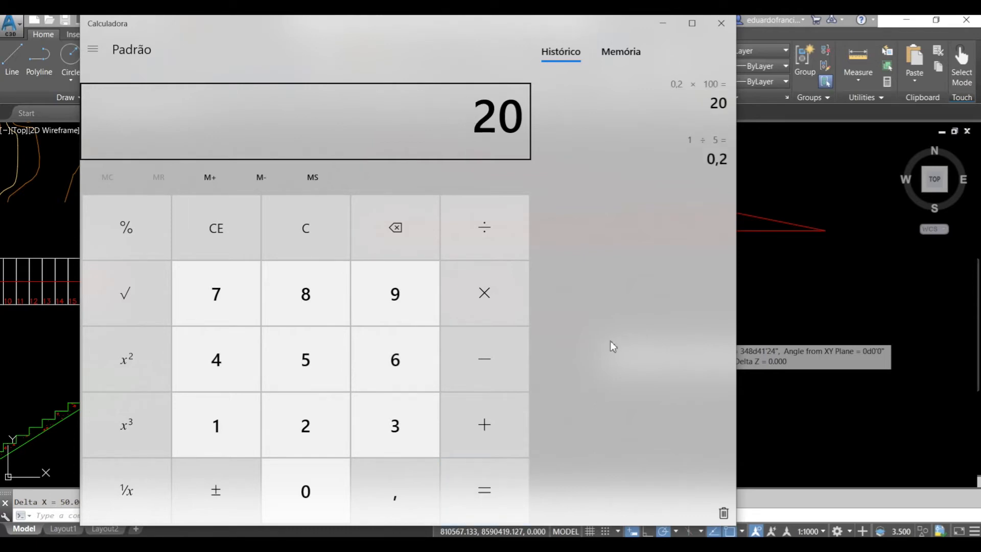
click(783, 272)
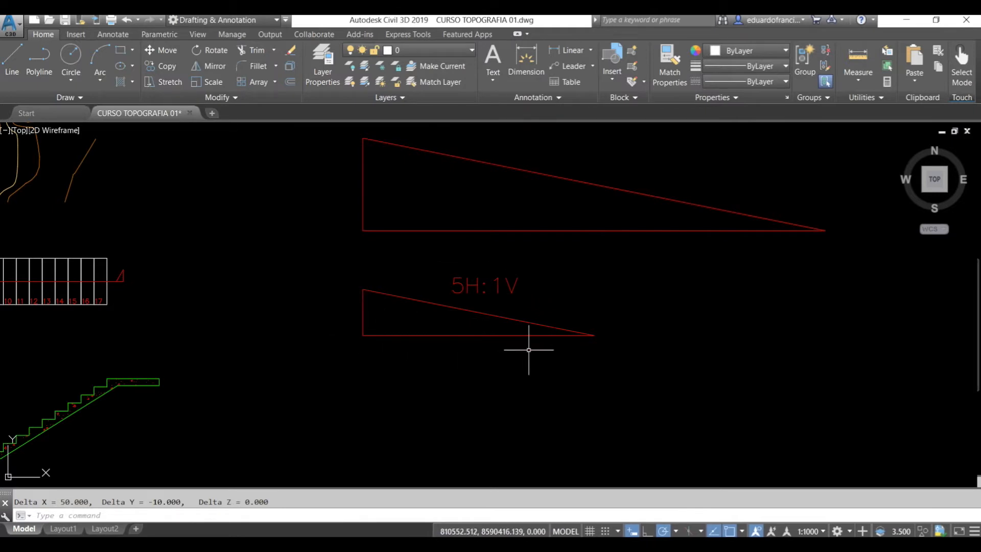
Step: Copy the eastern elevation labels 968, 970, 972, 974 and 976 down beside their contours, east of the 966 label
scroll(582, 333, down, 4)
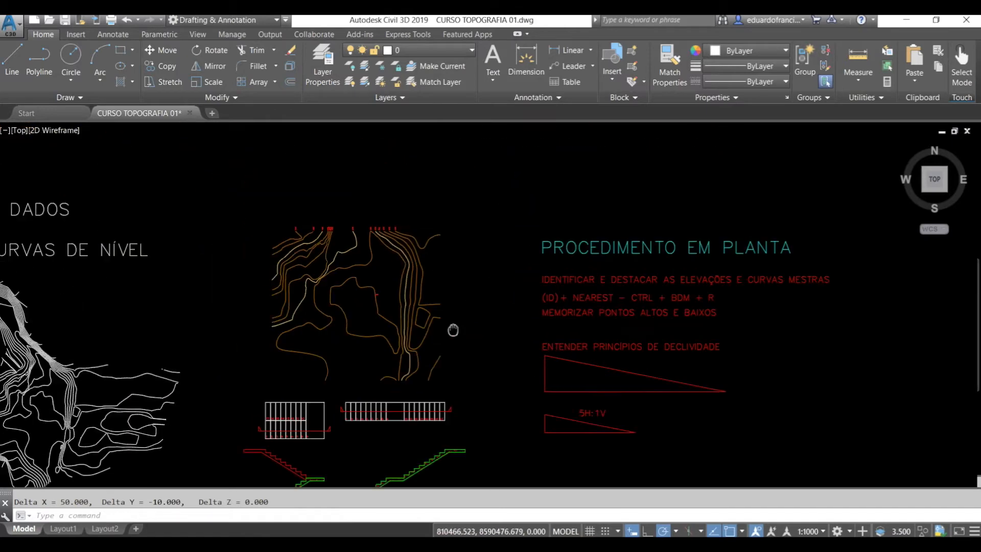
scroll(385, 268, up, 4)
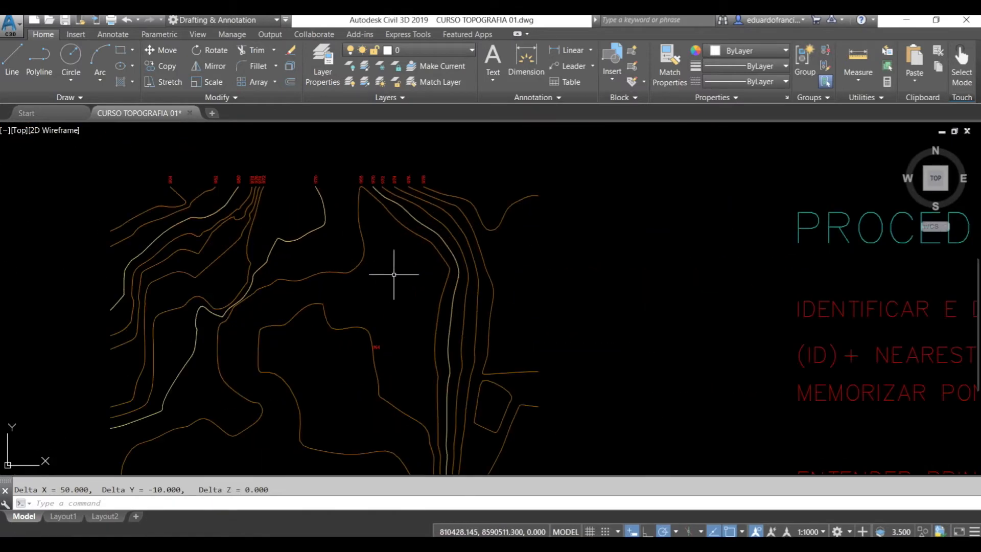
scroll(393, 273, up, 2)
middle_drag(394, 273, 582, 317)
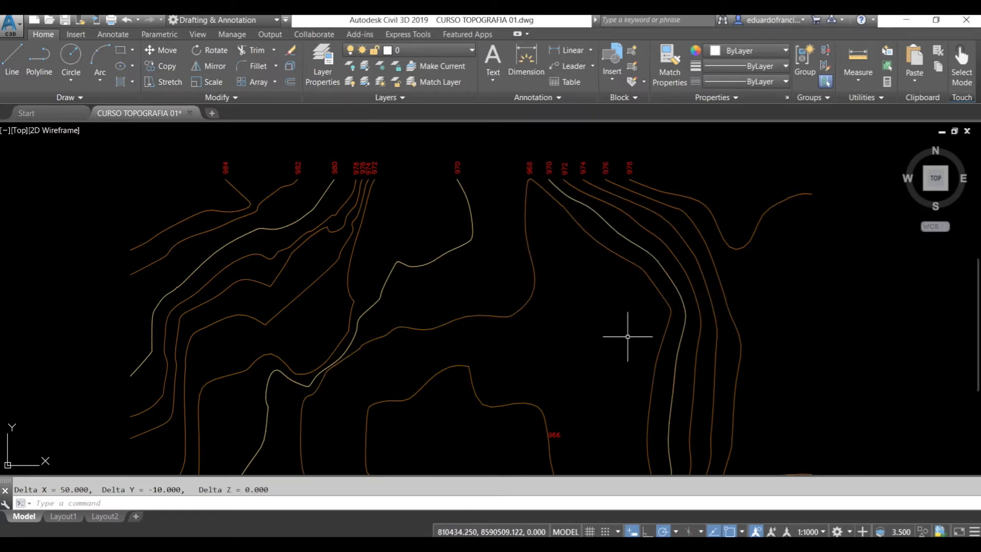
middle_drag(617, 410, 608, 299)
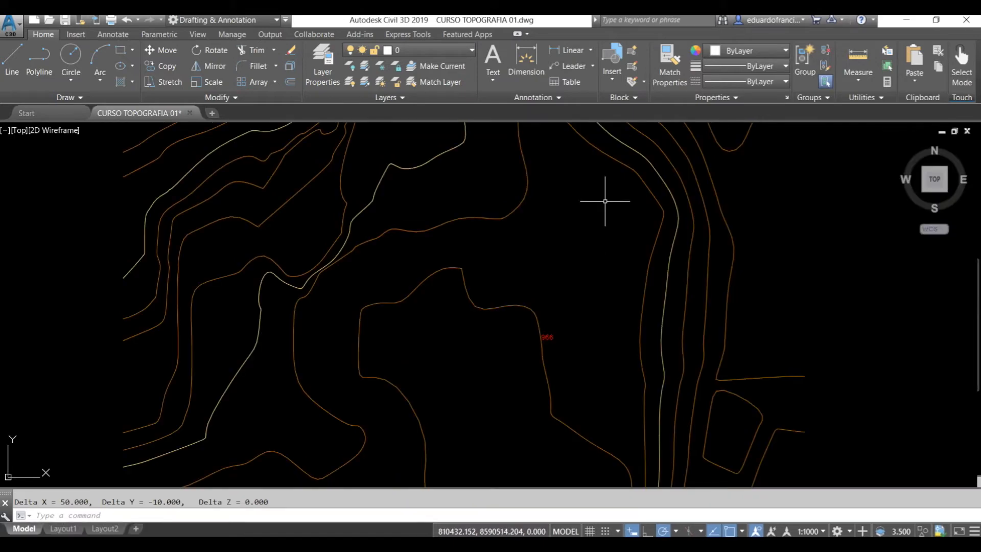
middle_drag(604, 201, 580, 343)
text(c)
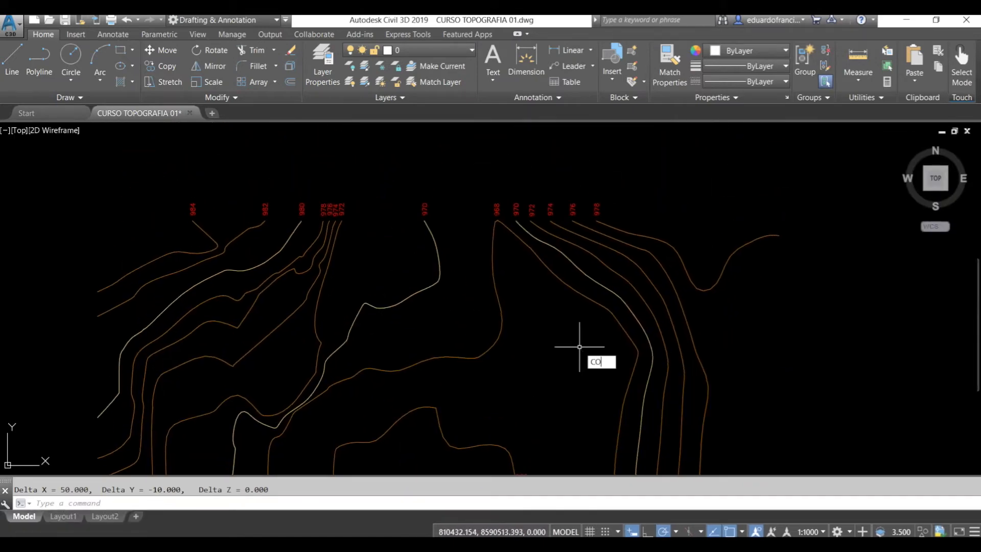
text(o)
key(Return)
click(507, 187)
click(588, 239)
click(468, 181)
click(523, 231)
key(Return)
click(543, 205)
middle_drag(651, 379, 637, 255)
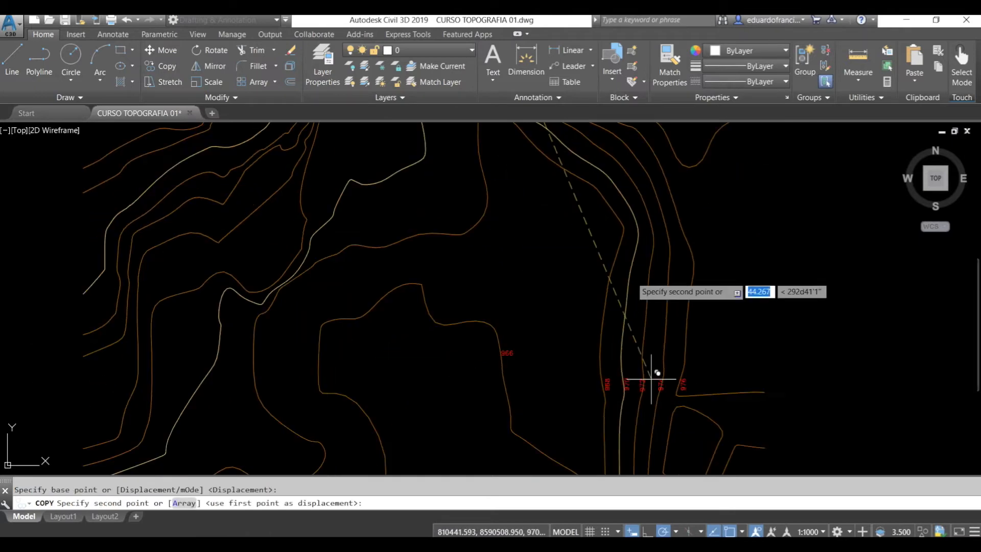
scroll(646, 328, up, 2)
click(651, 334)
key(Escape)
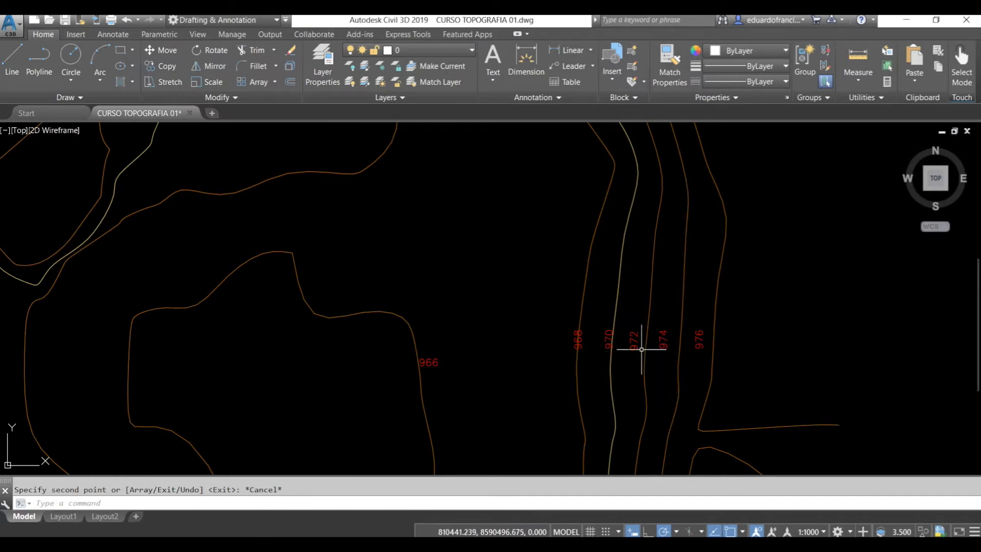
scroll(644, 381, up, 2)
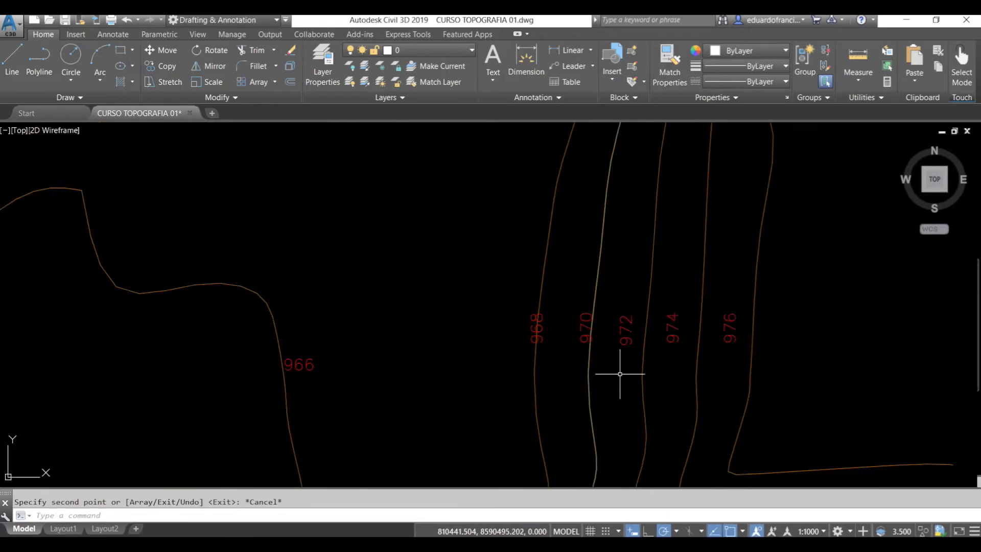
text(l)
key(Return)
click(295, 403)
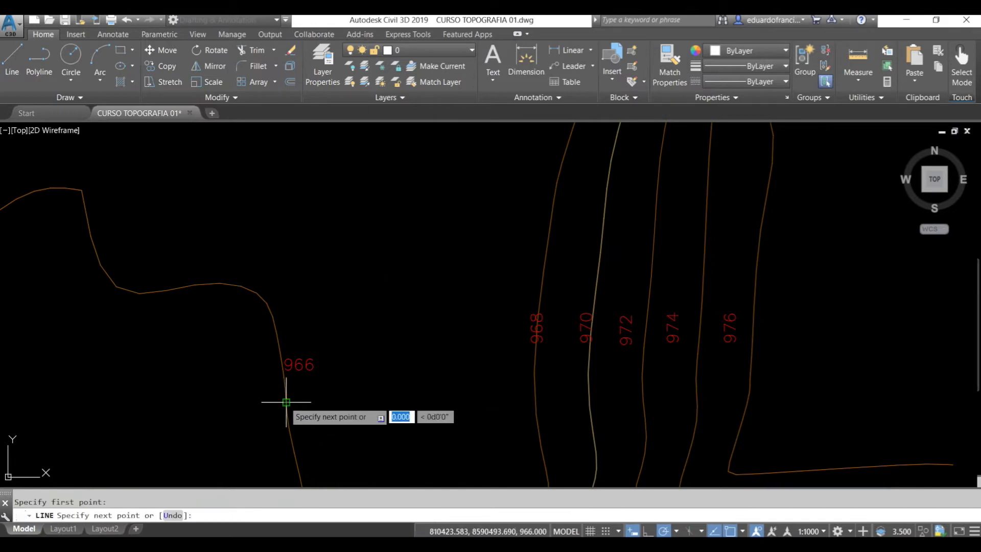
key(Escape)
Step: Draw a horizontal polyline from the 966 contour, just below its label, east to the 968 contour
text(pl)
key(Return)
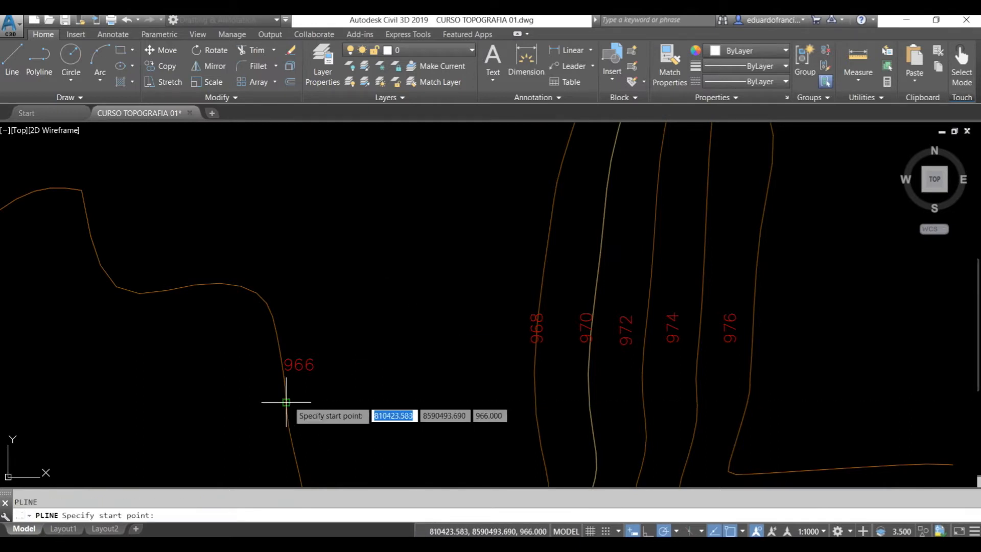
click(286, 402)
click(535, 401)
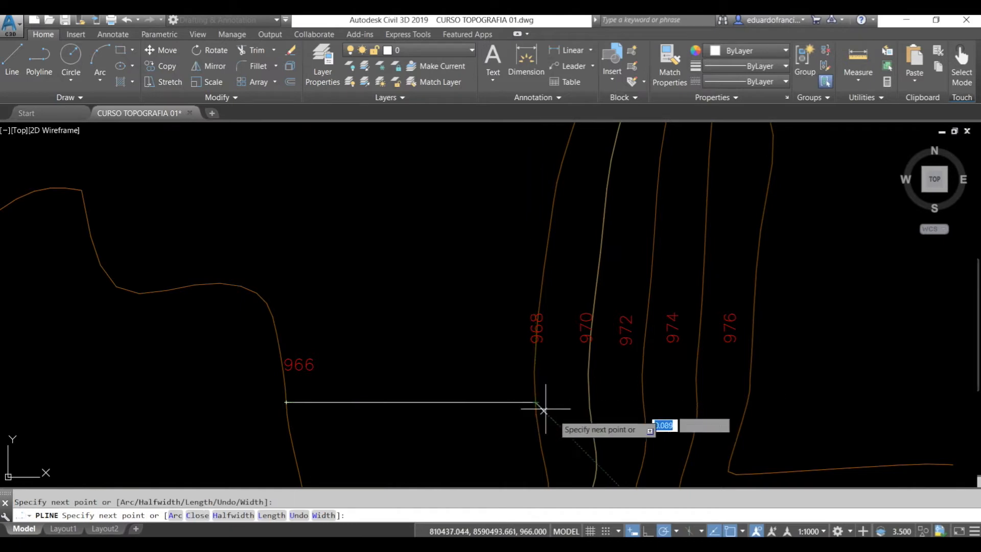
key(Escape)
Step: Draw a short polyline between the 968 and 970 contours, above their labels
key(Return)
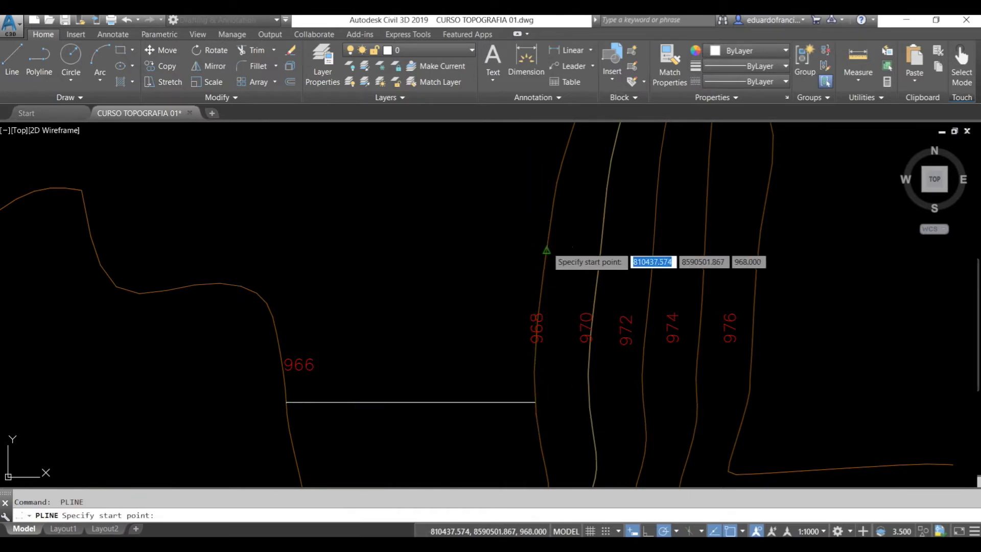
click(546, 250)
click(600, 252)
key(Escape)
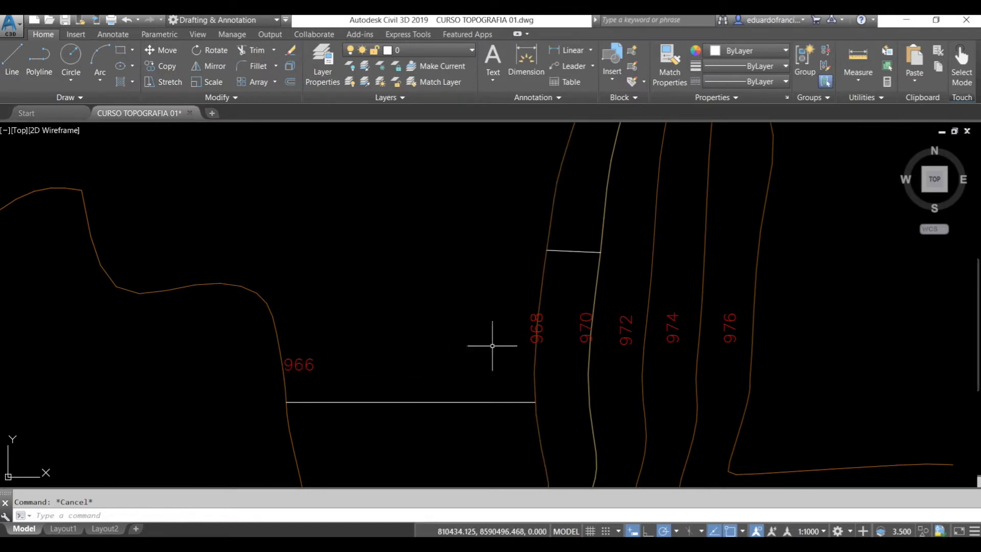
Step: Measure the horizontal distance between the 966 and 968 contours along the long connecting polyline
click(354, 402)
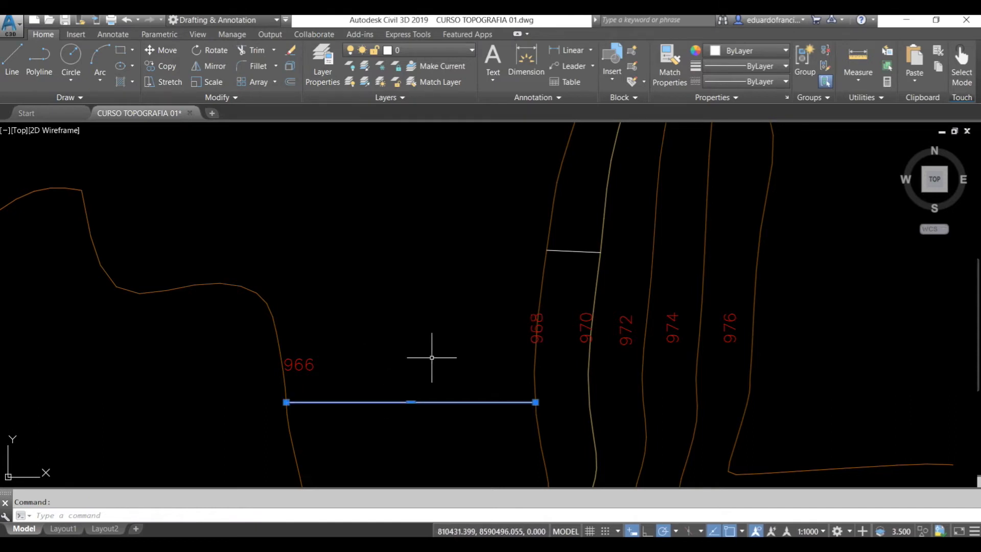
key(Escape)
text(dist)
key(Return)
click(286, 402)
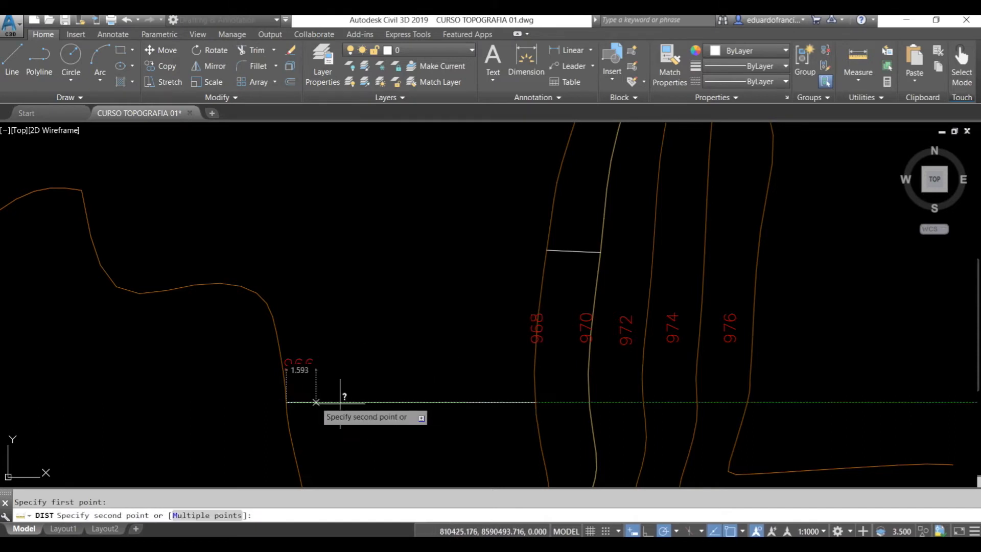
click(535, 401)
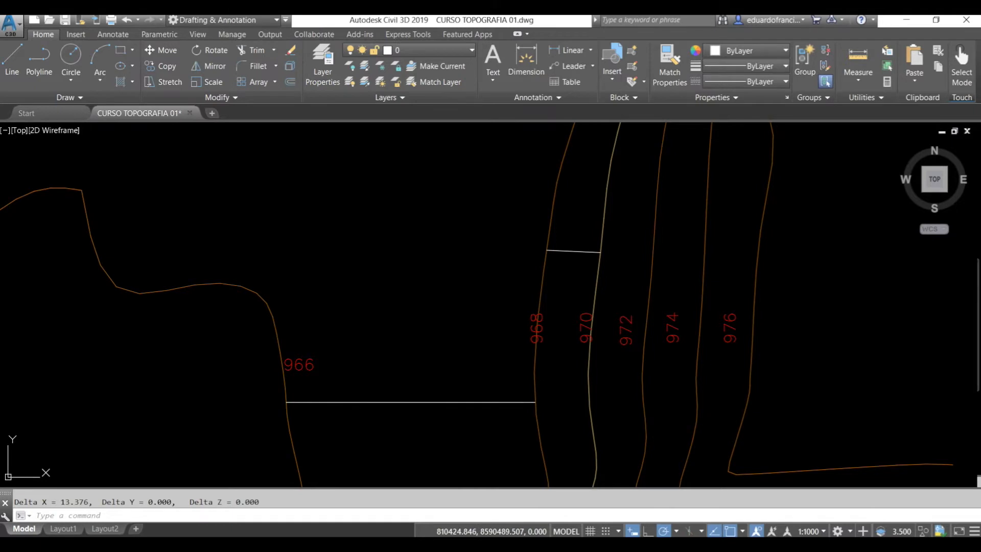
Step: Switch to the Windows Calculator, compute 2 ÷ 13,37 and multiply it by 100 for the percent slope, and return to the drawing
key(alt+Tab)
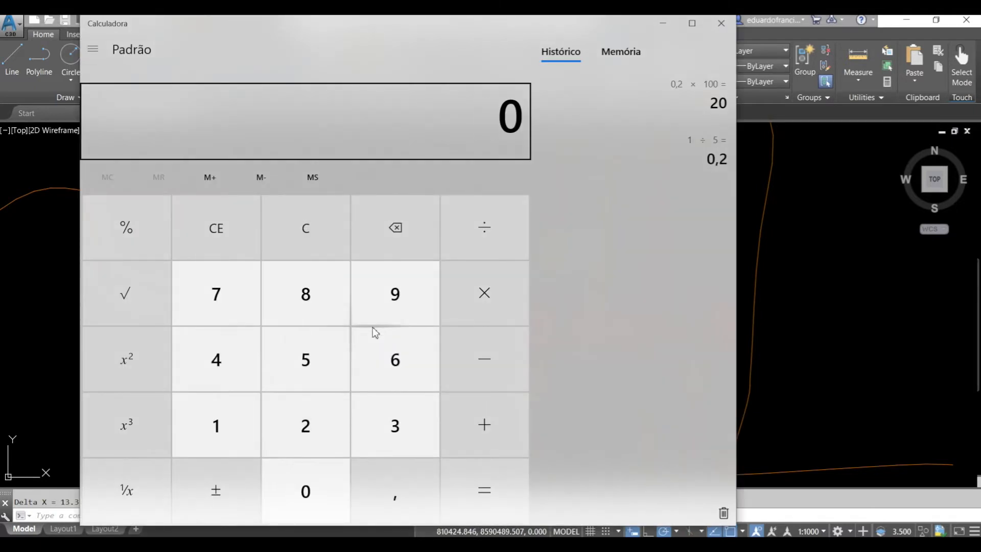
text(2/13,)
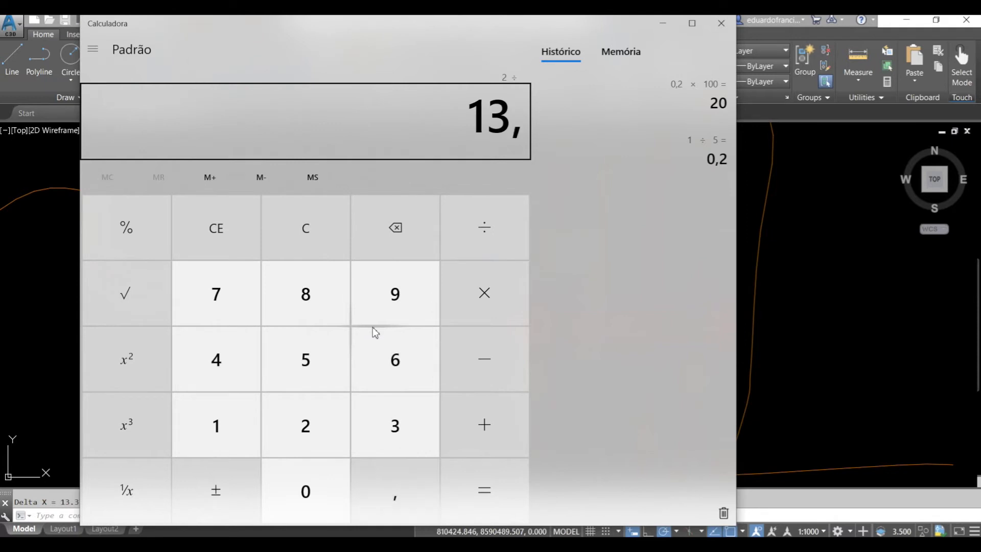
text(37)
key(Return)
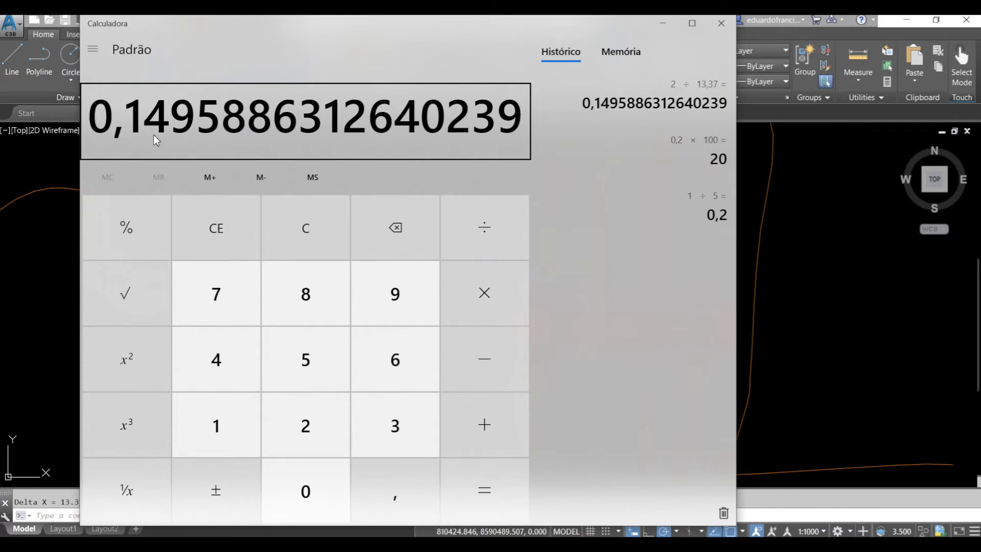
text(*100)
key(Return)
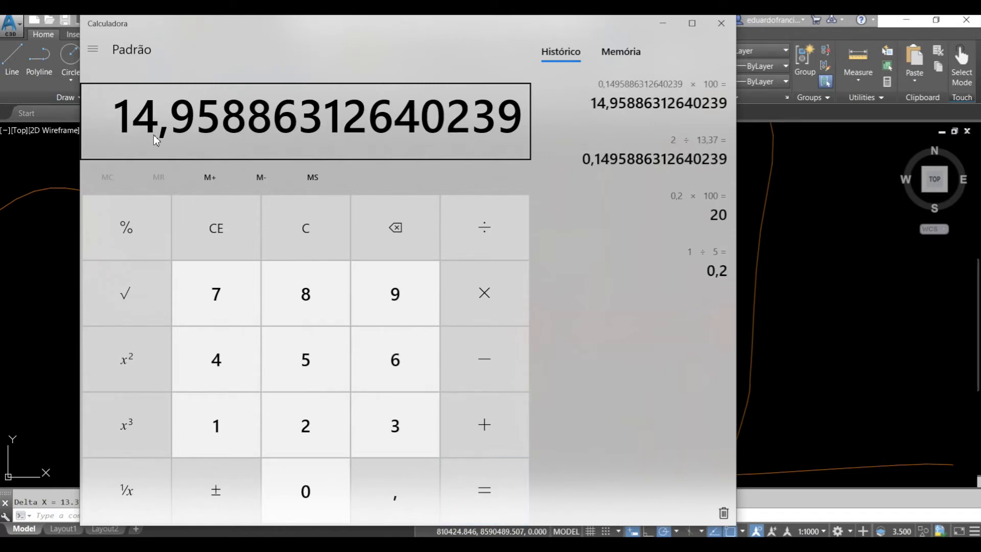
click(806, 346)
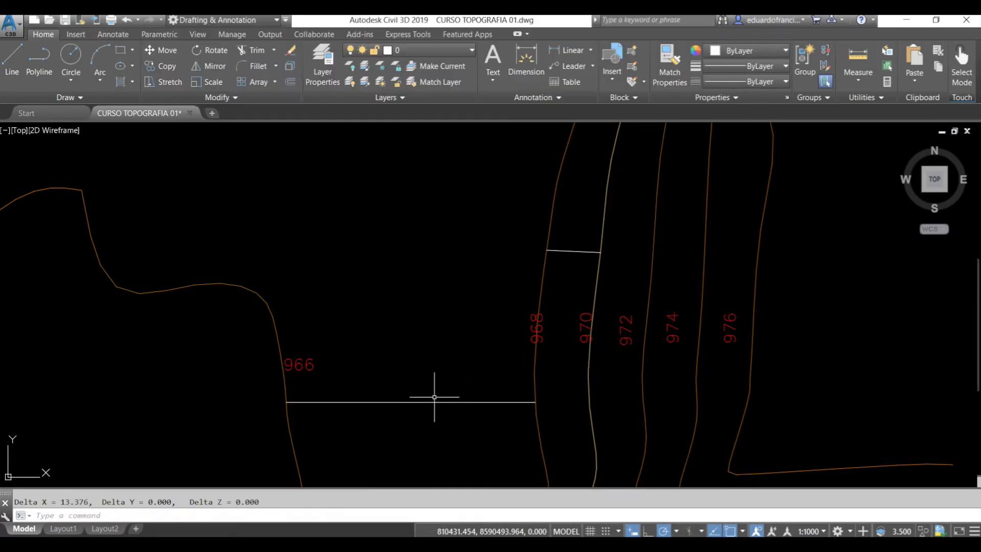
Step: Draw a closed right triangle above the 966–968 polyline with a horizontal base of 1 and a vertical side of 0.15
text(l)
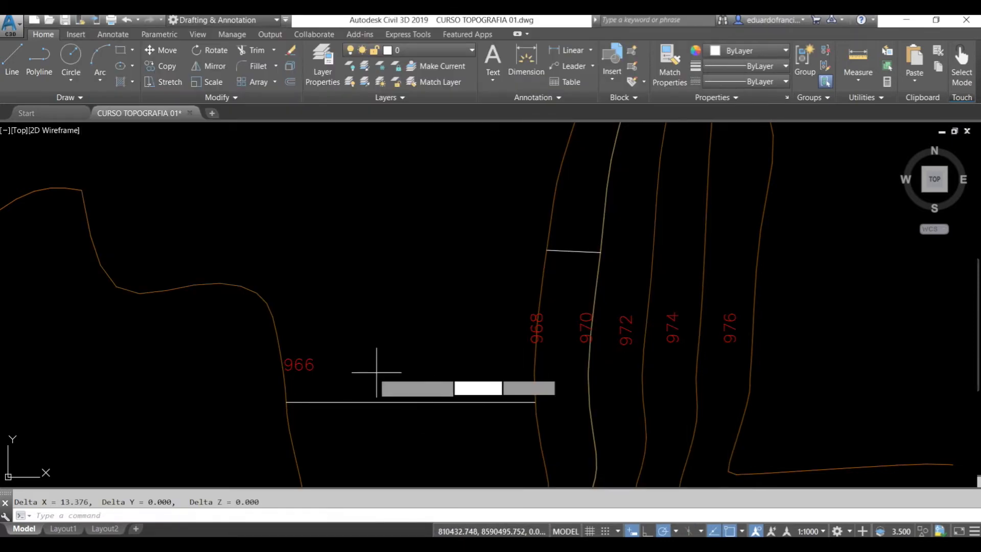
key(Return)
click(351, 376)
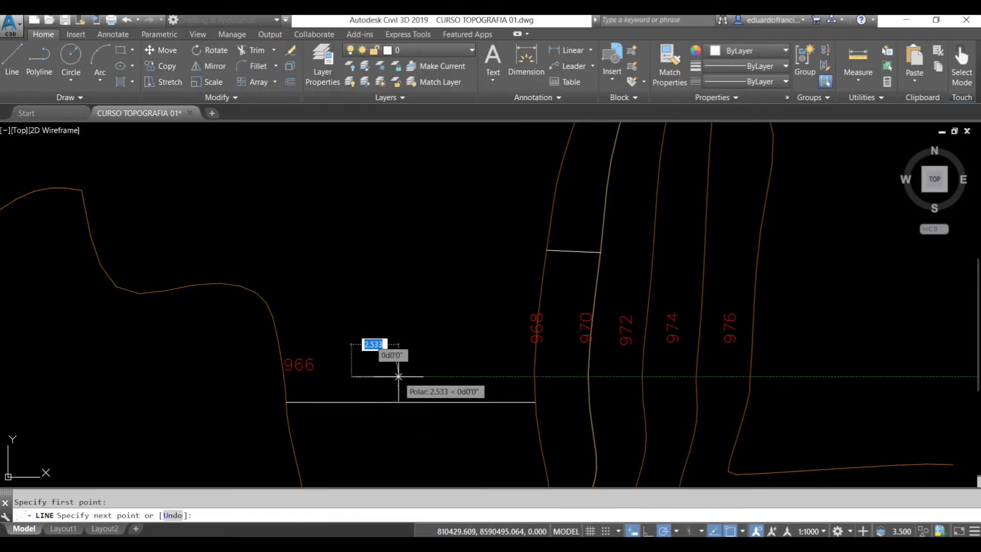
text(1)
key(Return)
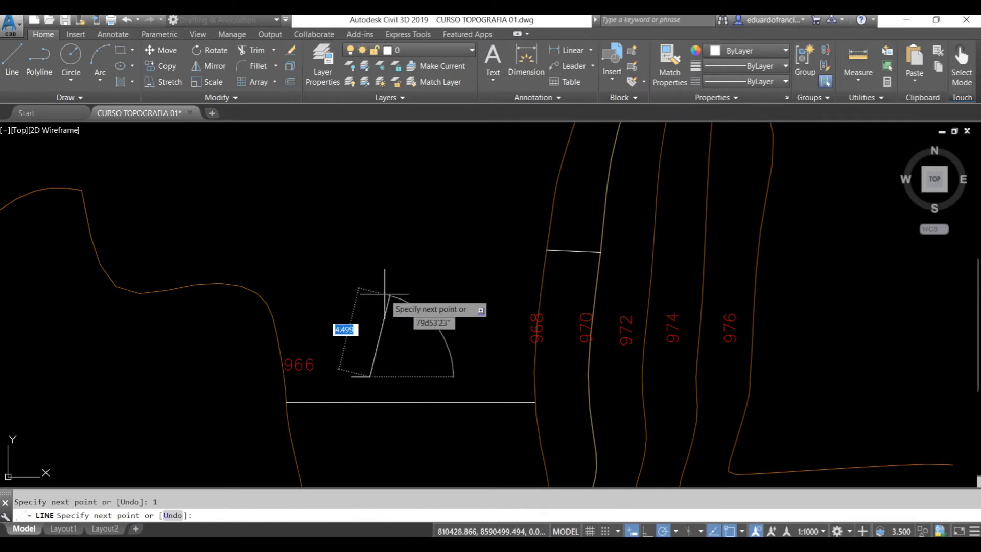
text(.15)
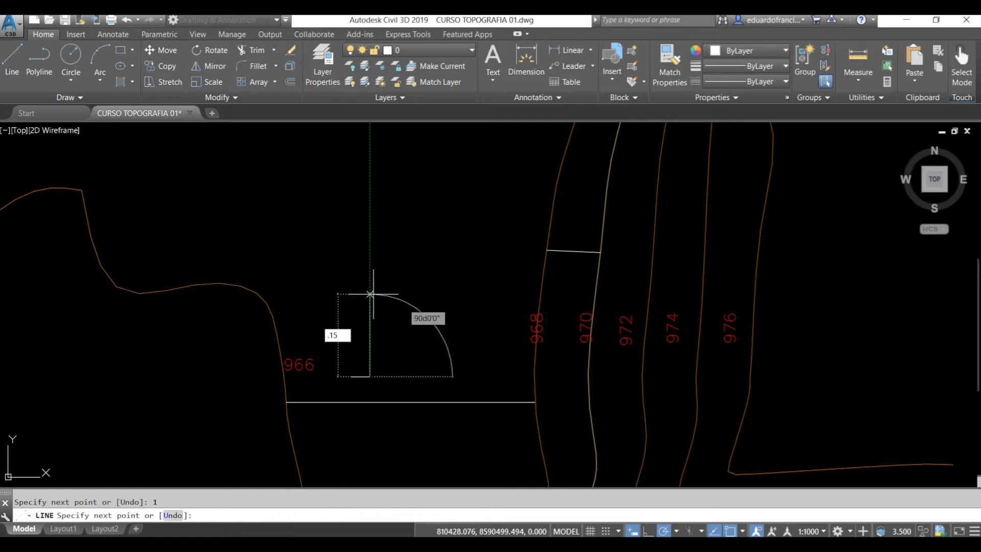
key(Return)
text(C)
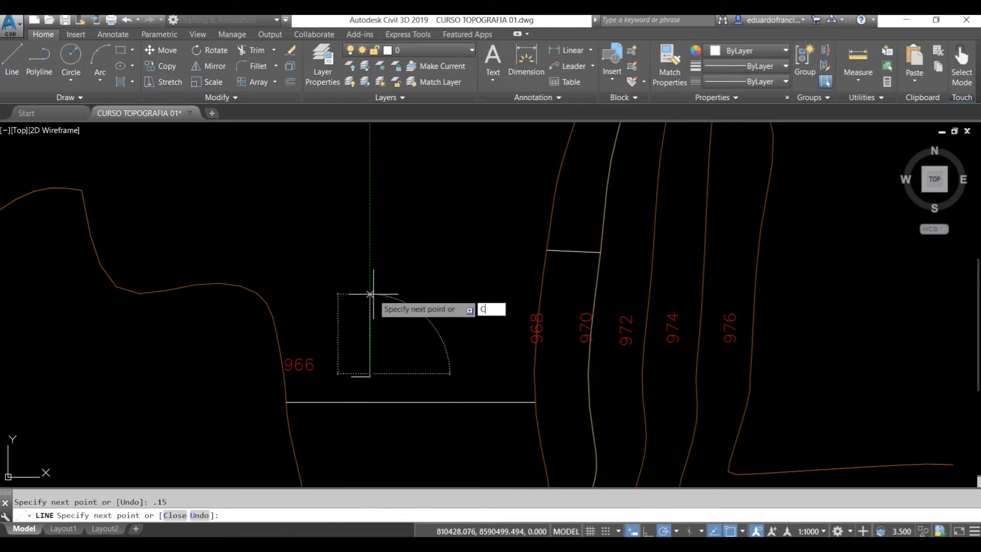
key(Return)
Step: Scale up the small slope triangle above the 966–968 polyline until it is clearly readable
key(Return)
click(382, 385)
click(343, 346)
key(Return)
click(361, 380)
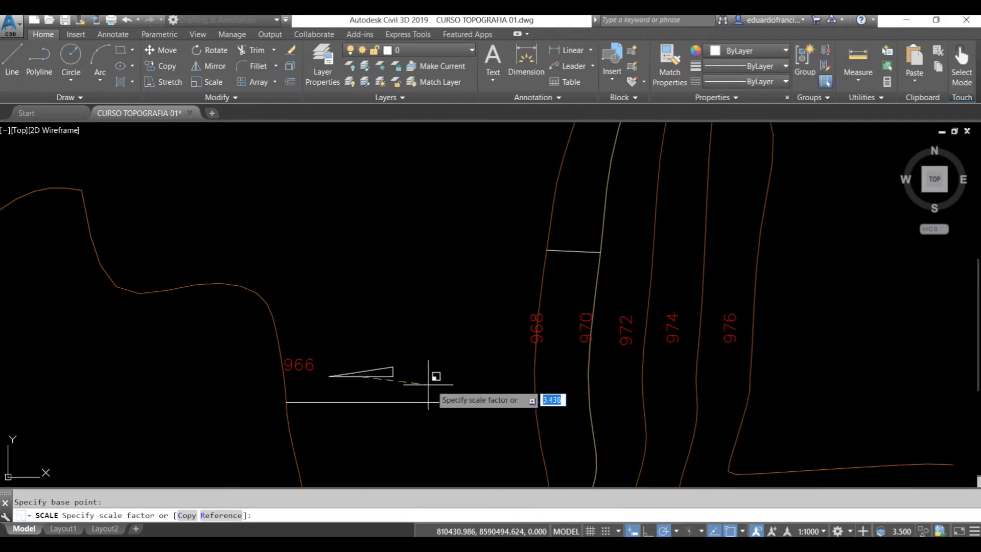
click(522, 389)
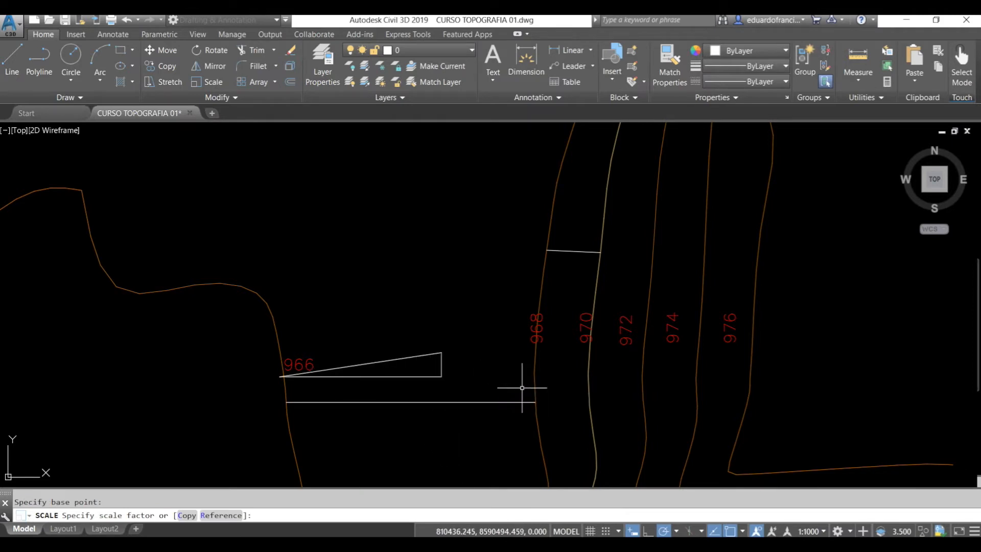
Step: Move the enlarged slope triangle horizontally east so it clears the 966 label
text(M)
key(Return)
click(471, 389)
click(411, 332)
key(Return)
click(371, 307)
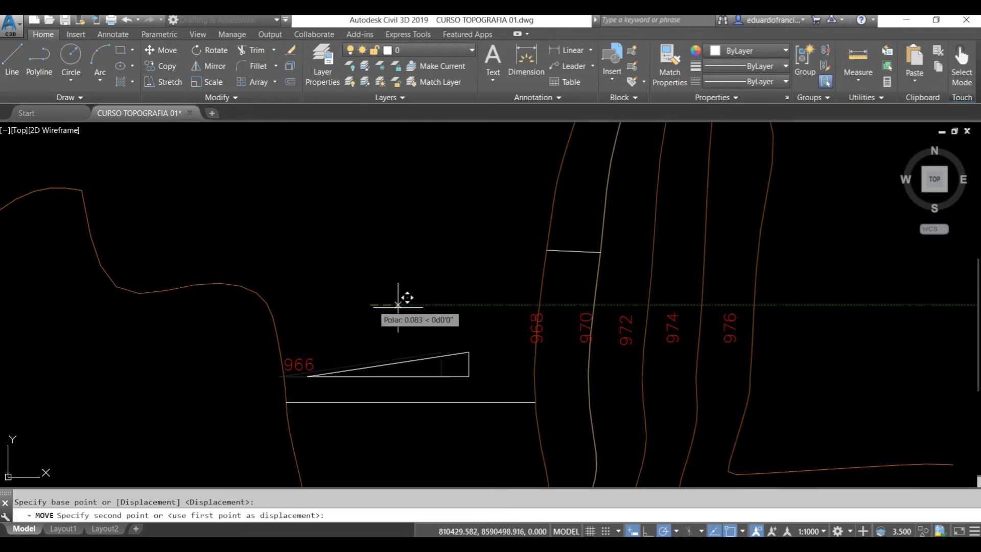
click(410, 307)
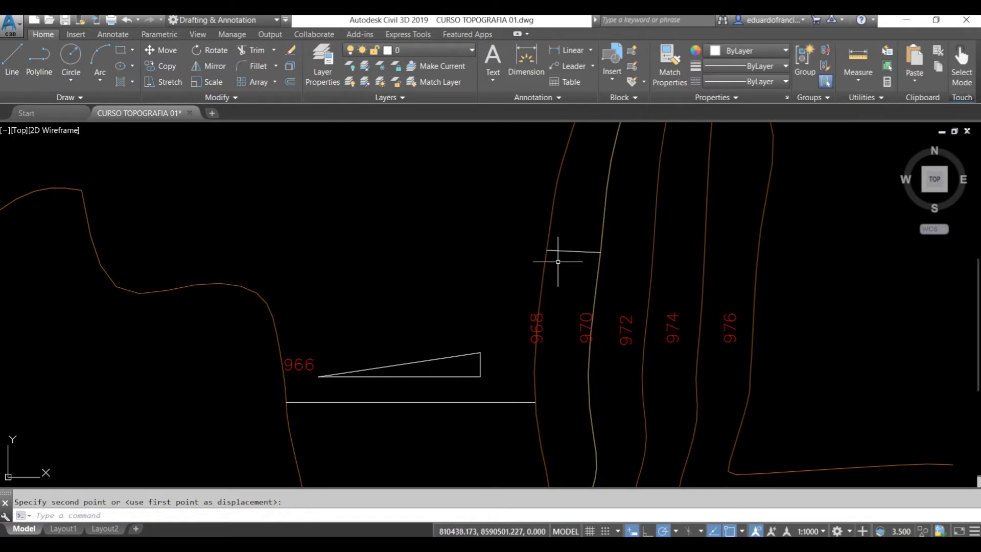
Step: Measure the distance between the 968 and 970 contours along the short connecting polyline
text(di)
key(Return)
click(546, 250)
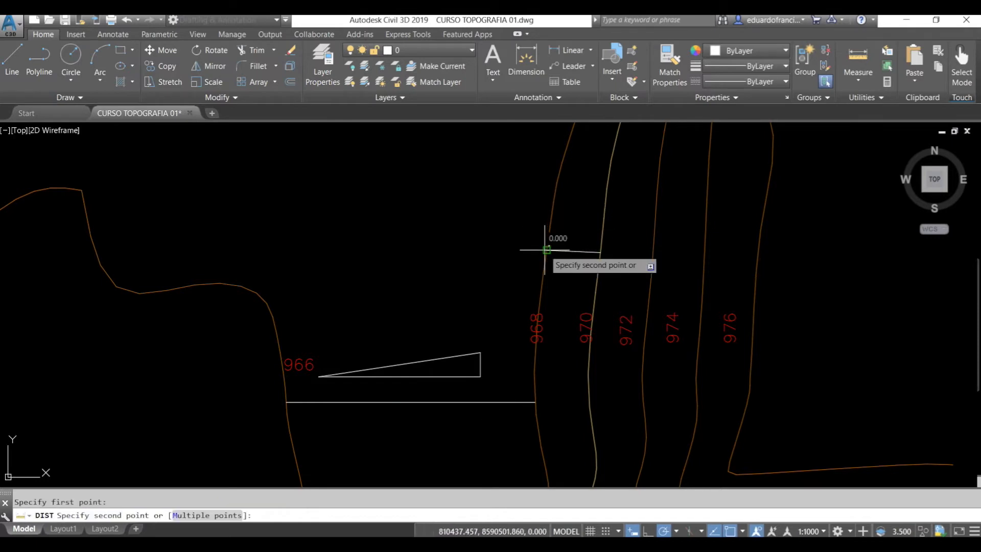
click(600, 252)
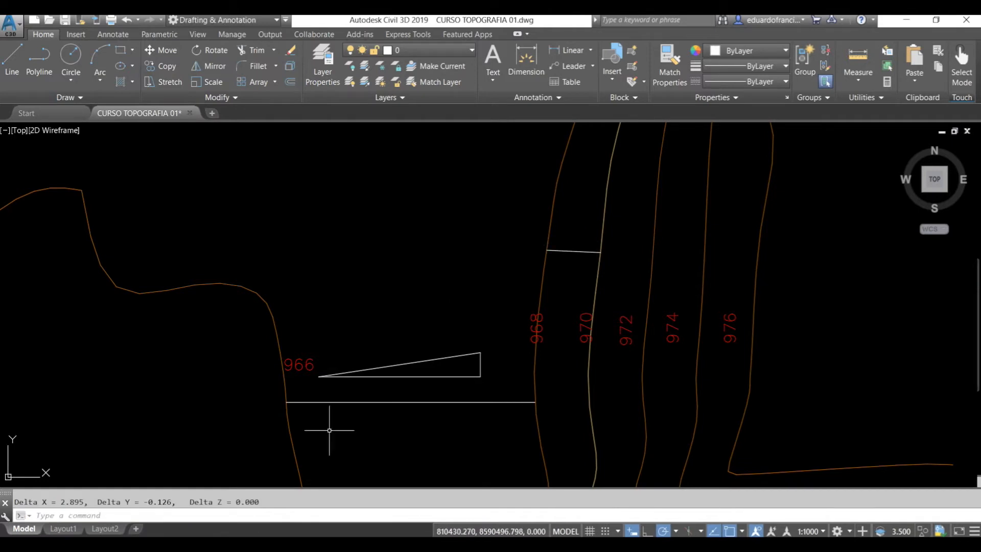
Step: Switch to the Windows Calculator, compute 2 ÷ 2,9 and multiply it by 100 for the percent slope, and return to the drawing
click(287, 543)
key(Escape)
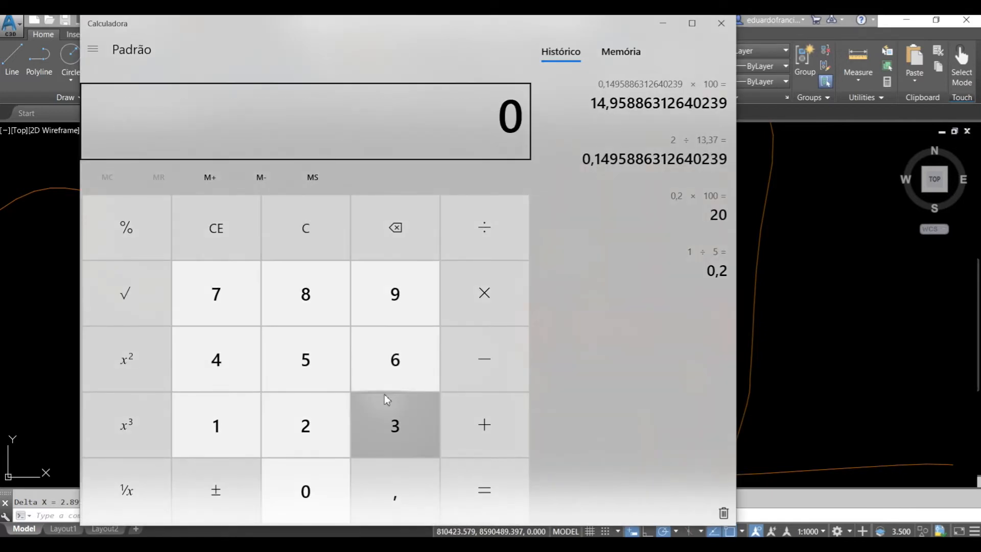
text(2)
text(2,9)
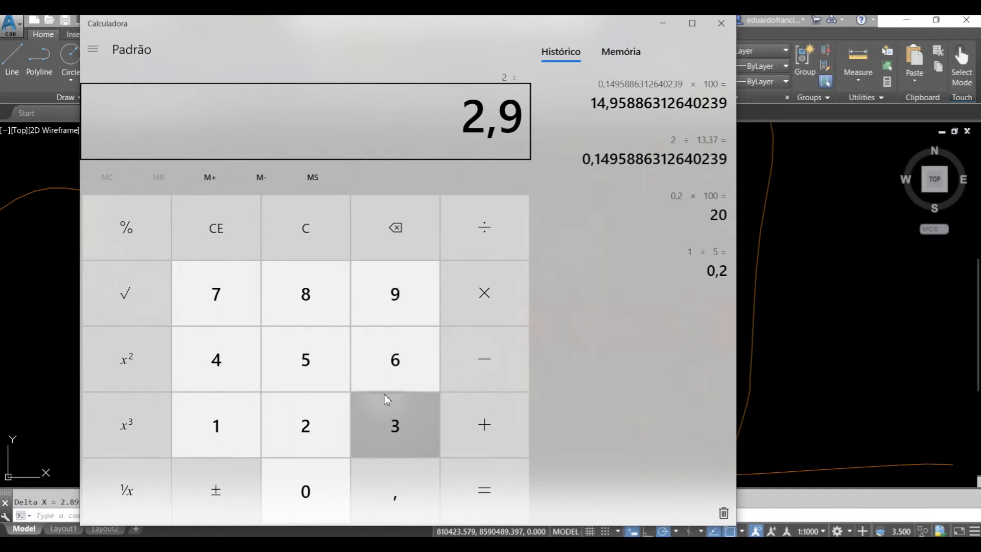
key(Return)
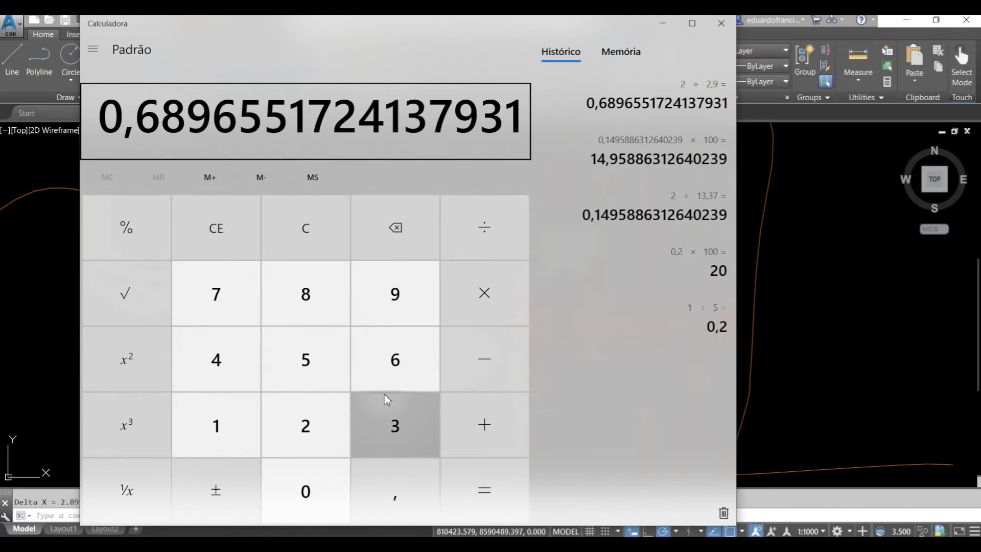
text(*100)
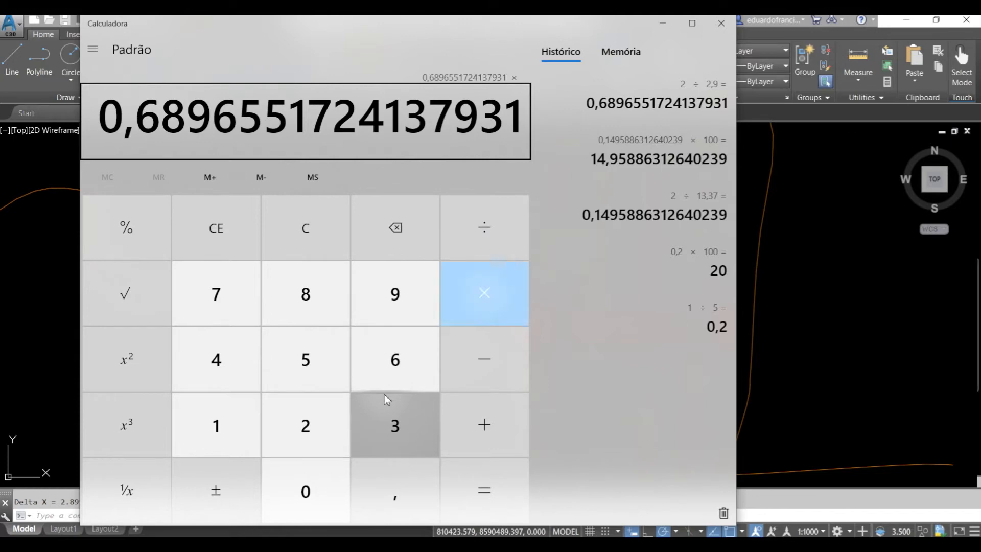
key(Return)
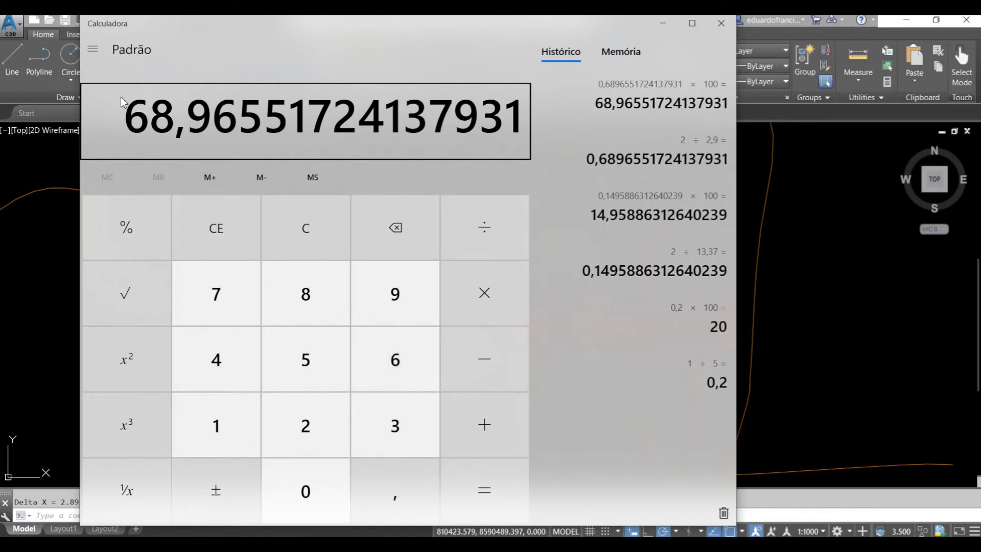
click(54, 267)
Step: Draw a closed right triangle above the enlarged one with a horizontal base of 1 and a height following the 2 ÷ 2,9 ratio
text(l)
key(Return)
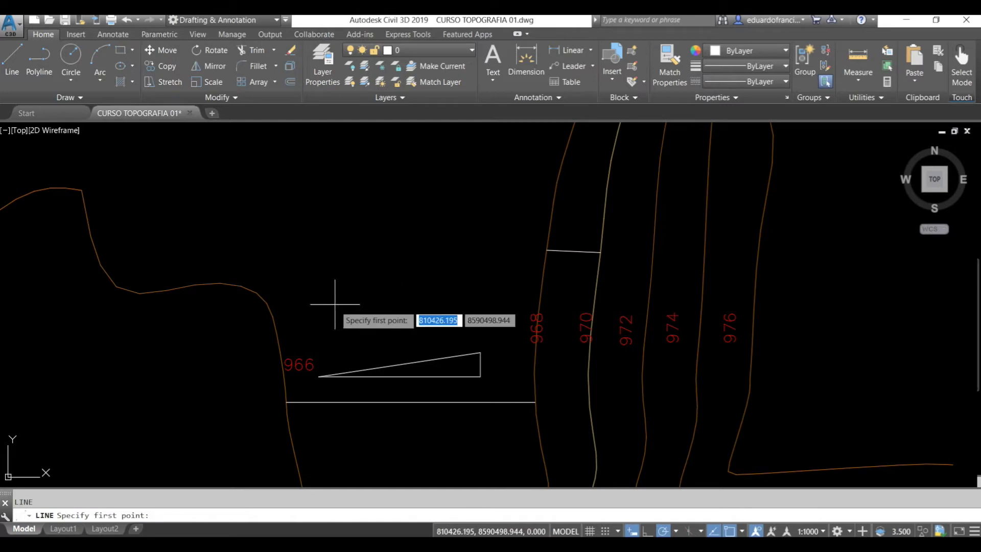
click(352, 281)
text(1)
key(Return)
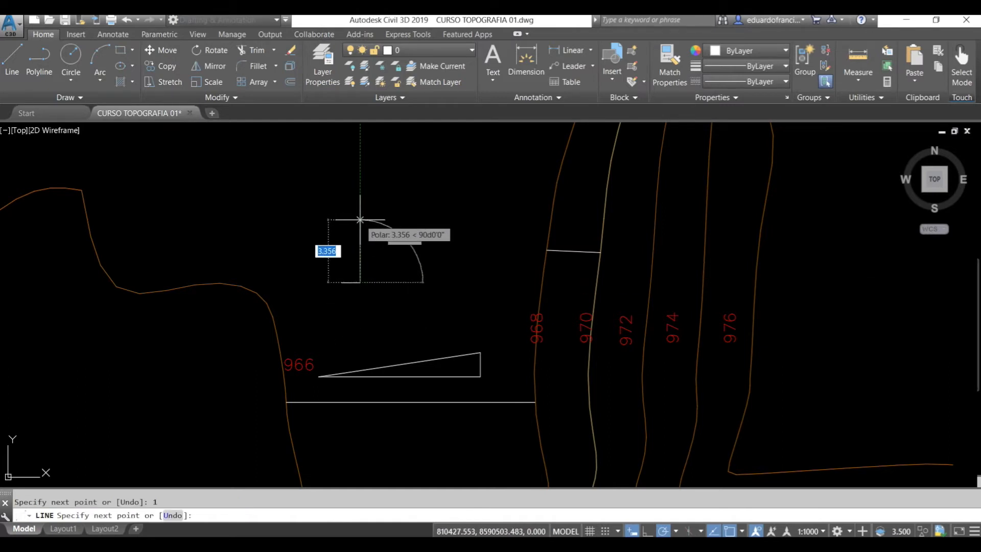
text(.6)
key(Return)
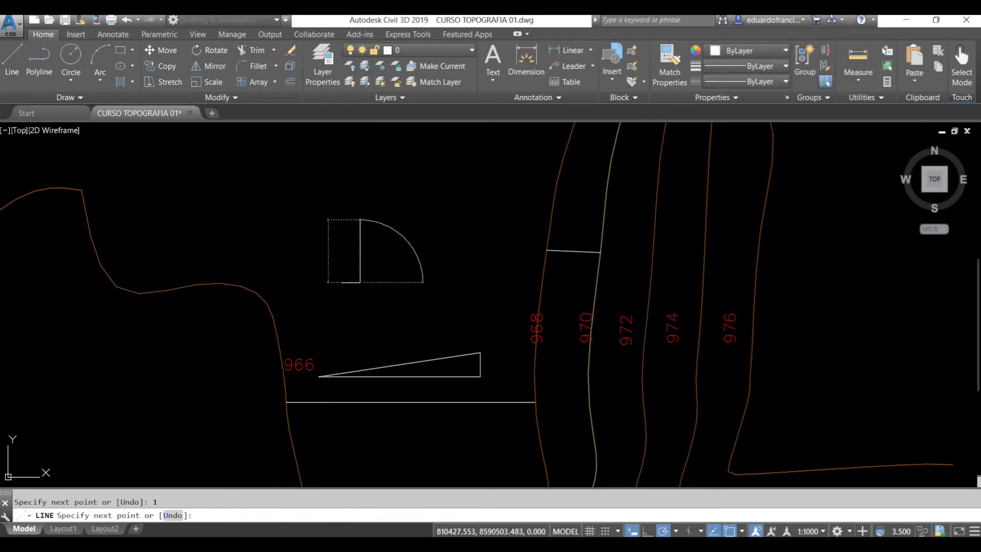
text(C)
key(Return)
text(SC)
key(Return)
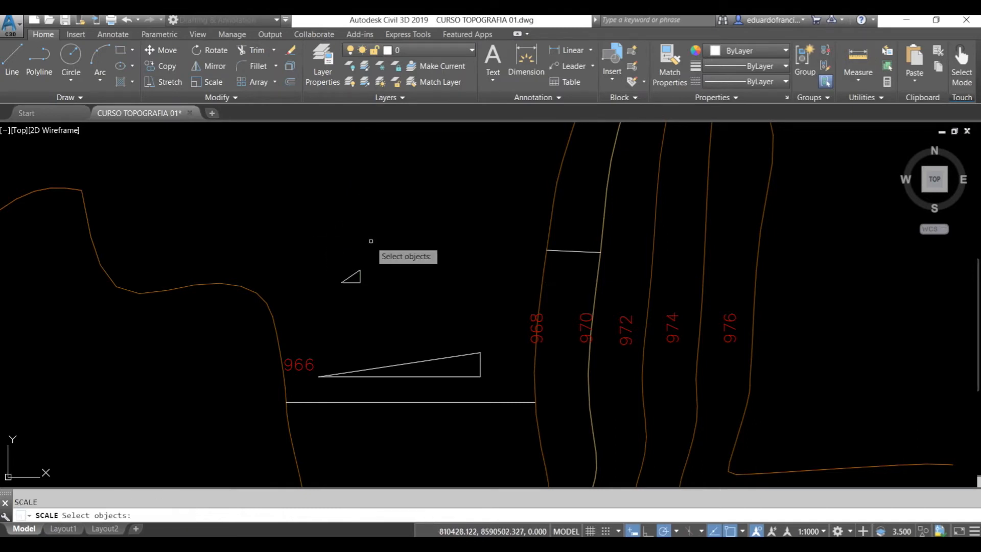
key(Escape)
Step: Draw two separate vertical lines 2 units long, one northeast of the small triangle and one just east of the large triangle
text(L)
key(Return)
click(445, 225)
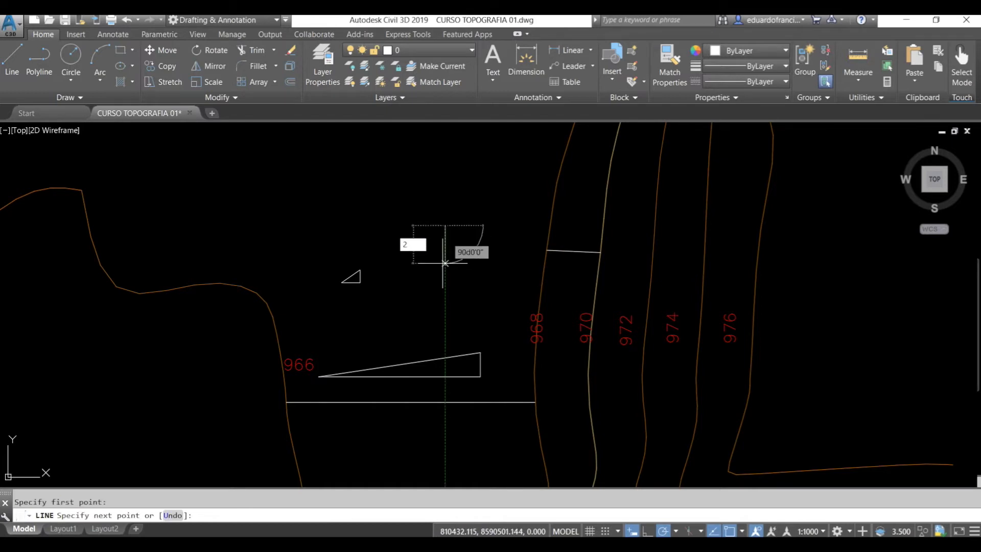
click(445, 263)
key(Escape)
key(Return)
click(508, 335)
text(2)
key(Return)
key(Escape)
key(Escape)
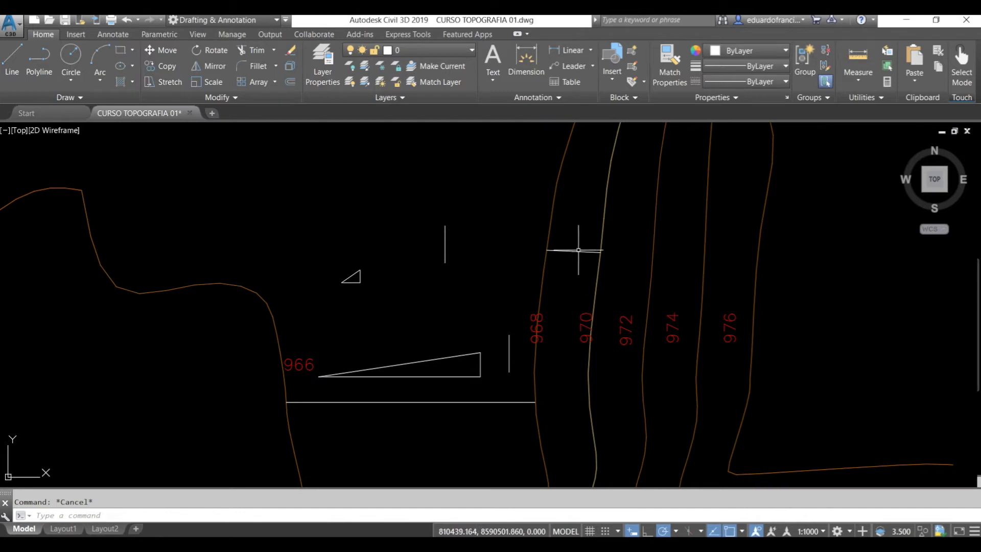
Step: Align the small triangle's vertical side with the 2-unit vertical line northeast of it, scaling the triangle to the alignment points
text(AL)
key(Return)
click(399, 300)
click(365, 255)
click(379, 295)
click(348, 250)
key(Return)
click(361, 282)
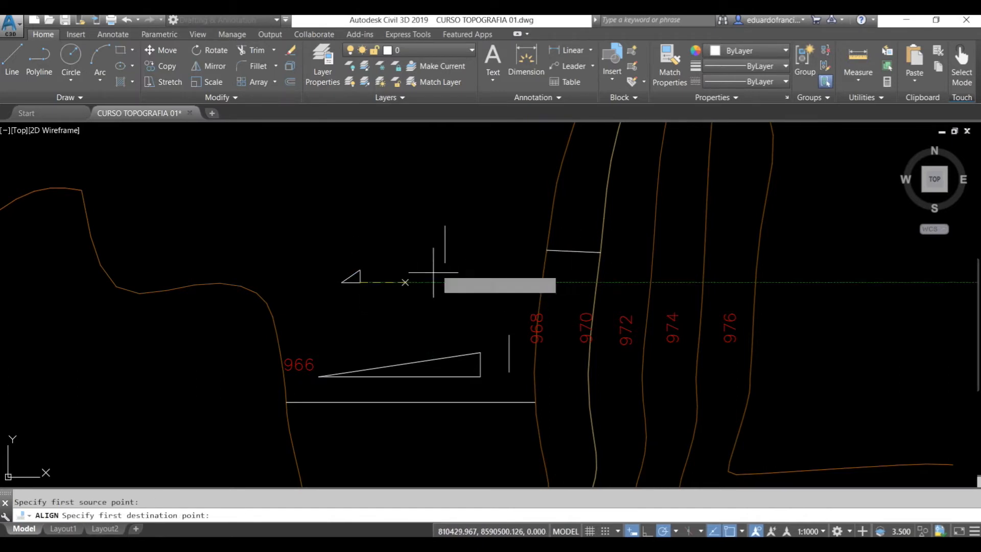
click(445, 263)
click(361, 270)
click(445, 224)
key(Return)
click(474, 256)
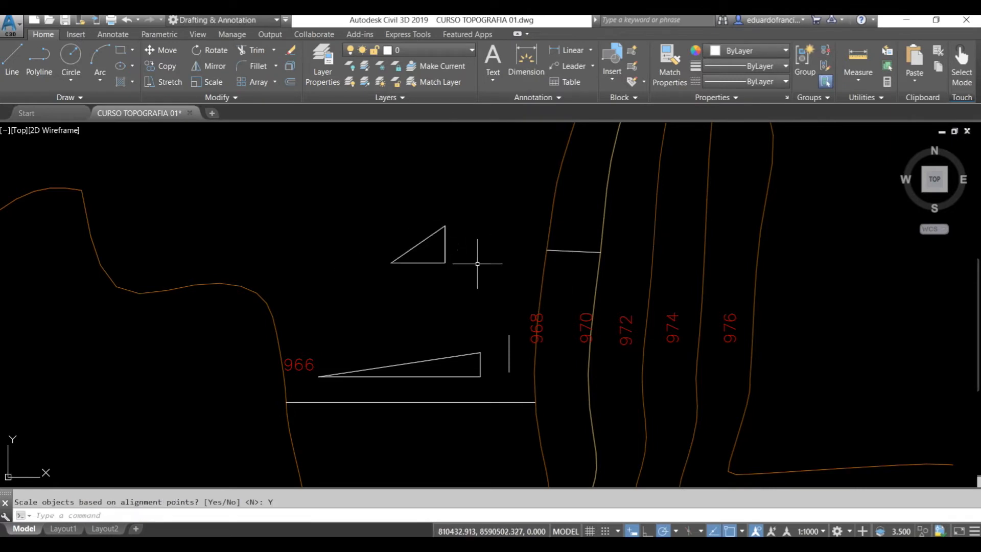
Step: Move the scaled small triangle from its right-angle corner to the connecting line's endpoint on the 970 contour
text(m)
key(Return)
click(484, 279)
click(412, 208)
key(Return)
click(445, 262)
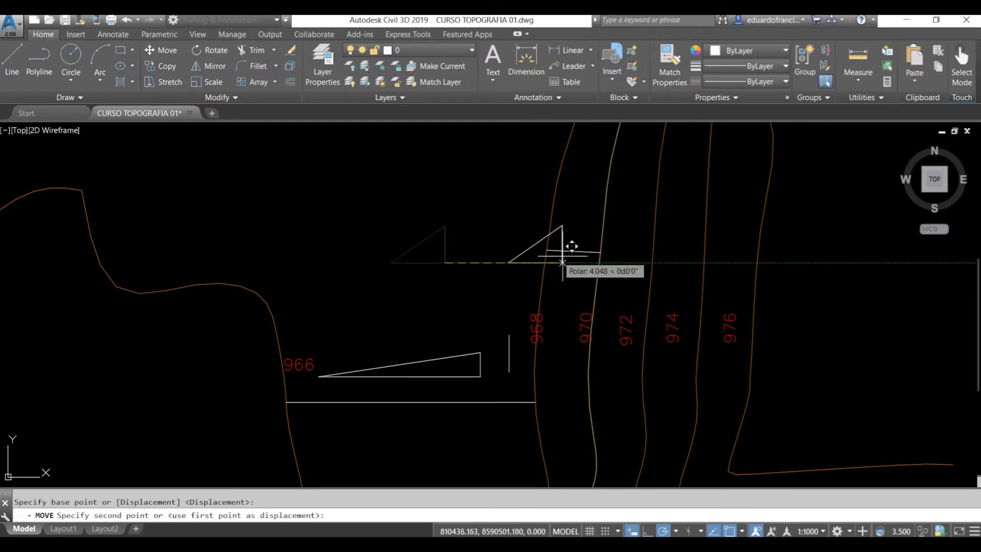
click(600, 251)
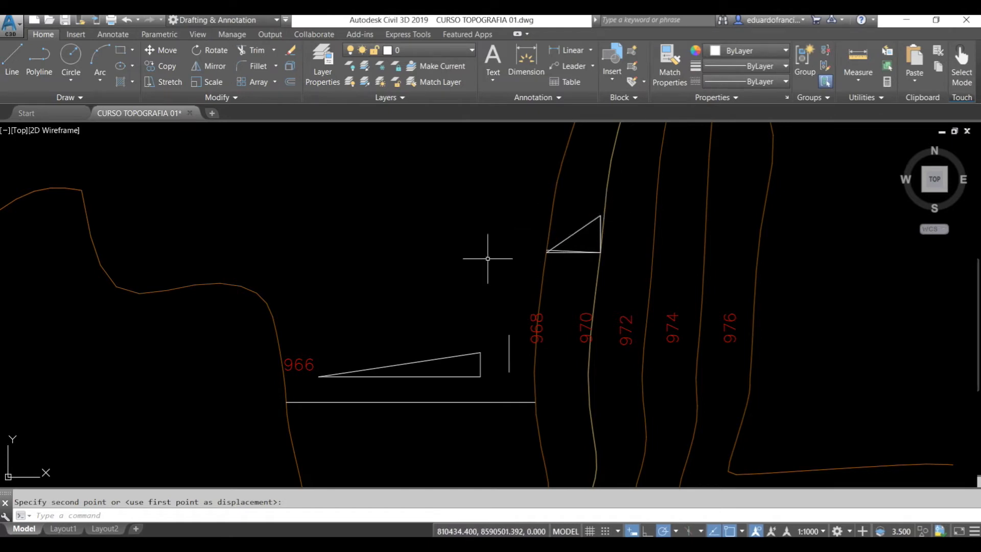
Step: Align the large triangle's vertical side with the 2-unit vertical line just east of it, scaling the triangle to the alignment points
text(L)
key(Return)
click(490, 337)
click(466, 395)
key(Return)
click(480, 376)
click(508, 372)
click(480, 352)
click(509, 335)
key(Return)
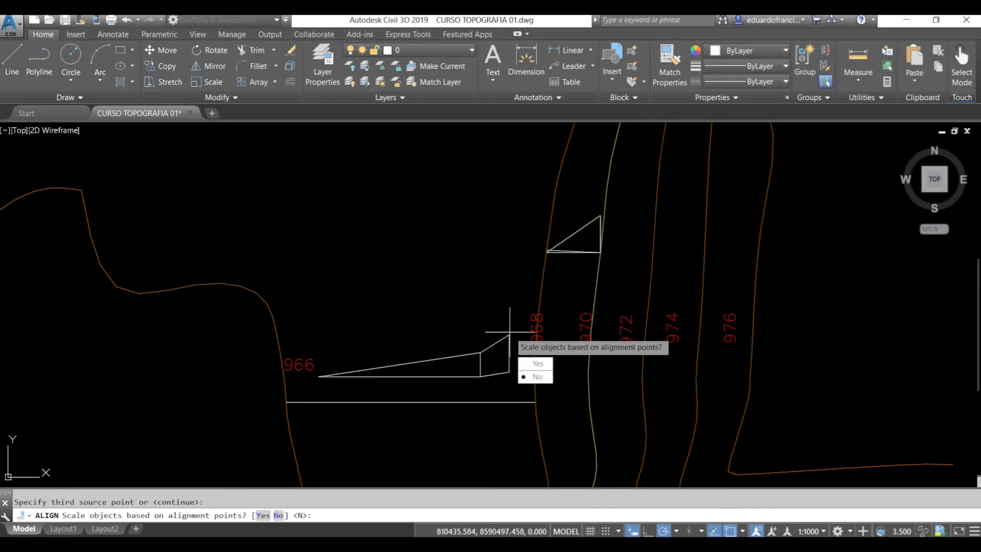
text(Y)
key(Return)
Step: Move the scaled large triangle from its right-angle corner to the long connecting line's endpoint on the 968 contour
text(M)
key(Return)
click(514, 322)
click(482, 387)
key(Return)
click(509, 372)
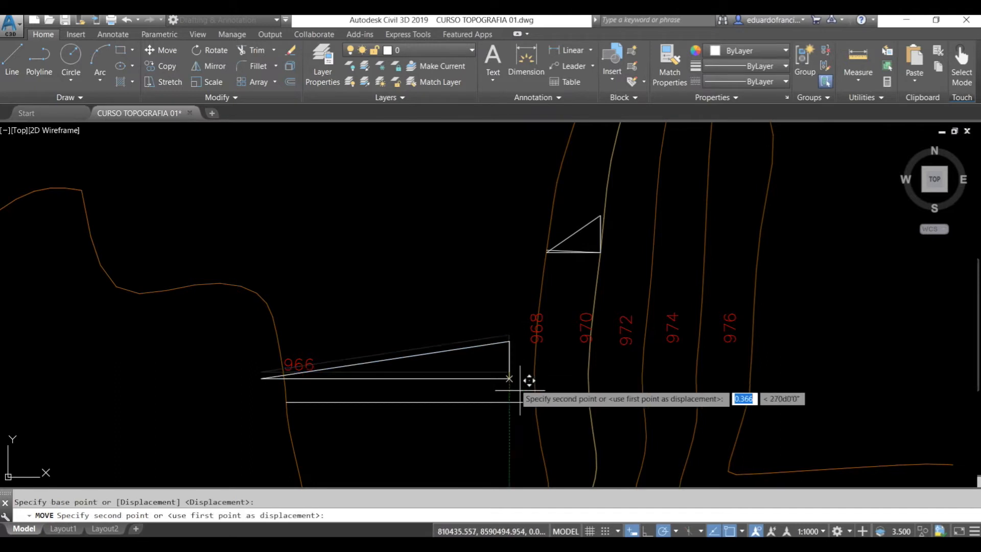
click(535, 402)
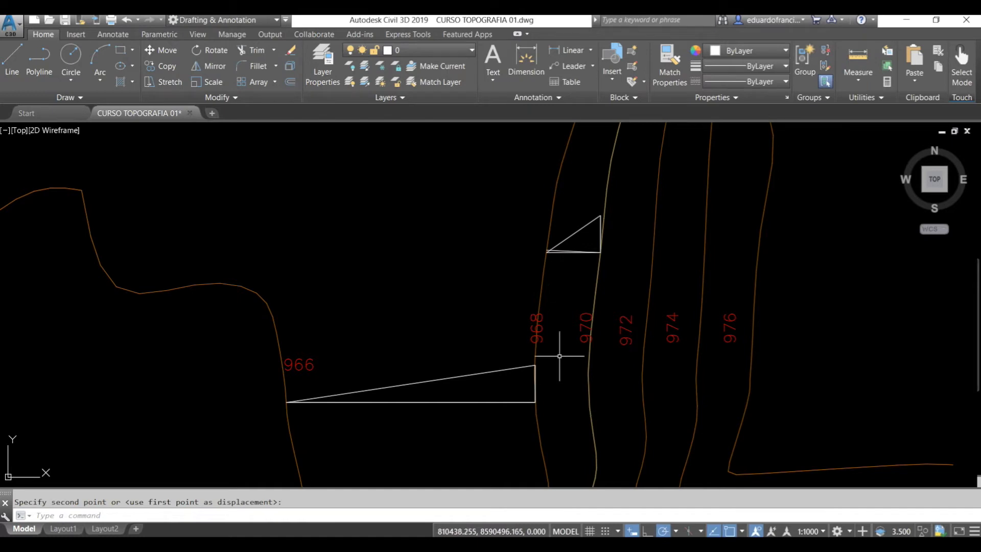
Step: Draw a closed right triangle north of the 966–968 triangle with a horizontal base of 1 and a height of 0.0833
scroll(558, 355, down, 4)
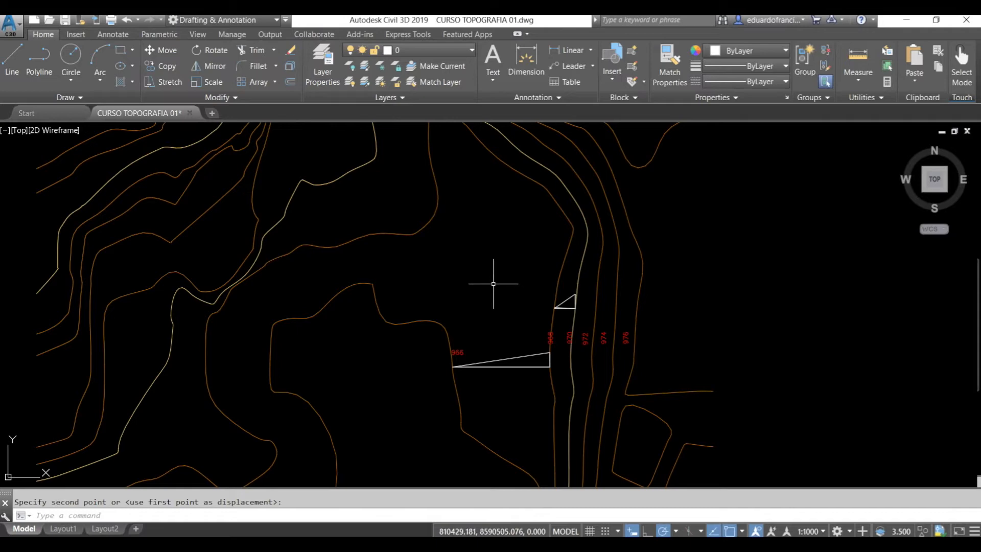
middle_drag(501, 271, 508, 320)
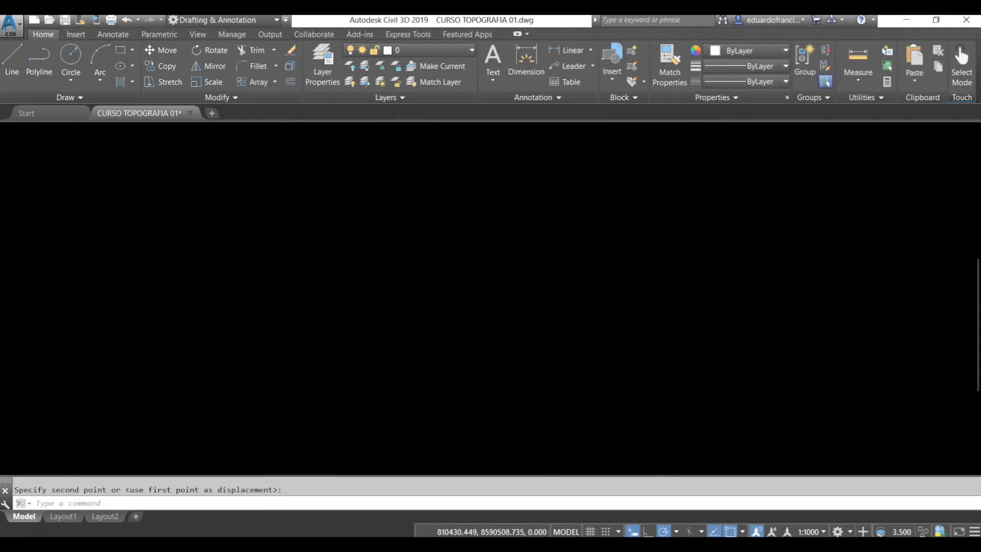
scroll(540, 426, up, 4)
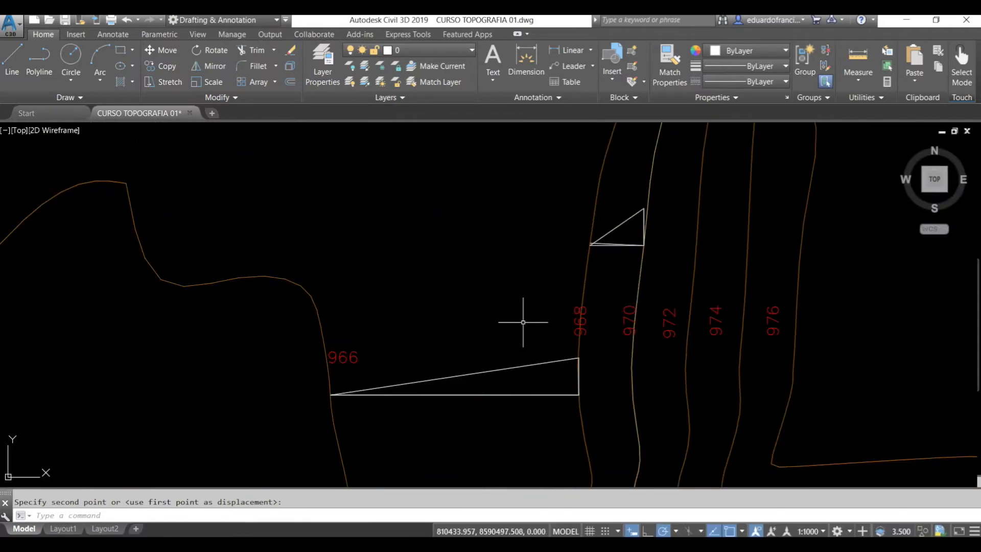
key(Escape)
text(l)
key(Return)
click(424, 283)
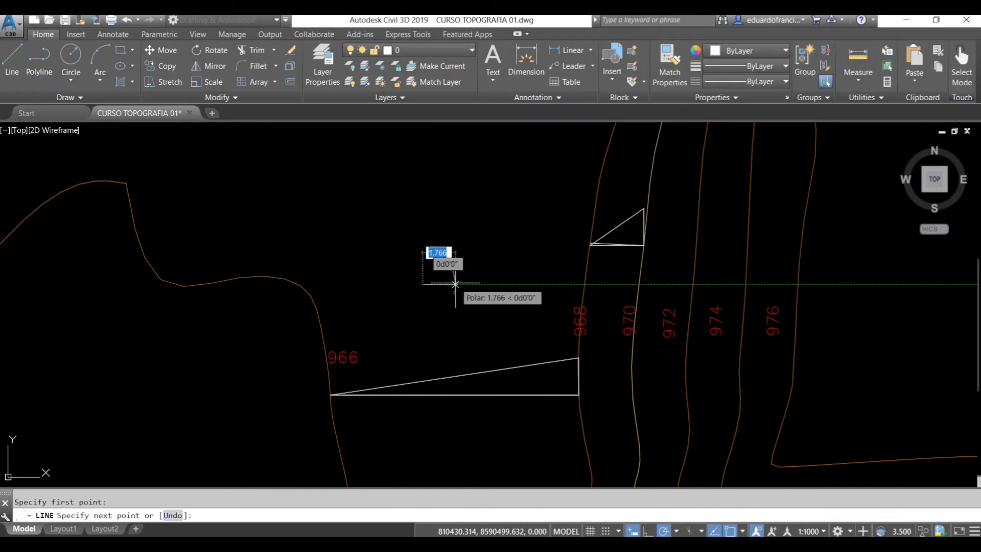
text(1)
key(Return)
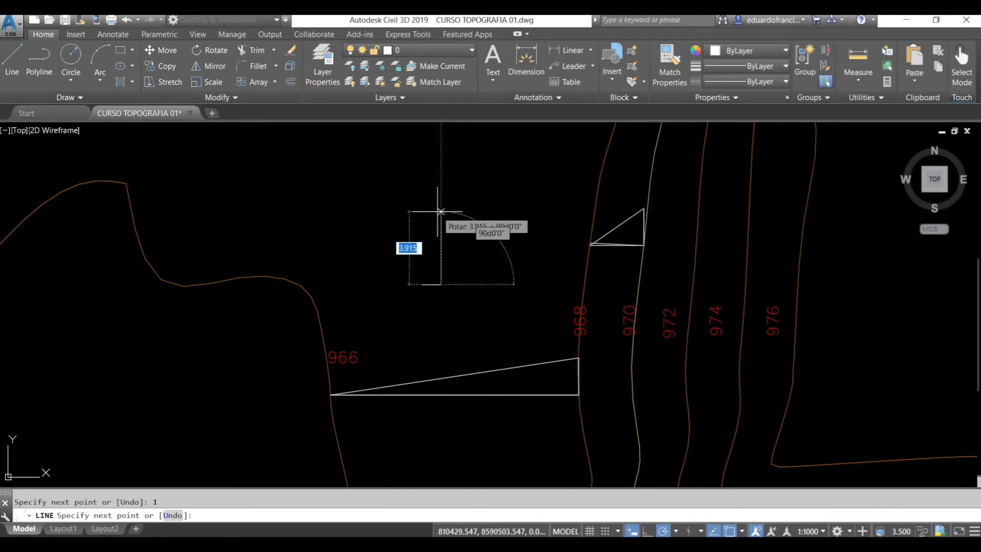
text(.8)
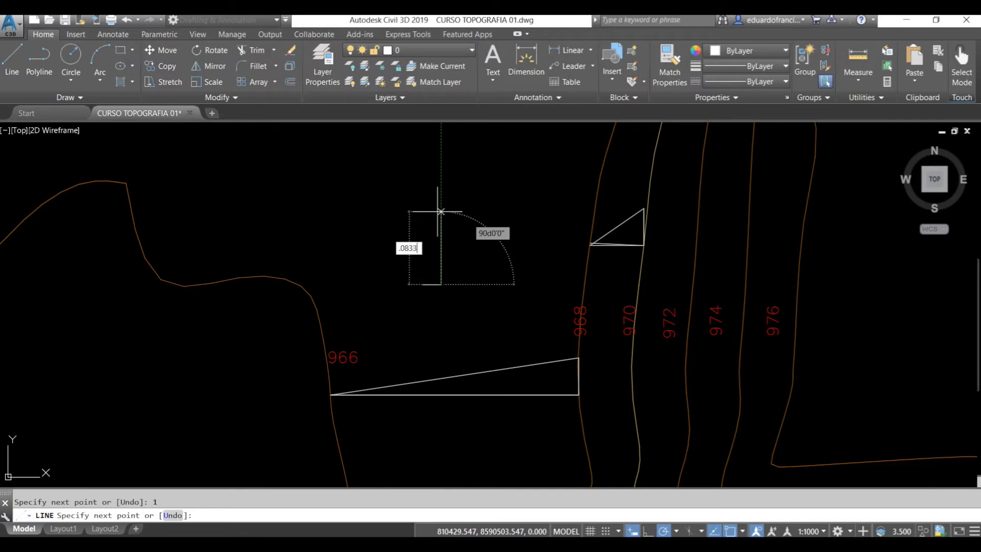
key(Return)
text(C)
key(Return)
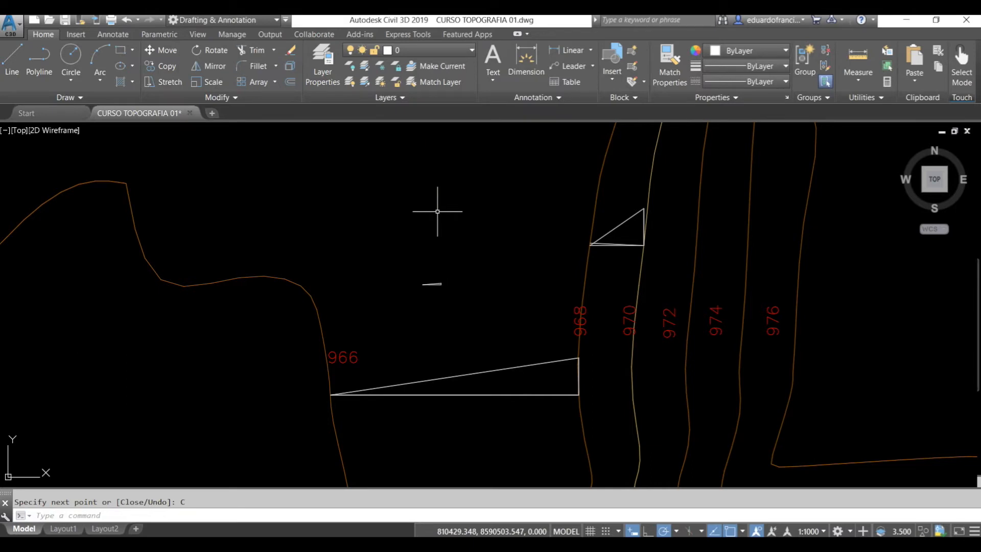
Step: Draw a vertical line about 2 units long east of the thin triangle
text(SC)
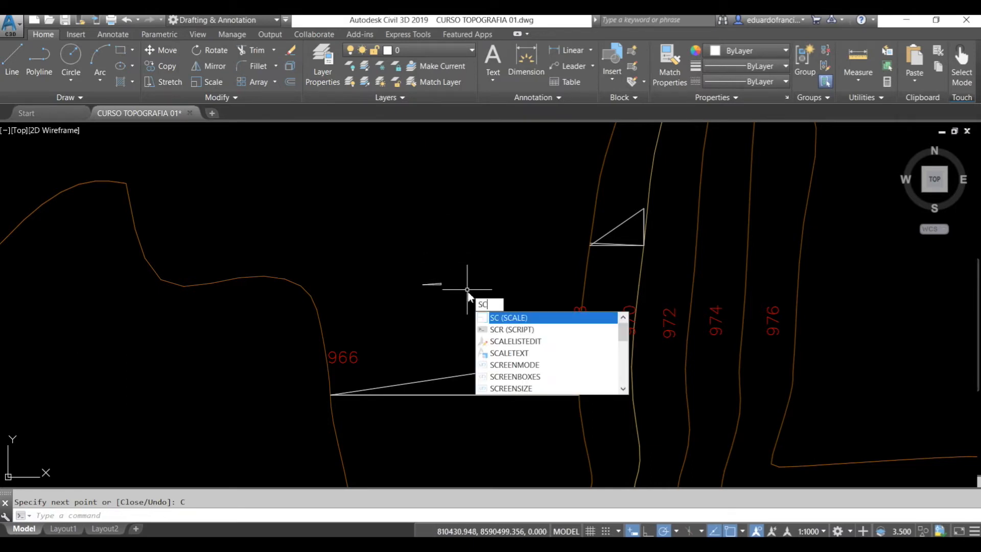
key(Escape)
text(L)
key(Return)
click(526, 252)
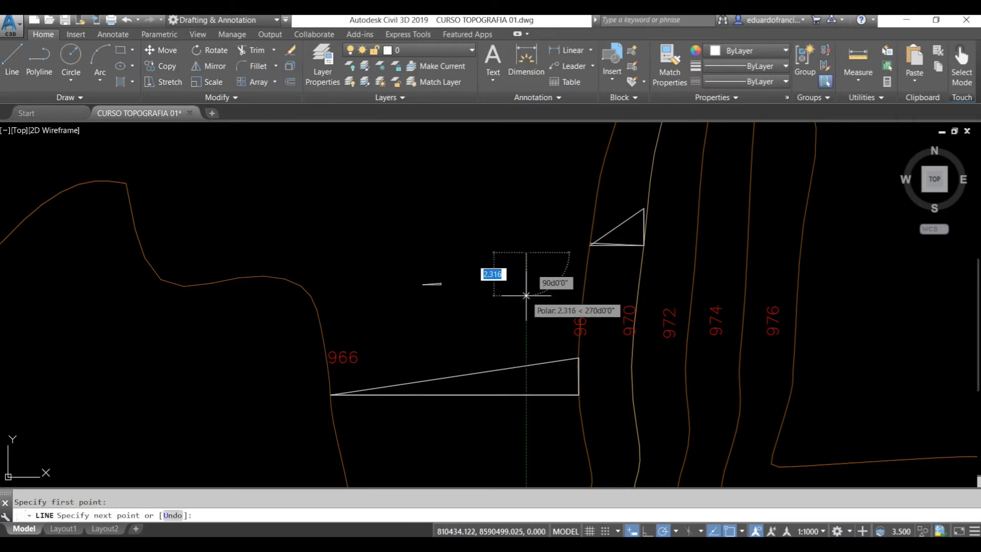
key(Escape)
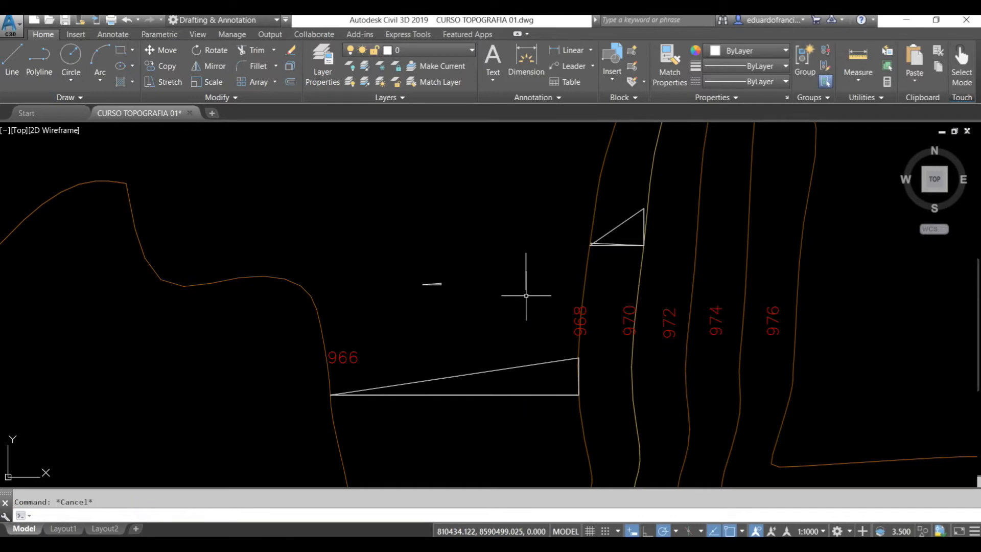
Step: Align the thin triangle's short vertical side with the vertical line east of it, scaling the triangle to the alignment points
text(AL)
key(Return)
scroll(480, 296, up, 5)
click(463, 305)
click(359, 234)
key(Return)
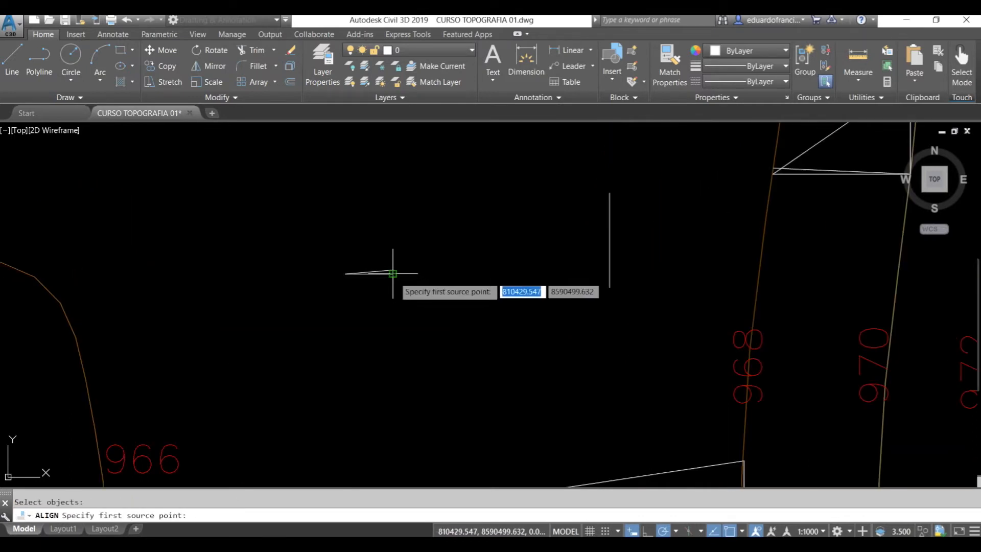
click(393, 273)
click(608, 286)
click(393, 272)
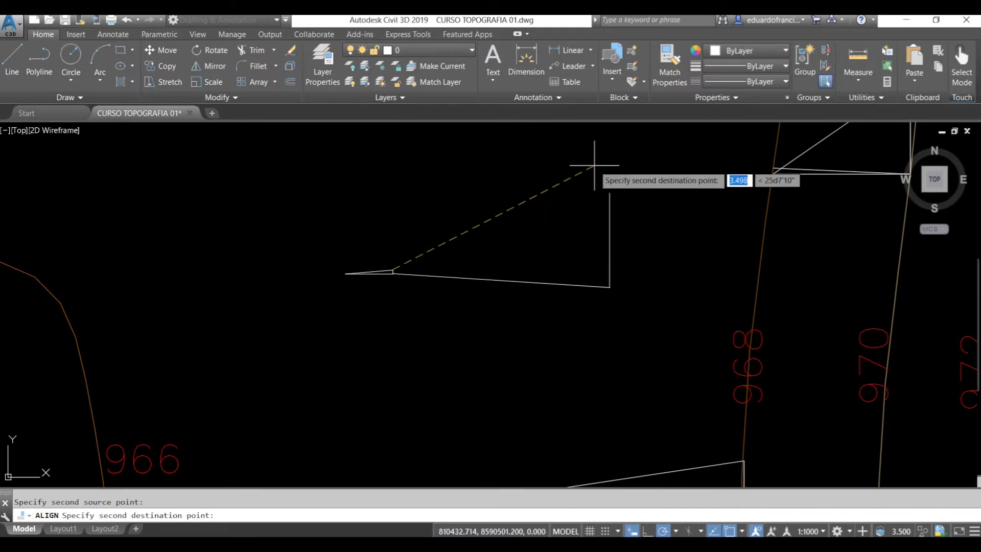
click(609, 193)
key(Return)
text(Y)
key(Return)
scroll(621, 246, down, 3)
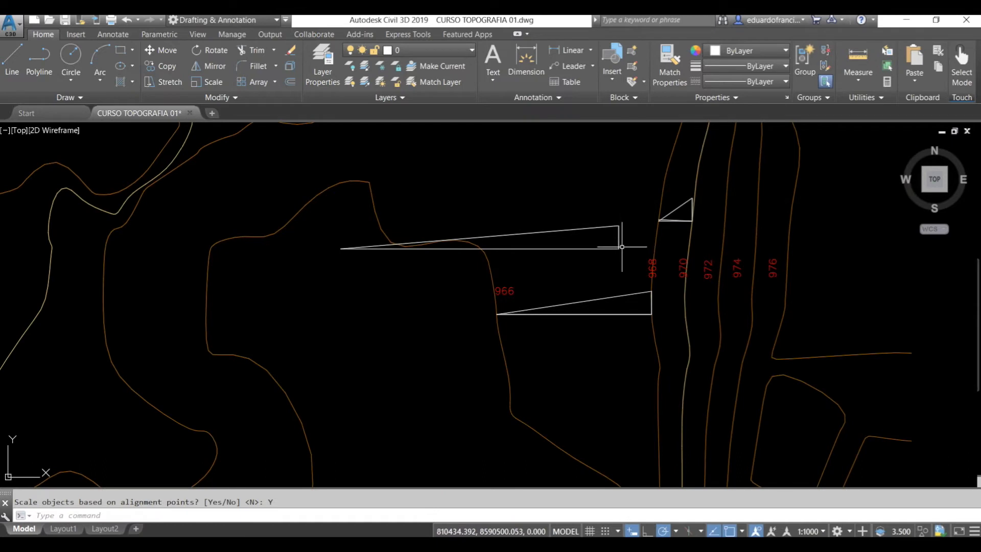
Step: Move the enlarged thin triangle from its upper vertex to the right-angle corner of the 966–968 triangle
text(m)
key(Return)
click(619, 232)
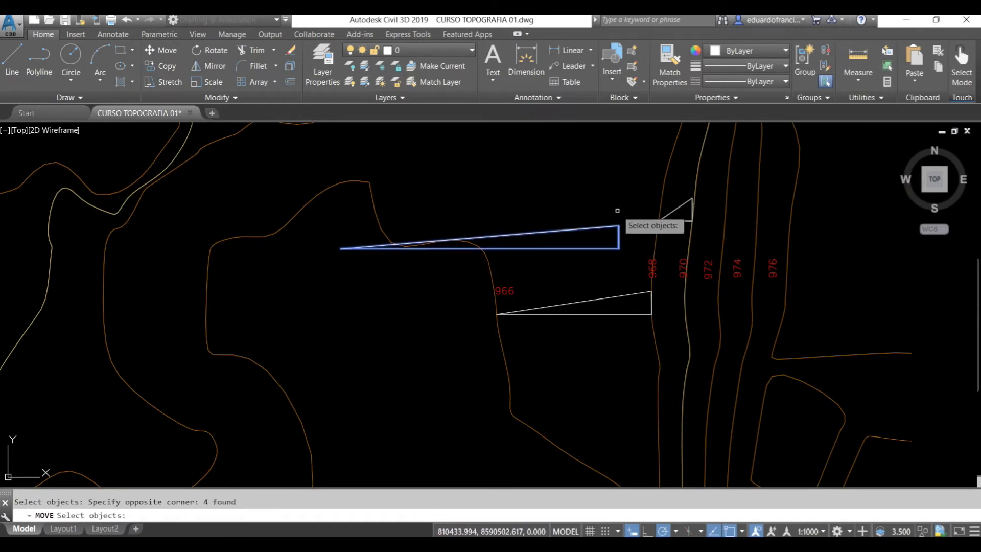
key(Return)
click(619, 225)
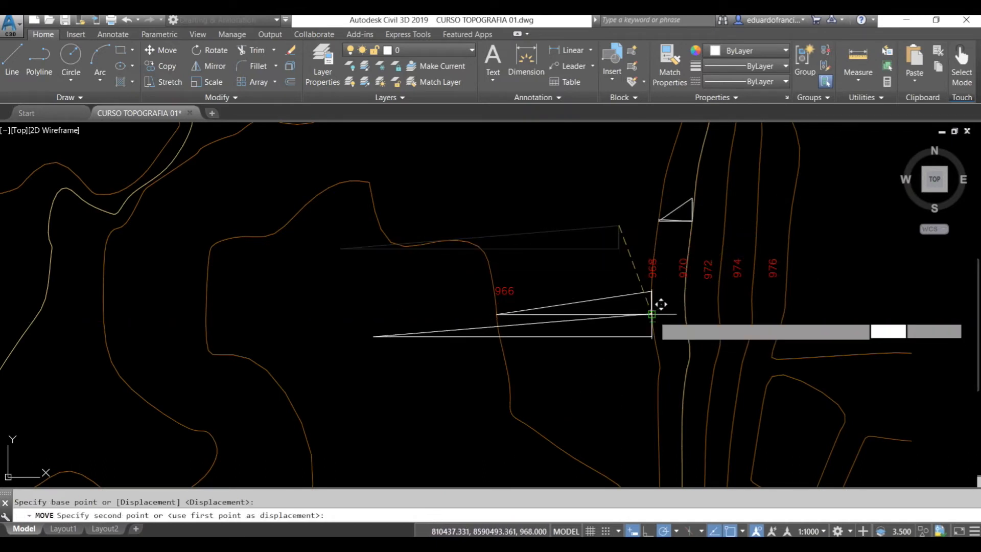
click(652, 315)
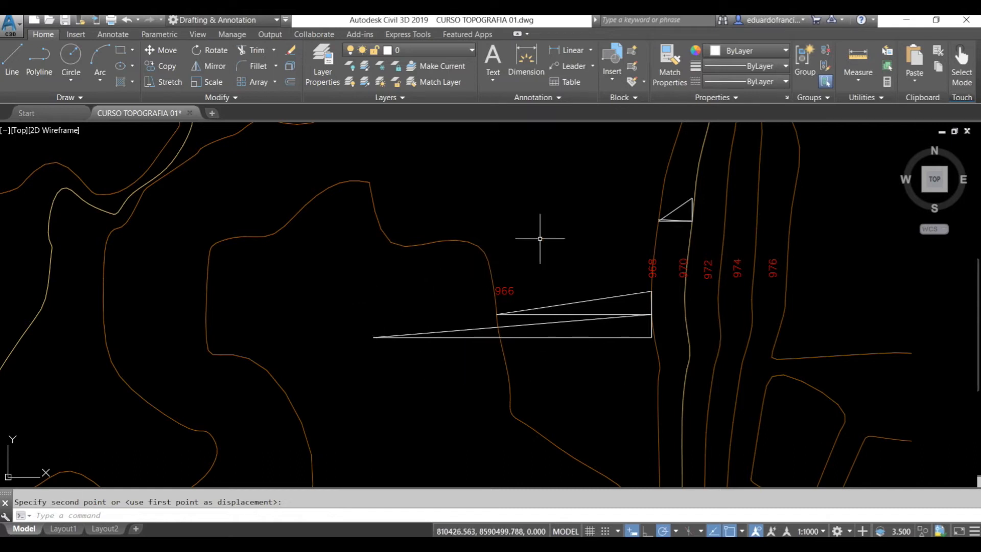
Step: Erase the two long slope triangles west of the 968 contour with their vertical sides, and undo the erasures
middle_drag(656, 201, 588, 299)
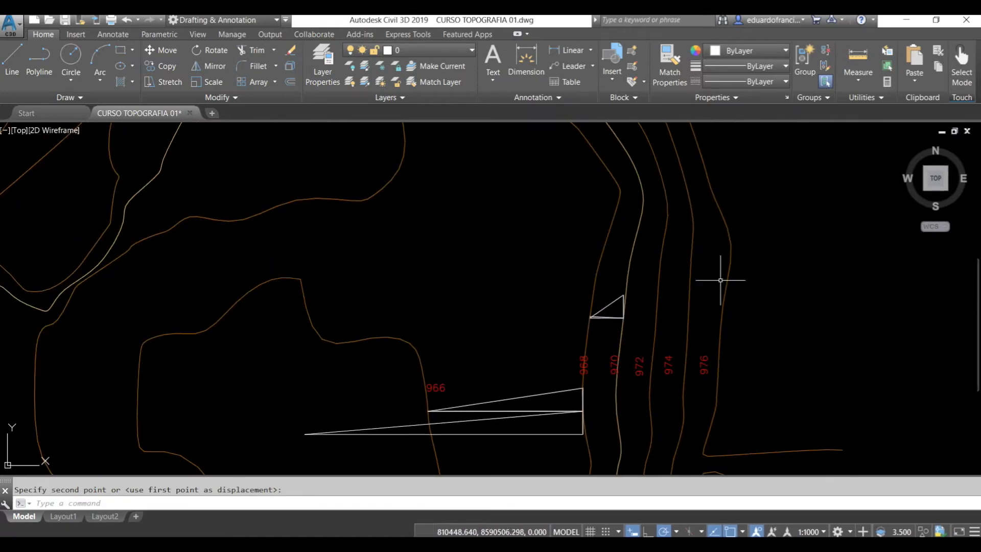
middle_drag(589, 326, 618, 240)
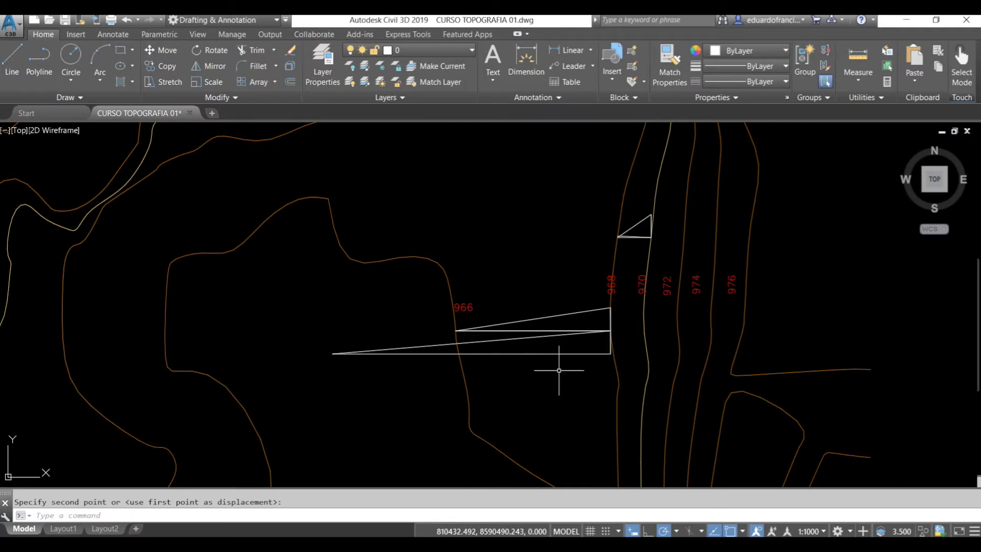
click(559, 370)
click(548, 284)
key(Delete)
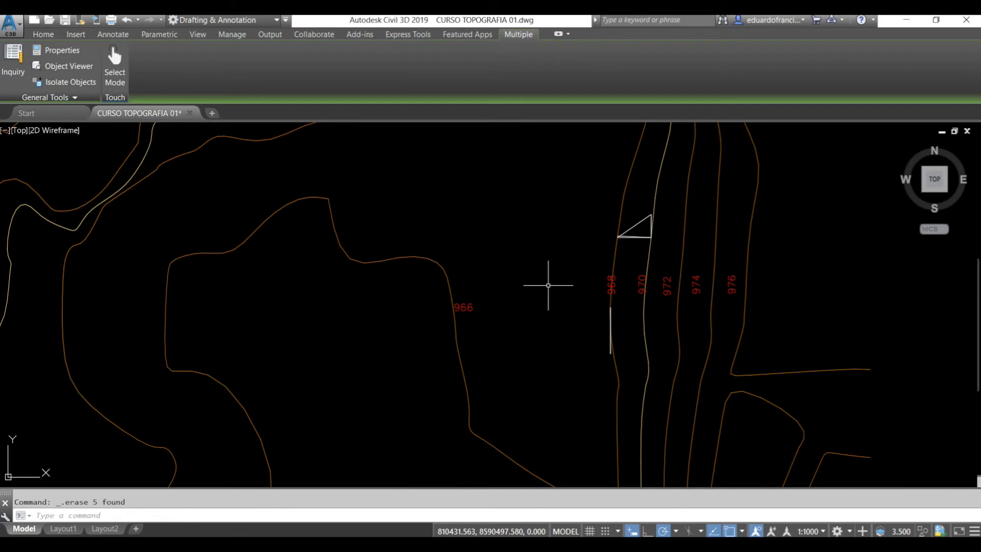
click(558, 298)
click(629, 367)
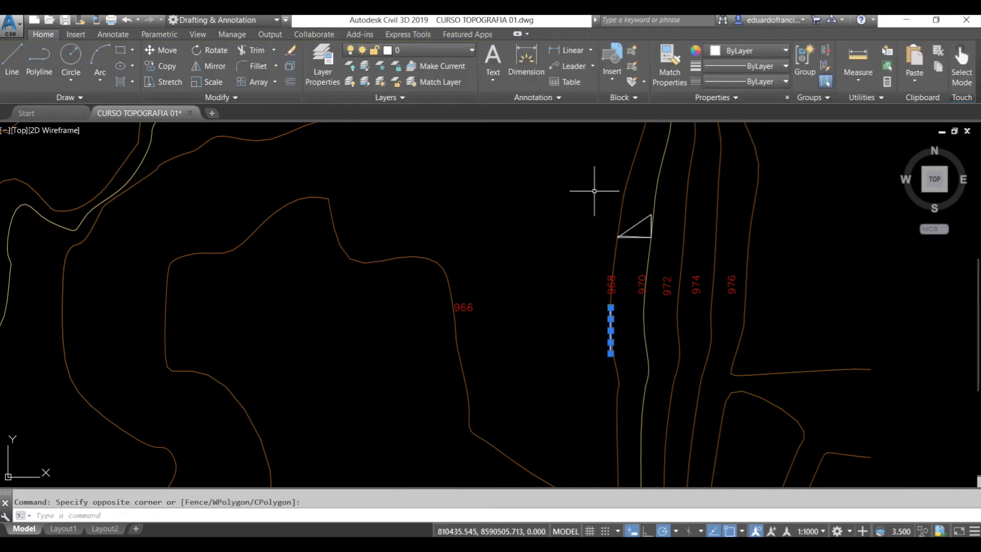
key(Delete)
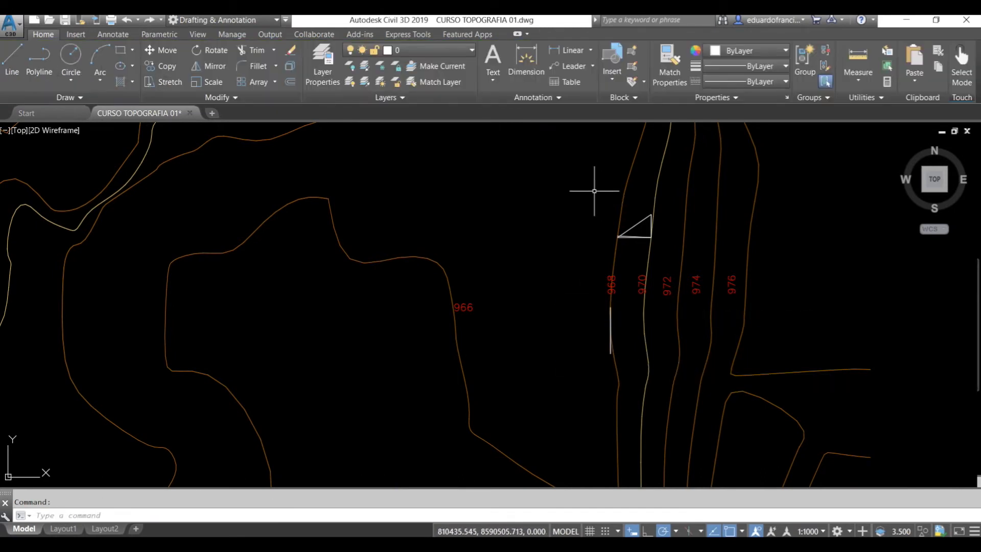
key(ctrl+z)
scroll(514, 201, down, 8)
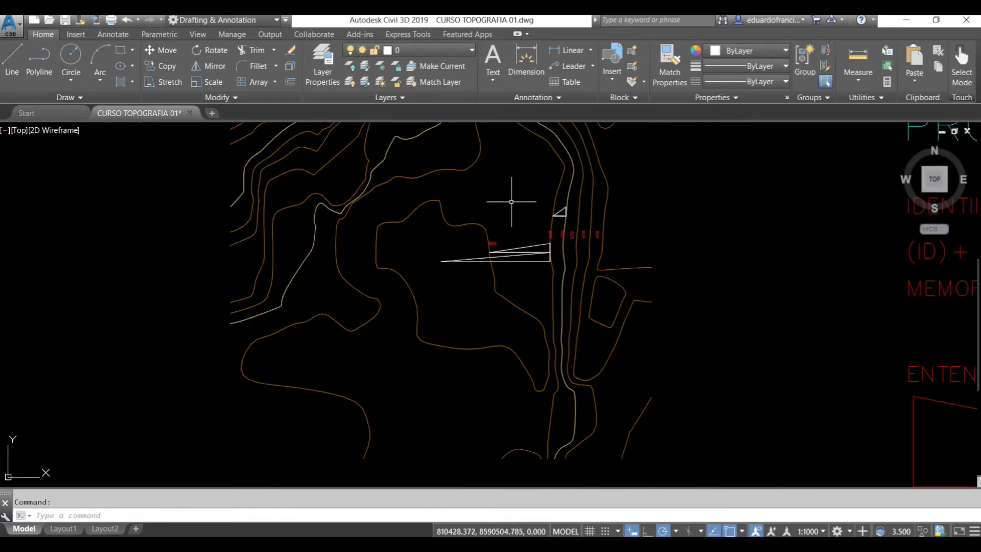
Step: Restore the previous layer status to show the first contour plan example and its profile beside the procedure notes
middle_drag(696, 219, 491, 229)
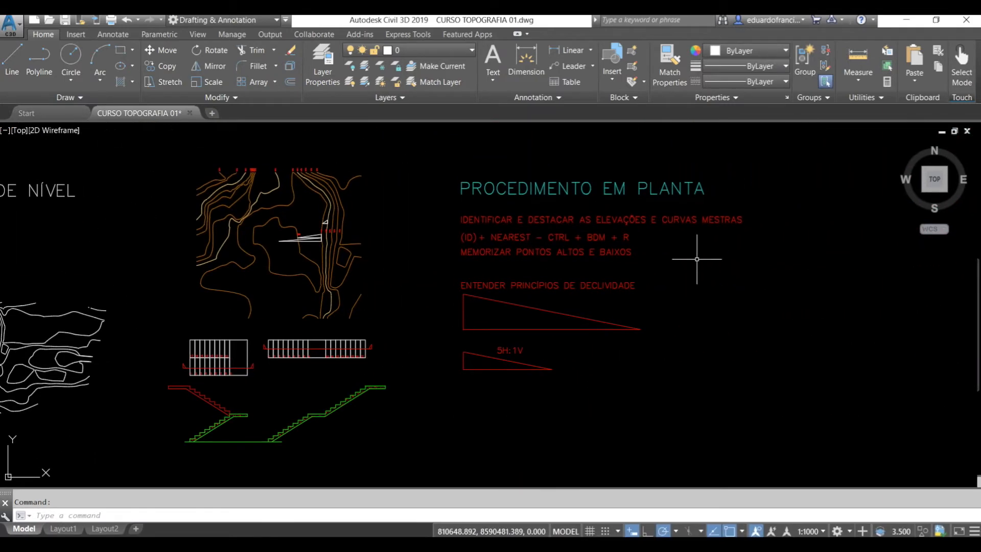
middle_drag(727, 256, 472, 261)
text(lp)
key(Return)
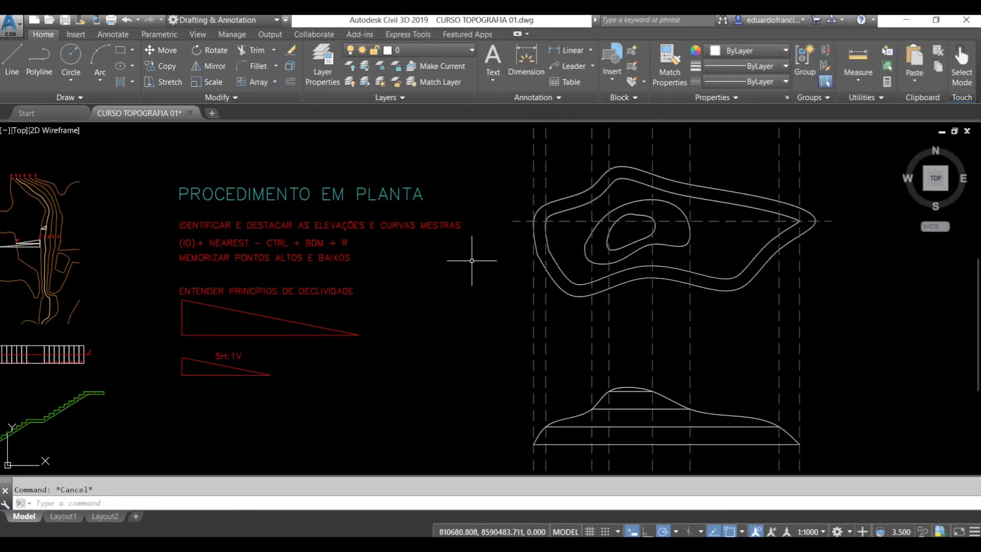
middle_drag(850, 297, 636, 262)
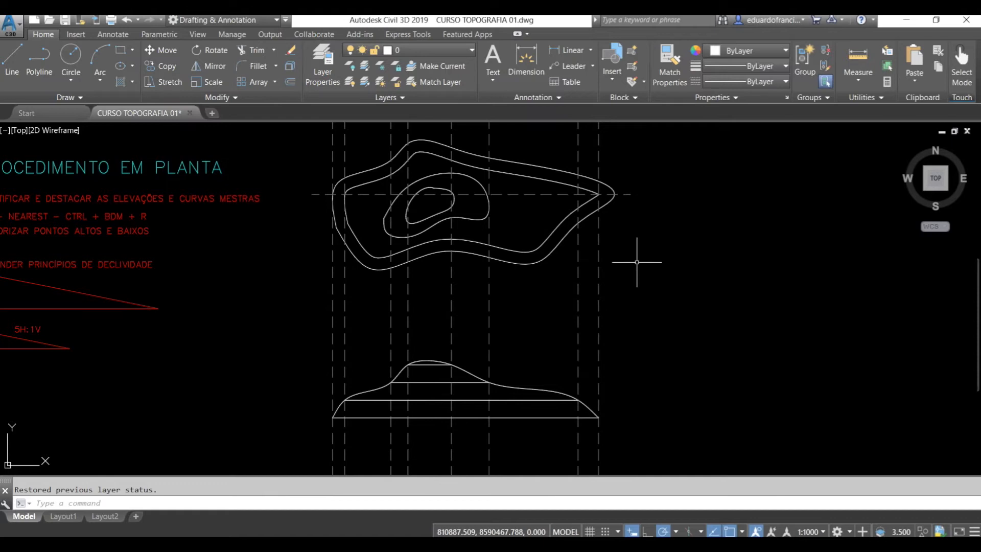
Step: Highlight the dashed section line across the first contour plan and its profile curve, and clear the selection
click(345, 188)
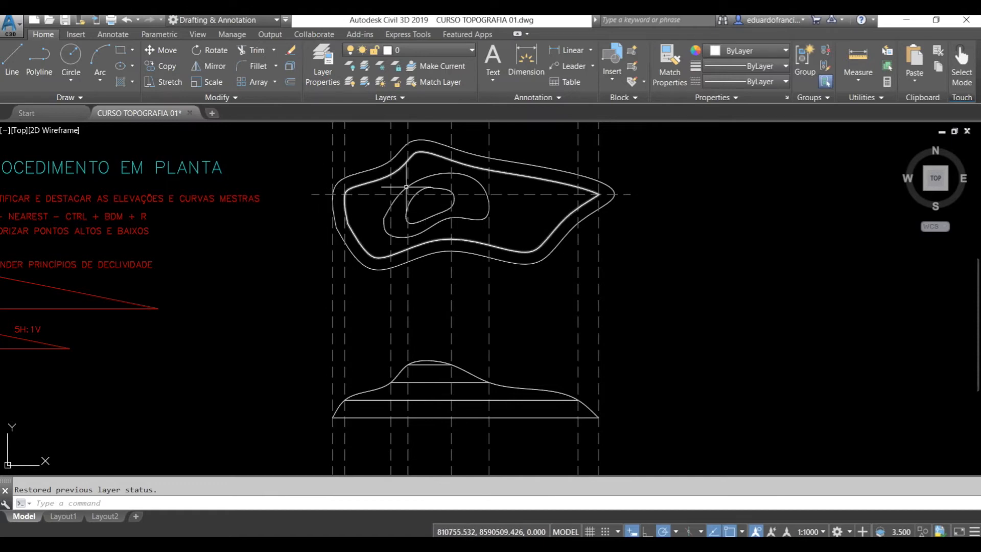
click(306, 194)
click(293, 239)
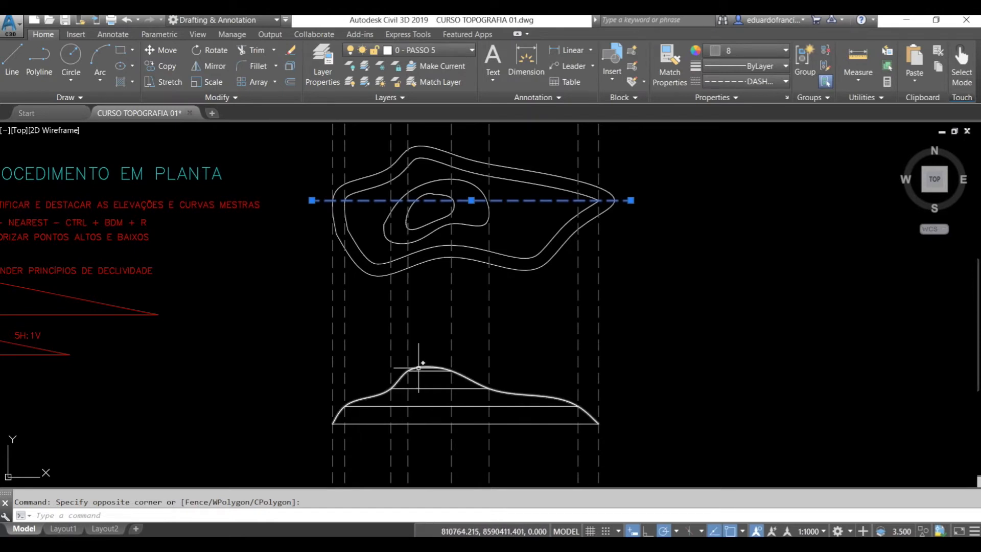
click(398, 437)
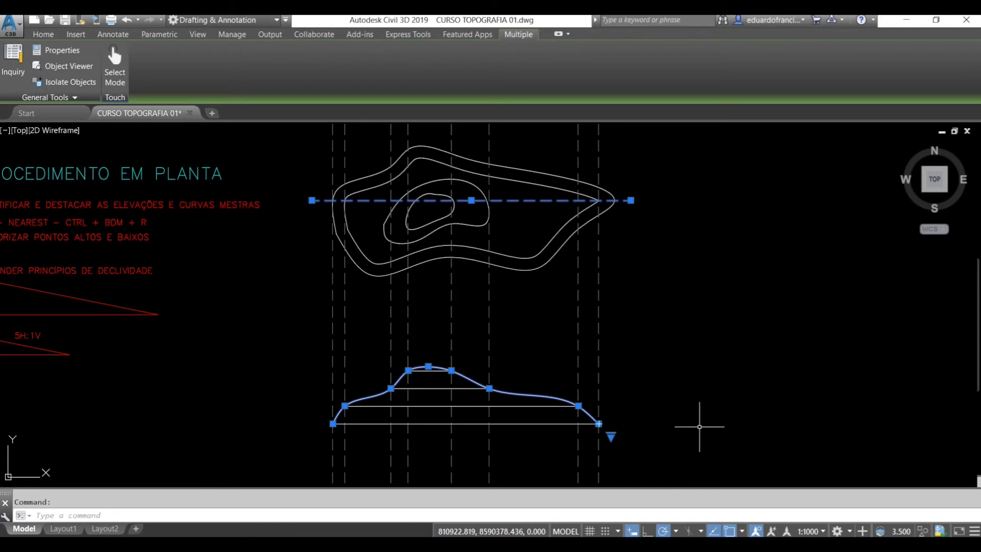
key(Escape)
Step: Delete the three horizontal elevation lines inside the first example's profile, keeping its base line
click(433, 372)
click(435, 381)
click(429, 411)
key(Delete)
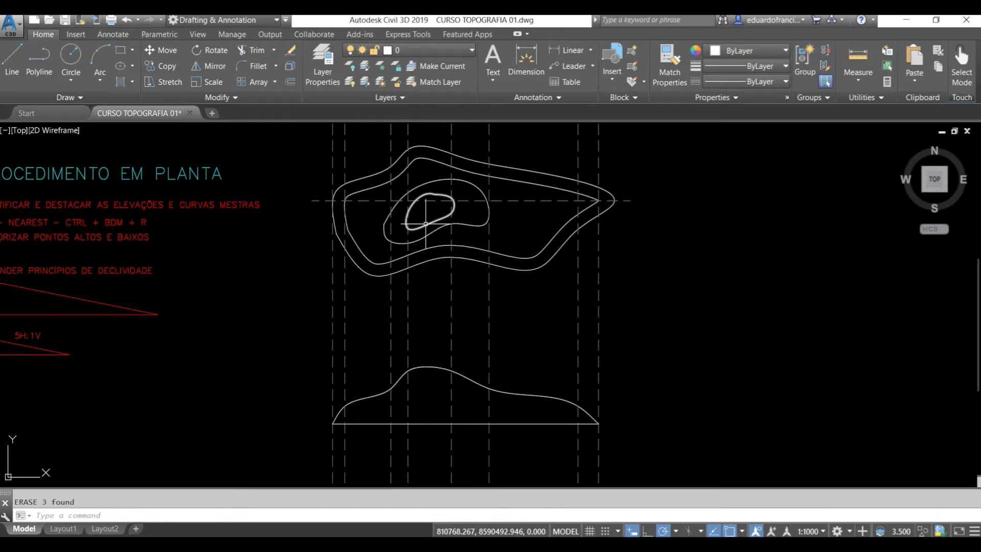
Step: Start an ID point query and examine the labelled elevations along the brown contour lines in the site plan
scroll(522, 332, down, 2)
middle_click(522, 332)
middle_click(523, 332)
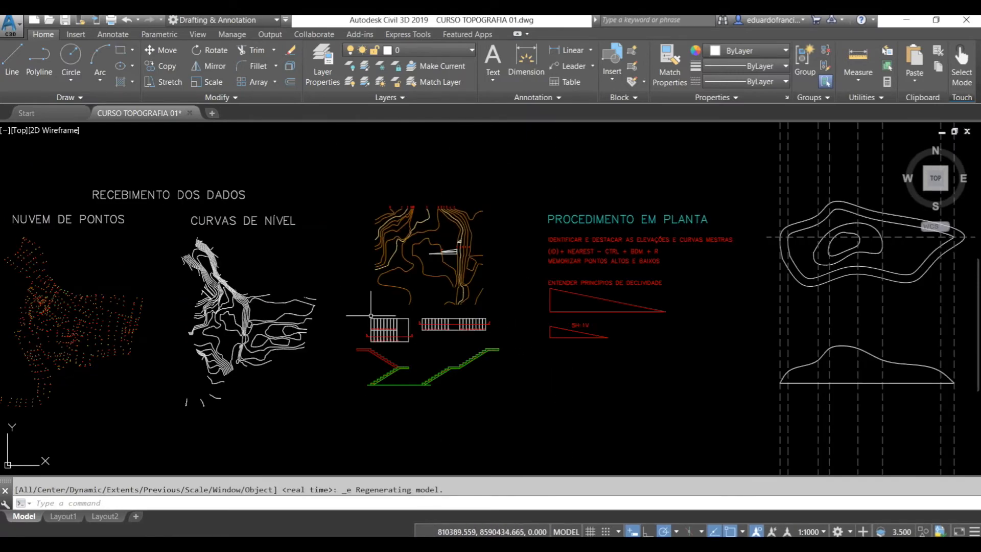
text(ID)
key(Return)
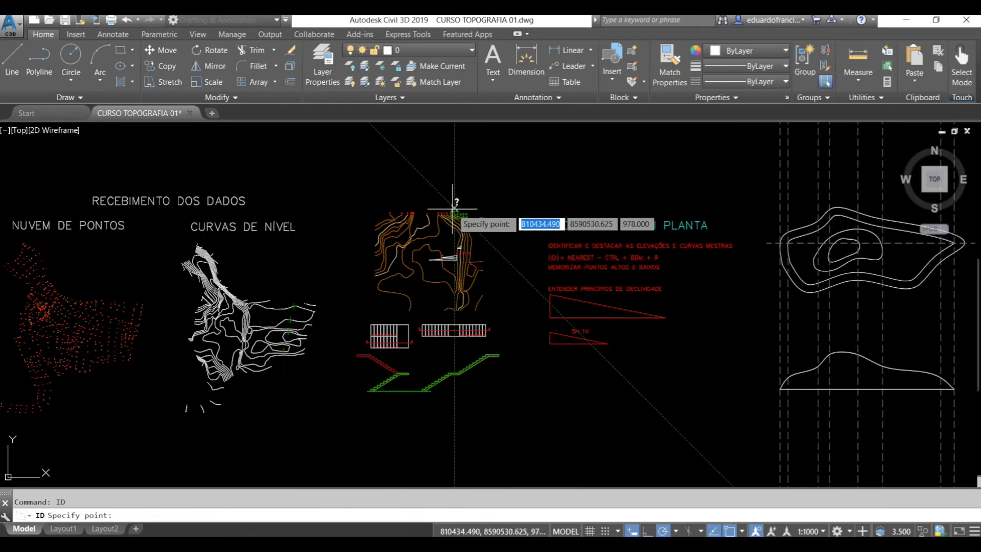
scroll(454, 209, up, 4)
scroll(260, 287, up, 1)
middle_drag(261, 288, 484, 277)
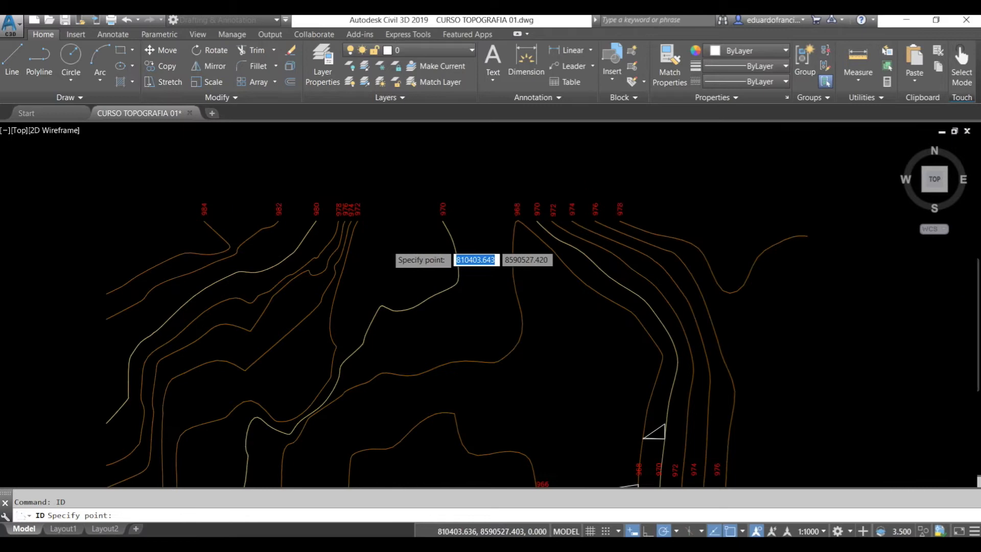
Step: Restore the previous layer status again to show the second contour example with two hills and its profile
middle_click(484, 277)
middle_click(484, 277)
middle_drag(800, 274, 353, 276)
text(lp)
key(Return)
middle_drag(627, 285, 501, 294)
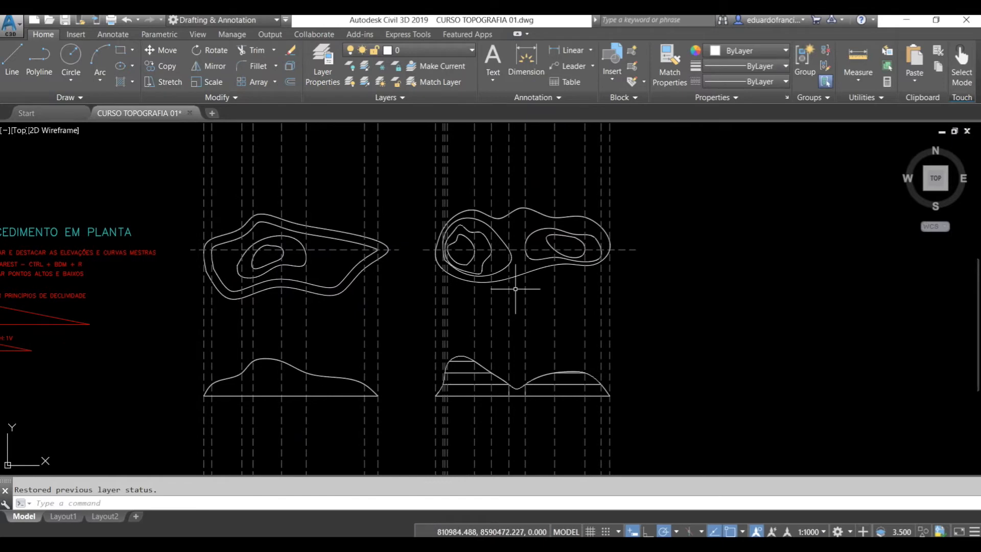
scroll(567, 321, up, 2)
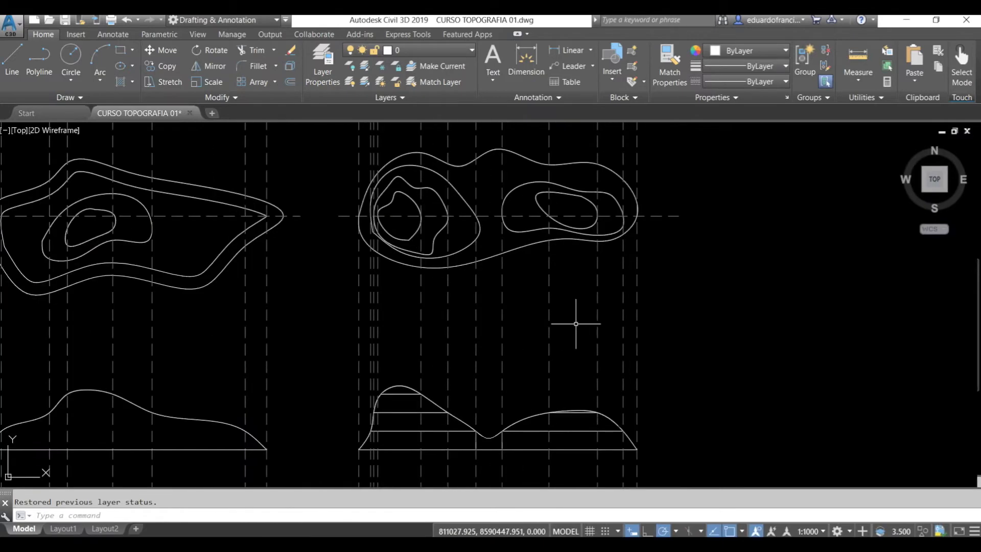
scroll(497, 305, down, 2)
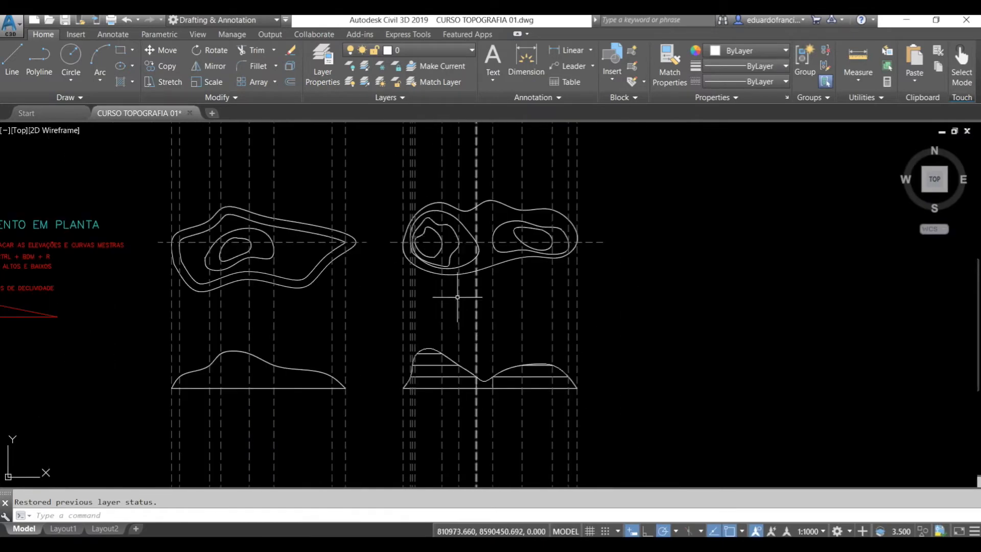
Step: Examine the closely spaced contours on the second example's western hill and compare them with the steep part of its profile
text(z)
key(Return)
click(379, 181)
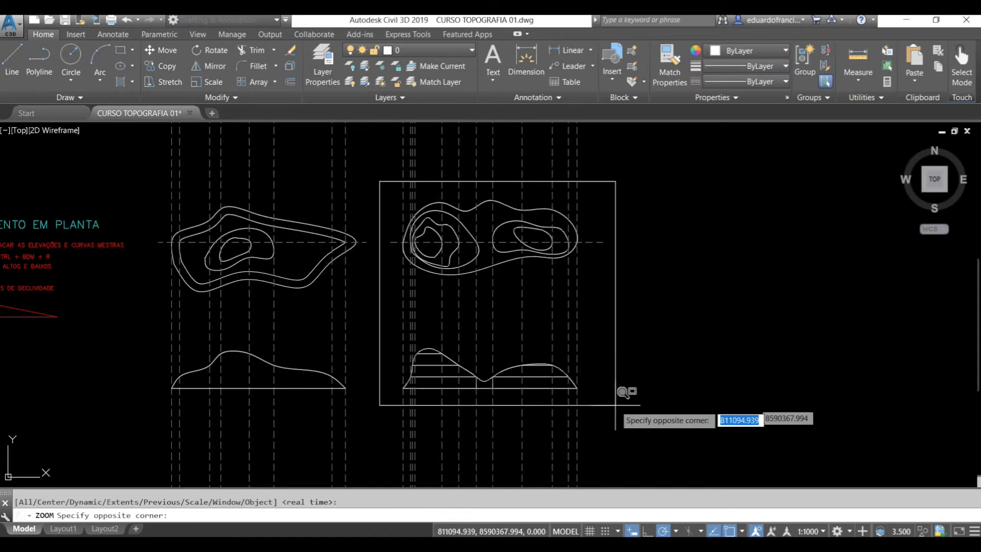
click(616, 405)
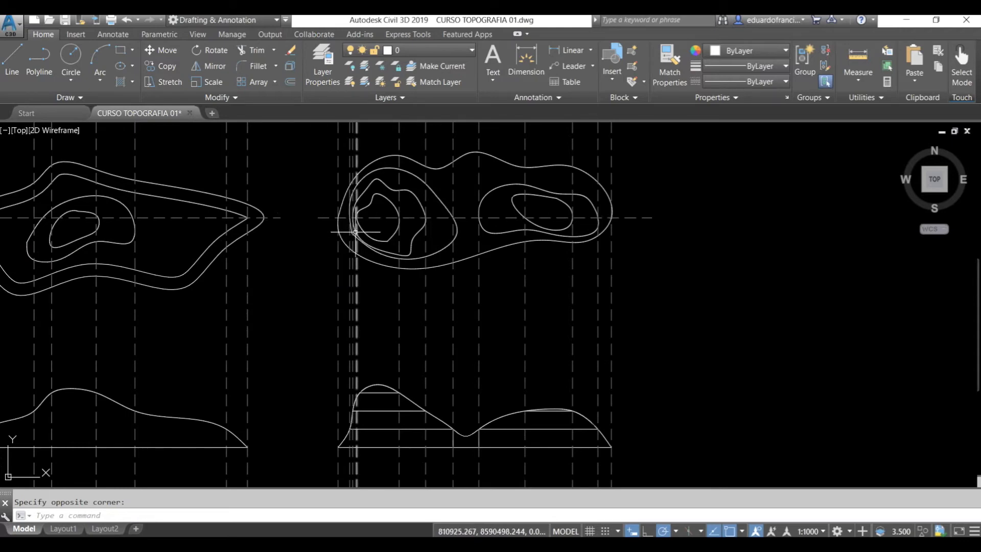
scroll(350, 217, up, 4)
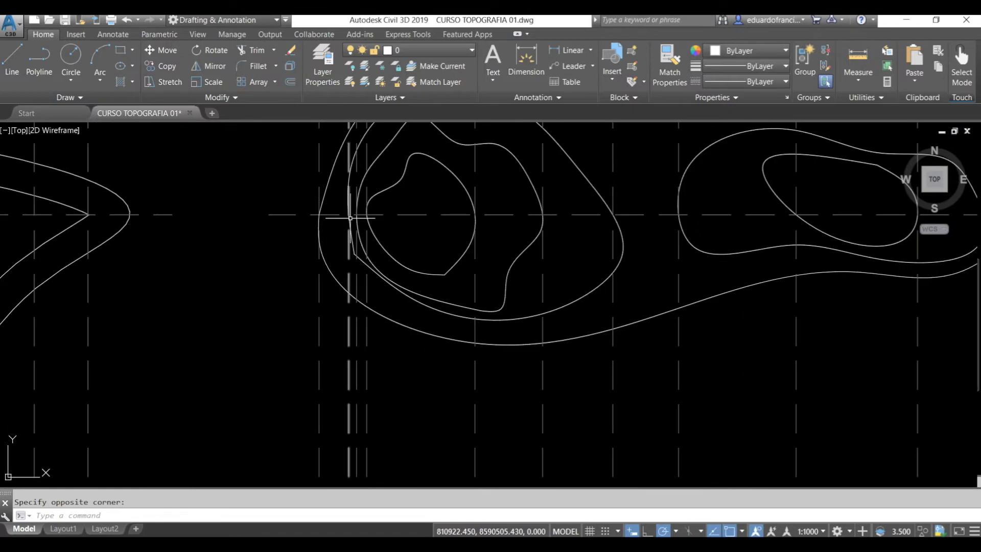
scroll(350, 217, up, 4)
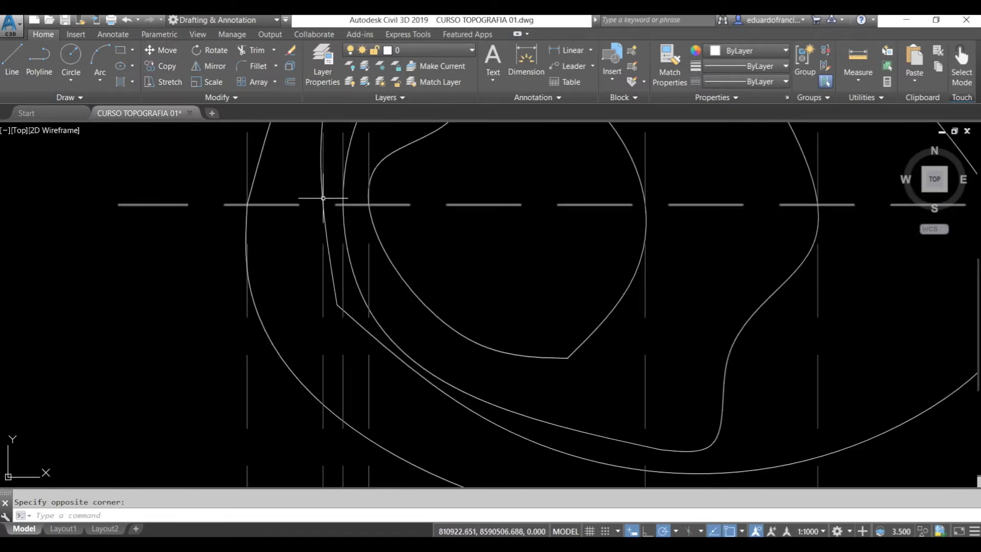
scroll(370, 170, down, 1)
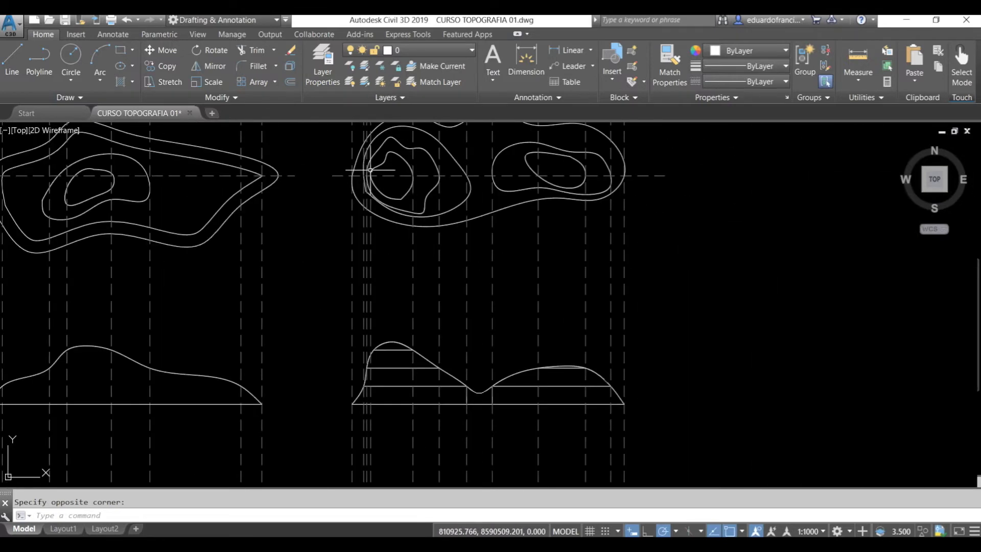
scroll(370, 386, up, 2)
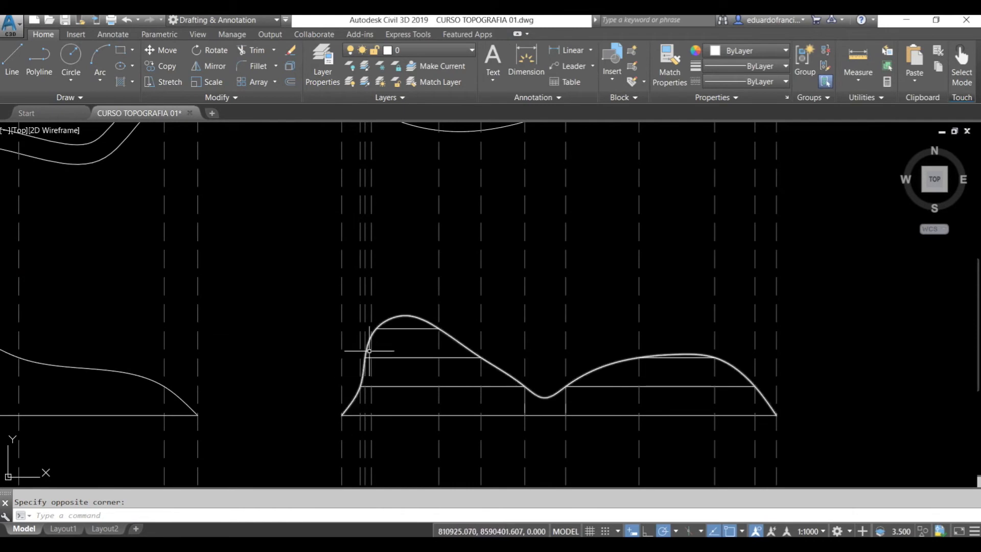
scroll(388, 347, down, 2)
middle_drag(490, 243, 448, 274)
middle_drag(426, 186, 426, 179)
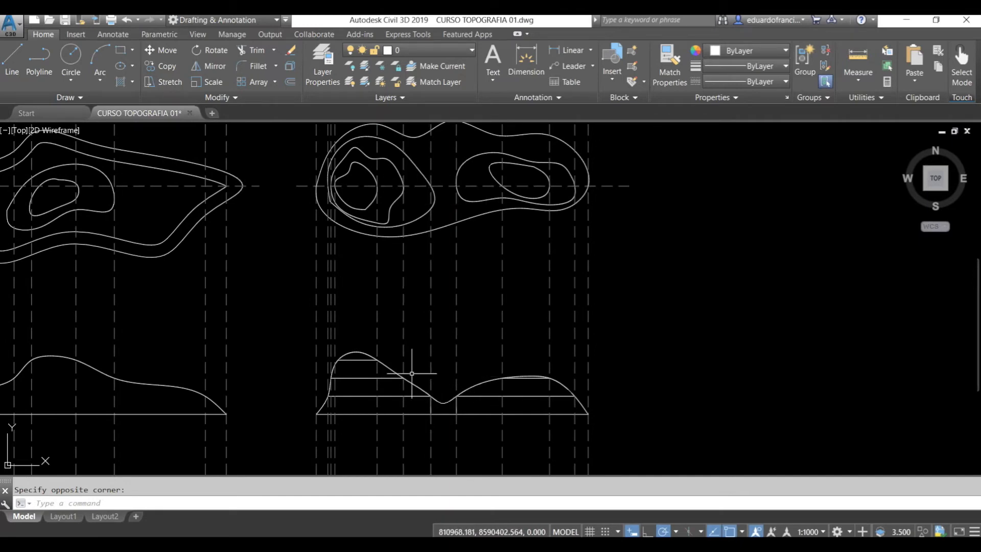
Step: Highlight the dashed section line crossing the two-hill contour plan and clear the selection
middle_drag(493, 283, 499, 306)
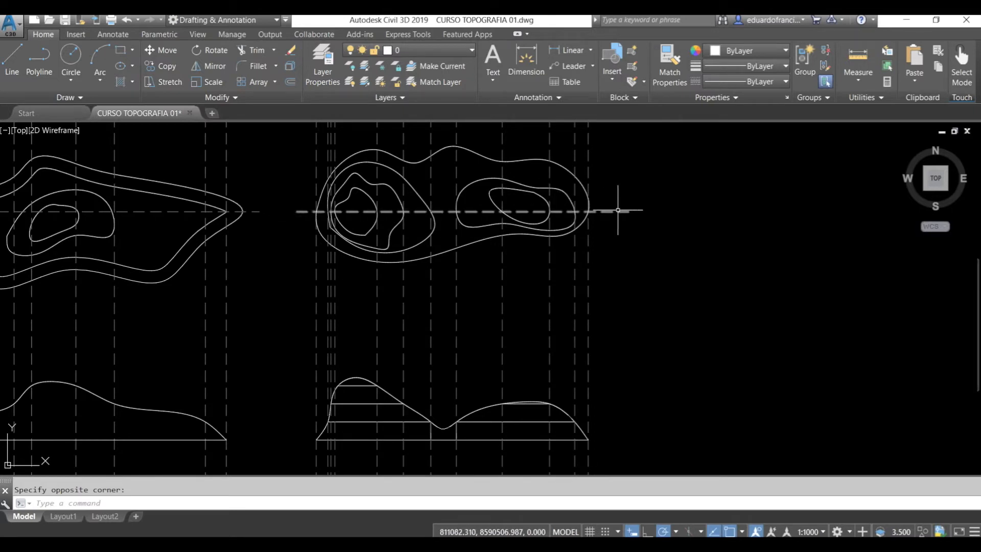
click(633, 212)
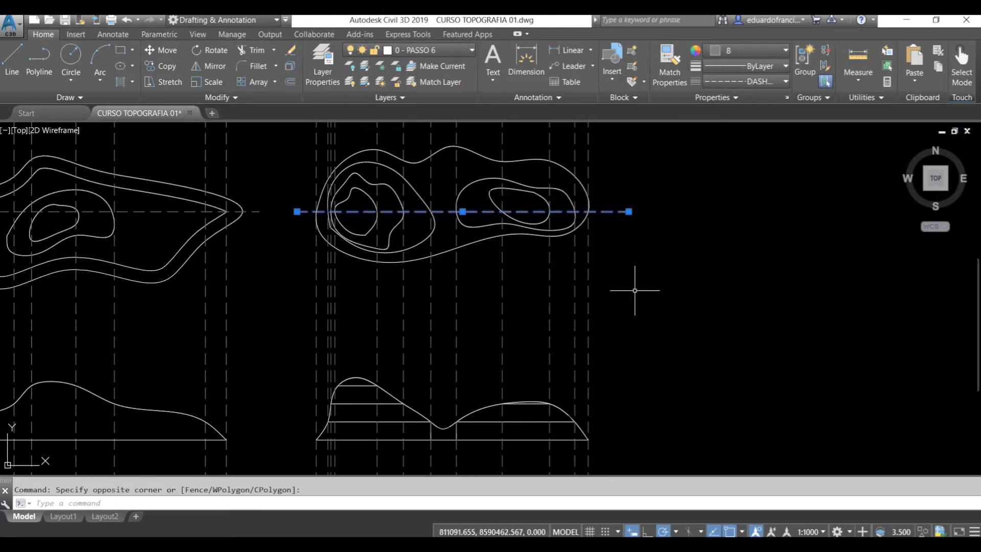
key(Escape)
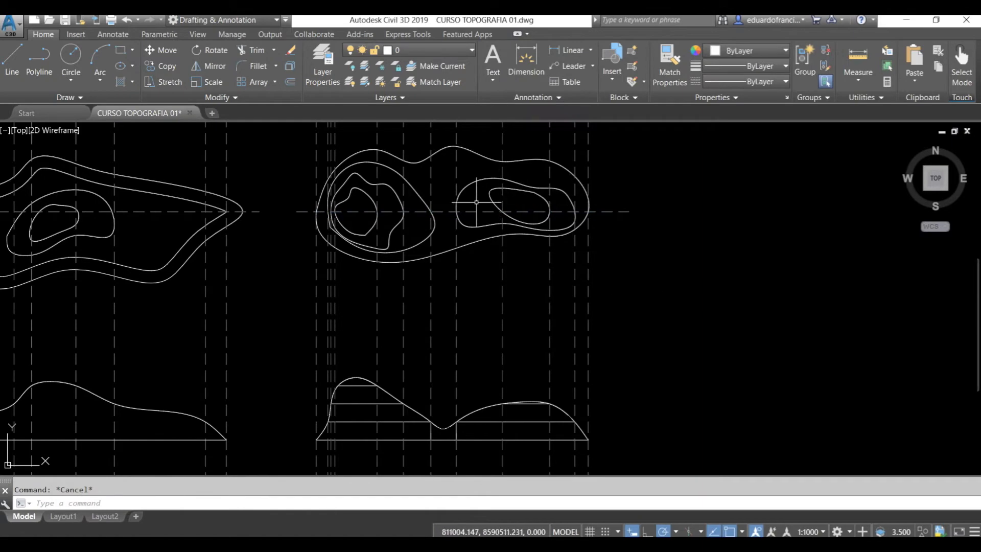
Step: Measure the horizontal distance between the outer and inner contours on the eastern hill's west side
scroll(395, 347, up, 5)
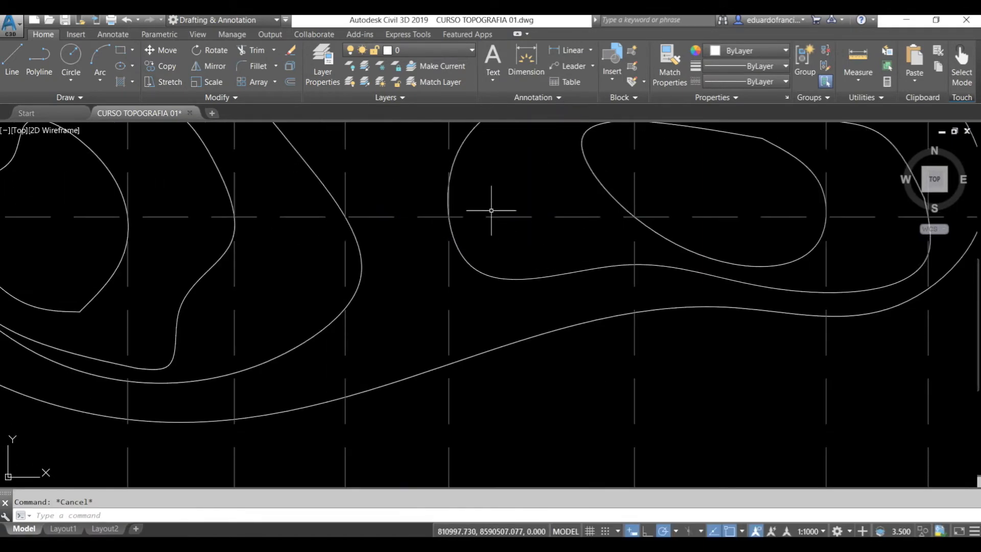
text(di)
key(Return)
click(448, 210)
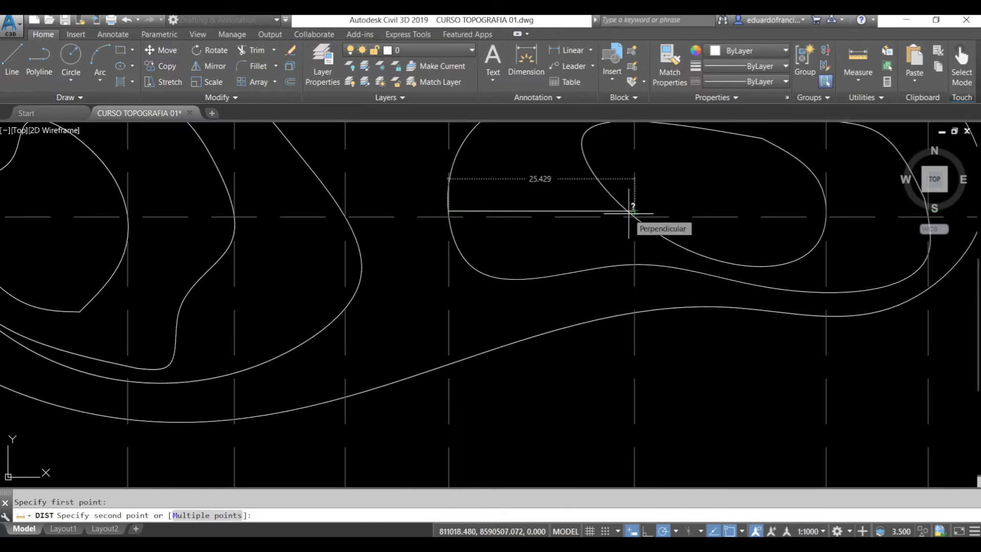
click(629, 213)
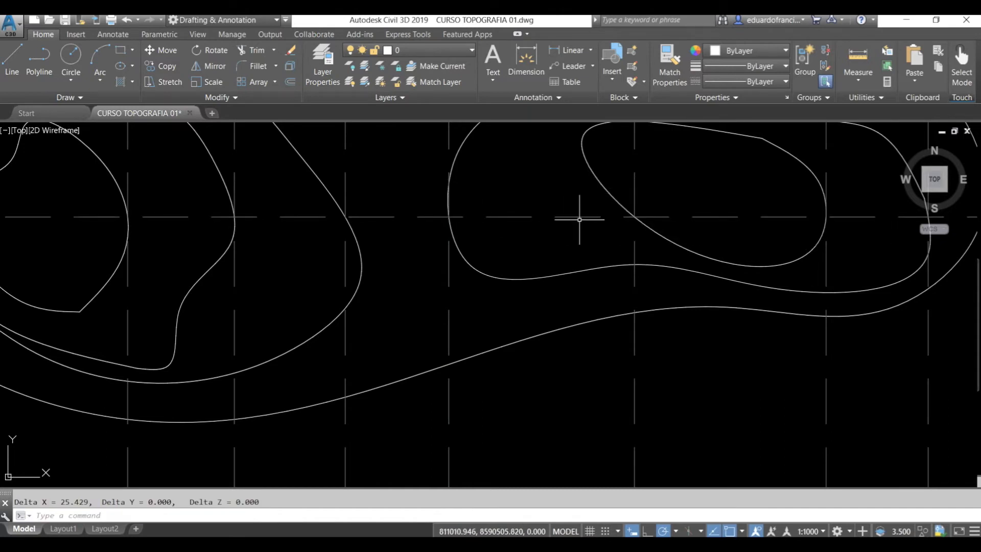
Step: Switch to Calculator, compute the slope as 1/25 times 100, and return to Civil 3D
click(306, 542)
key(Escape)
text(1/25)
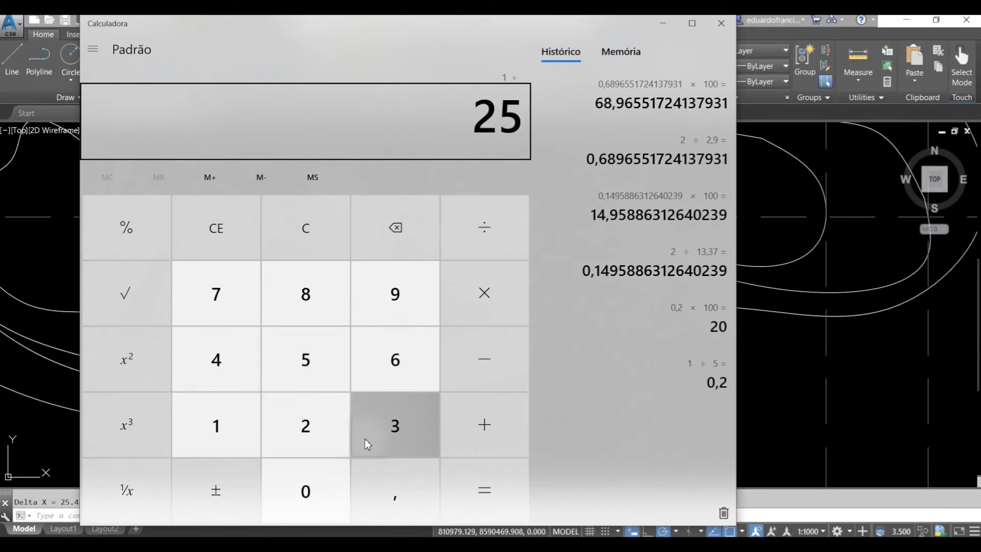
key(Return)
text(*100)
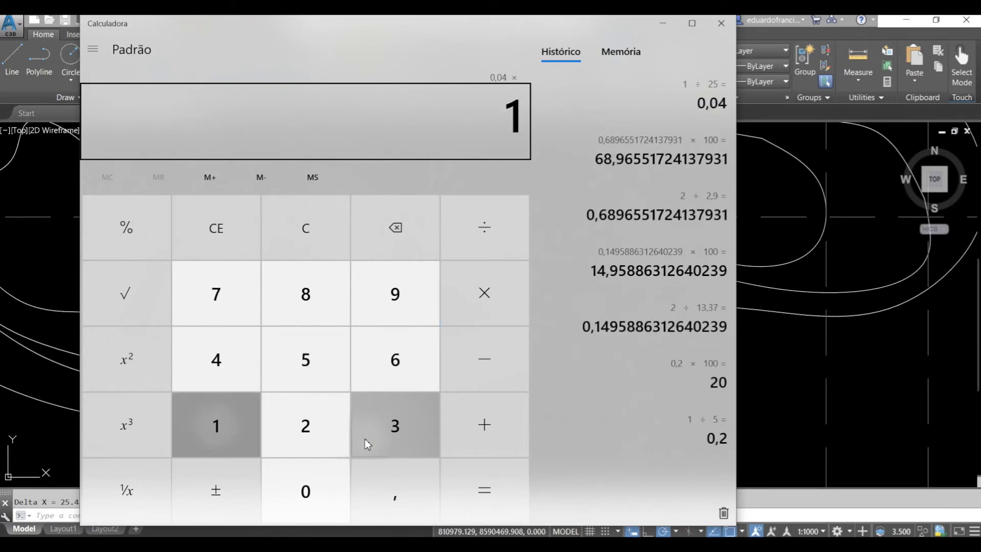
key(Return)
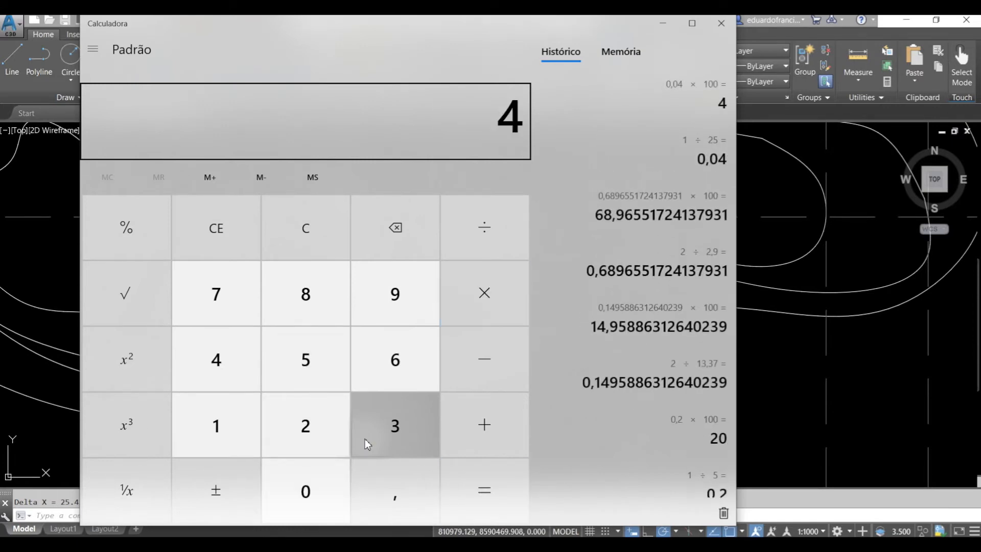
key(alt+Tab)
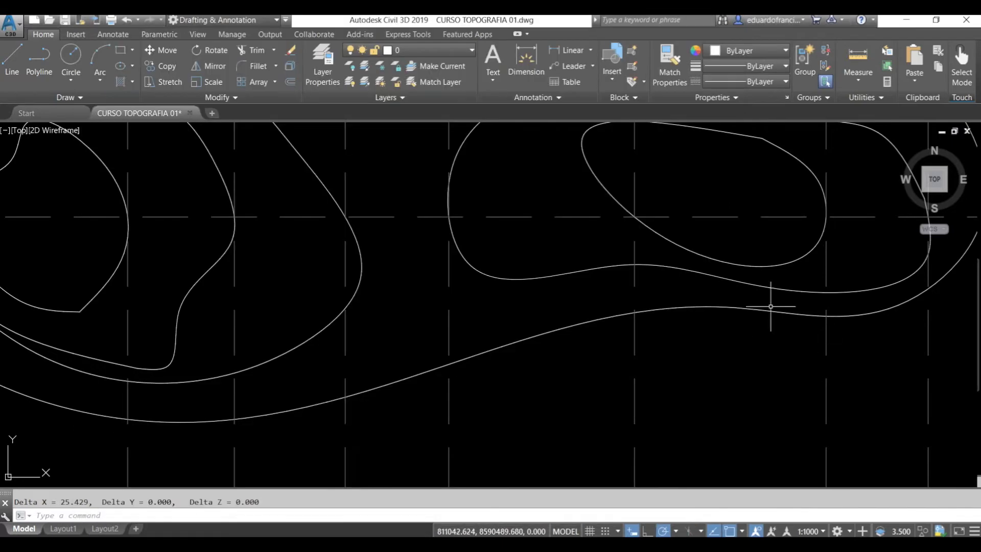
Step: Compare the eastern hill's plan and profile, and remeasure the spacing between its two inner contours along the section line on the west side
scroll(540, 201, down, 5)
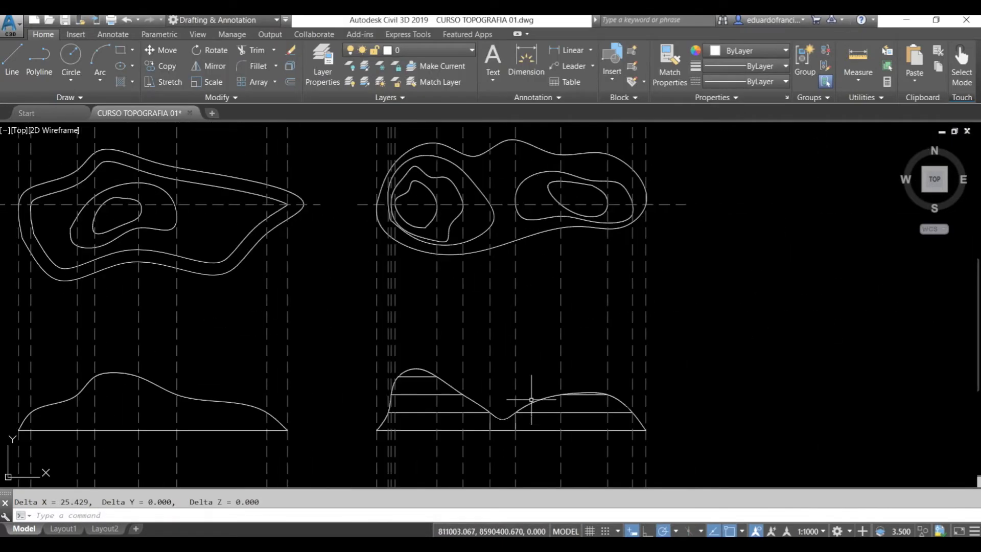
scroll(538, 398, up, 2)
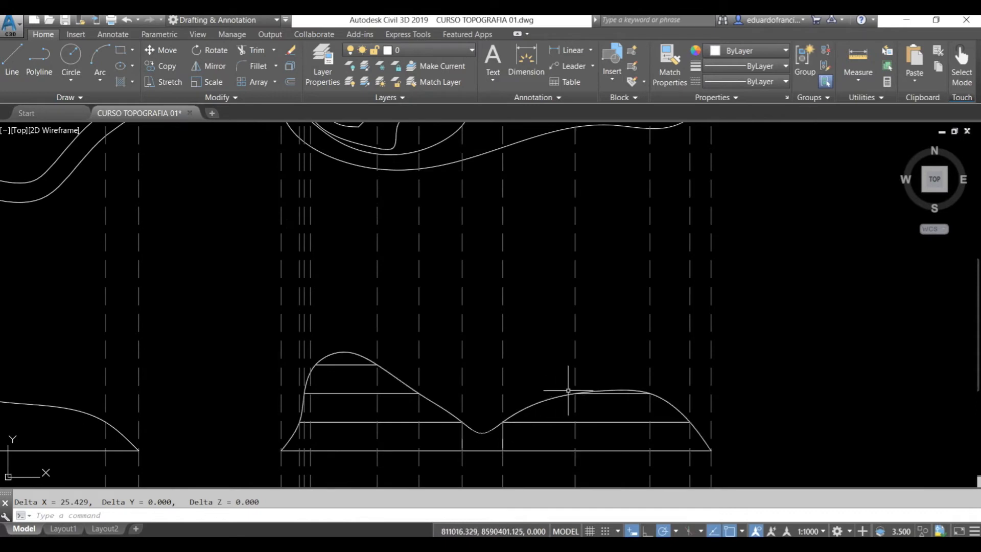
mouse_move(535, 208)
middle_down()
mouse_move(542, 190)
mouse_move(535, 317)
middle_up()
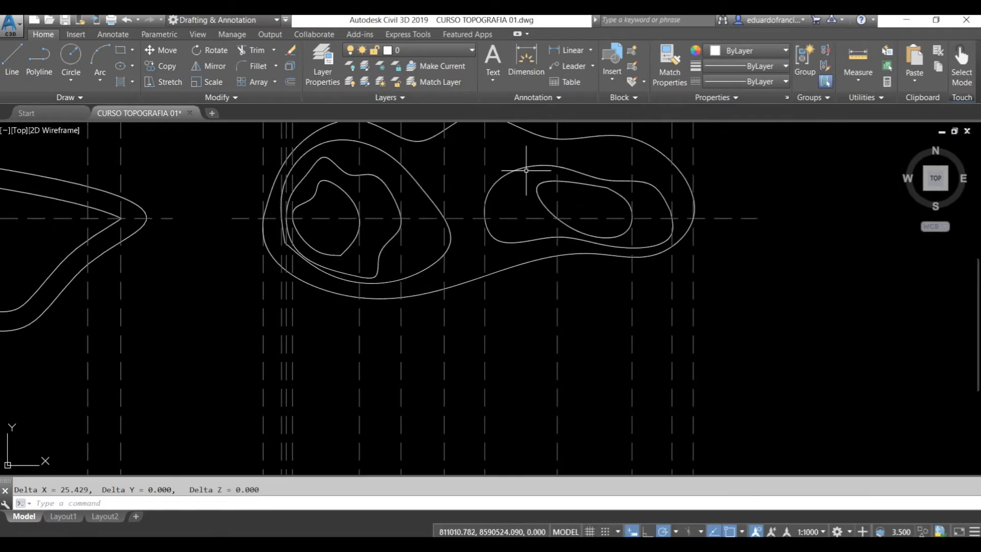
scroll(525, 179, up, 4)
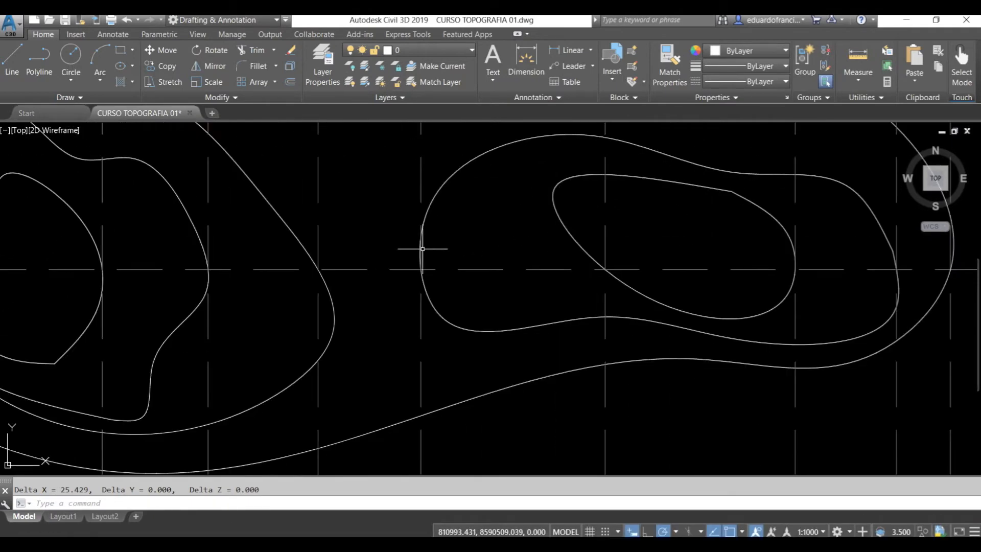
text(di)
key(Return)
click(420, 269)
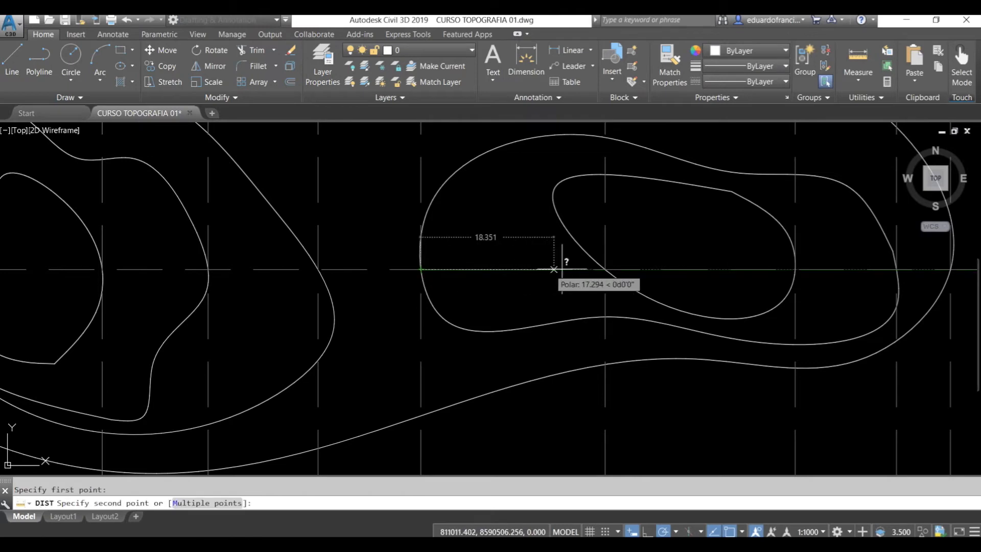
click(604, 267)
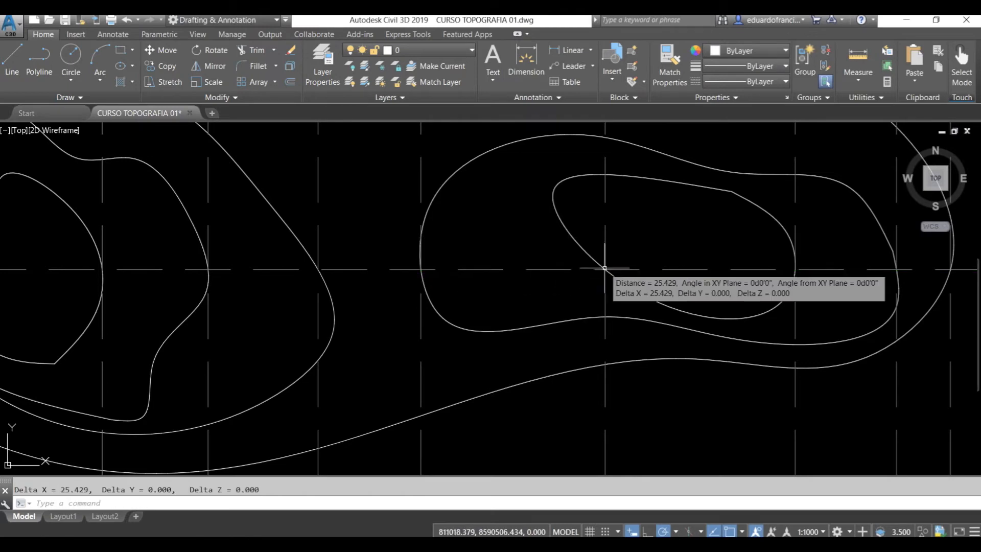
key(Escape)
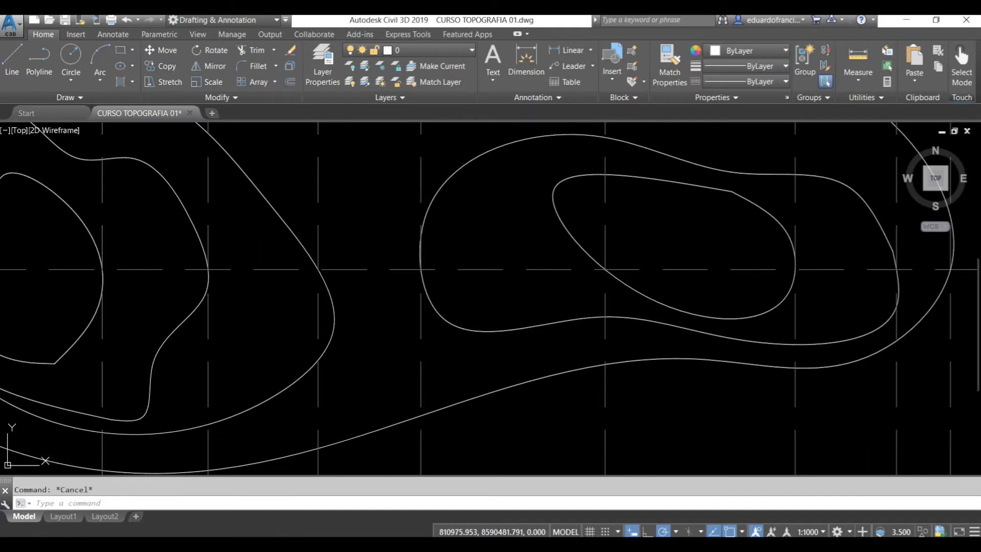
Step: Switch to Calculator, compute the slope as 2/25 times 100, and return to Civil 3D
key(alt+Tab)
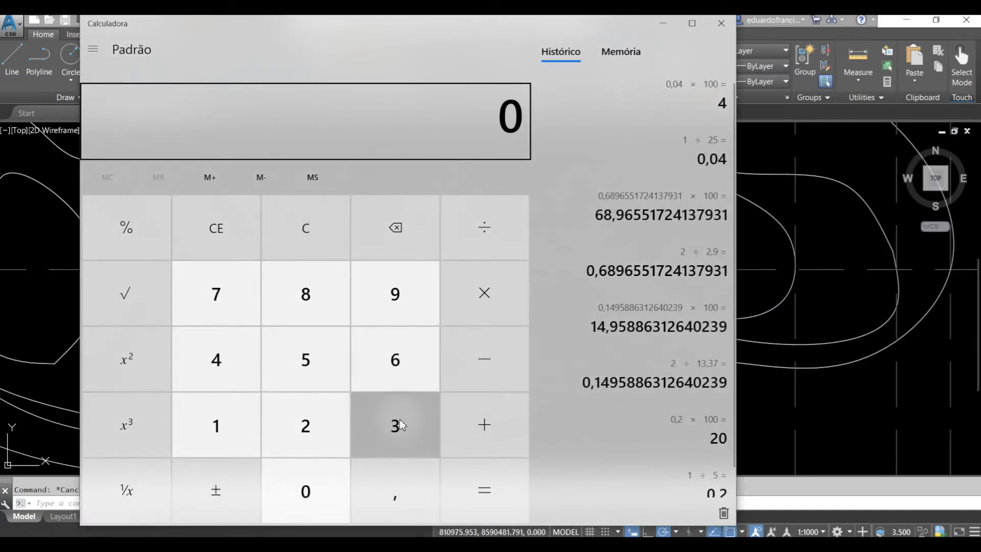
text(2 ÷ 25)
key(Return)
text(100)
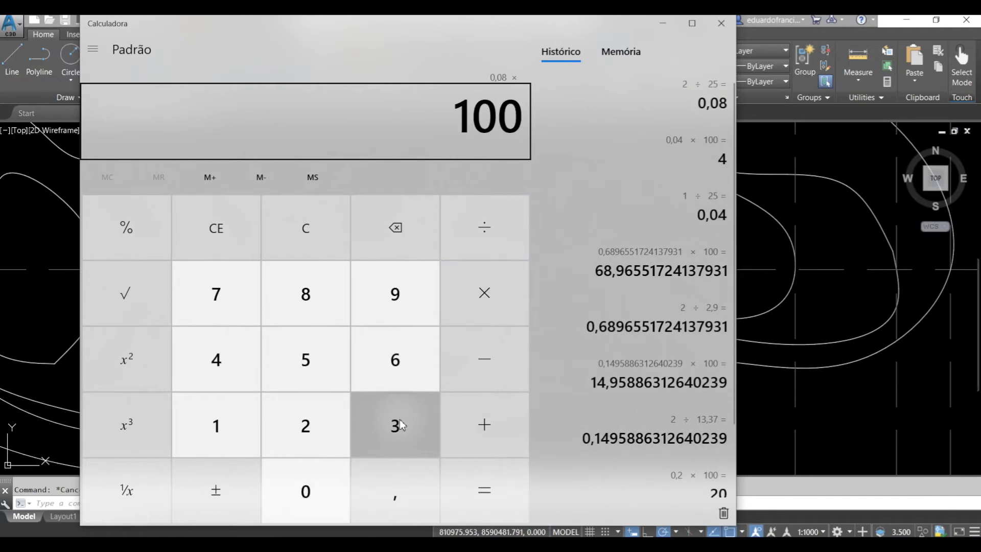
key(Return)
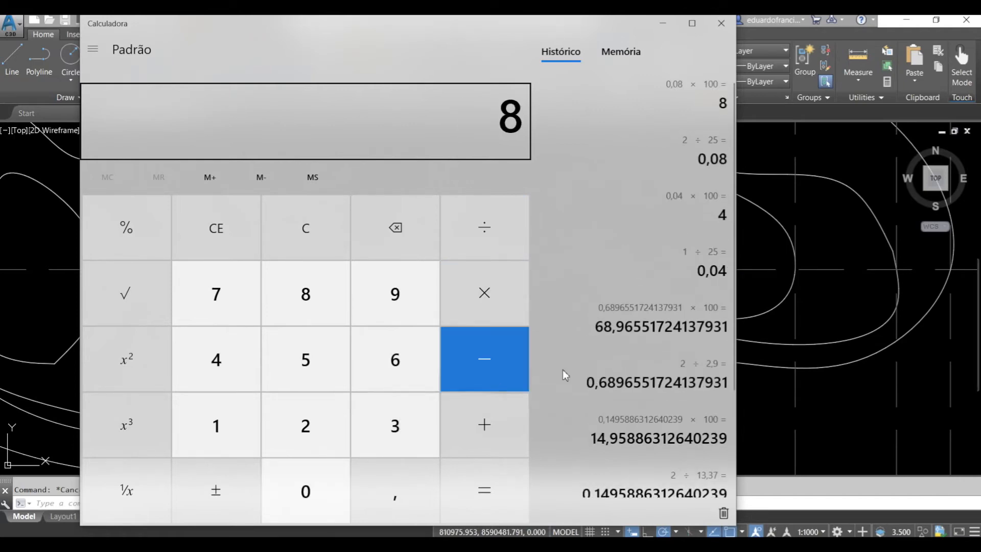
click(775, 236)
Step: Restore the previous layer status to bring back the third example beside the two-hill plan and profile
scroll(664, 192, down, 4)
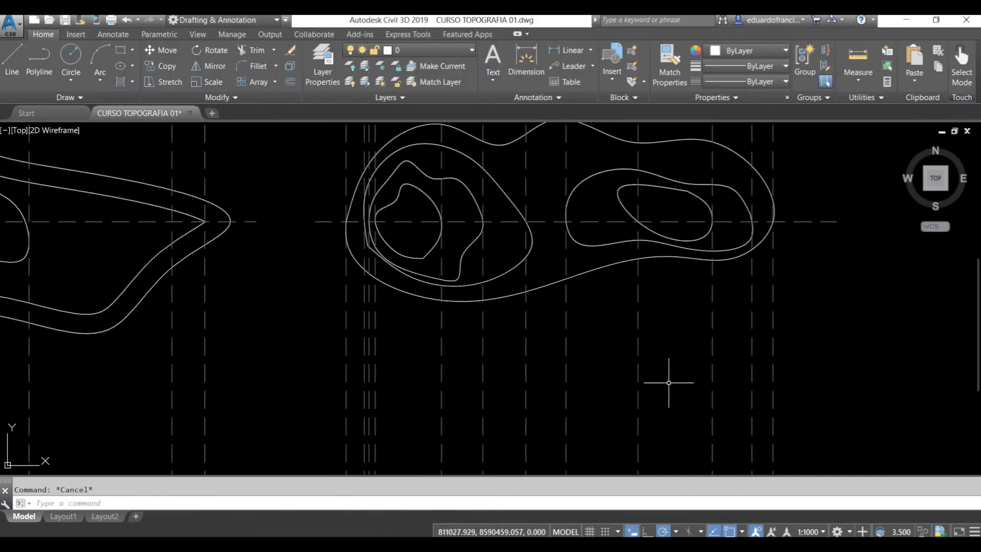
middle_drag(668, 382, 611, 252)
scroll(541, 416, up, 2)
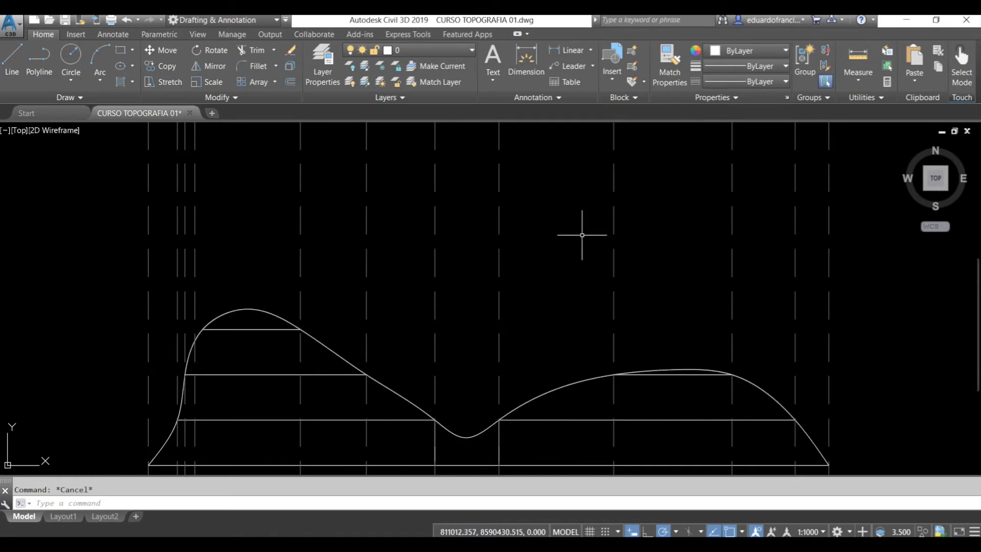
scroll(568, 281, down, 4)
middle_drag(565, 194, 565, 248)
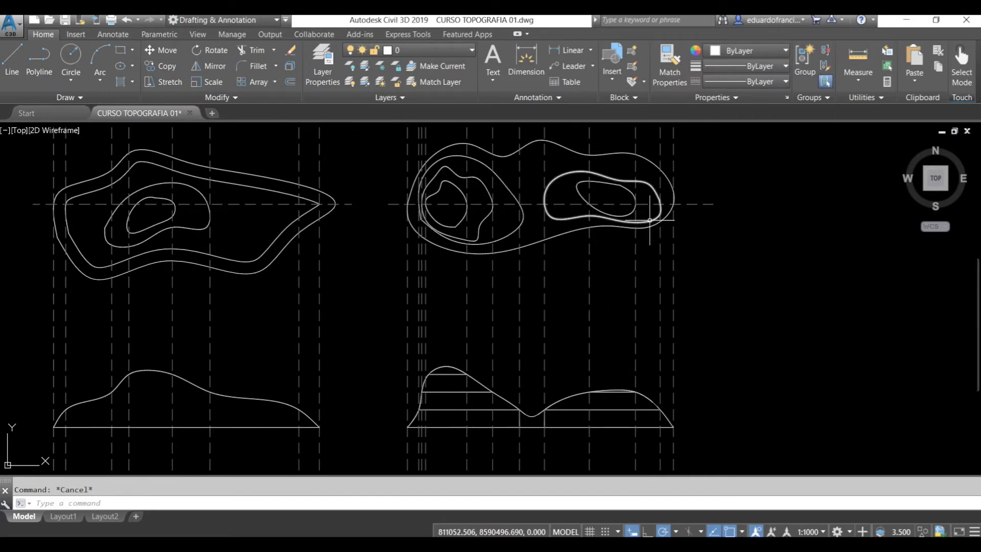
middle_drag(752, 313, 486, 323)
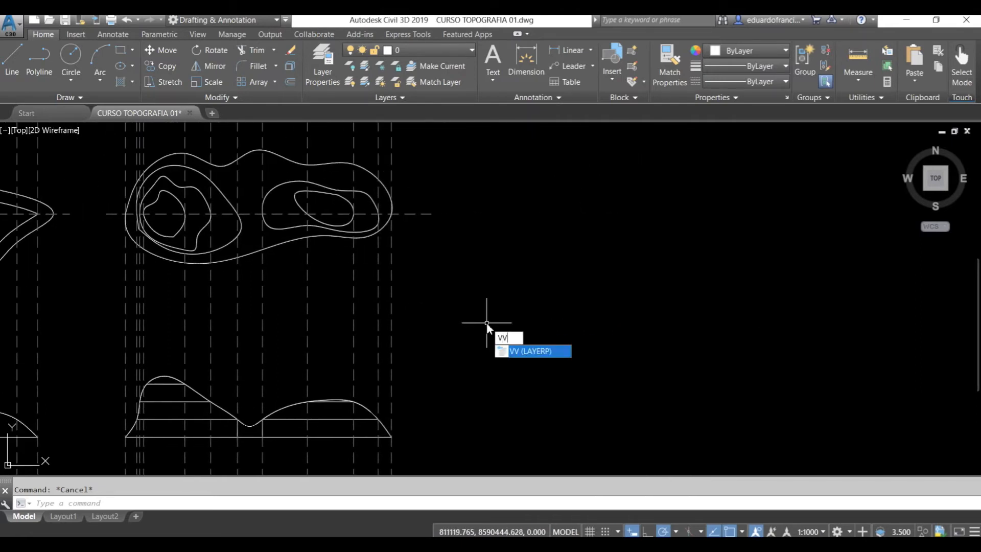
key(Return)
middle_drag(475, 344, 474, 330)
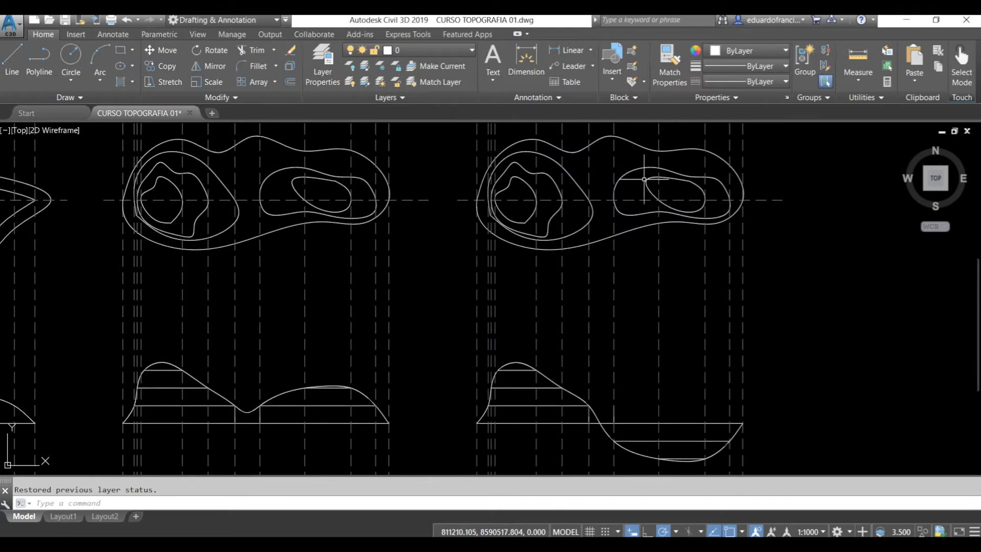
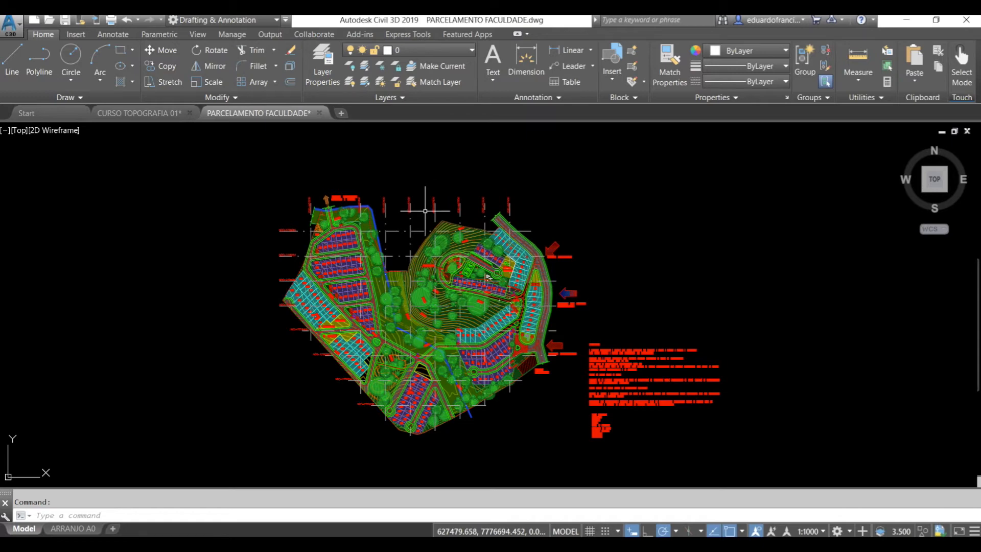
Step: Select all contour lines in the subdivision plan by similarity to two picked contours on the northeast hill, and isolate them
scroll(425, 182, up, 8)
click(454, 171)
click(471, 177)
key(Return)
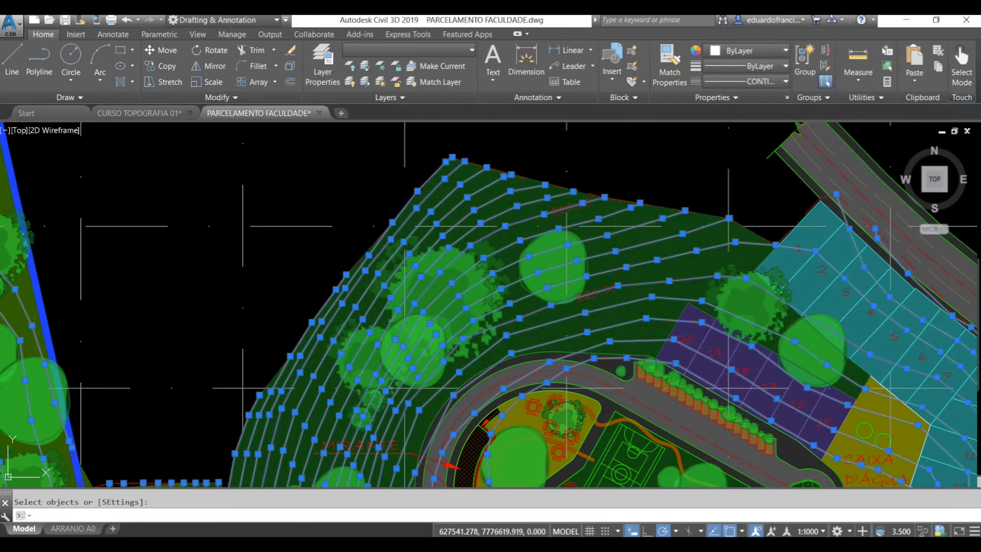
scroll(538, 161, down, 5)
text(SA)
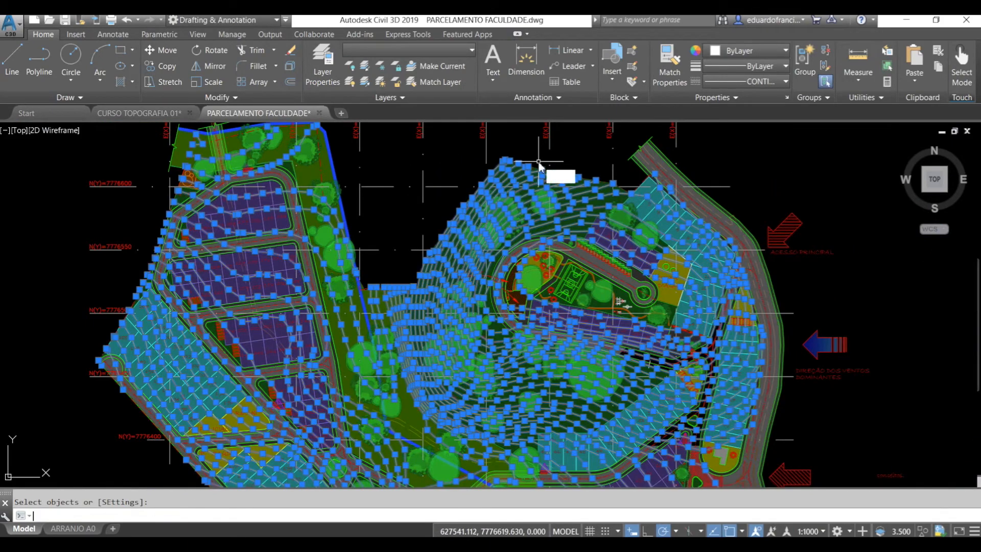
key(Return)
key(Return)
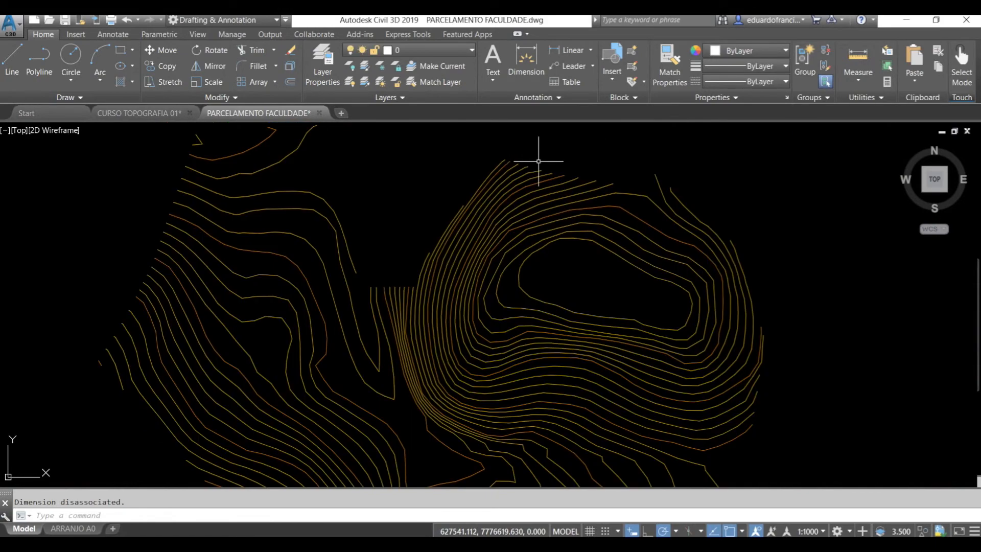
Step: Check the contour elevations on the northeast hill's southwest flank with the ID command and Nearest snap, and cancel the query
scroll(538, 161, down, 4)
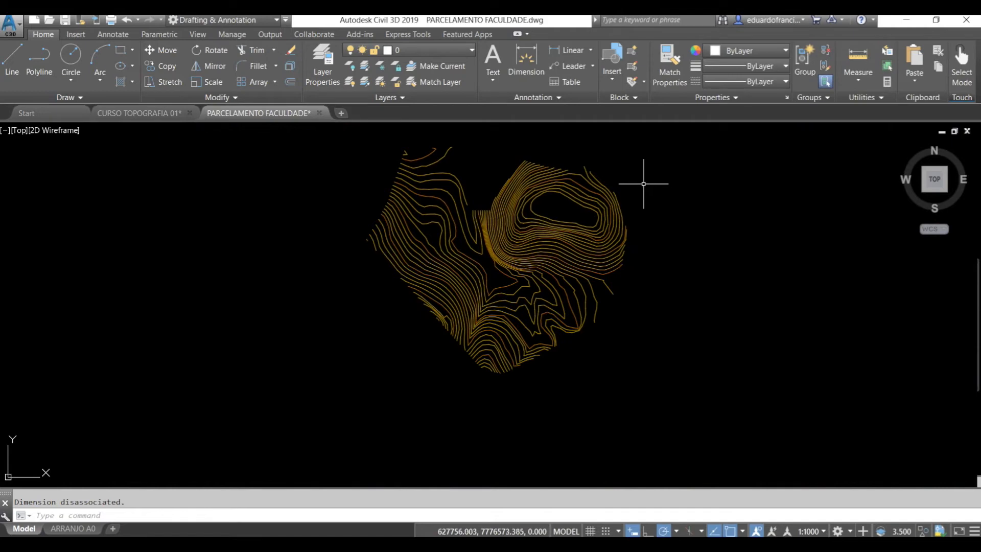
scroll(510, 235, up, 5)
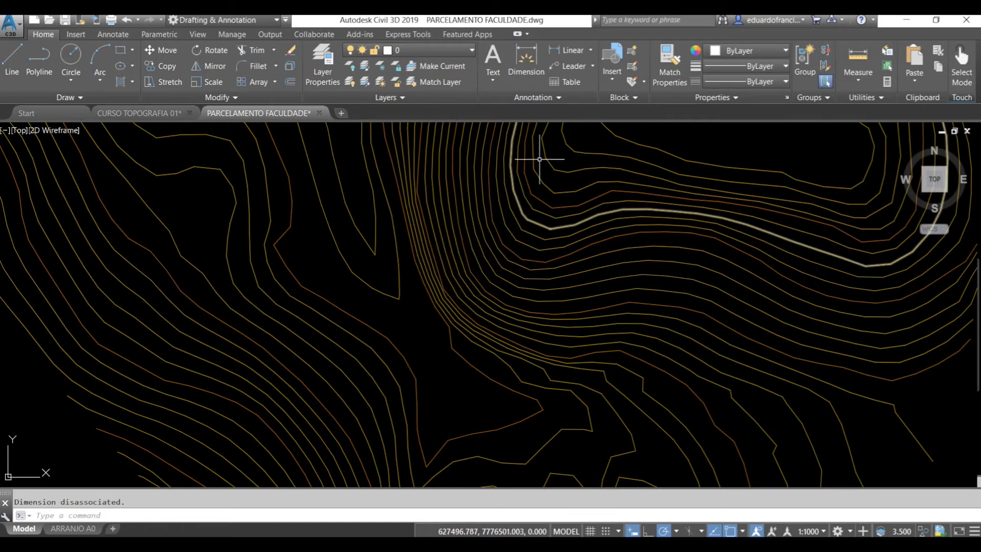
text(3)
key(space)
shift+right_click(496, 220)
key(r)
scroll(496, 220, up, 2)
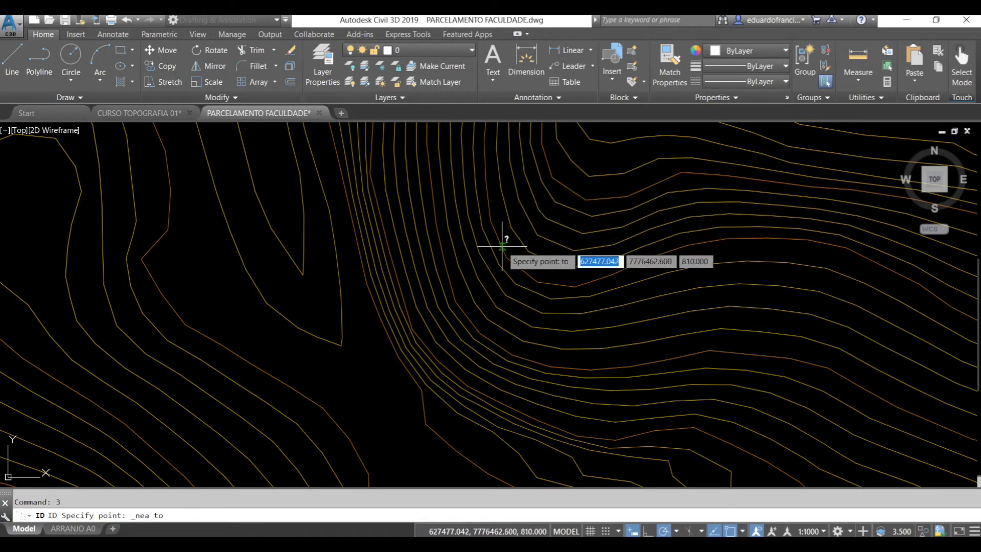
scroll(508, 194, down, 3)
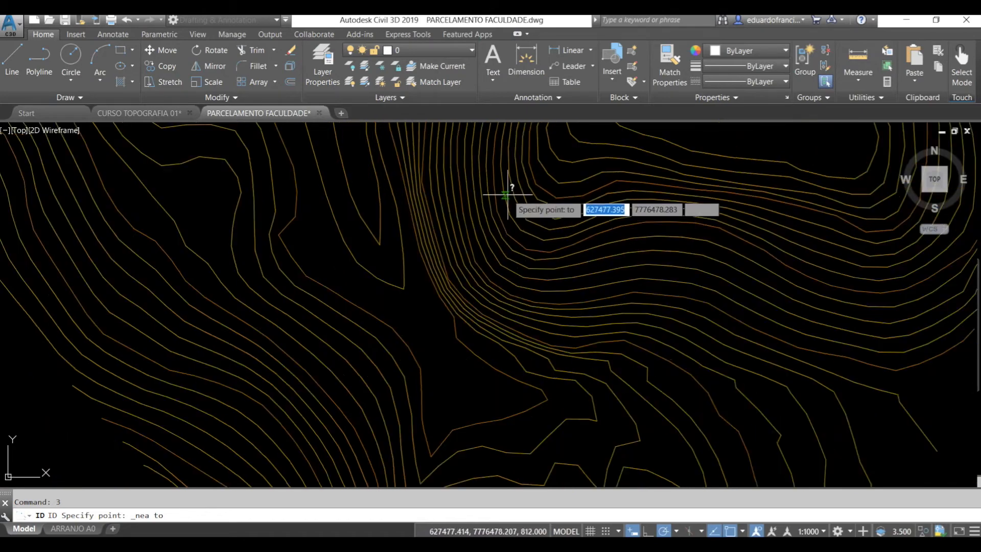
key(Escape)
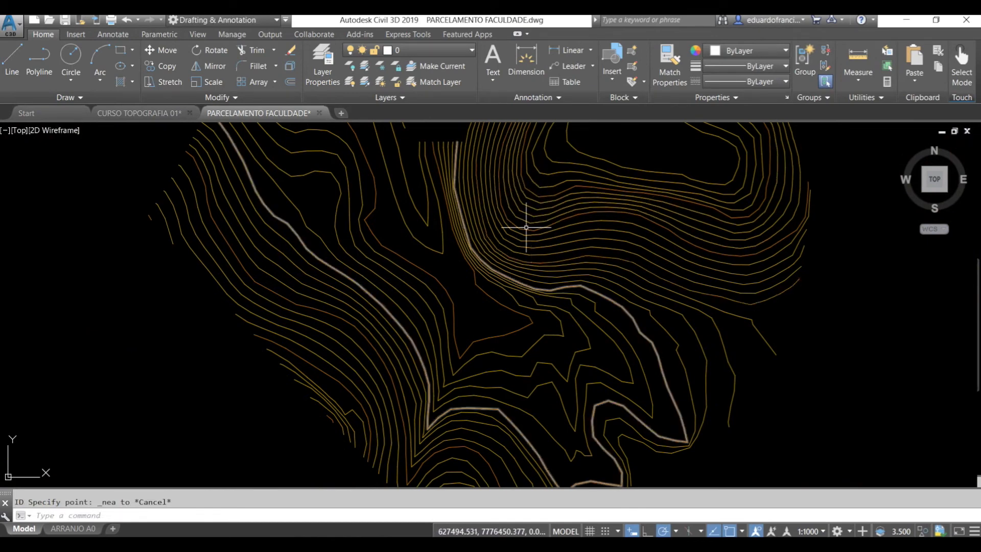
Step: Query a contour near the hilltop with ID and Nearest snap, examine the western slope and whole terrain, and exit the command
text(id)
key(Return)
shift+right_click(532, 192)
key(r)
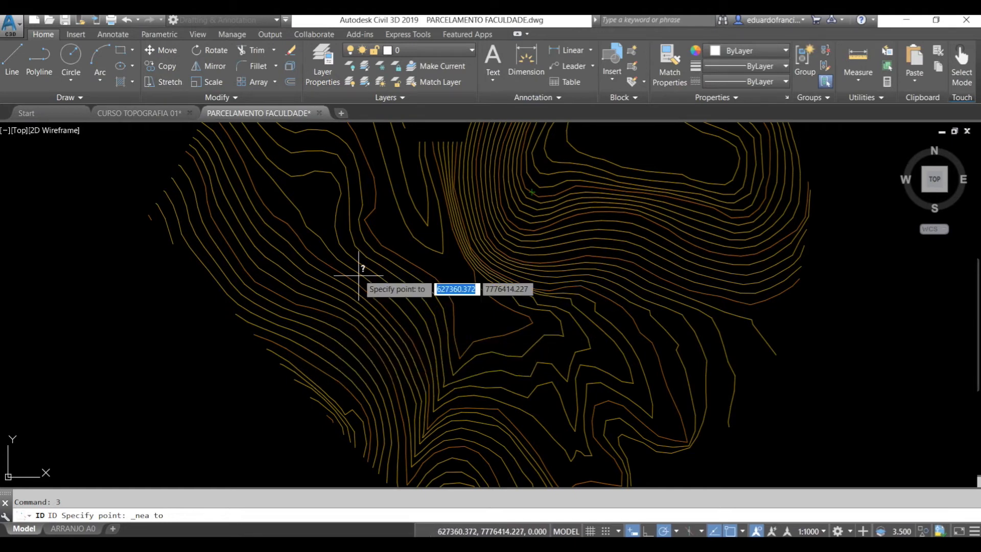
scroll(361, 264, down, 2)
middle_drag(424, 259, 405, 309)
scroll(466, 190, down, 2)
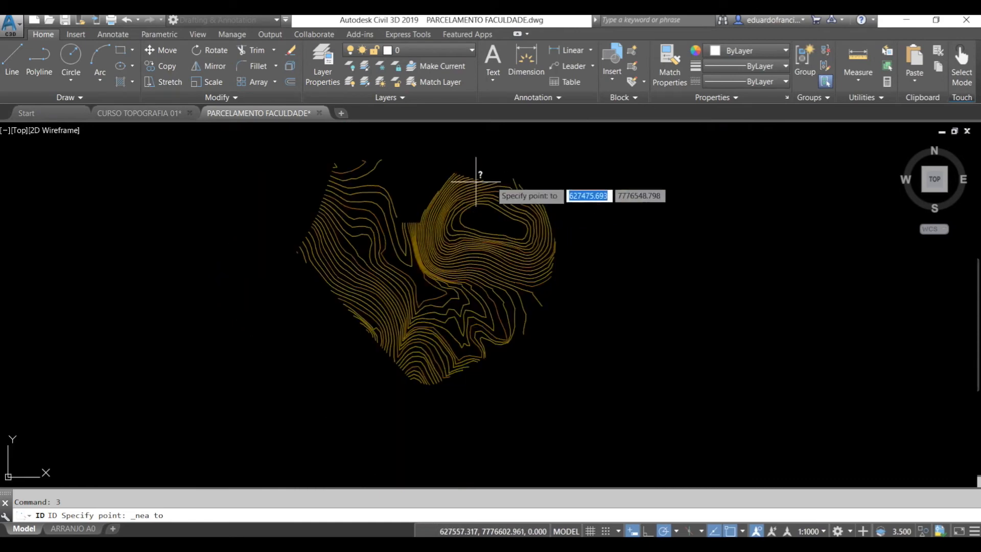
scroll(453, 255, up, 2)
key(Escape)
middle_drag(485, 227, 484, 255)
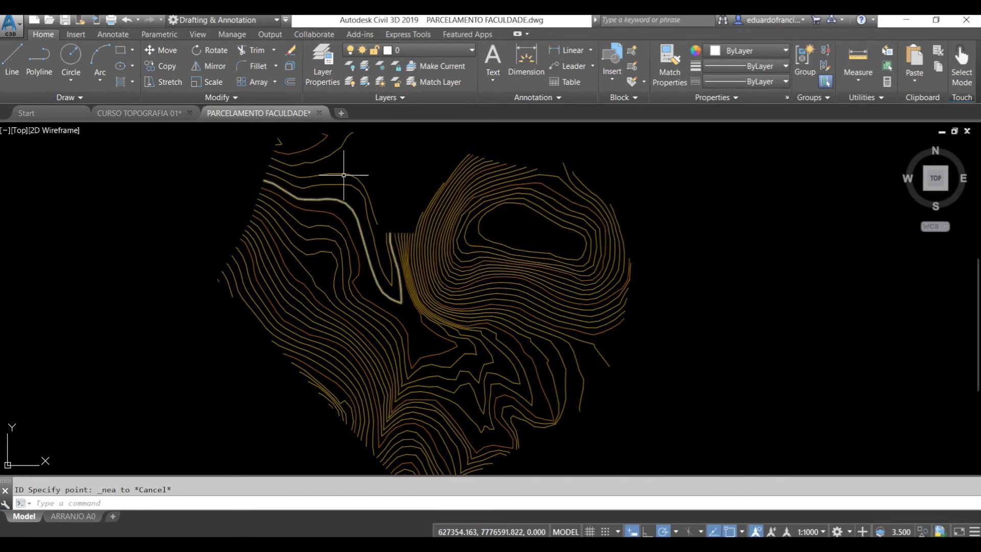
Step: End the object isolation and examine the northwest blocks of the subdivision plan
key(Return)
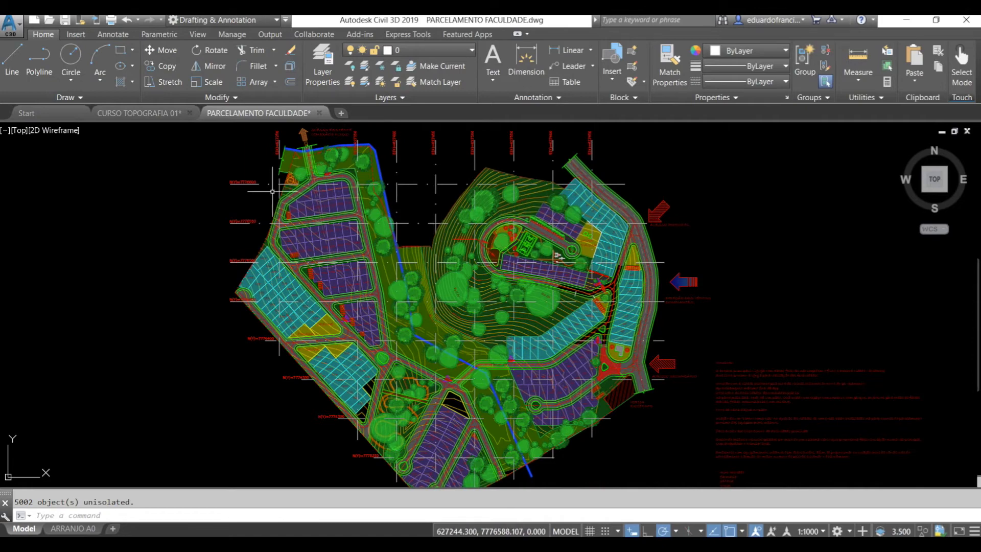
scroll(248, 144, up, 4)
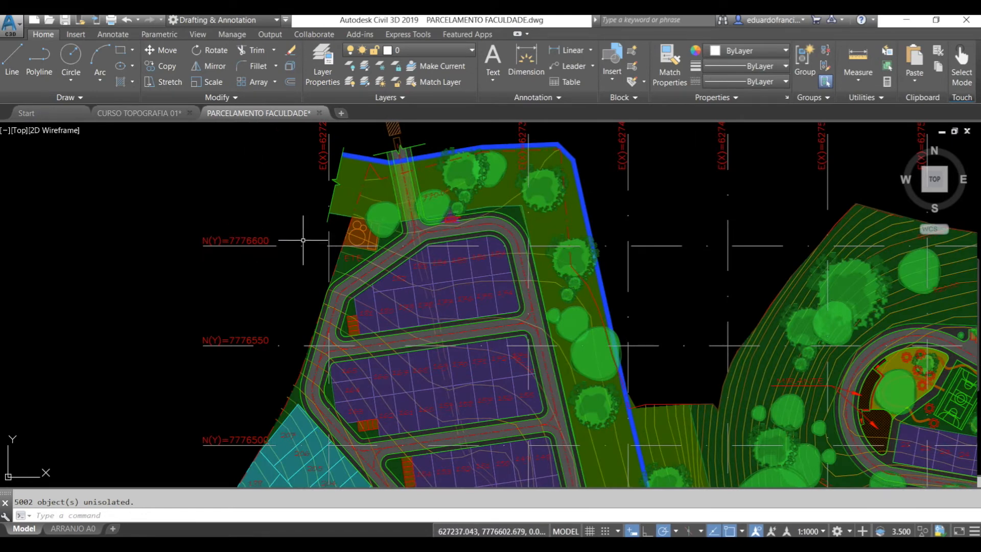
scroll(295, 186, down, 2)
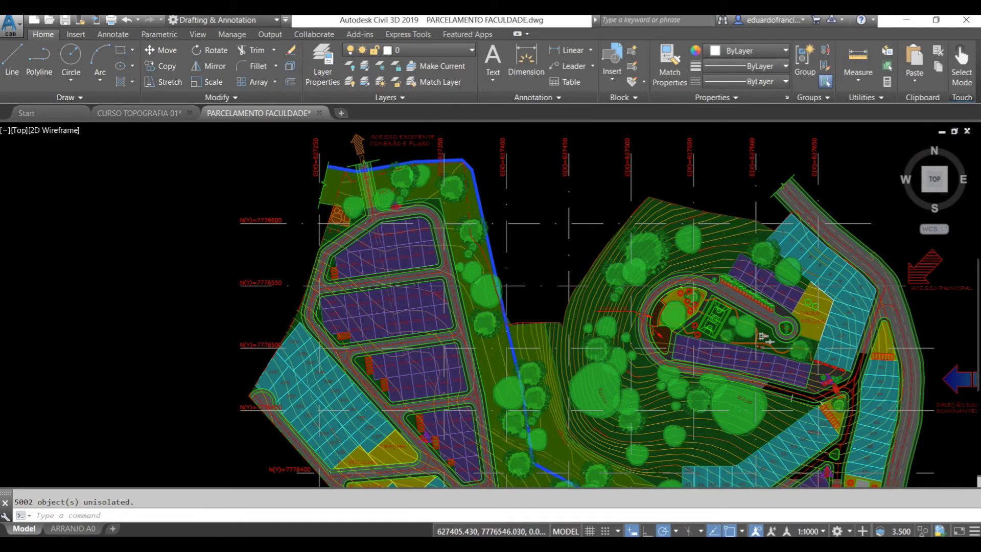
Step: Measure the distance from the green area's corner below the southeastern lots to the thick blue line
scroll(511, 235, down, 3)
scroll(582, 380, up, 5)
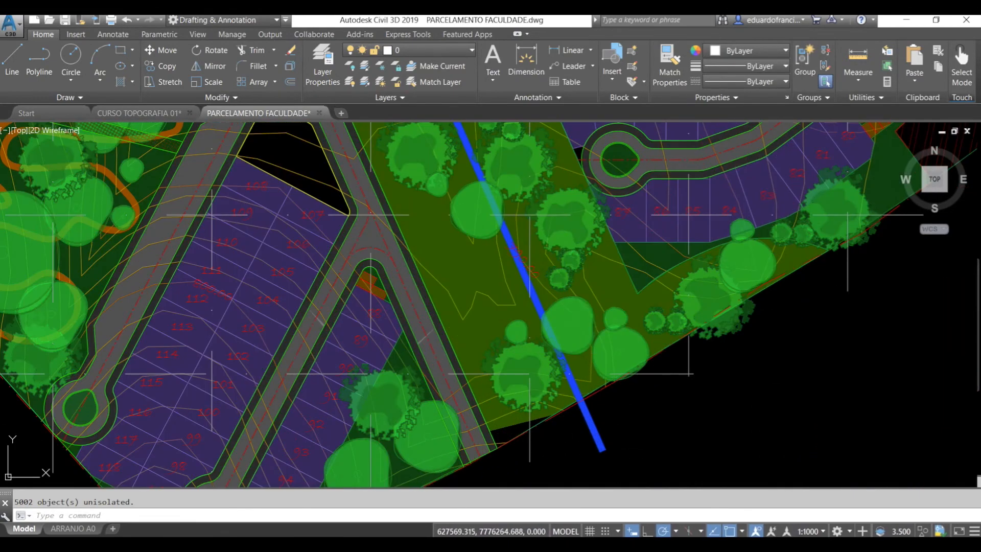
text(dist)
key(Return)
click(637, 295)
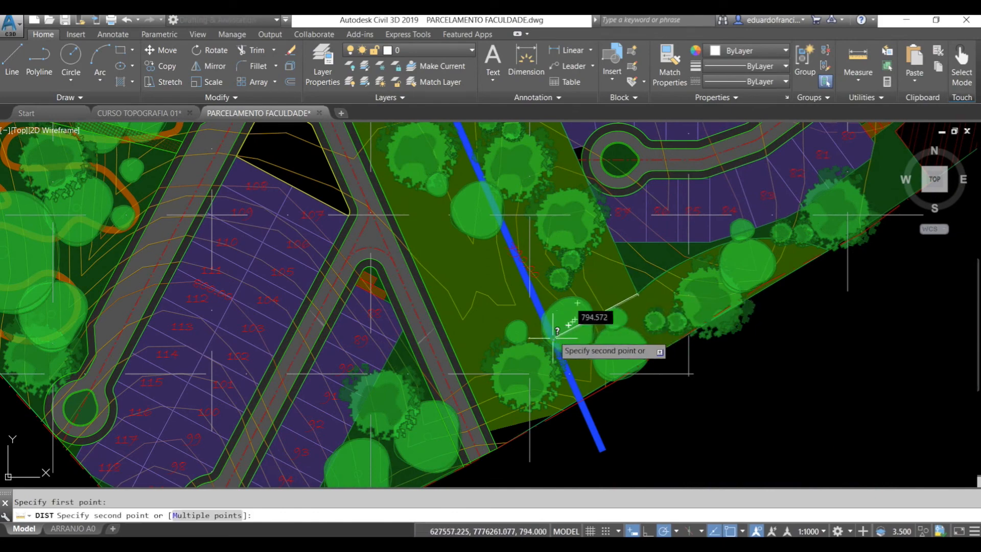
click(554, 336)
middle_drag(501, 215, 572, 444)
scroll(559, 174, up, 2)
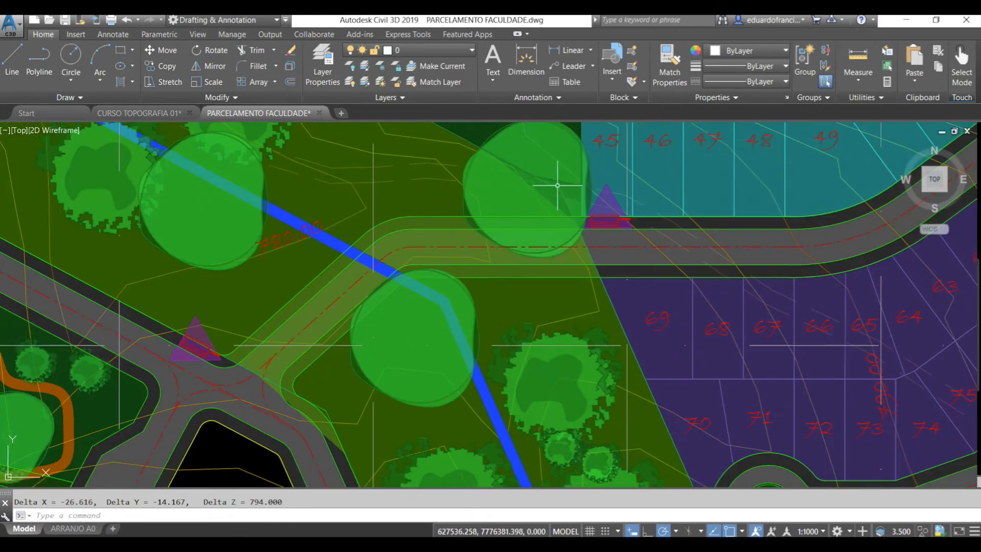
key(Return)
shift+right_click(563, 190)
key(e)
click(562, 191)
key(Escape)
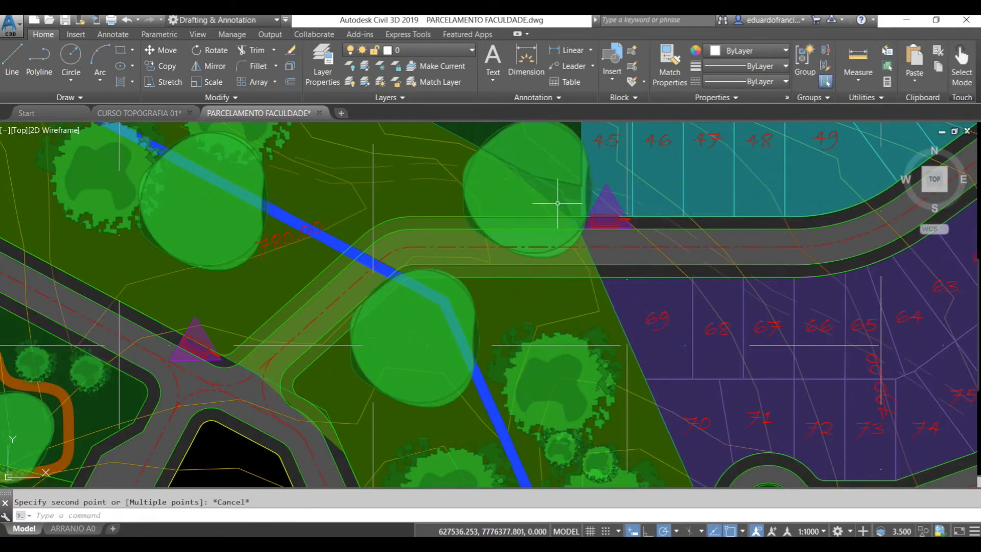
Step: Measure the distance from the blue line's bend south of the road to the point beneath the tree beside lot 45
key(Return)
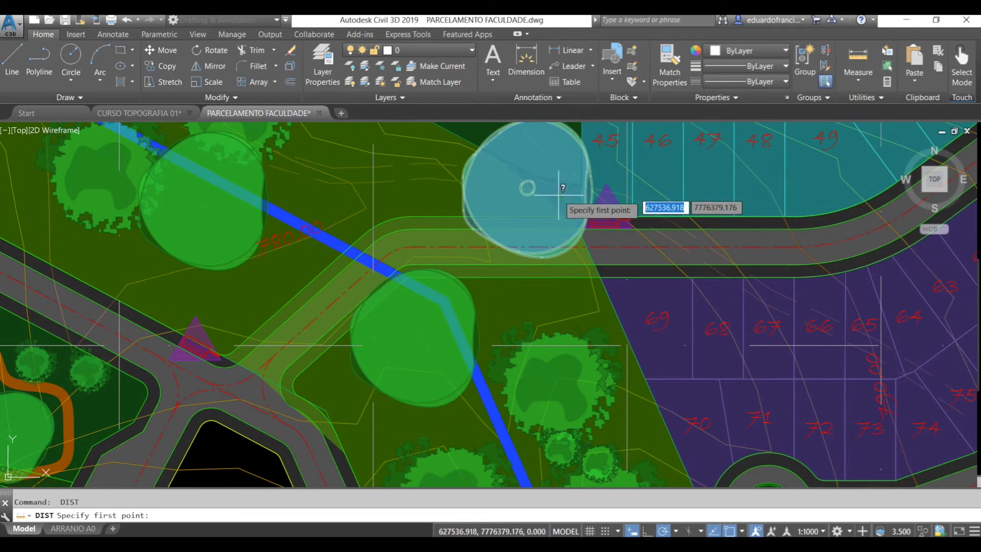
click(452, 294)
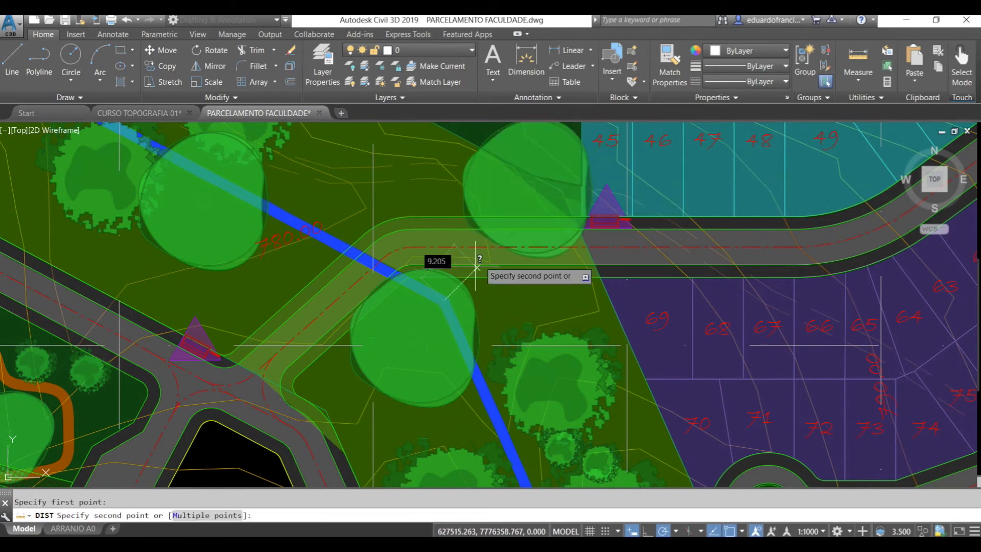
click(563, 192)
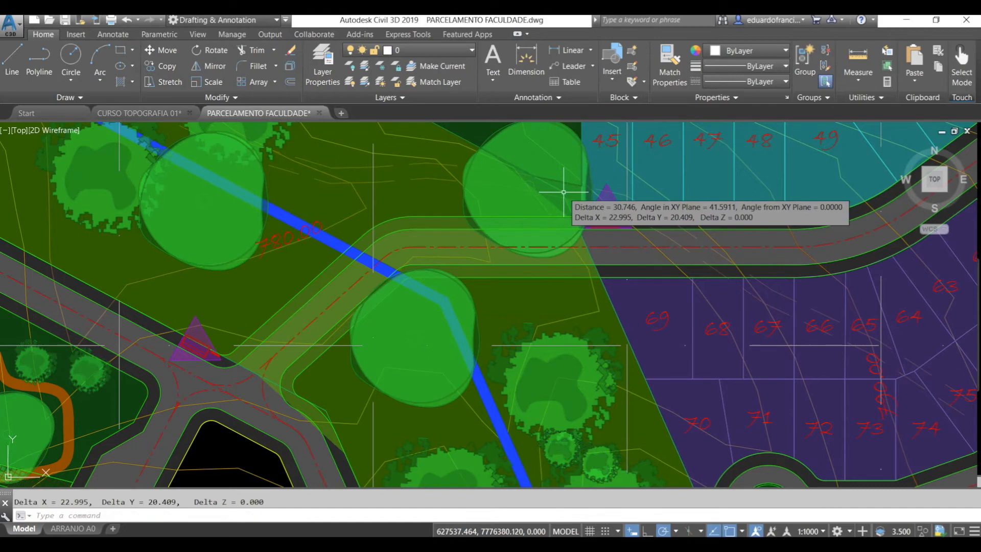
Step: Examine the whole subdivision plan along the blue line and the road crossing the central green area
scroll(563, 192, down, 6)
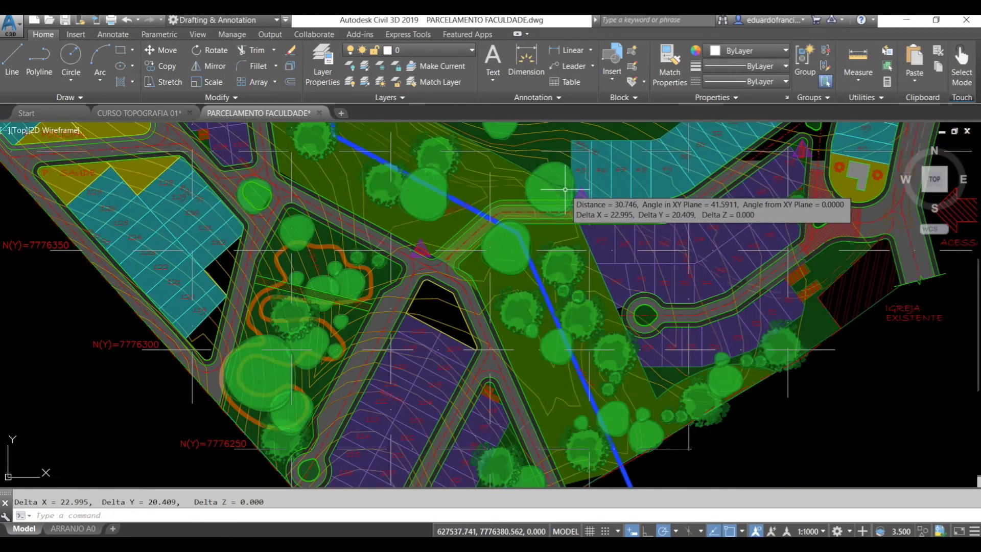
mouse_move(464, 208)
middle_down()
mouse_move(488, 318)
mouse_move(488, 383)
middle_up()
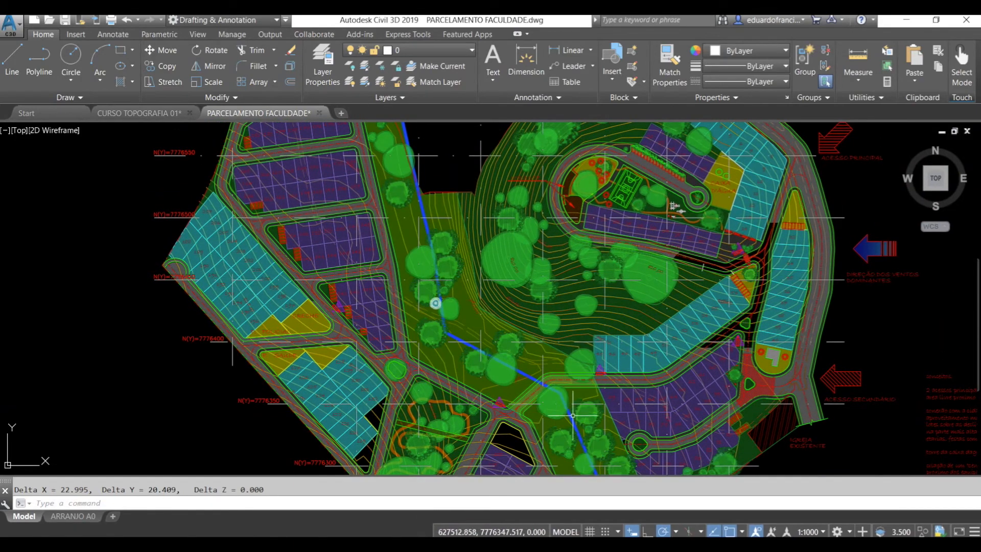
scroll(749, 309, down, 2)
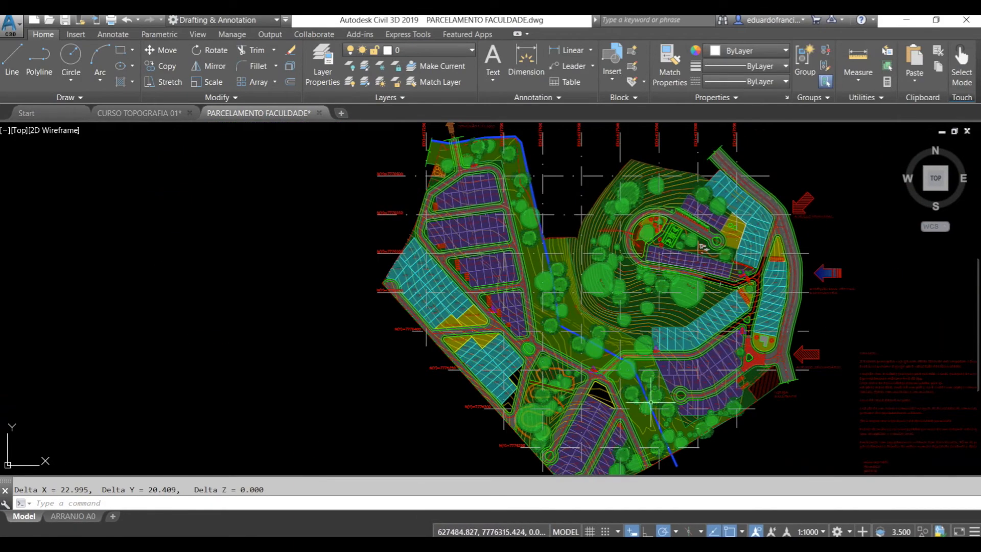
middle_drag(817, 417, 808, 389)
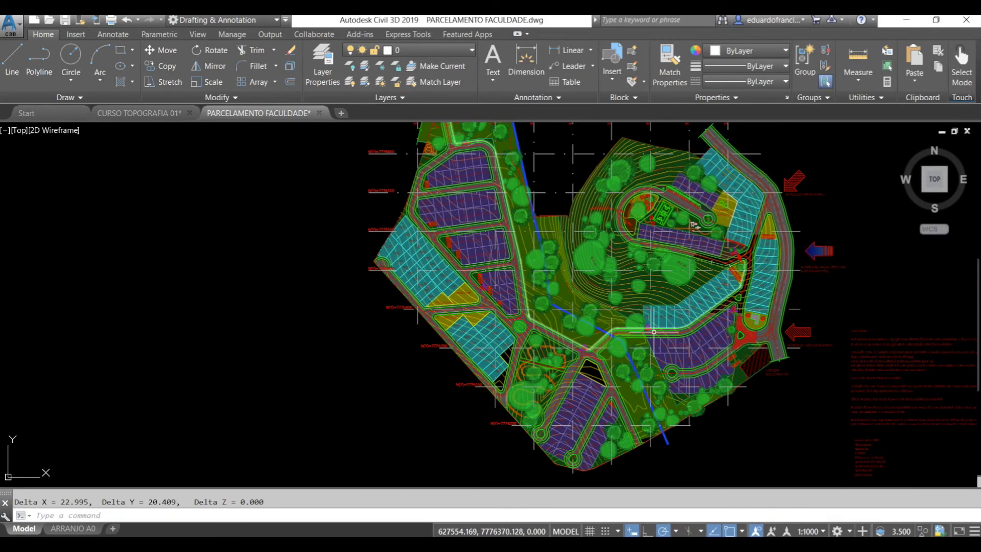
mouse_move(653, 332)
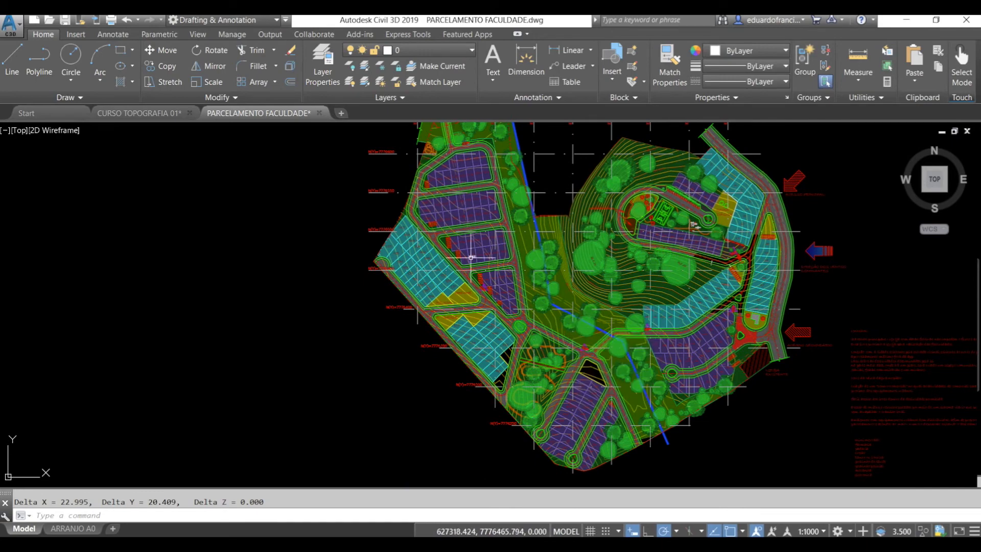
Step: Examine how the streets and lots of the western and southern blocks follow the contours, including the CRECHE and P. SAÚDE areas
scroll(440, 254, up, 6)
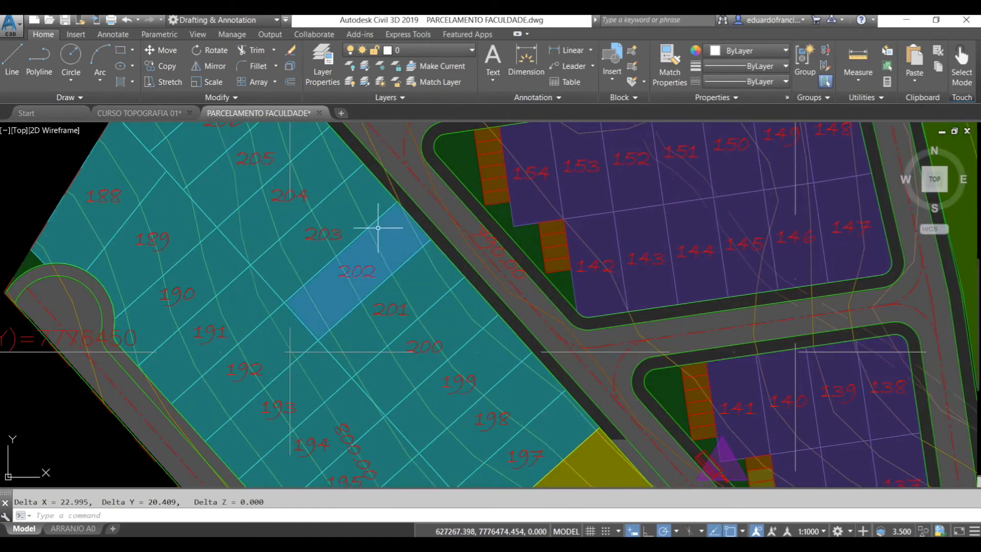
scroll(351, 175, down, 5)
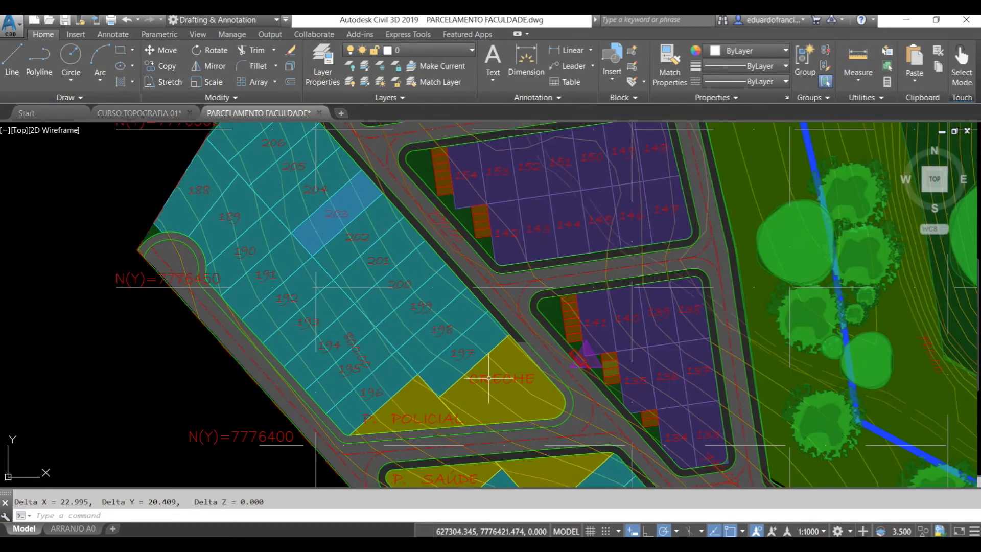
middle_drag(486, 376, 465, 244)
scroll(462, 312, up, 2)
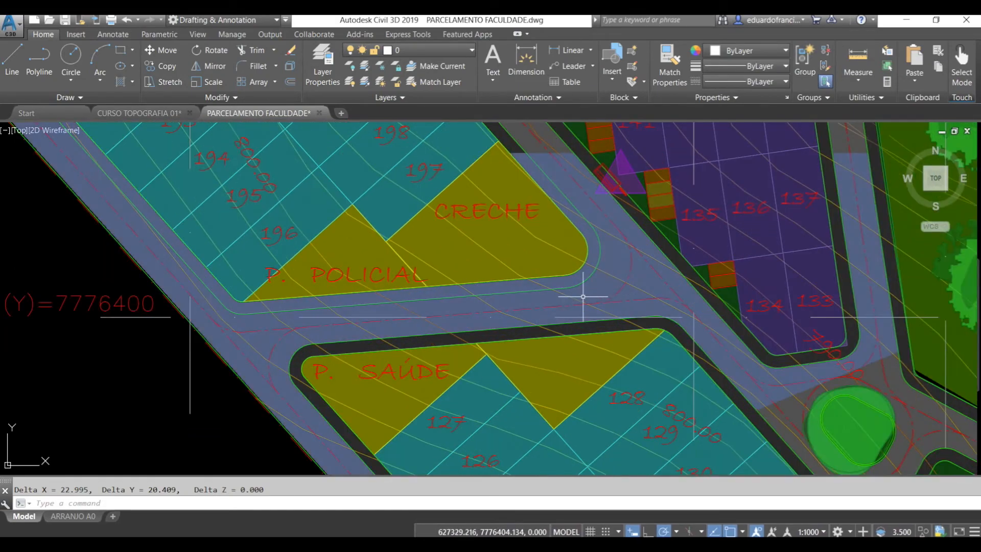
scroll(357, 317, down, 1)
scroll(565, 237, down, 2)
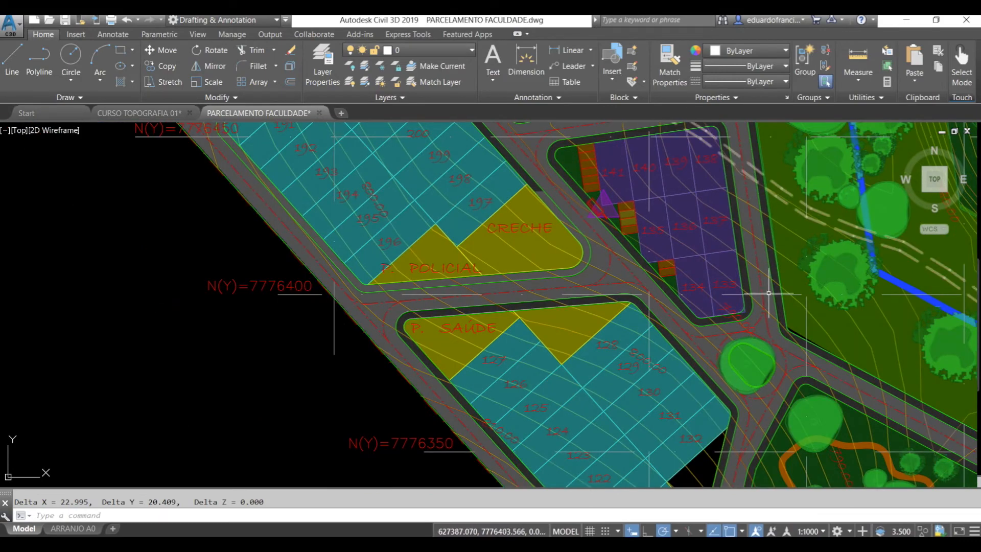
mouse_move(772, 415)
middle_down()
mouse_move(749, 335)
mouse_move(737, 221)
mouse_move(528, 209)
middle_up()
middle_drag(858, 402, 746, 236)
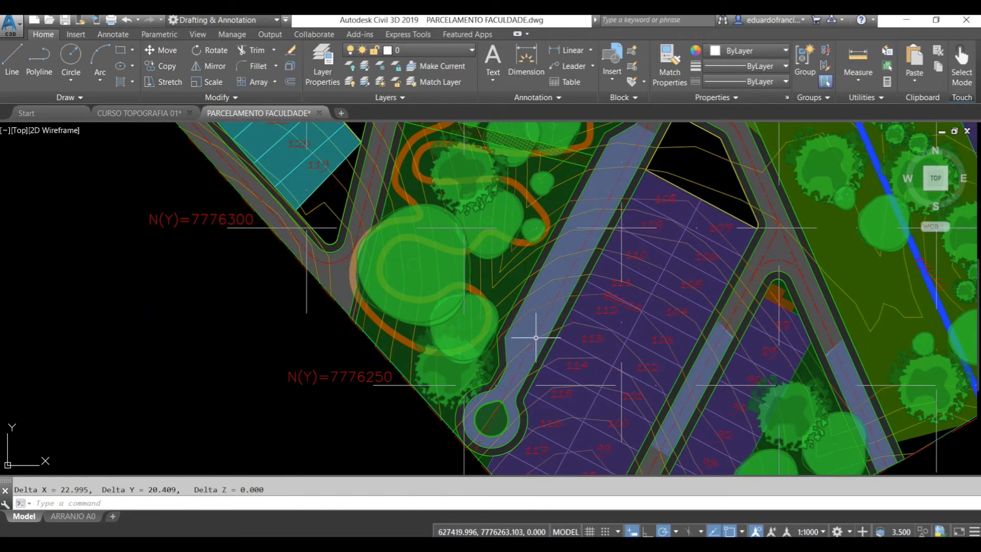
middle_drag(711, 221, 726, 347)
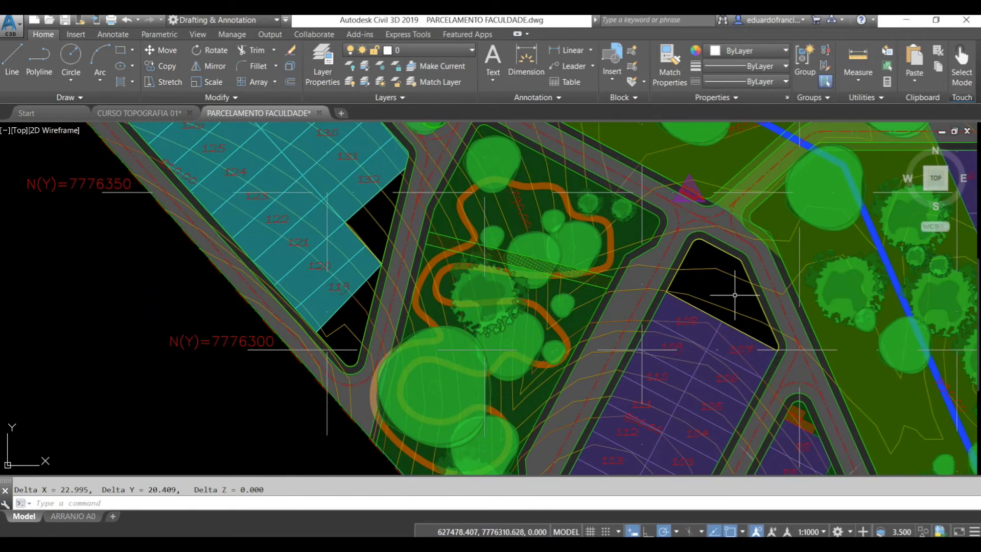
middle_drag(755, 193, 547, 324)
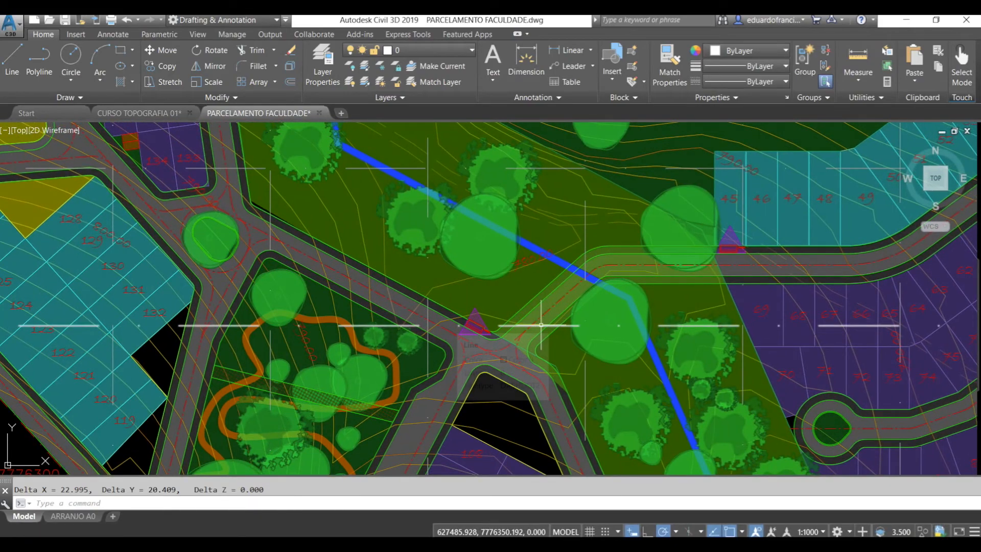
mouse_move(405, 197)
middle_down()
mouse_move(672, 353)
mouse_move(719, 408)
middle_up()
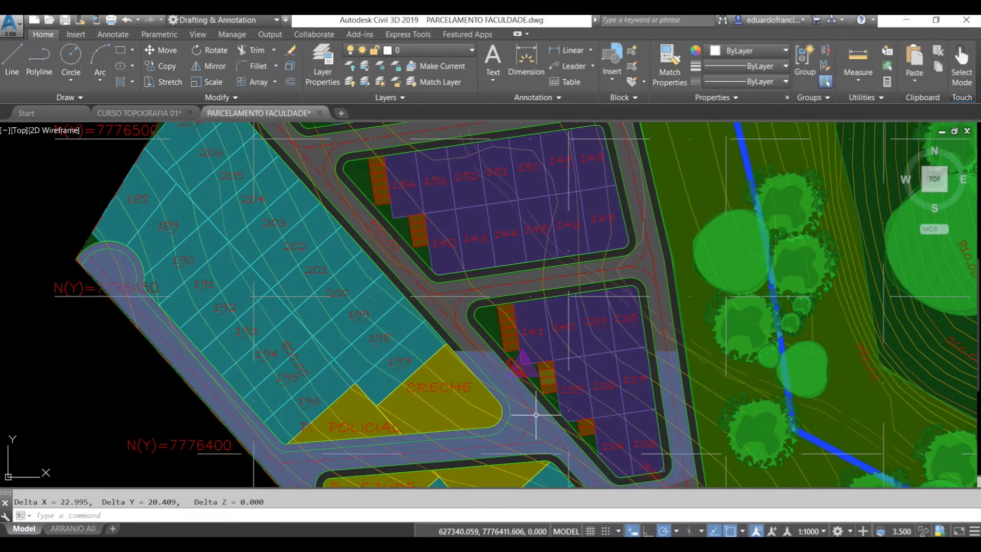
Step: Highlight the master contour along the street east of lots 197 to 206 and follow it past the northwest blocks to the hill
click(394, 261)
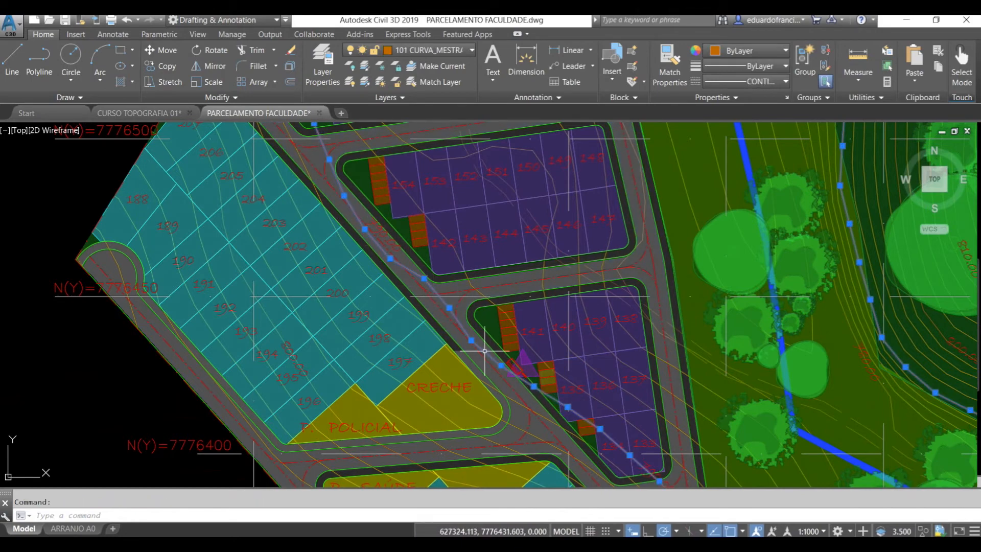
middle_drag(329, 207, 384, 334)
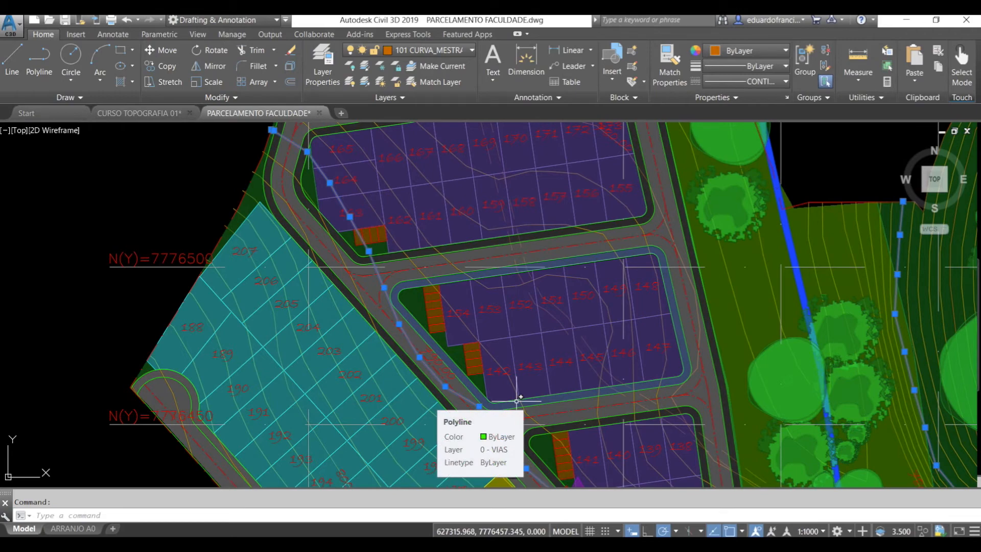
scroll(490, 360, down, 2)
middle_drag(461, 239, 409, 350)
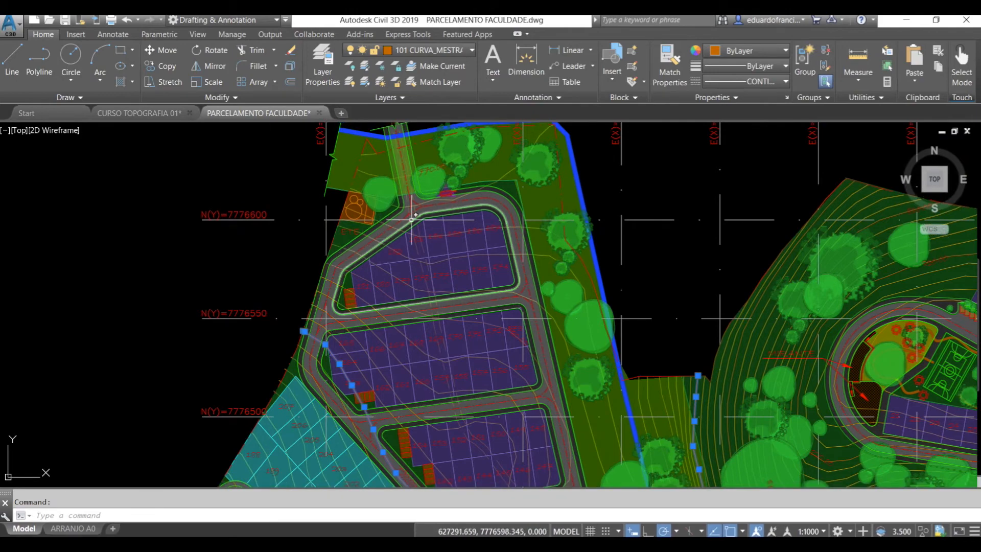
mouse_move(808, 341)
middle_down()
mouse_move(634, 254)
mouse_move(446, 215)
middle_up()
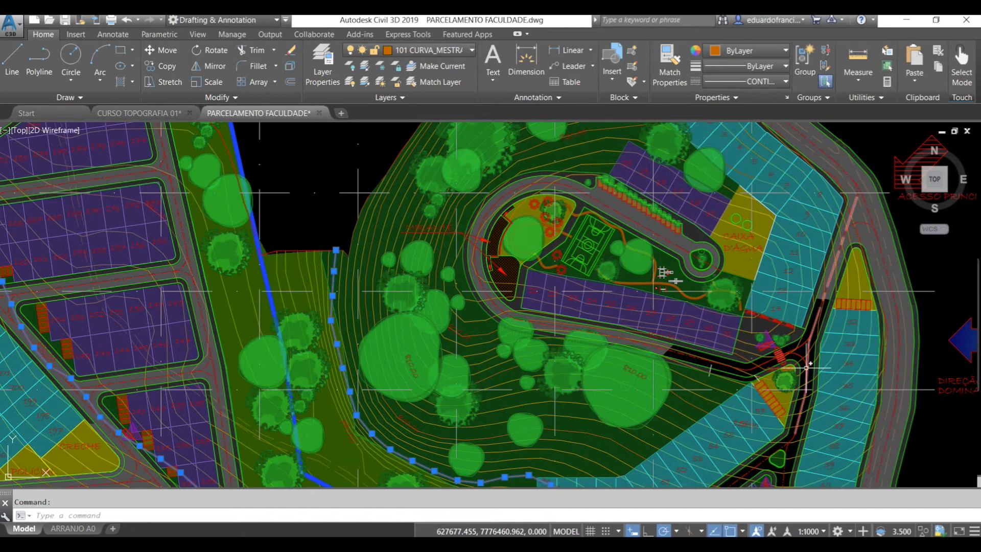
Step: Highlight the contour at the hilltop road near lot 57, clear the selection, and query its elevation with ID
scroll(806, 366, up, 2)
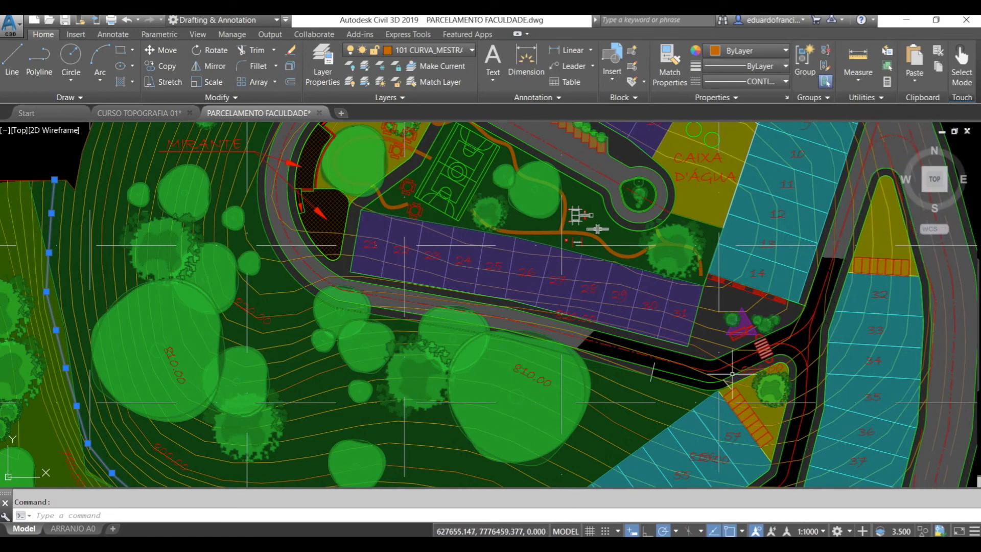
click(711, 376)
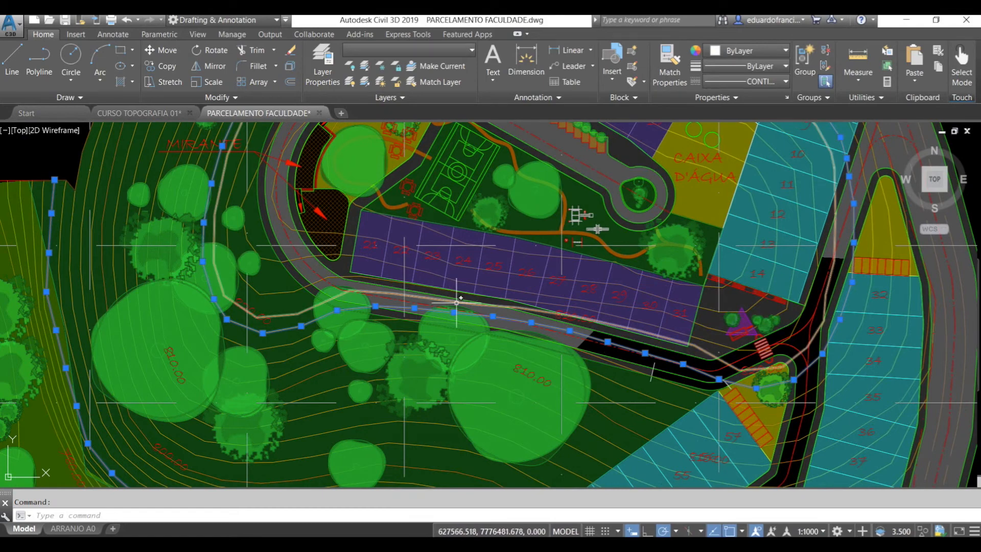
key(Escape)
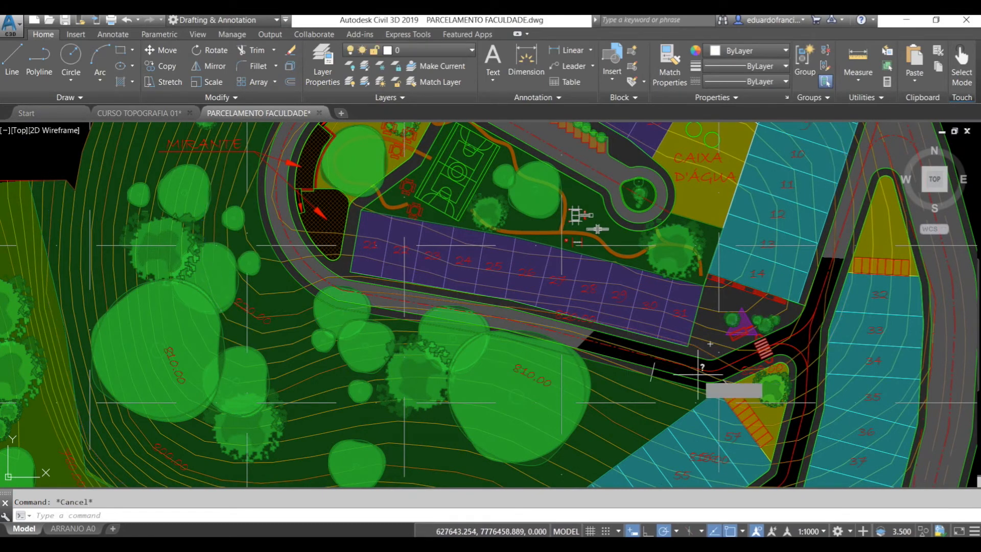
text(id)
key(Return)
scroll(710, 381, up, 2)
click(707, 374)
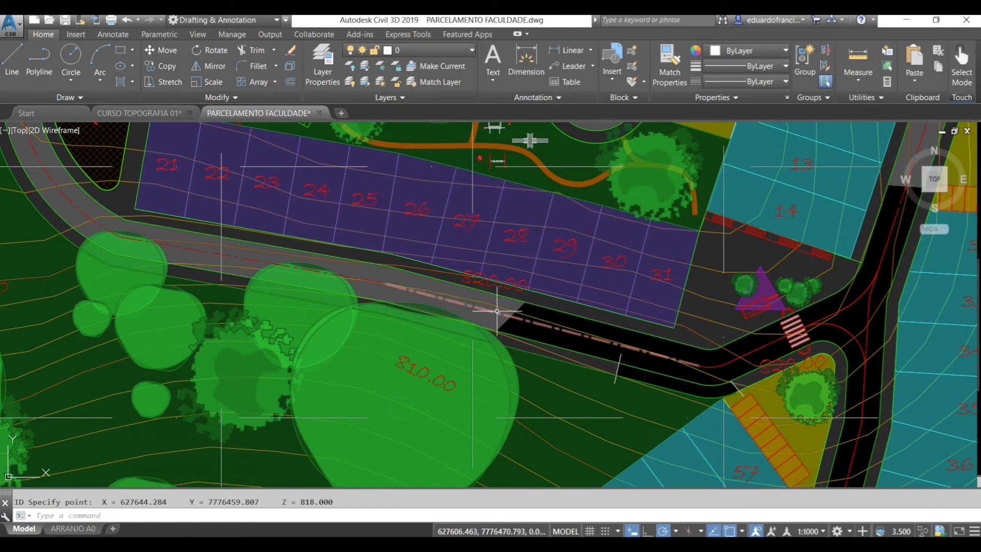
Step: Highlight the secondary contour along the road south of lots 21 to 31, compare it with the road loop, and clear the selection
click(562, 323)
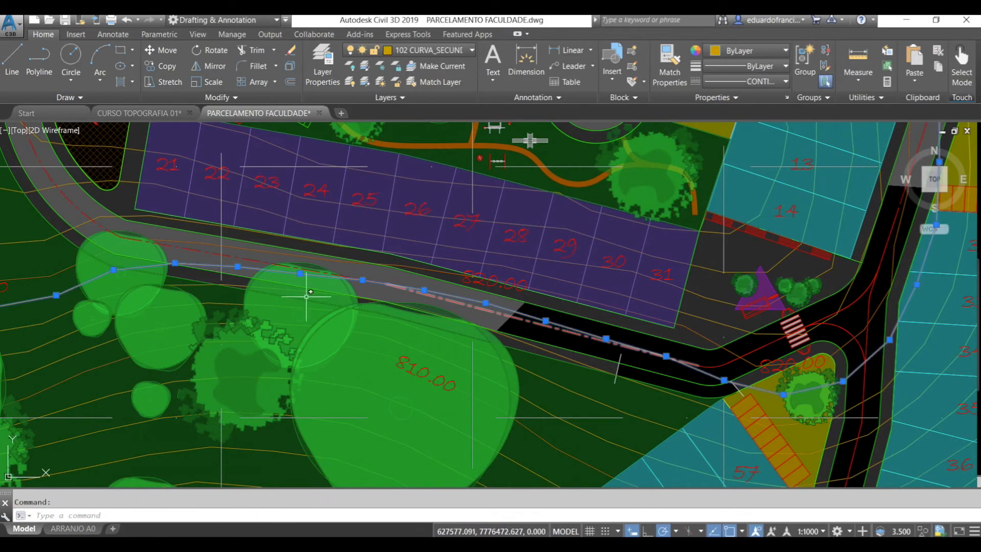
scroll(194, 281, down, 2)
mouse_move(188, 237)
middle_down()
mouse_move(214, 261)
mouse_move(249, 325)
middle_up()
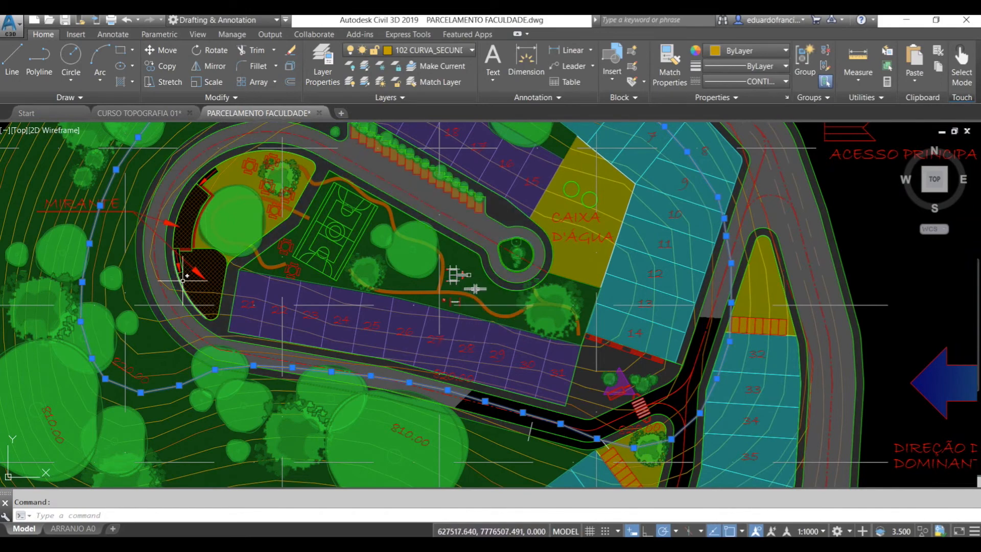
key(Escape)
scroll(552, 416, down, 2)
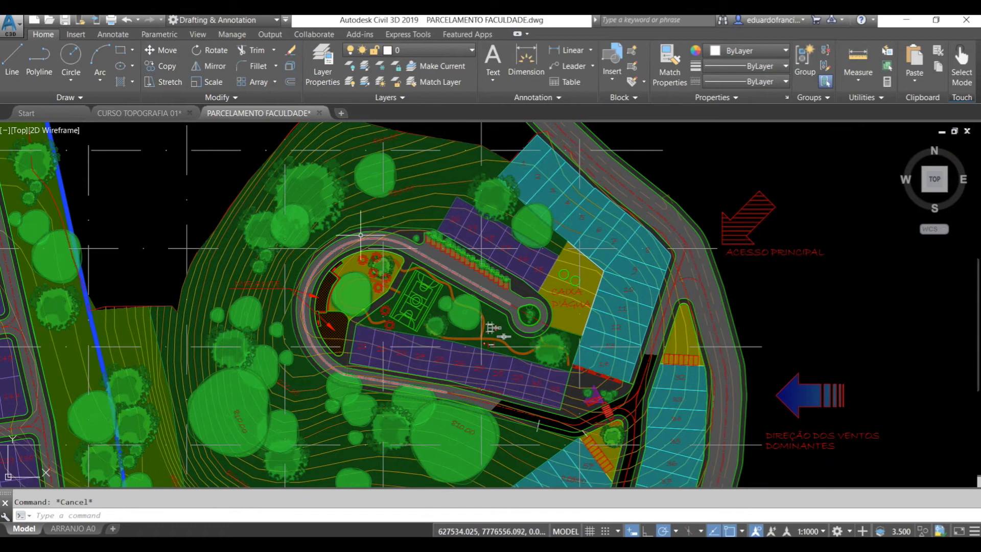
scroll(389, 245, down, 4)
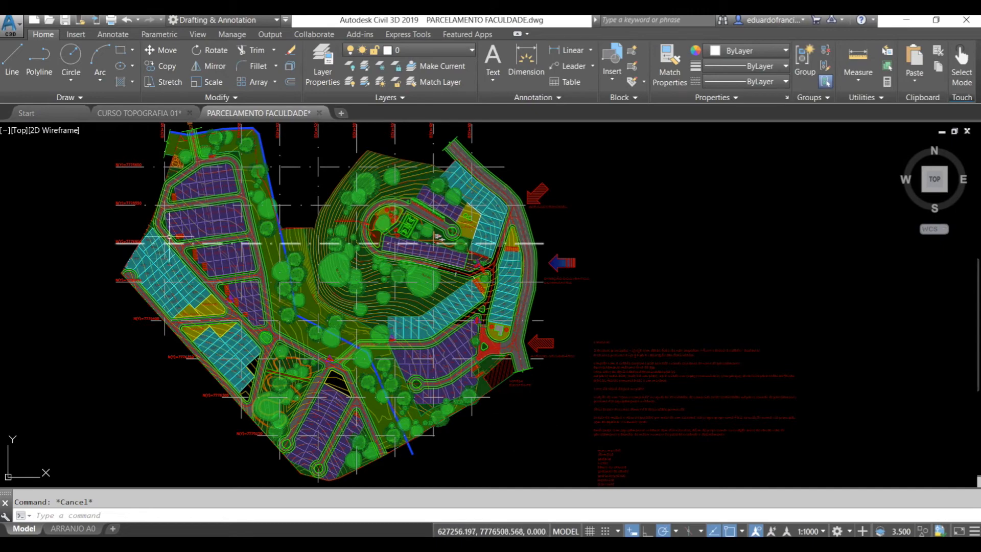
Step: Measure the width of the sidewalk strip between the street and the northern frontage of lots 166 to 168 with DIST
scroll(179, 212, up, 2)
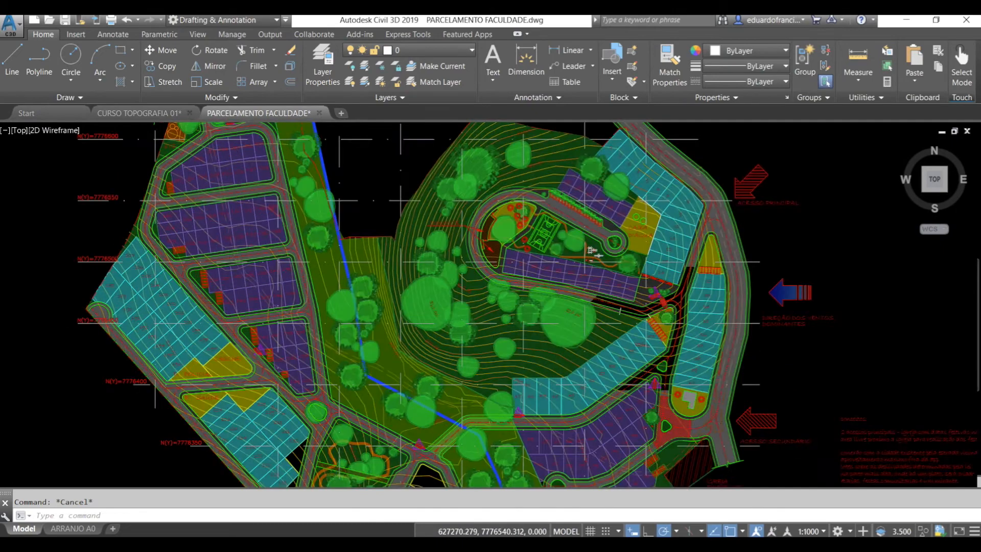
scroll(194, 209, up, 2)
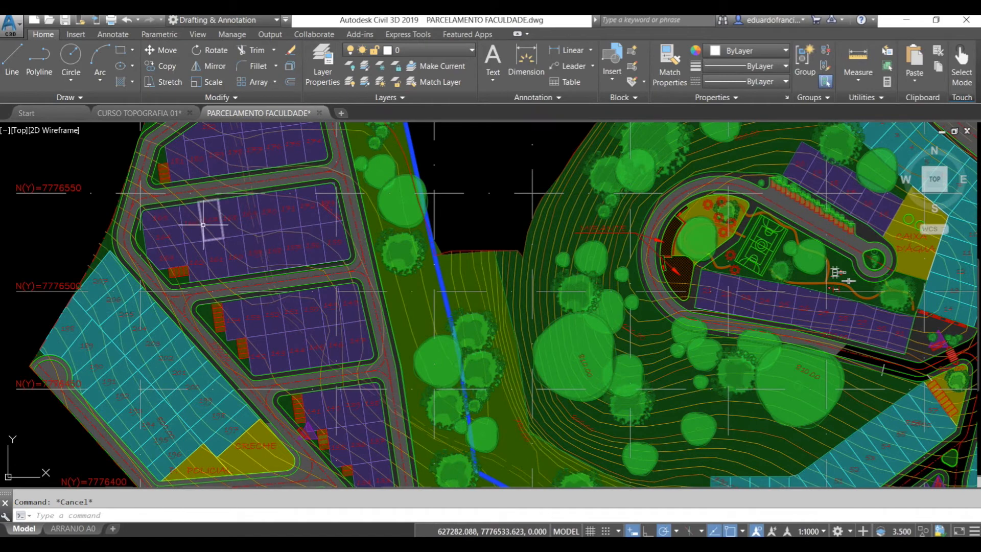
scroll(203, 224, up, 2)
text(dist)
key(Return)
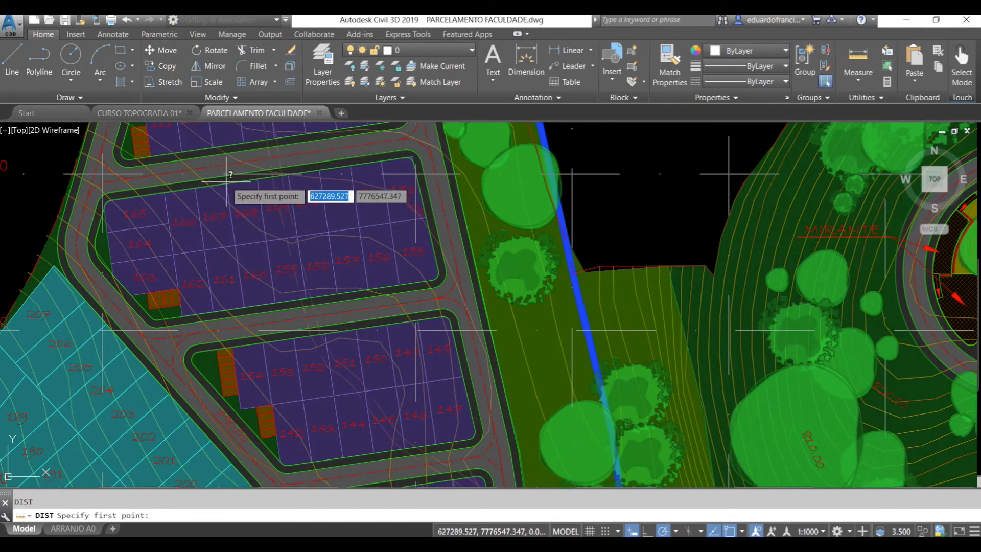
click(236, 245)
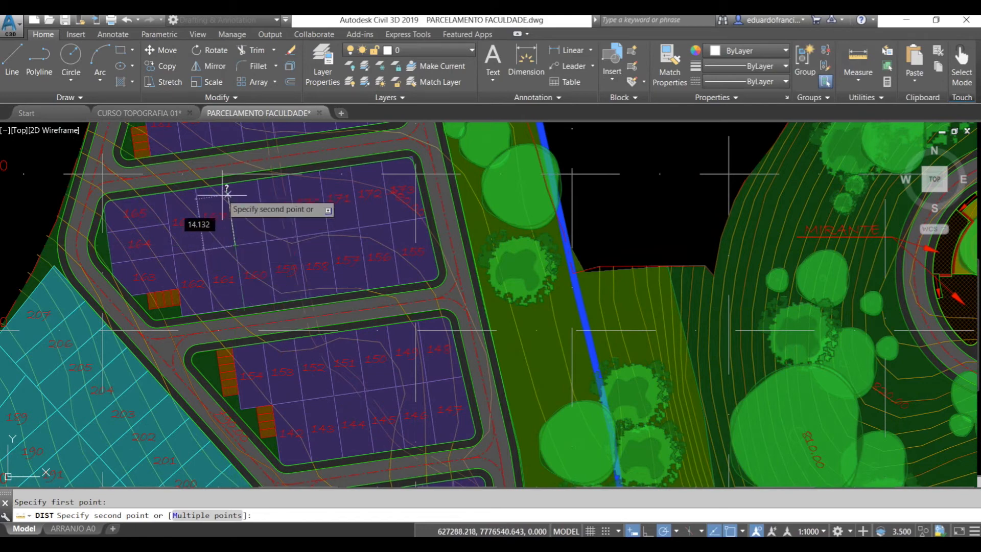
scroll(226, 181, up, 10)
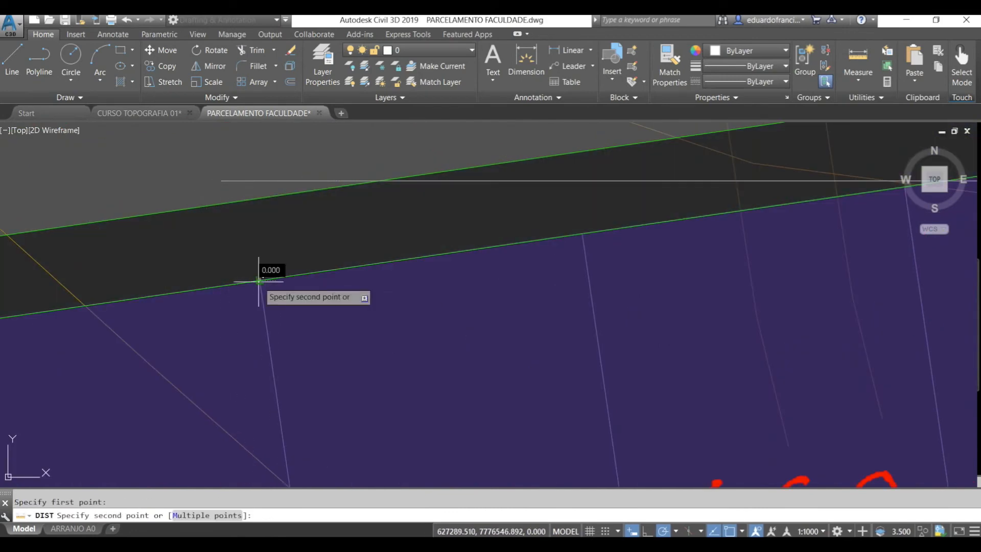
click(248, 200)
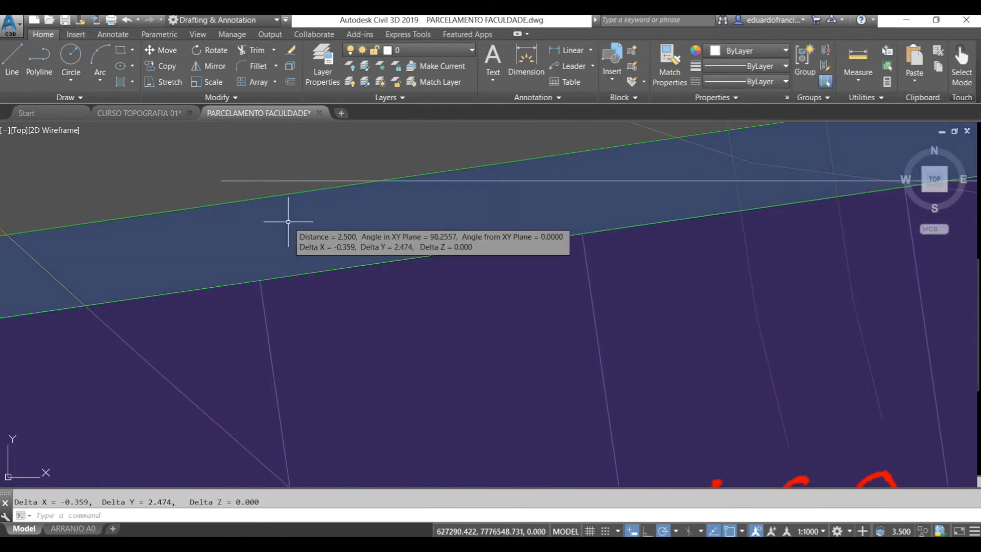
Step: Measure the street frontage of lot 167 with DIST
scroll(288, 221, down, 5)
key(Return)
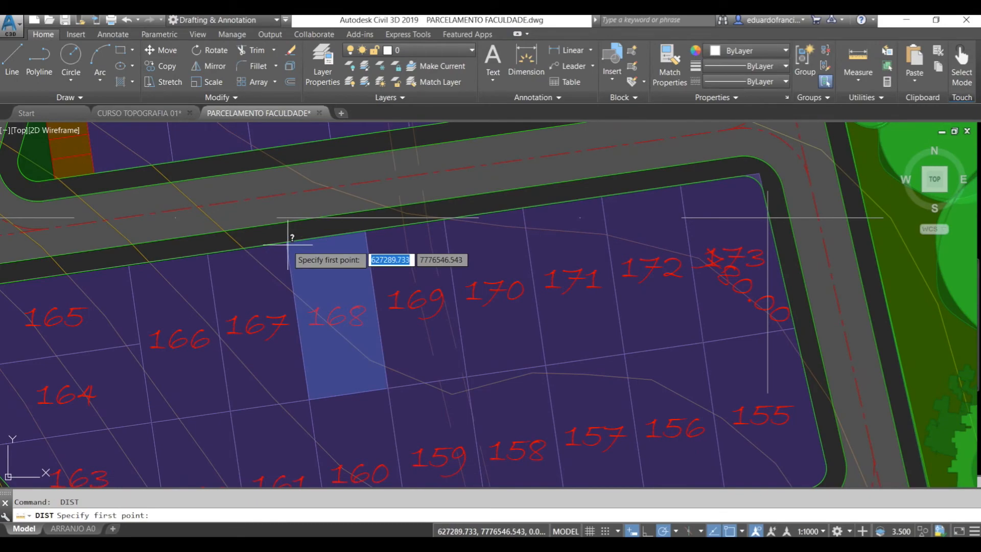
click(257, 250)
click(210, 253)
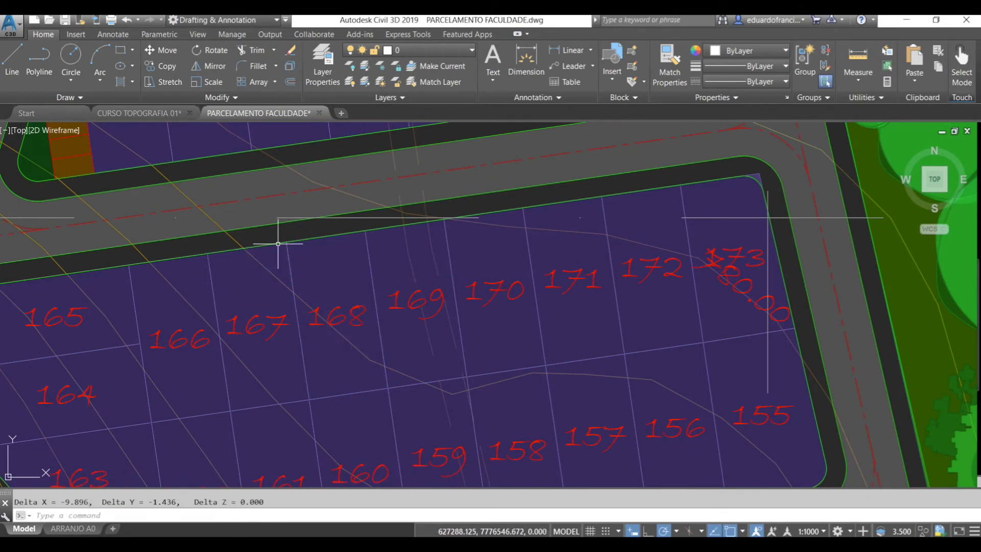
Step: Check the rear width and the depth of lot 199 with DIST, leaving the command without fixing a second point
scroll(323, 256, down, 6)
middle_drag(341, 344, 349, 195)
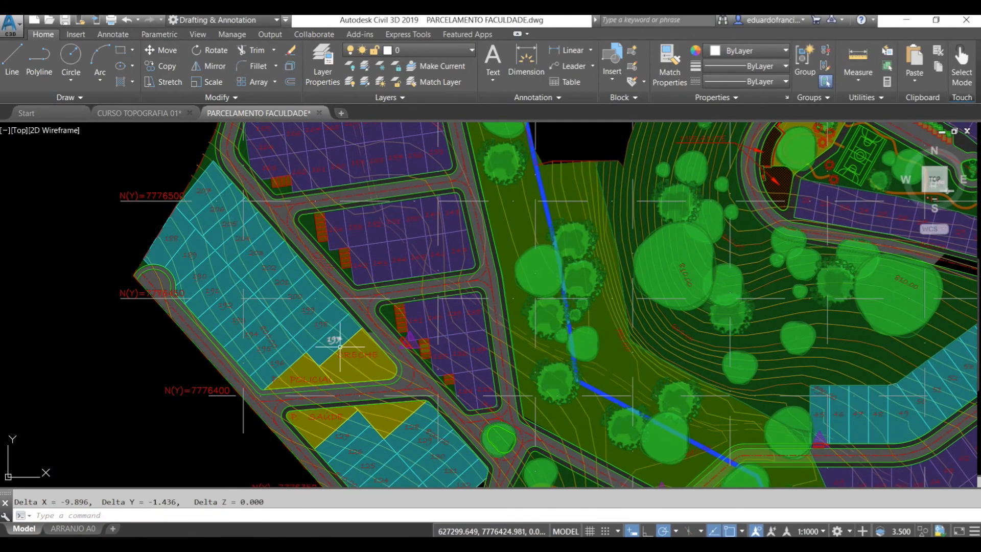
scroll(295, 332, up, 5)
key(Return)
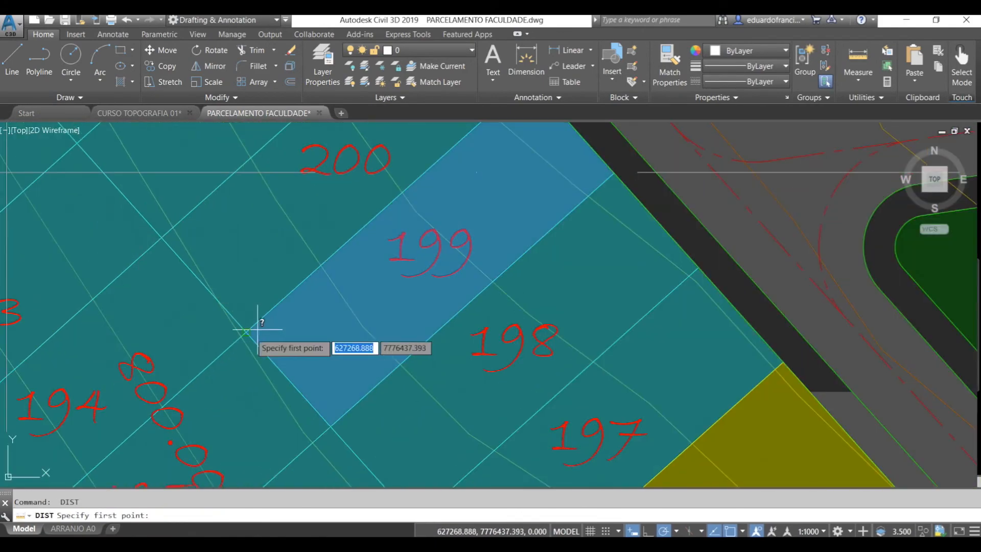
click(250, 336)
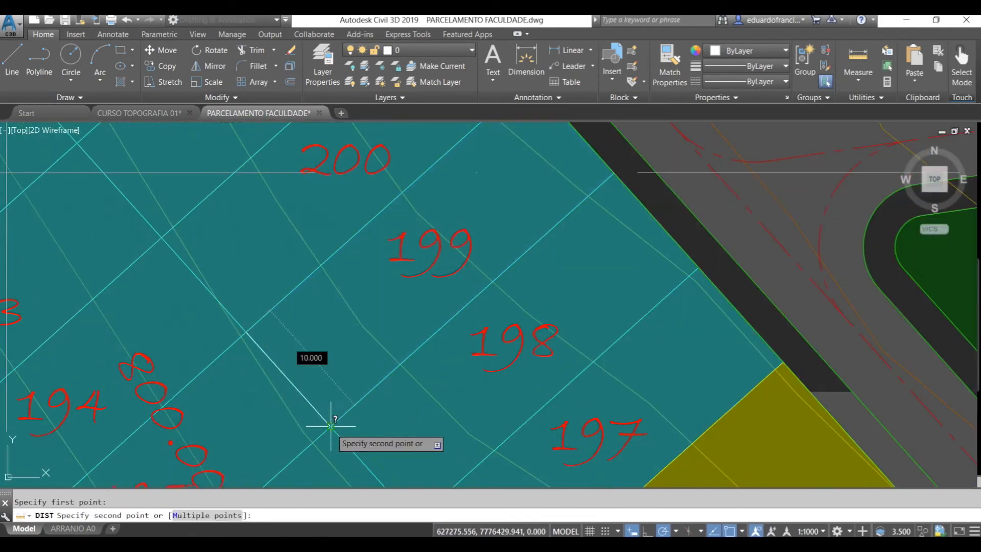
middle_drag(460, 192, 455, 276)
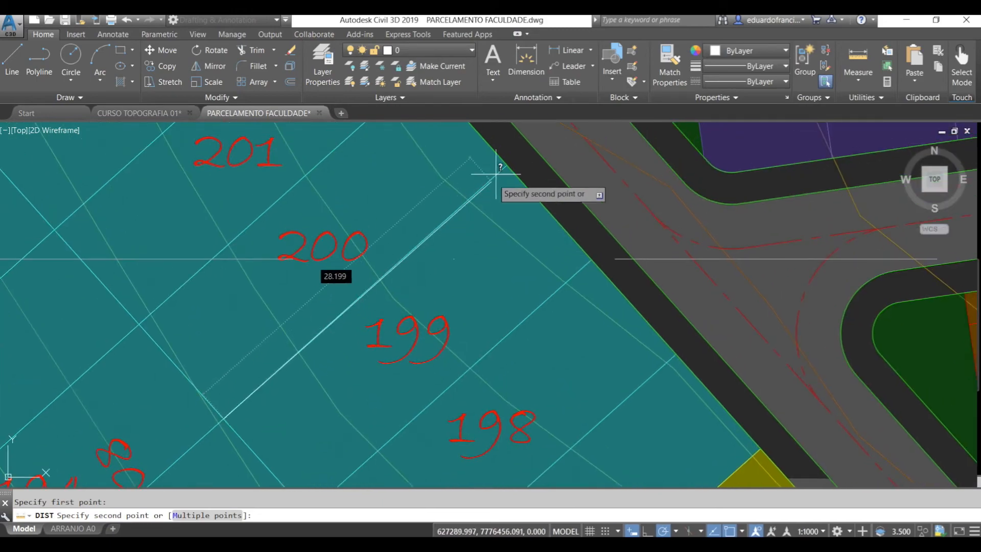
scroll(506, 165, down, 4)
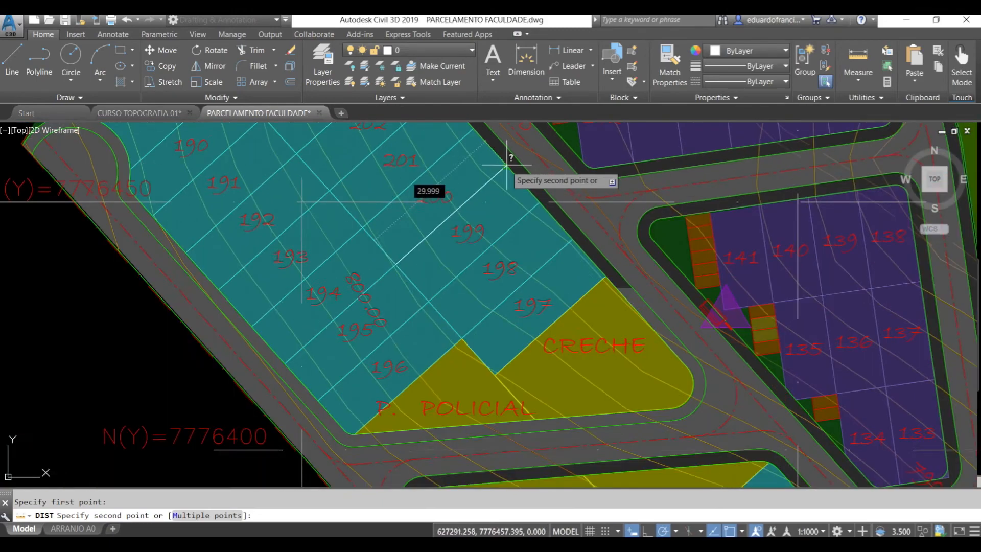
key(Escape)
Step: Open the ARRANJO A0 layout and examine the MIRANTE cross-section, the street cross-section and the bus stop's front view
scroll(506, 165, down, 6)
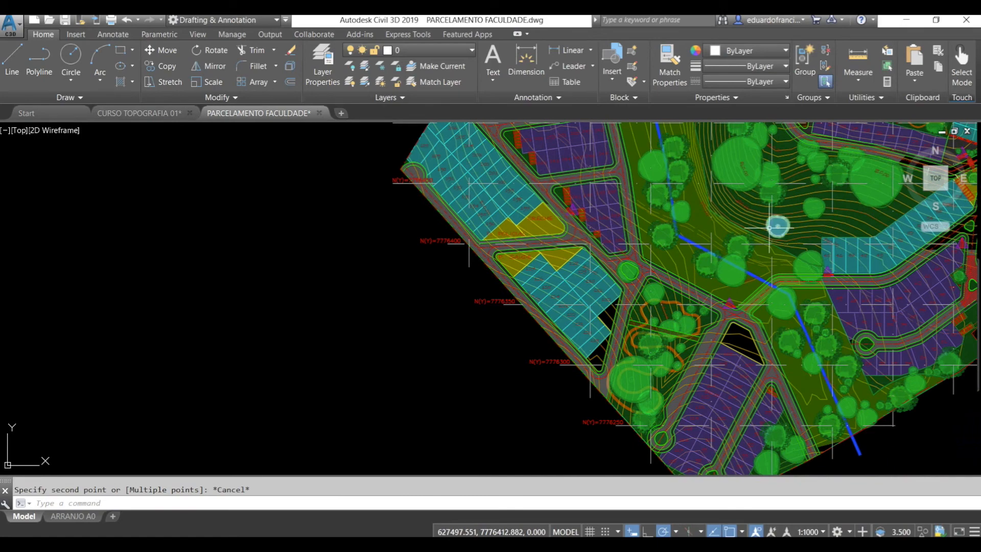
middle_click(685, 201)
middle_click(685, 201)
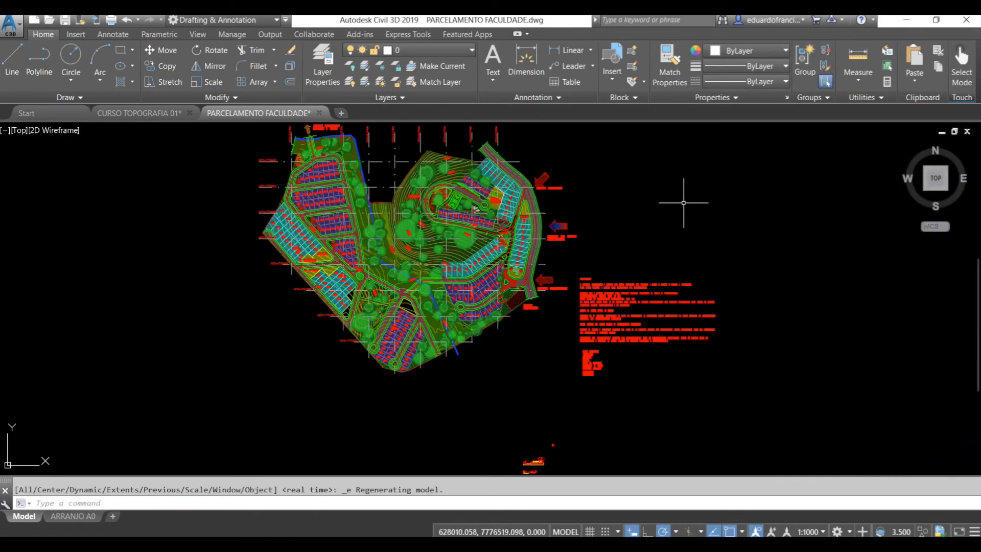
click(62, 517)
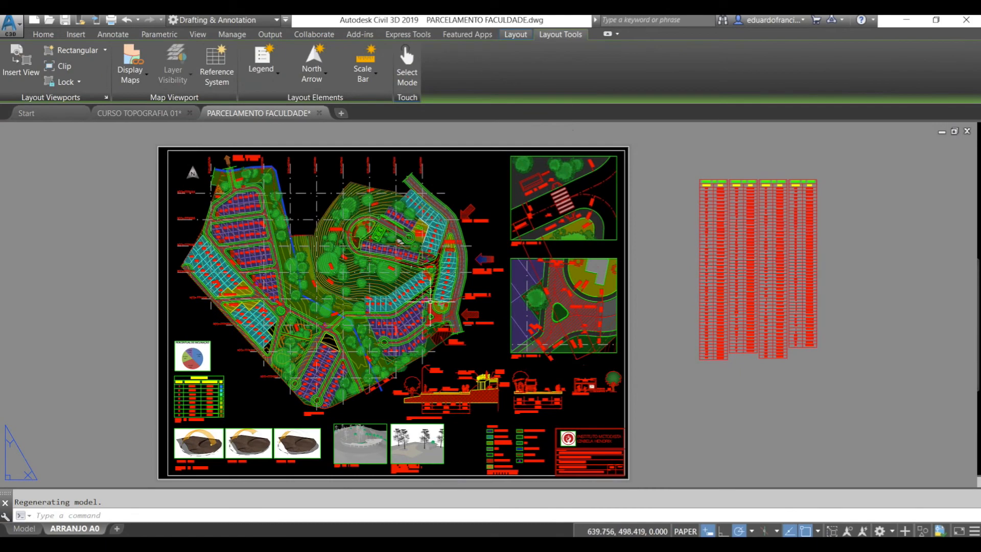
scroll(456, 408, up, 6)
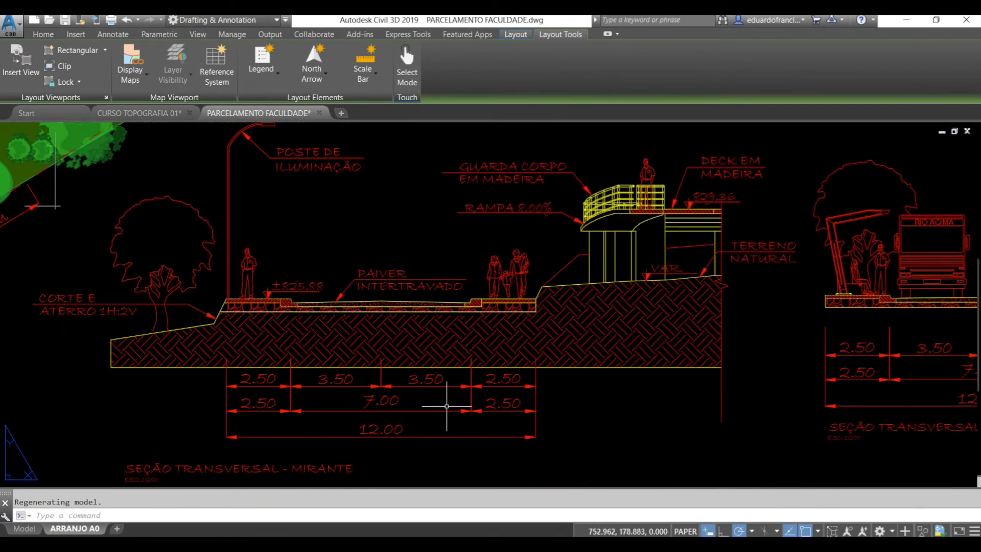
scroll(442, 402, up, 2)
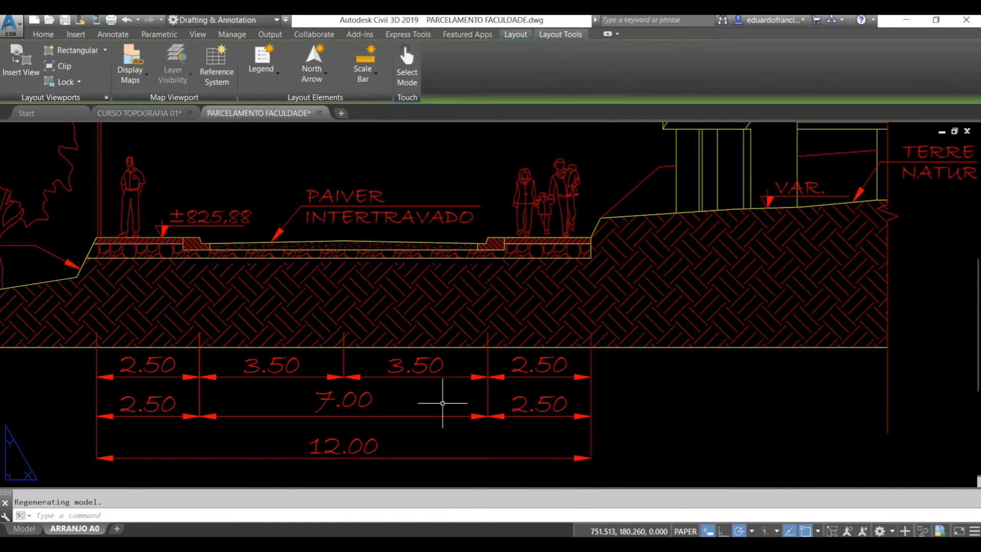
scroll(461, 323, down, 2)
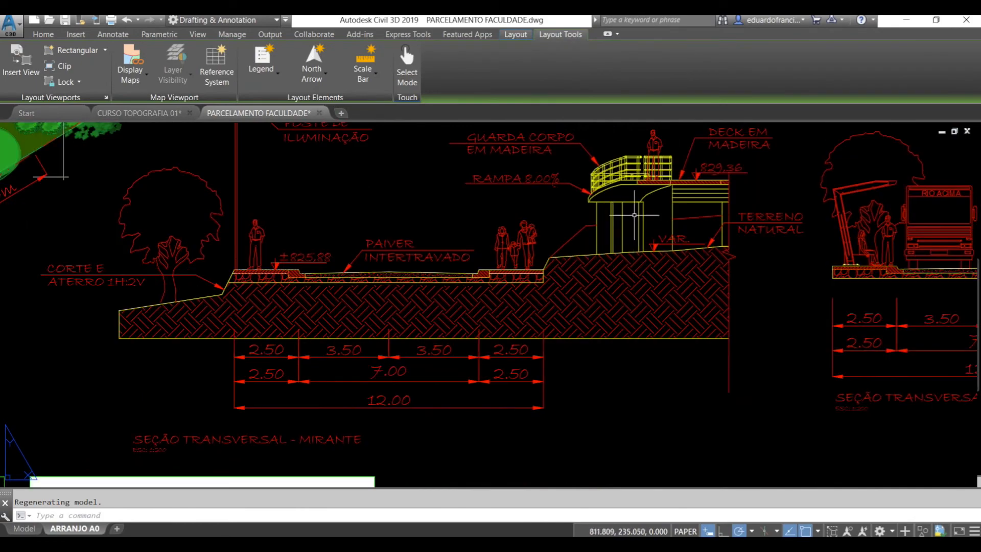
mouse_move(788, 260)
middle_down()
mouse_move(645, 283)
mouse_move(350, 280)
middle_up()
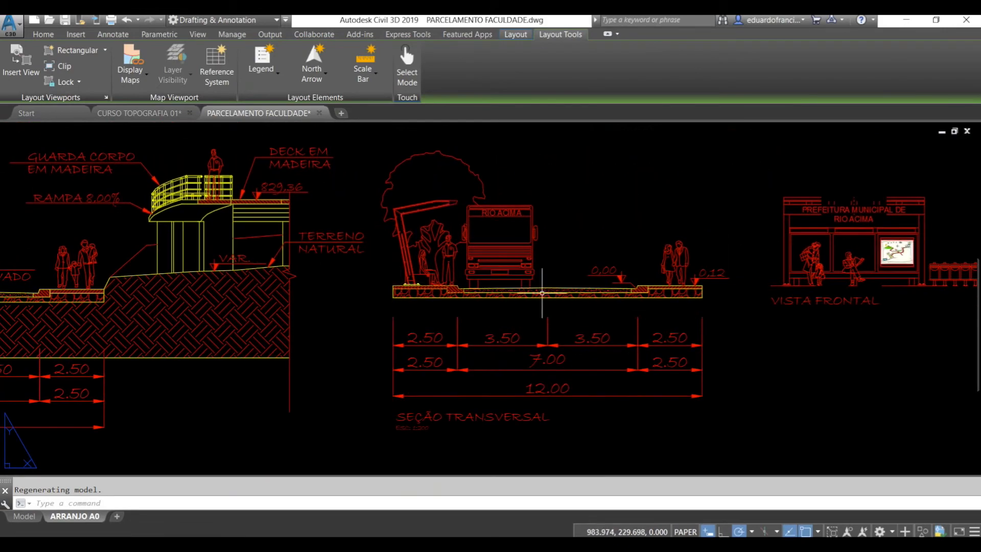
middle_drag(843, 307, 584, 313)
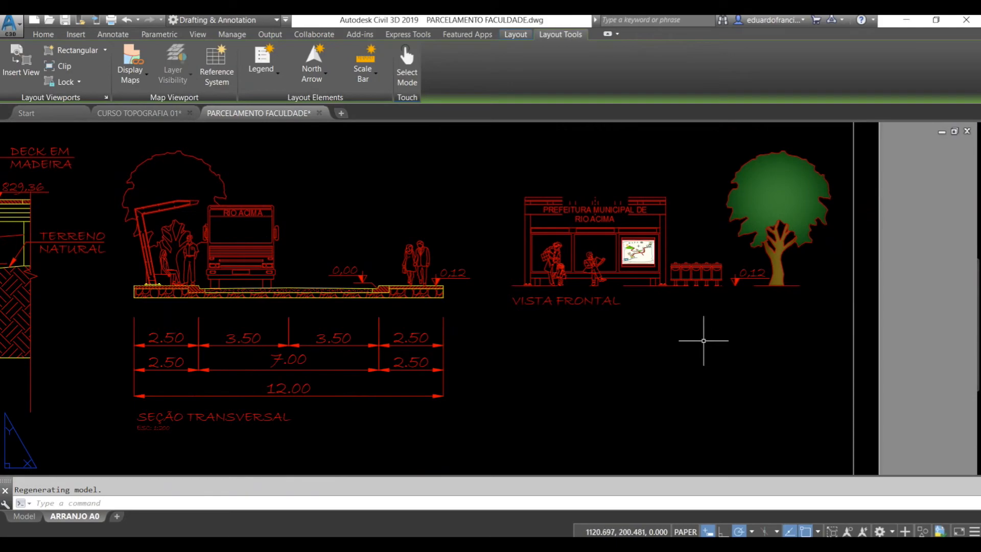
Step: Examine the PLANTA - DETALHE B plan of the intersection near the secondary access
scroll(703, 340, down, 5)
middle_drag(668, 268, 642, 379)
scroll(599, 373, up, 4)
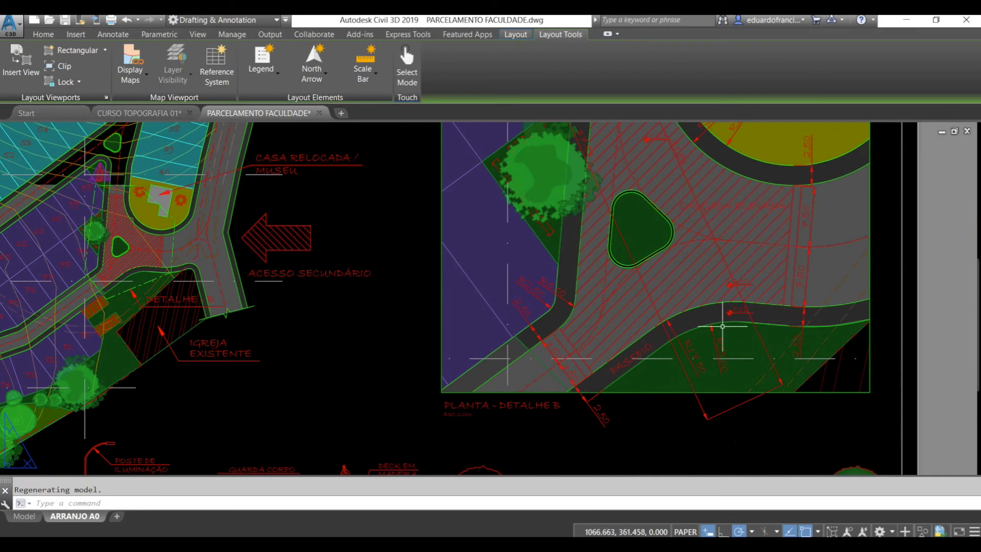
Step: Examine the 3D terrain views of the MIRANTE and of the raised sidewalk with the museum and cultural centre
scroll(693, 350, down, 6)
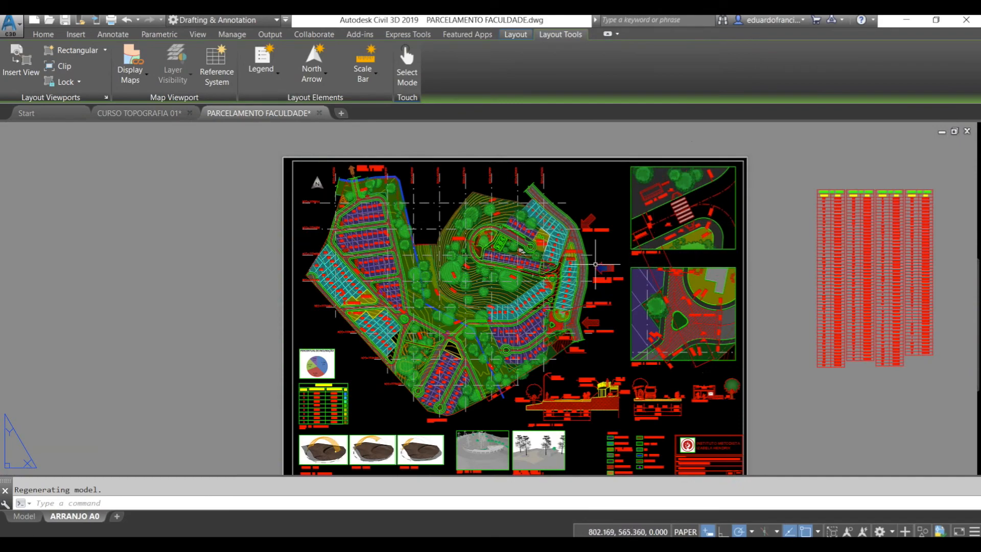
middle_drag(471, 467, 499, 330)
scroll(499, 329, up, 4)
scroll(511, 301, up, 2)
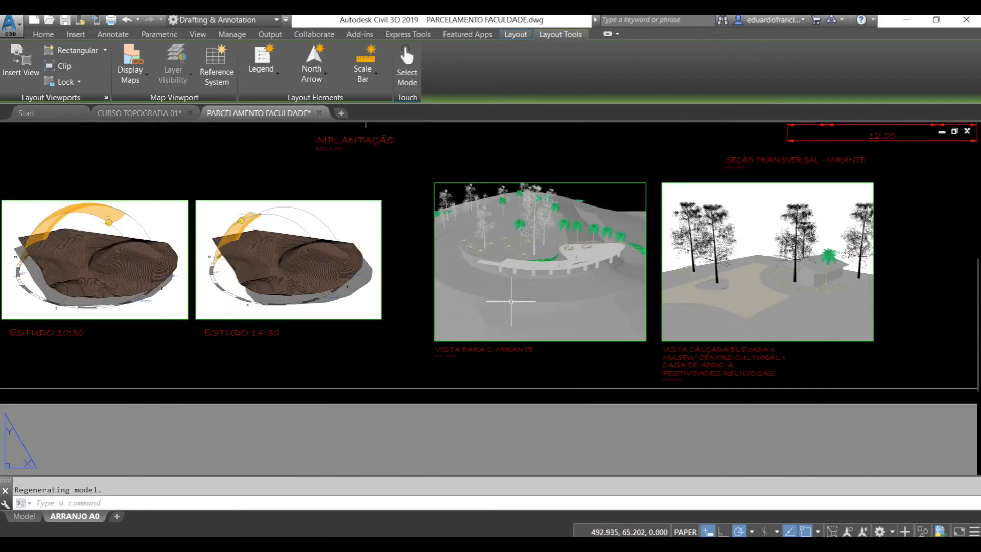
scroll(540, 230, up, 2)
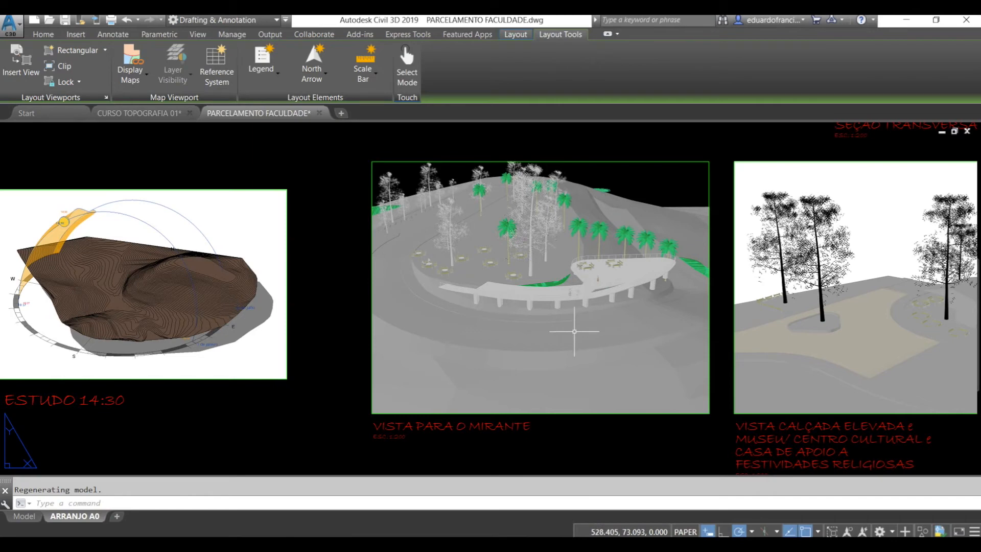
Step: Compare the ESTUDO DE INSOLAÇÃO terrain models for 7:30, 10:30 and 14:30
middle_drag(328, 256, 896, 272)
scroll(892, 297, up, 3)
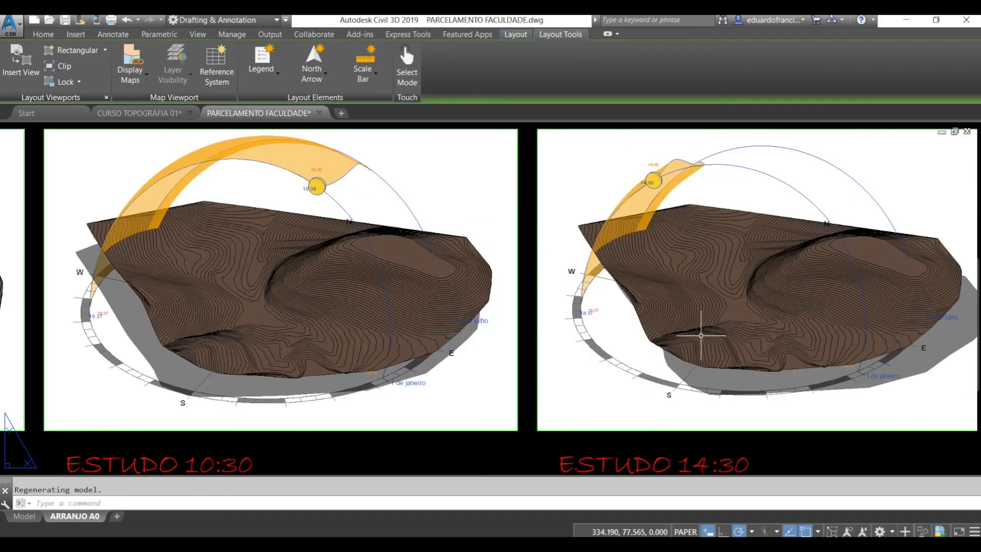
scroll(695, 321, down, 3)
middle_drag(532, 333, 588, 331)
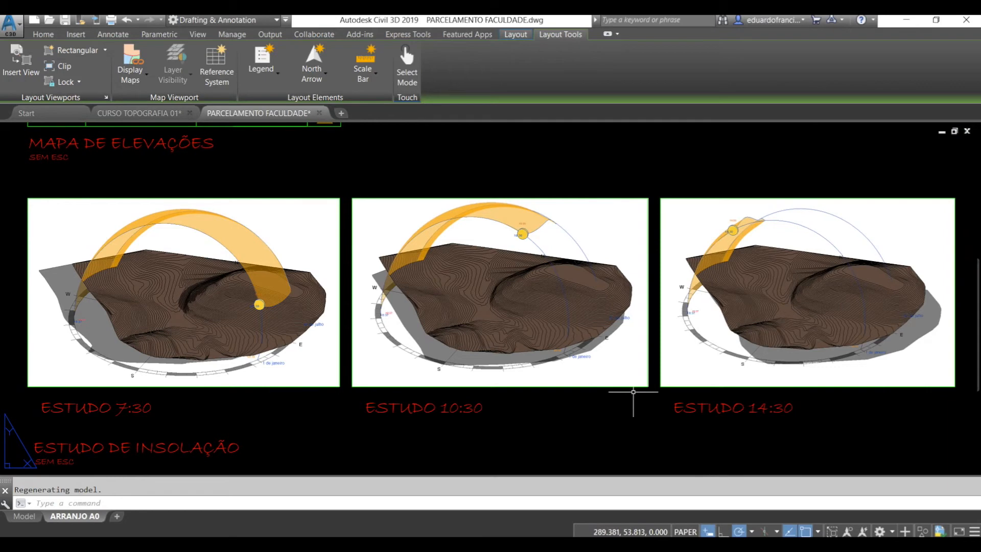
Step: Examine the Tabela de Elevações and the PERCENTUAL DE INCLINAÇÃO pie chart, and return to the full sheet
middle_drag(398, 184, 583, 504)
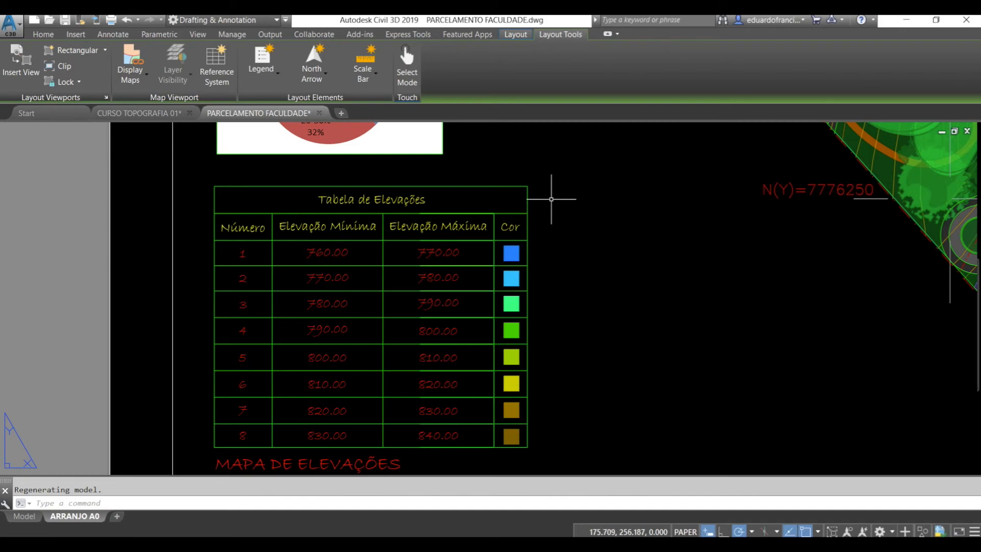
middle_drag(541, 168, 554, 375)
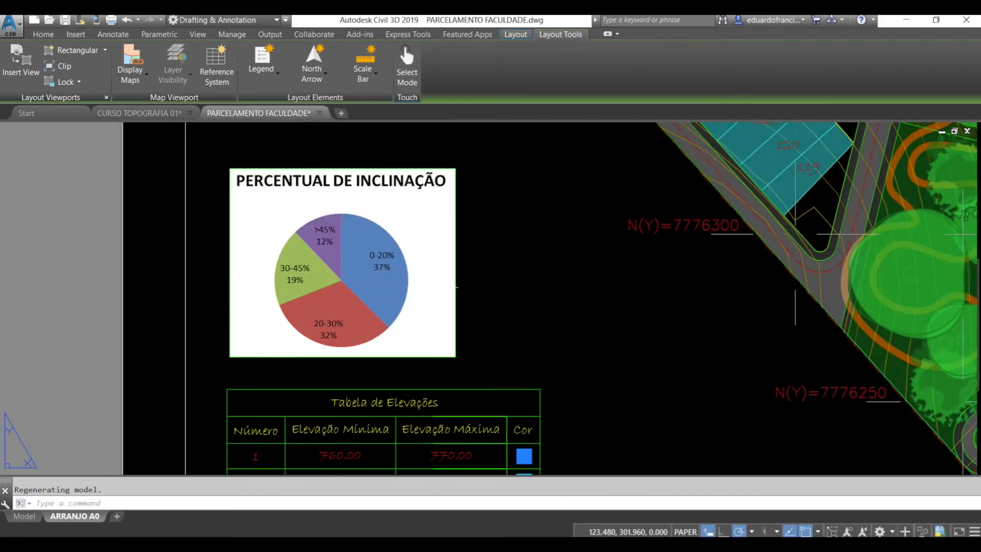
scroll(450, 302, up, 2)
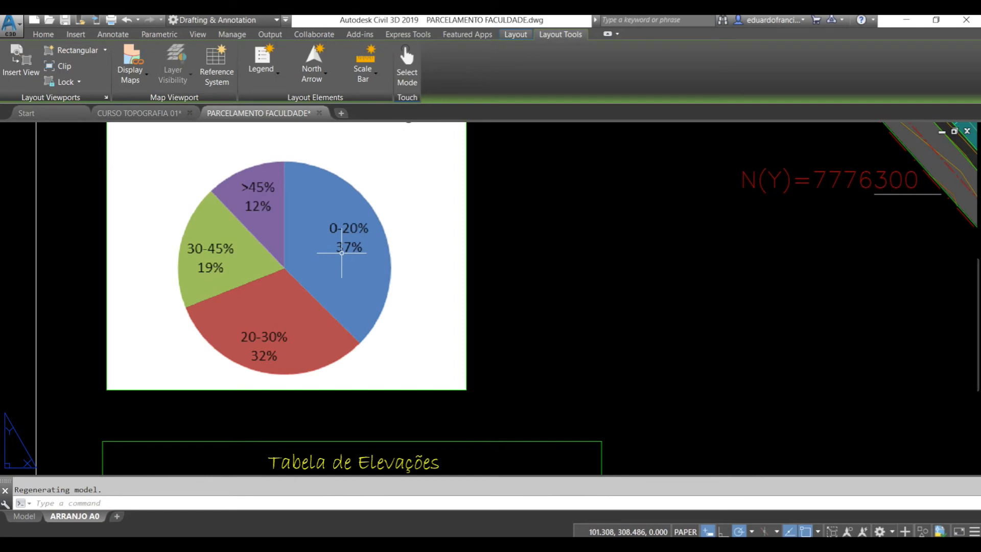
scroll(341, 252, down, 6)
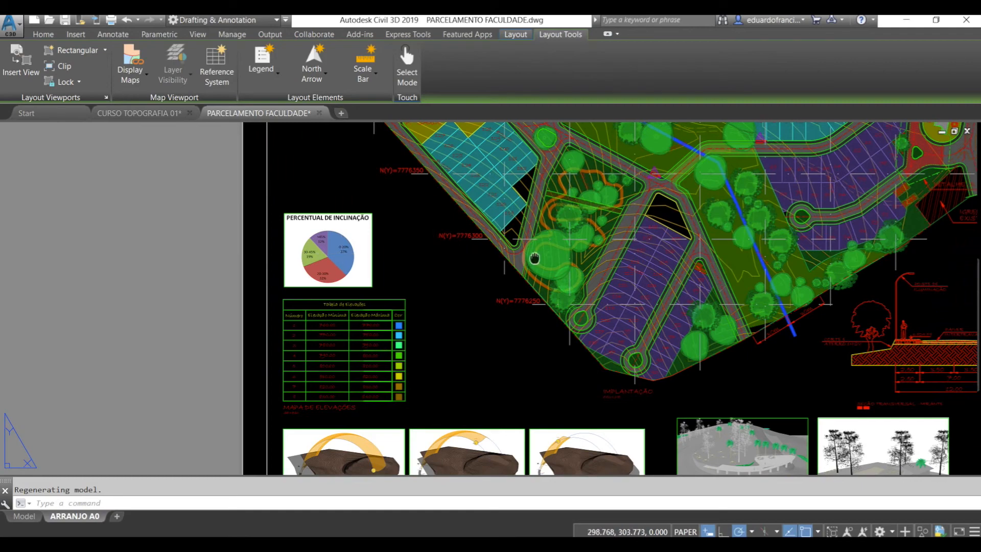
middle_click(534, 257)
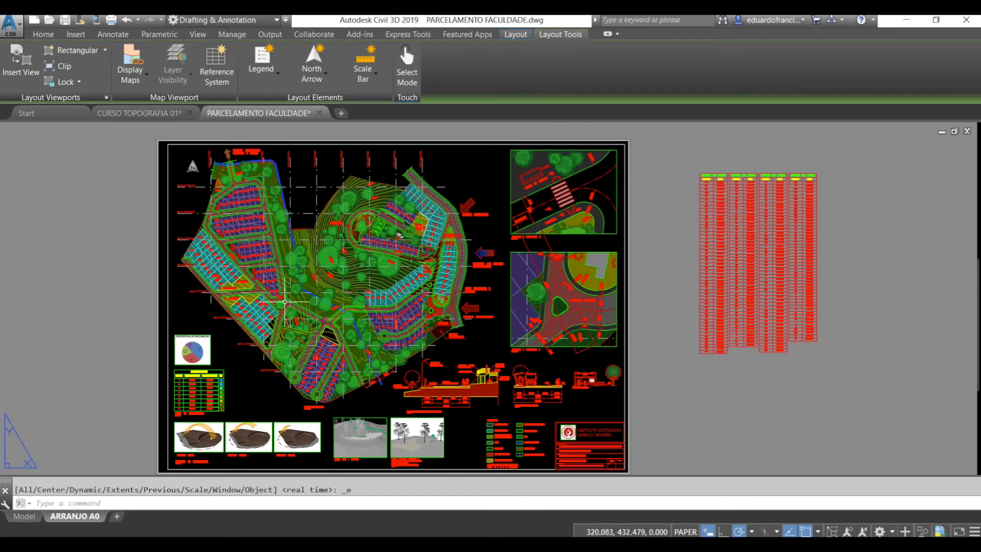
Step: Open TCC-R1.dwg from the CURSO DE TOPOGRAFIA folder and bring its subdivision plan into closer view
click(141, 544)
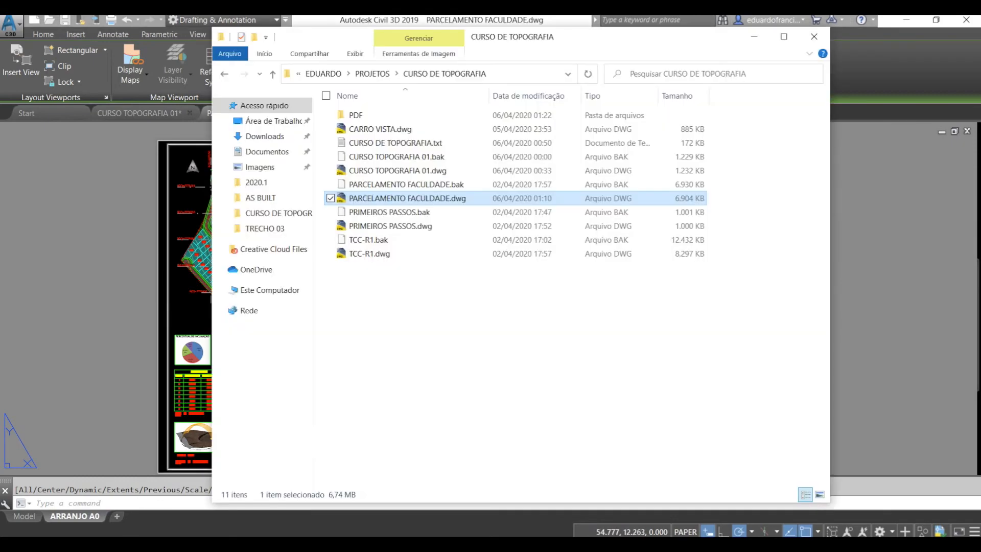
click(390, 353)
double_click(369, 259)
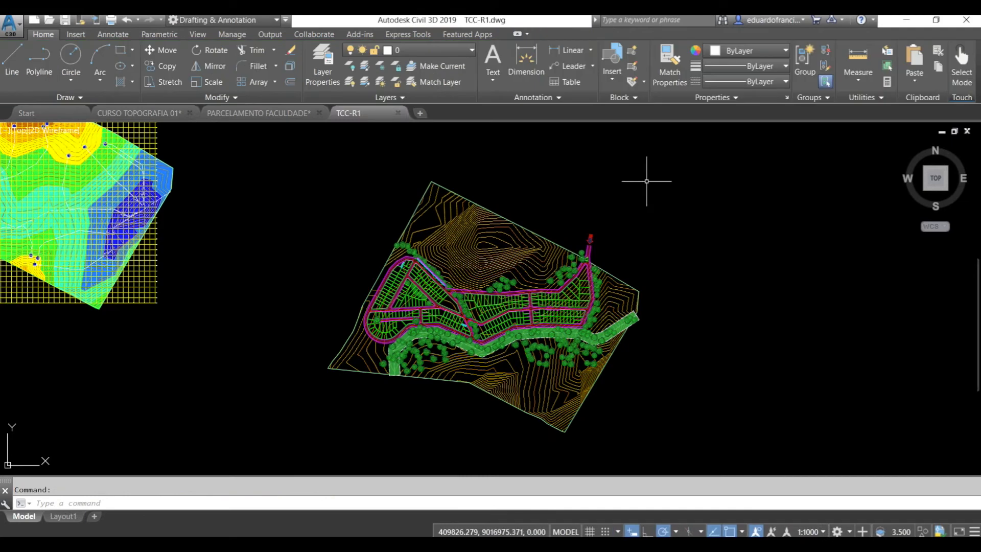
scroll(543, 277, up, 2)
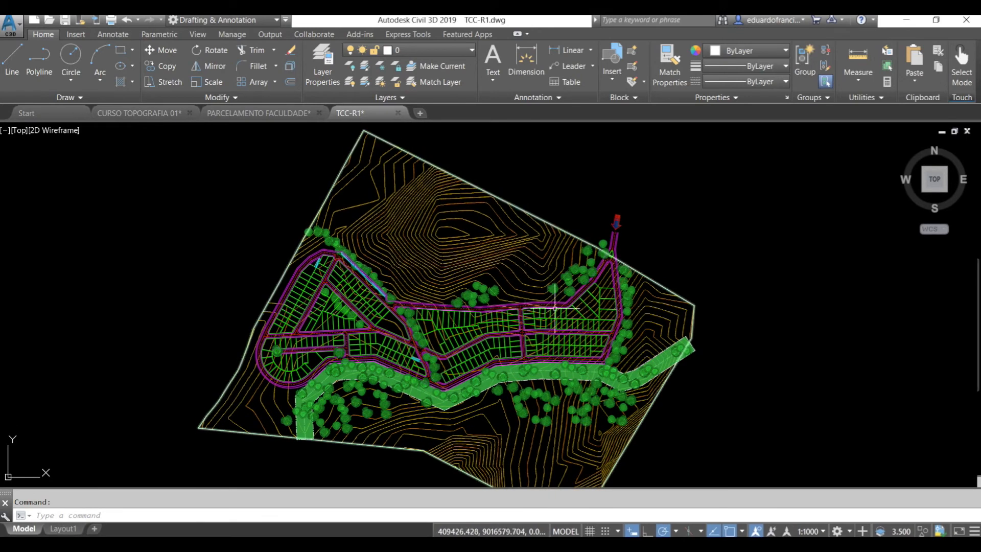
Step: Show the drawing's full extents and examine the uncoloured contour map of the terrain
middle_click(620, 317)
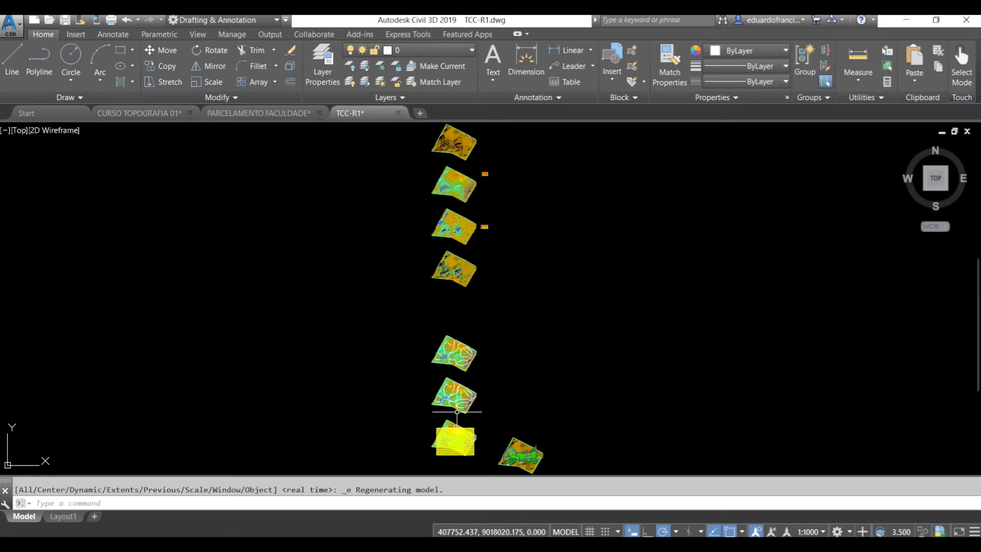
middle_drag(582, 384, 558, 305)
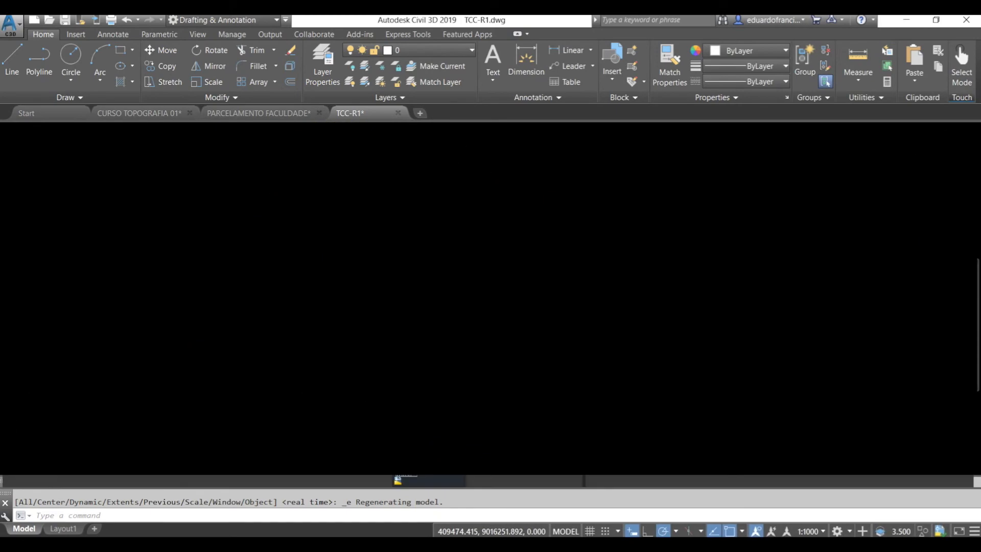
middle_click(468, 339)
middle_click(469, 339)
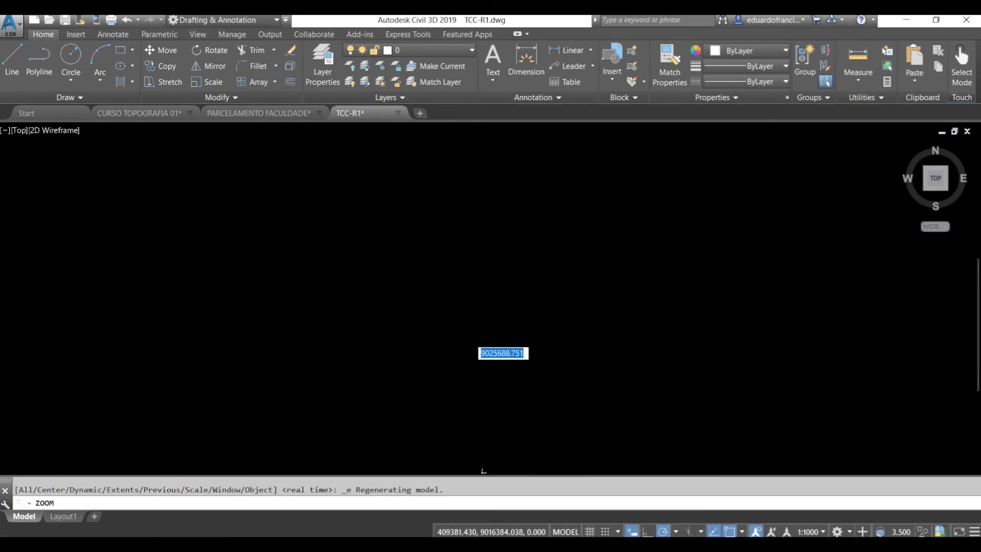
middle_drag(451, 181, 453, 255)
scroll(454, 225, up, 10)
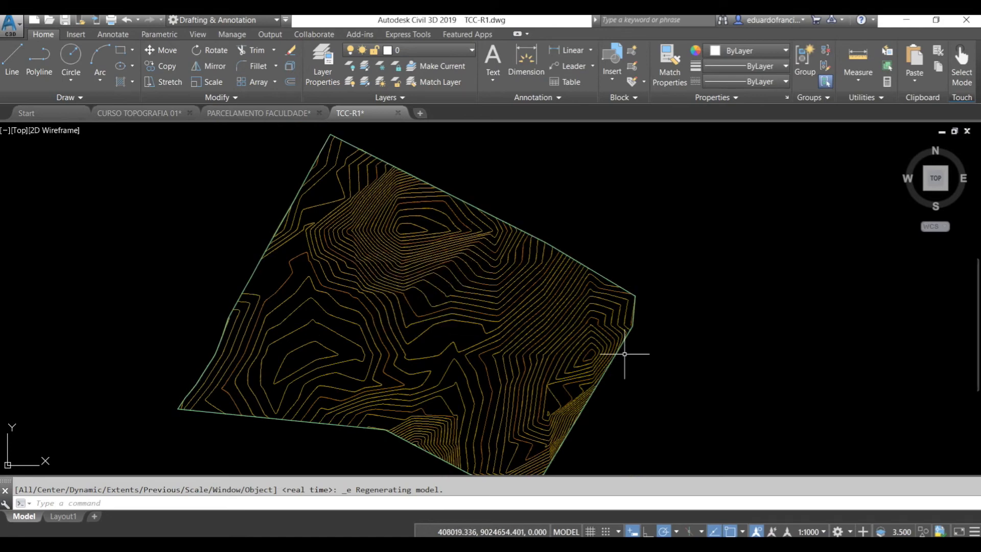
Step: Examine the elevation-coloured terrain map with its TABELA DE ELEVAÇÕES, and return to the full map
mouse_move(681, 394)
middle_down()
mouse_move(672, 197)
mouse_move(681, 17)
middle_up()
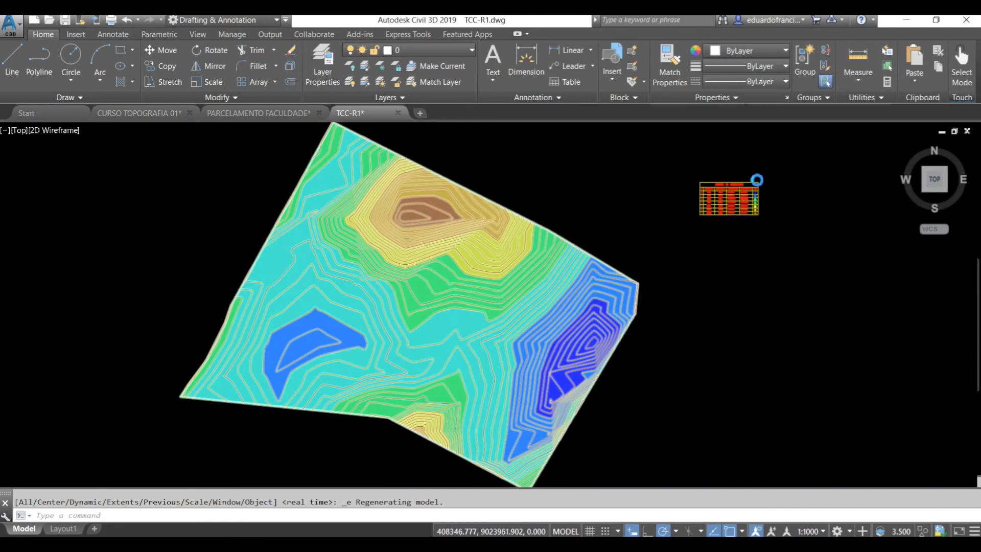
scroll(754, 183, up, 4)
scroll(748, 199, up, 3)
middle_drag(746, 210, 744, 227)
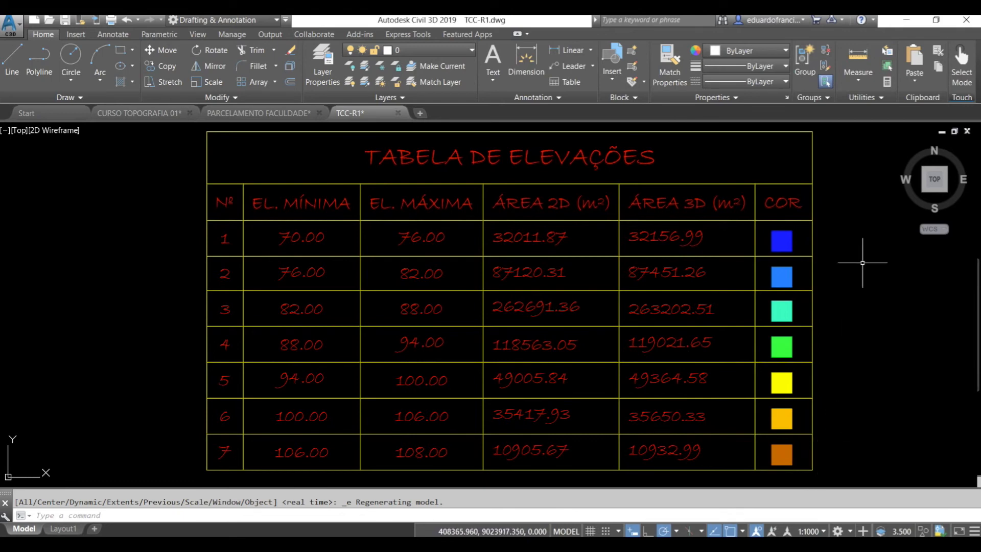
scroll(877, 217, down, 5)
scroll(877, 217, down, 4)
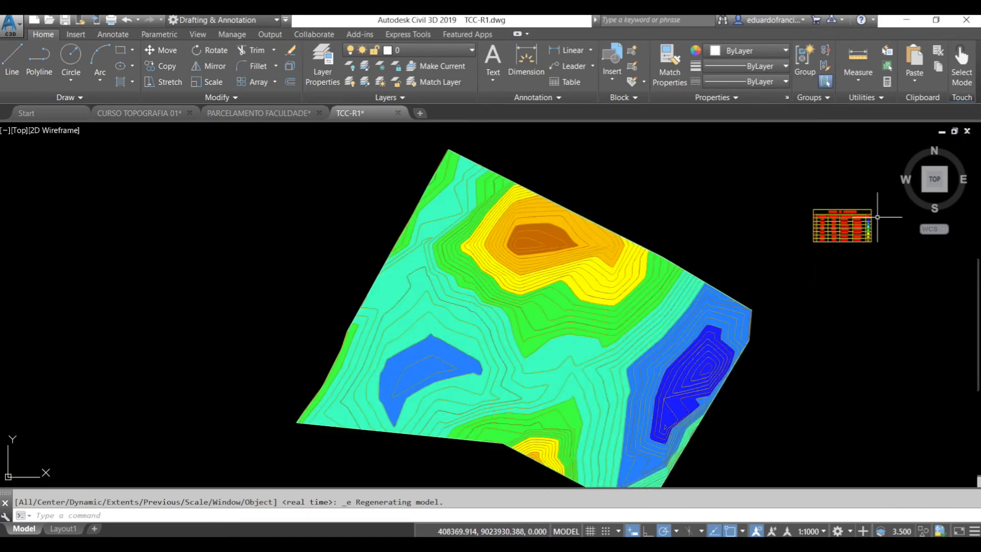
middle_drag(618, 357, 611, 323)
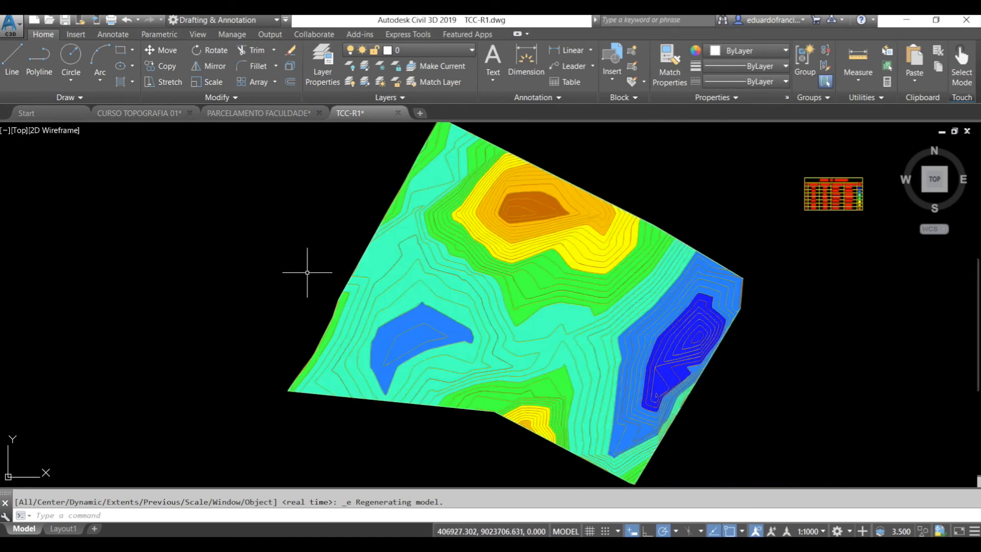
Step: Identify points at the western blue depression with the ID command, starting with the Nearest snap
text(id)
key(Return)
shift+right_click(307, 272)
key(r)
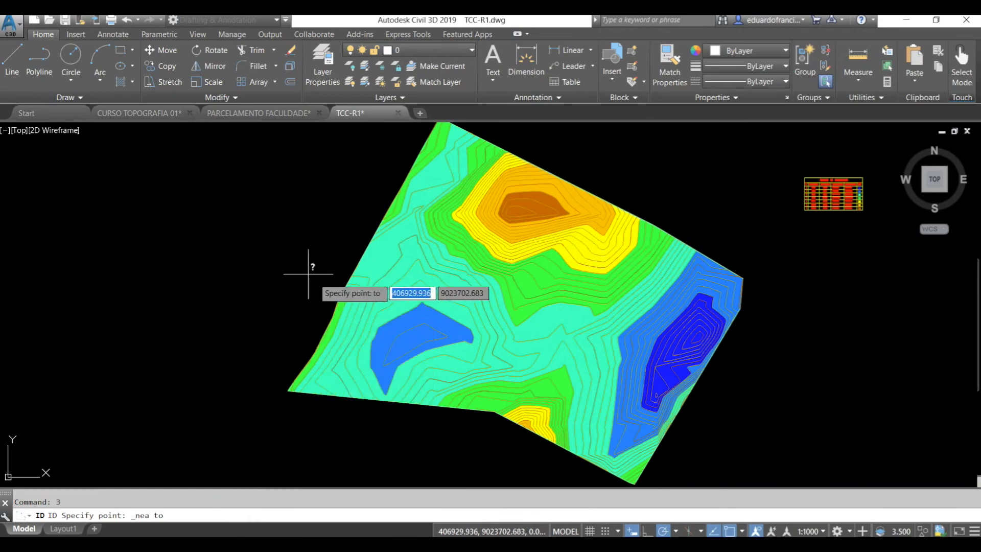
click(414, 327)
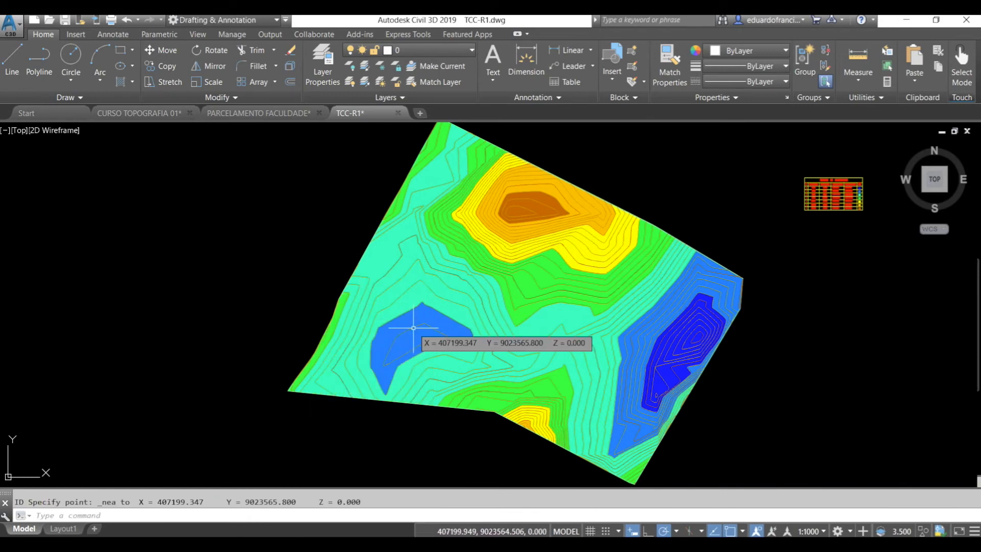
key(Return)
click(405, 312)
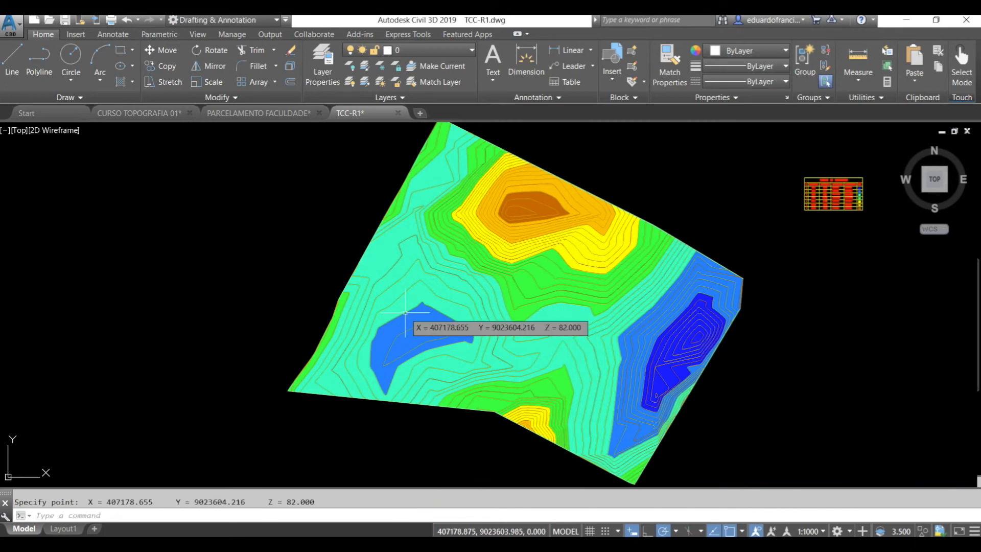
Step: Identify a point on the next contour outside the western blue depression using the Nearest snap
key(Return)
shift+right_click(406, 317)
click(429, 308)
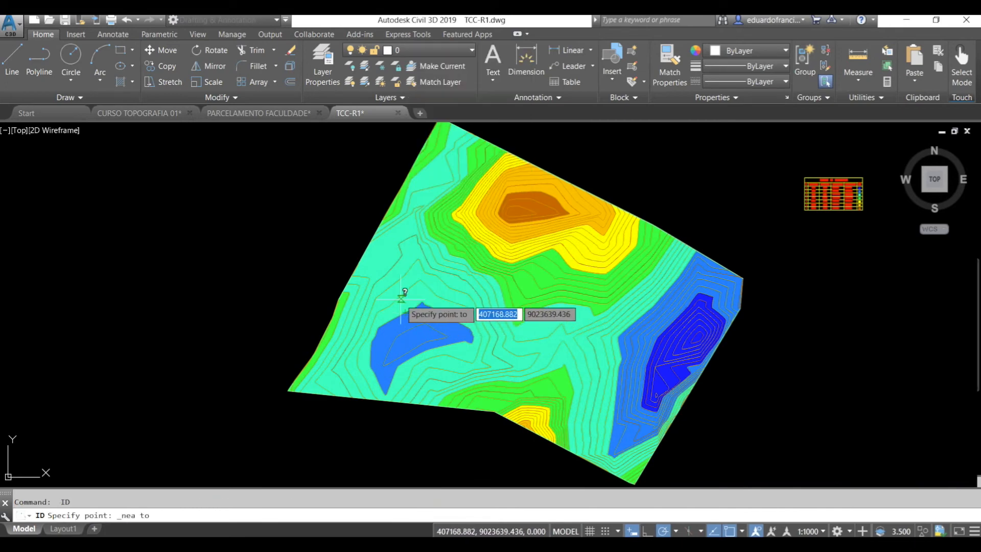
click(401, 298)
key(Return)
click(411, 306)
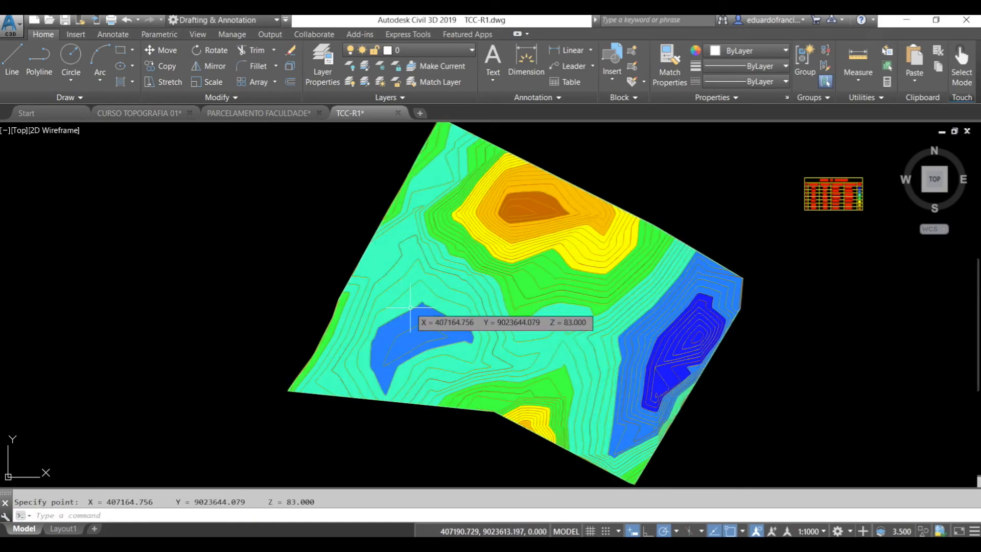
Step: Identify points on two contours farther north of the depression and on the edge of the brown hilltop
key(Return)
click(404, 264)
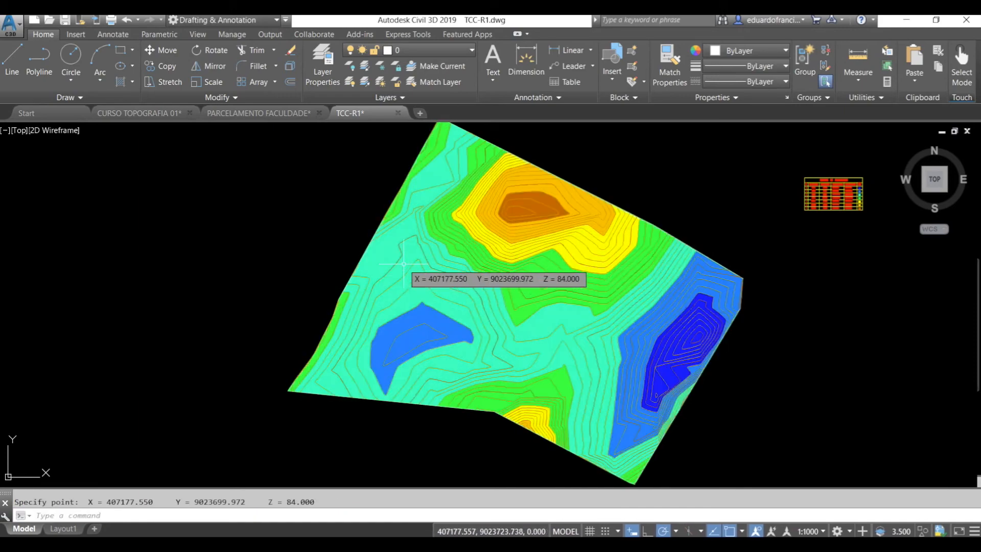
key(Return)
click(406, 254)
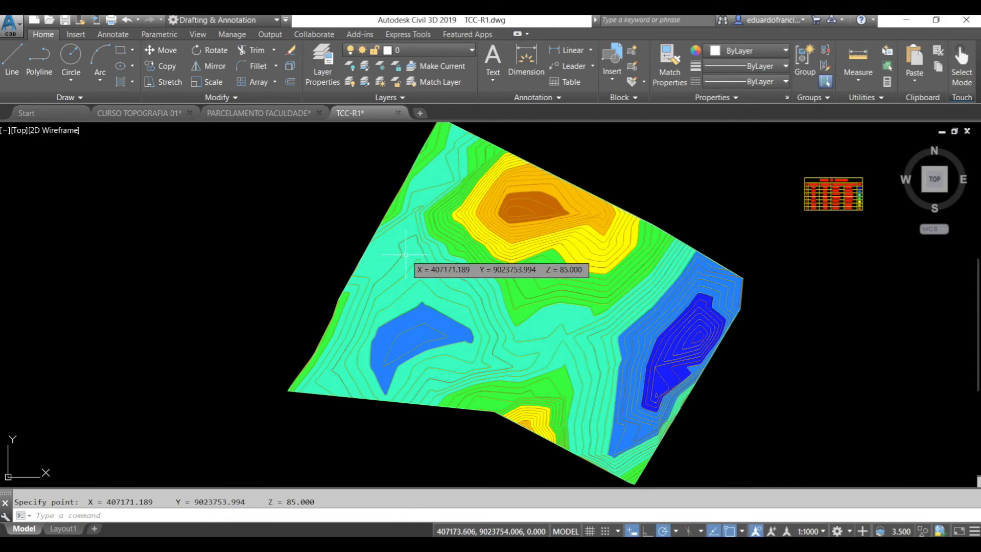
key(Return)
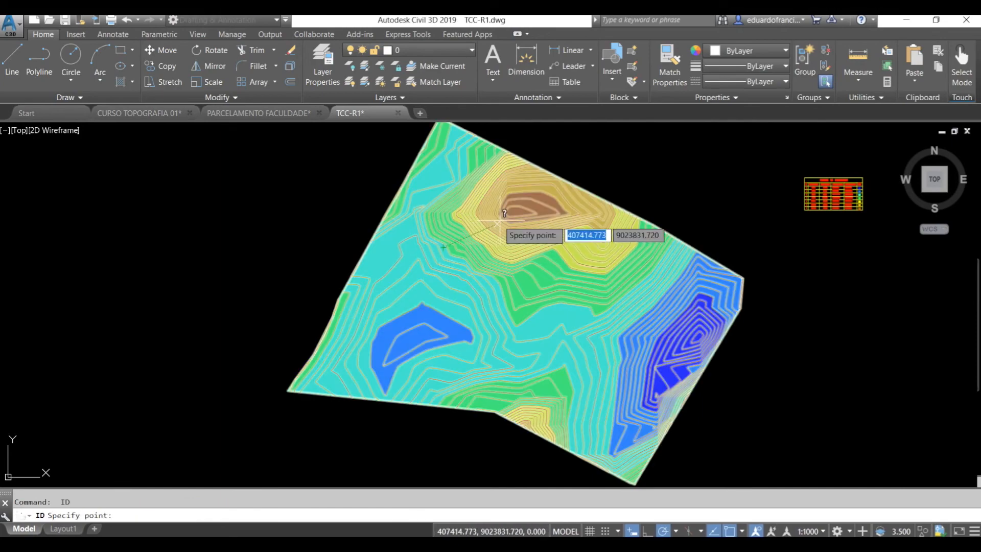
click(503, 218)
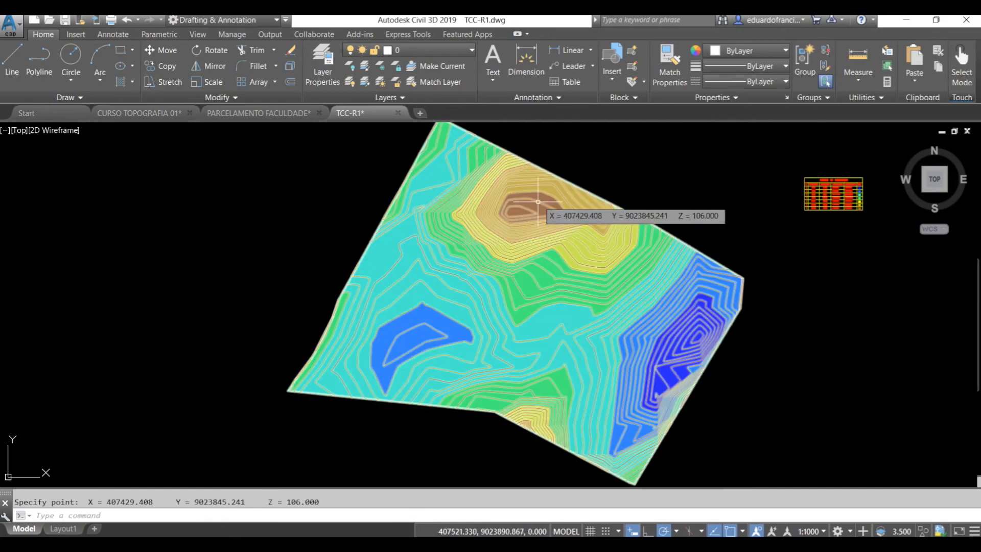
Step: Check the elevation ranges and colours in the TABELA DE ELEVAÇÕES again, and return to the elevation map
scroll(851, 203, up, 10)
mouse_move(828, 245)
middle_down()
mouse_move(747, 217)
mouse_move(712, 179)
middle_up()
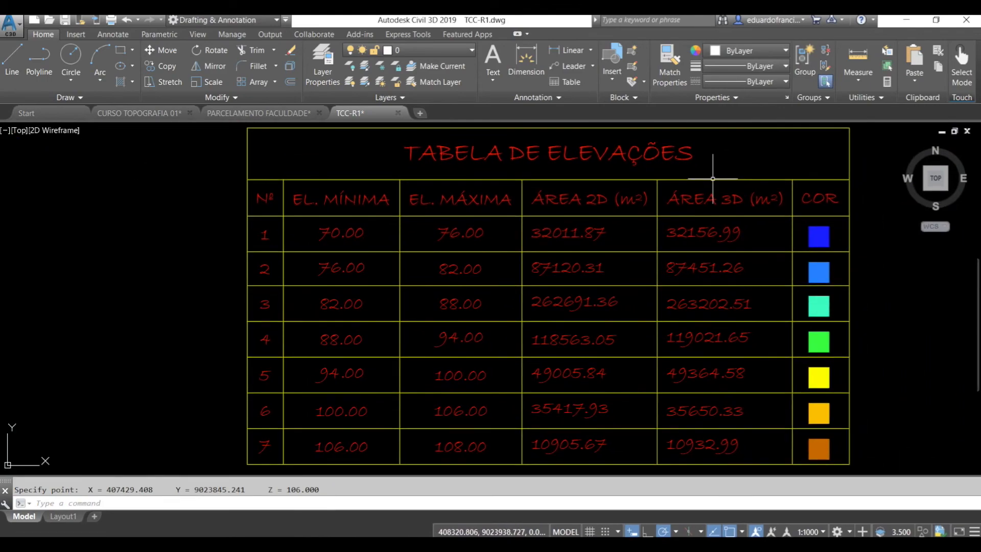
key(Escape)
scroll(710, 153, down, 10)
scroll(684, 332, down, 2)
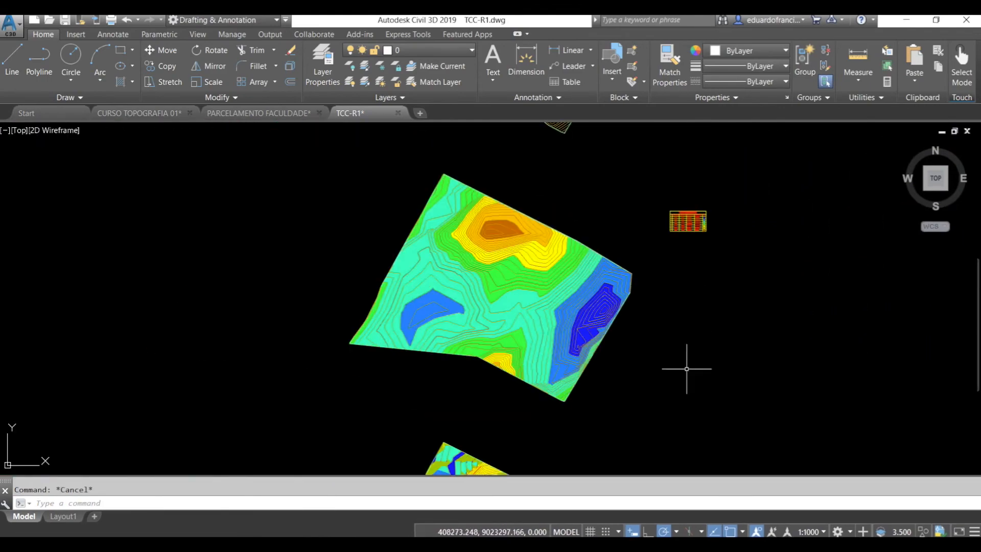
Step: Bring the slope-coloured terrain map below the elevation map into closer view with a zoom window
middle_drag(687, 367, 685, 262)
middle_drag(687, 343, 693, 259)
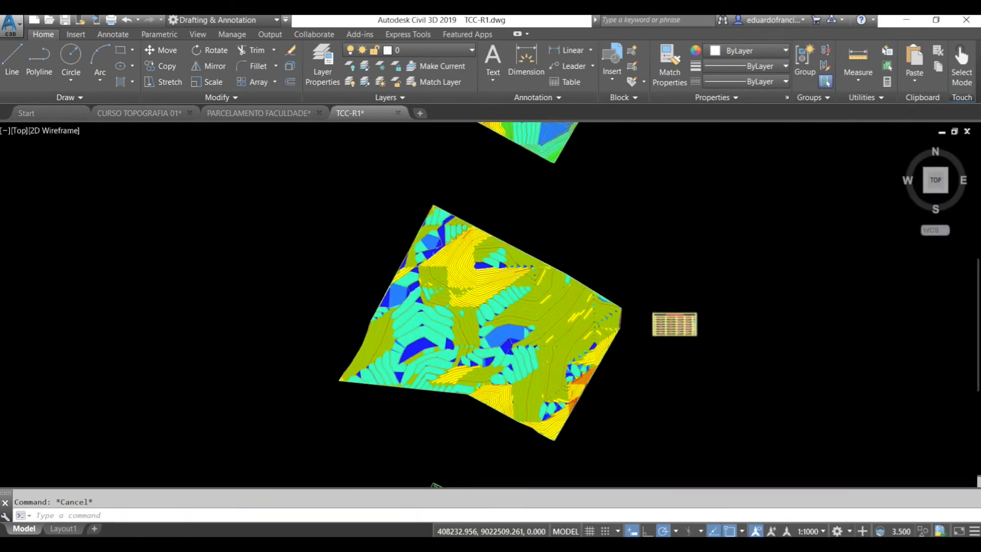
text(z)
key(Return)
click(702, 229)
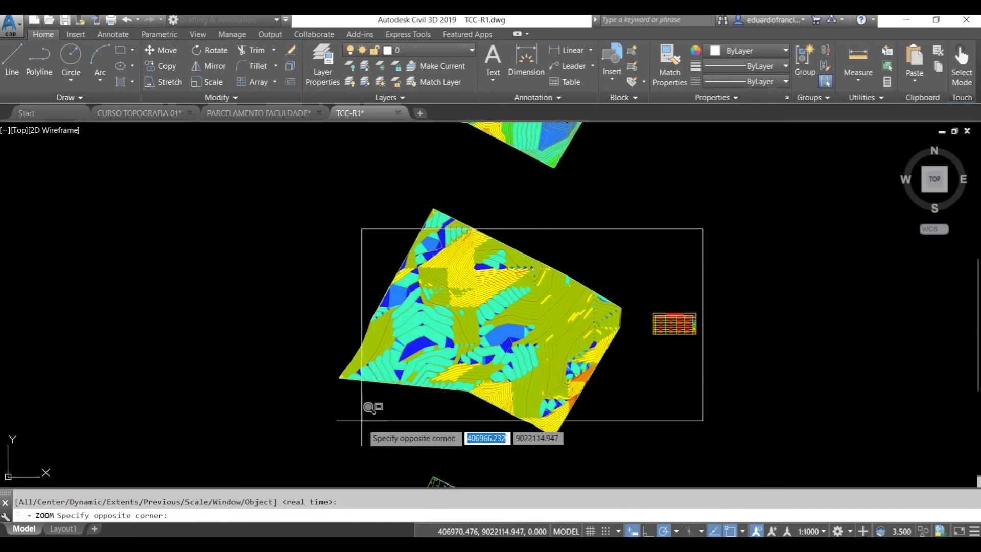
click(371, 432)
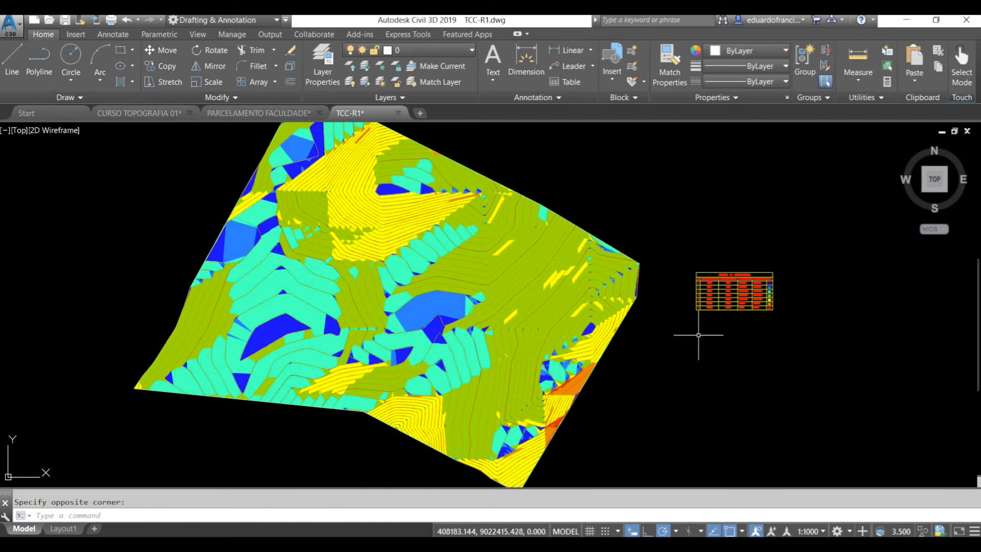
Step: Examine the slope ranges, areas and colours in the TABELA DE DECLIVIDADE, and return to the slope map
scroll(771, 288, up, 8)
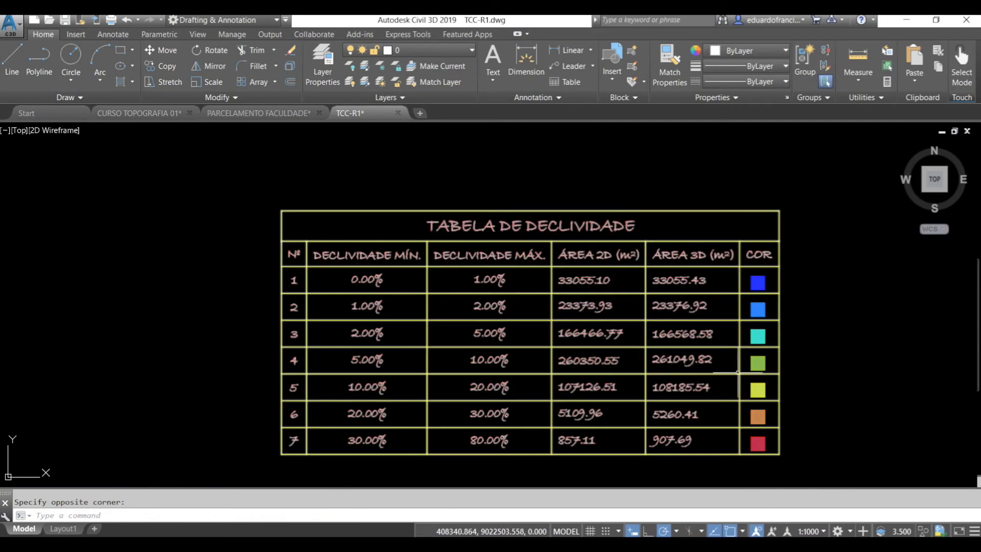
scroll(788, 372, up, 3)
middle_drag(792, 399, 834, 342)
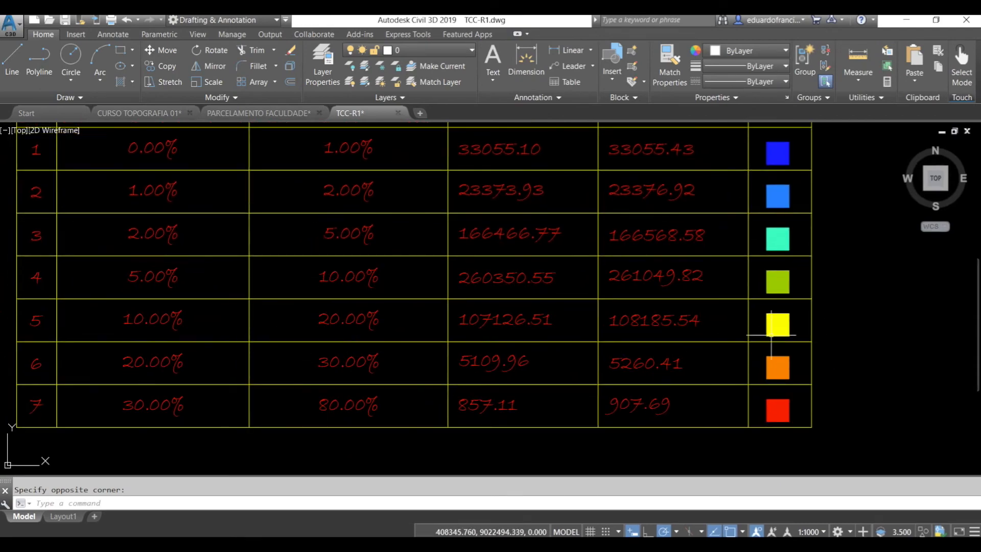
scroll(777, 322, down, 6)
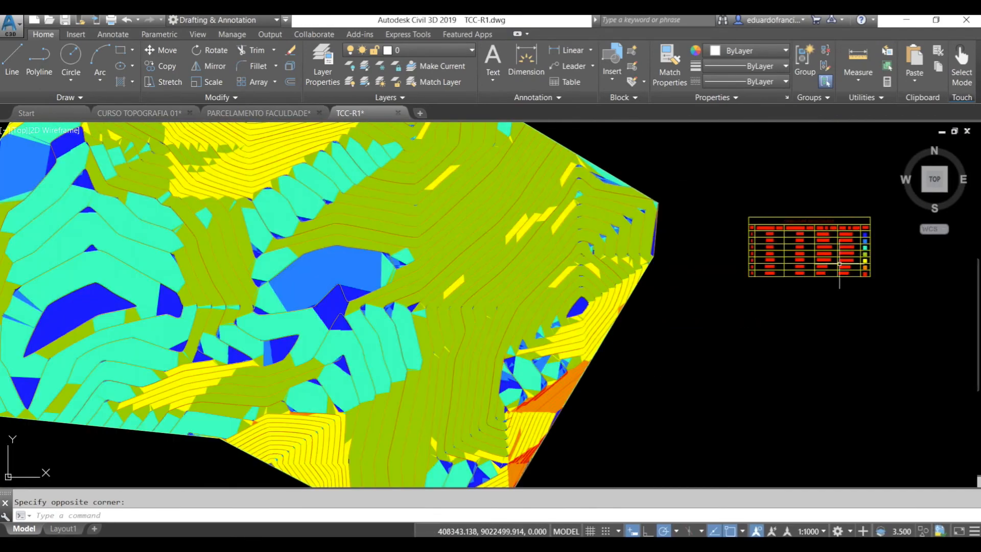
scroll(731, 317, down, 2)
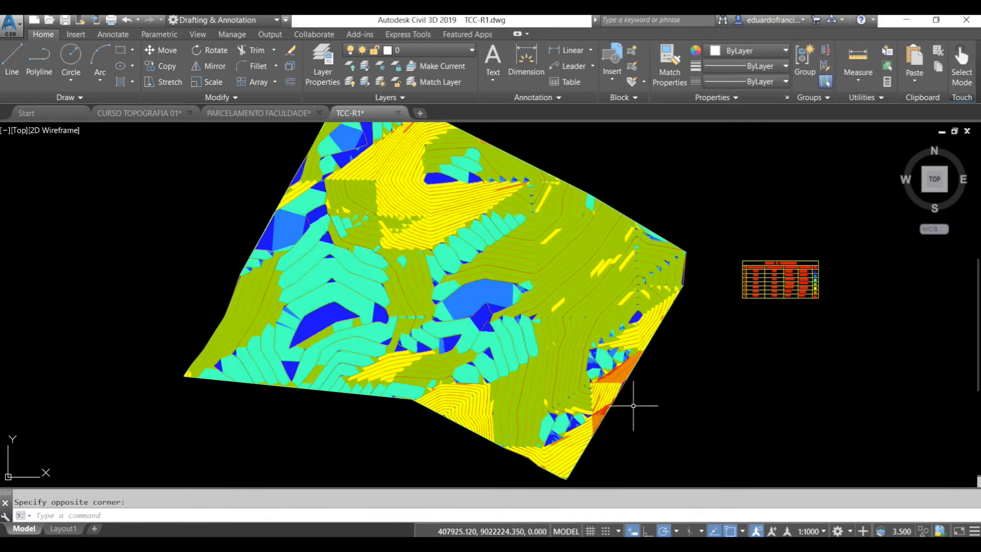
Step: Examine the steep orange and red areas along the slope map's southeastern boundary
scroll(630, 405, up, 3)
middle_drag(679, 397, 677, 334)
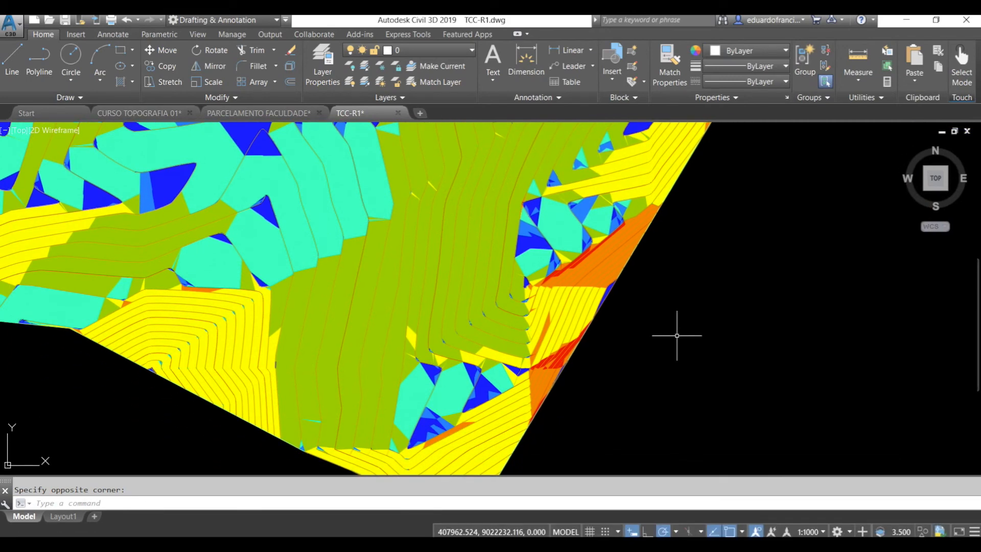
scroll(685, 337, down, 5)
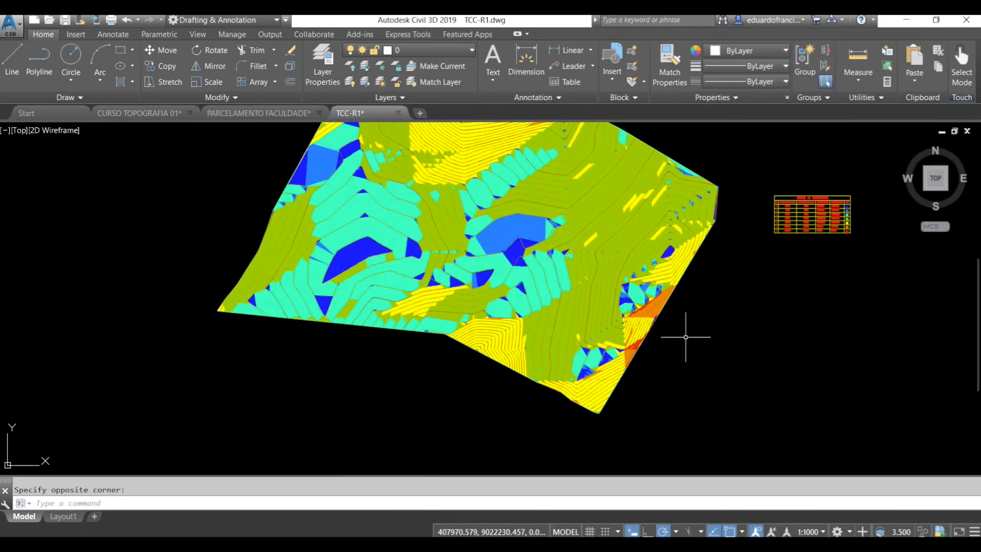
Step: Examine the slope-arrow map beneath the slope map, focusing on arrow directions and colours across the contours
scroll(713, 360, down, 3)
middle_drag(713, 360, 689, 249)
scroll(677, 293, up, 4)
scroll(615, 336, up, 2)
scroll(476, 362, down, 2)
middle_drag(476, 364, 545, 278)
scroll(544, 256, up, 5)
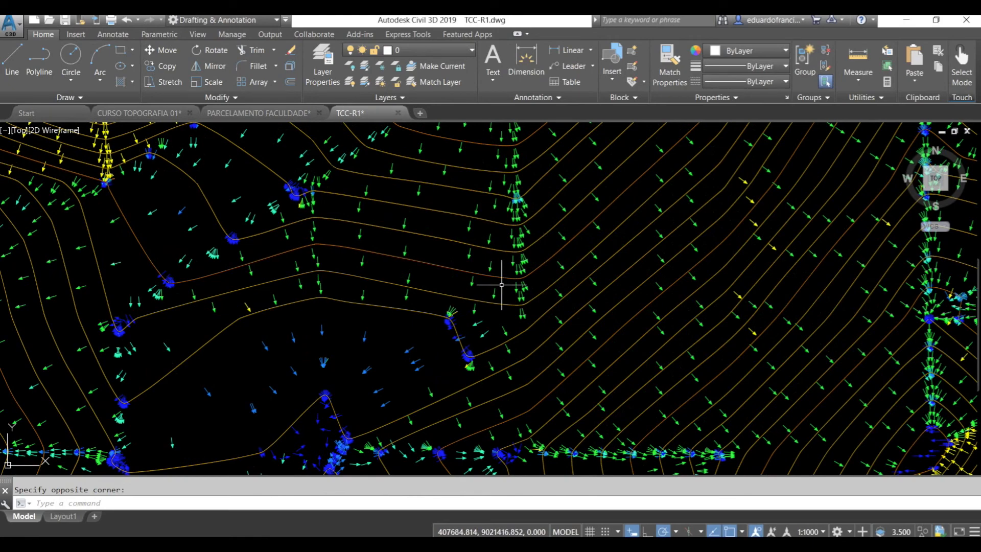
scroll(501, 284, down, 2)
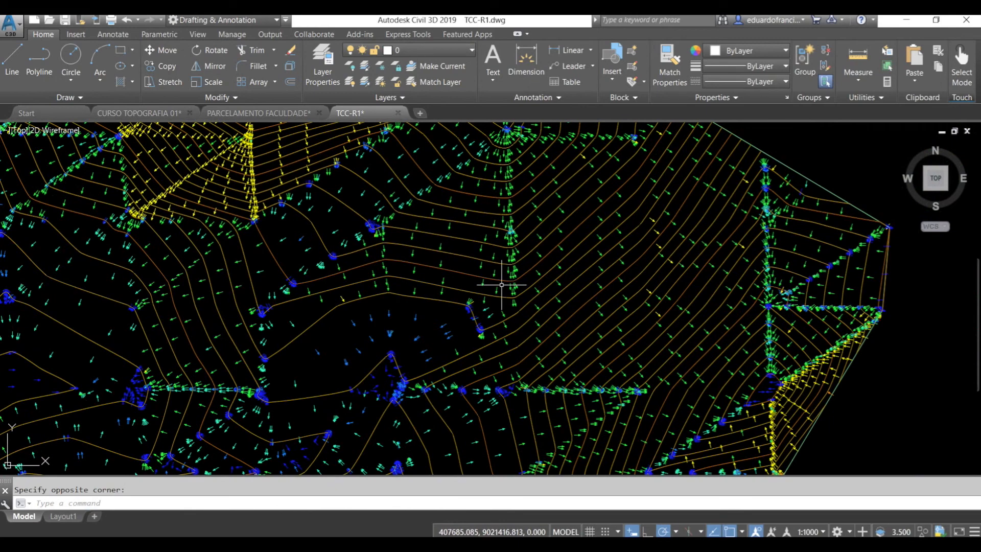
Step: View the whole slope-arrow map and examine the arrows around its central low area again
scroll(421, 287, down, 3)
scroll(415, 326, down, 3)
middle_drag(447, 266, 478, 462)
middle_drag(469, 181, 502, 300)
scroll(502, 300, up, 2)
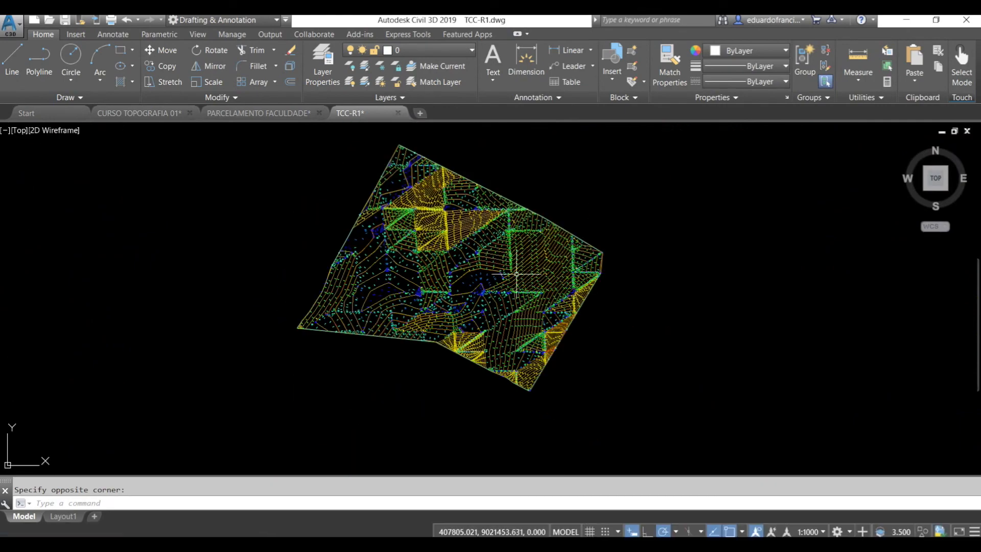
scroll(486, 258, up, 4)
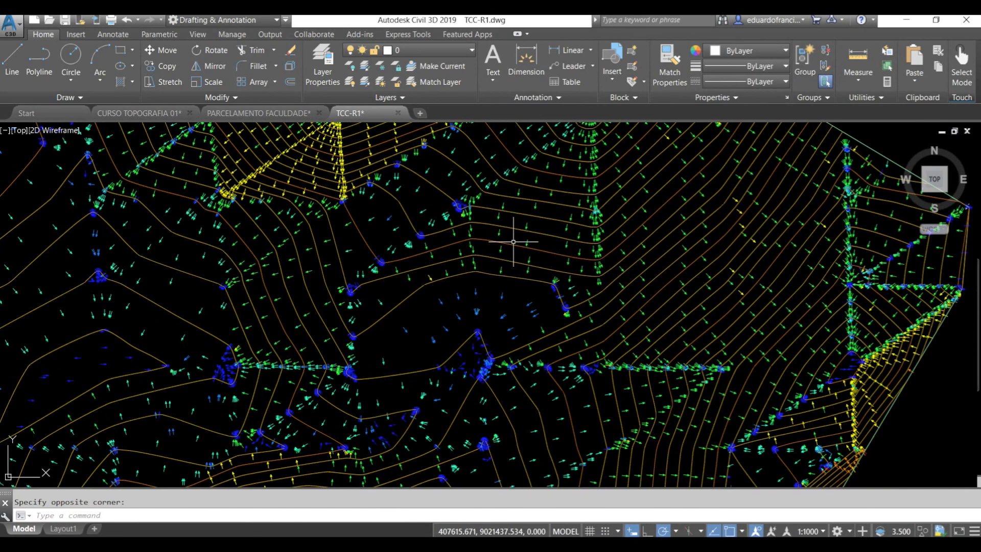
Step: Examine the water flow paths on the elevation-coloured map, including those draining to the eastern blue depression
scroll(507, 212, down, 15)
middle_drag(540, 387, 529, 264)
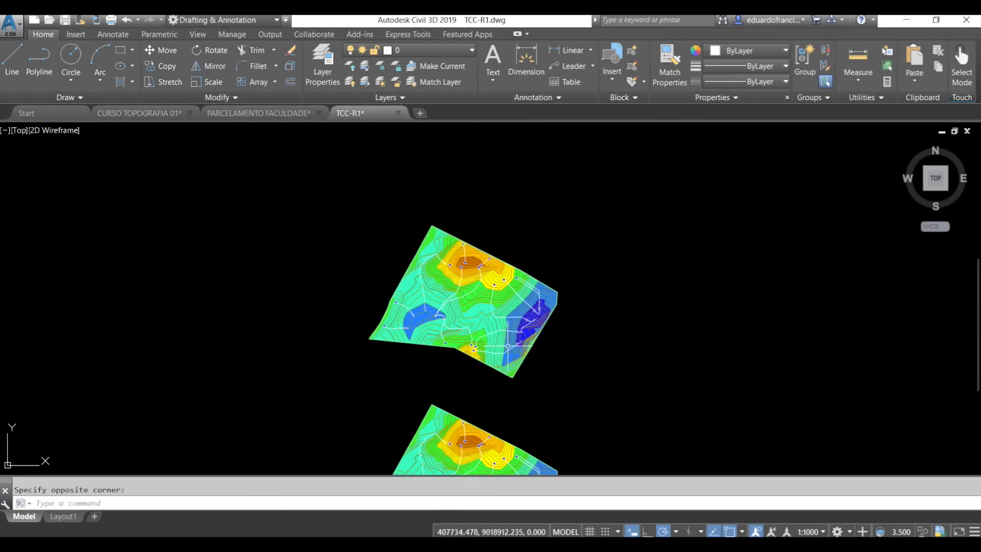
scroll(468, 268, up, 5)
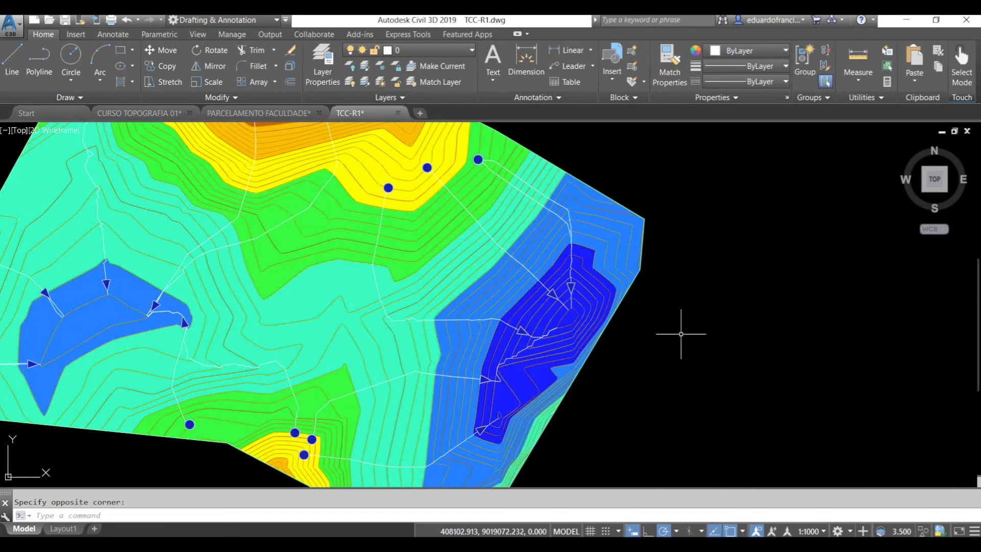
scroll(723, 192, down, 5)
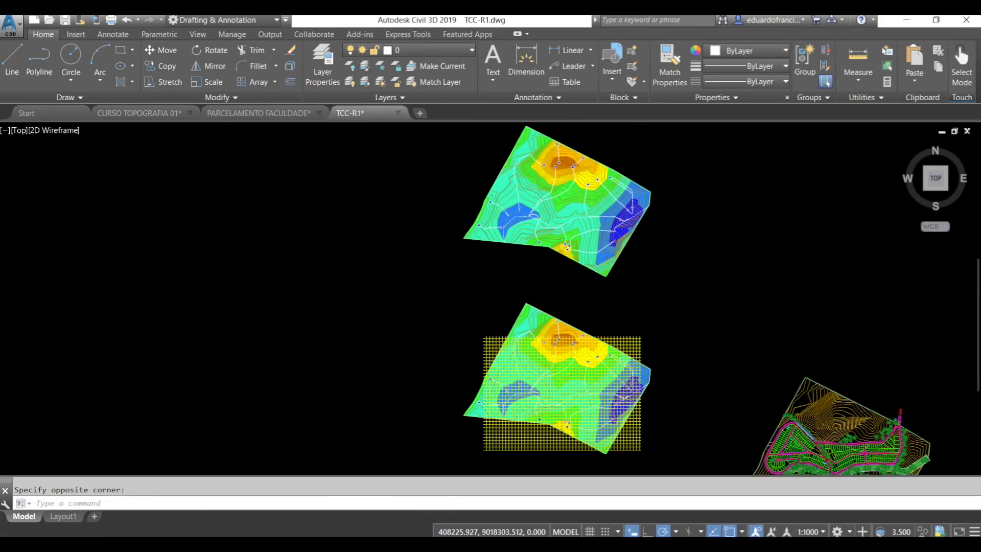
Step: Examine the final subdivision layout of lots, roads and green belt over the contour lines, beside the water flow maps
mouse_move(725, 345)
middle_down()
mouse_move(672, 210)
mouse_move(464, 201)
middle_up()
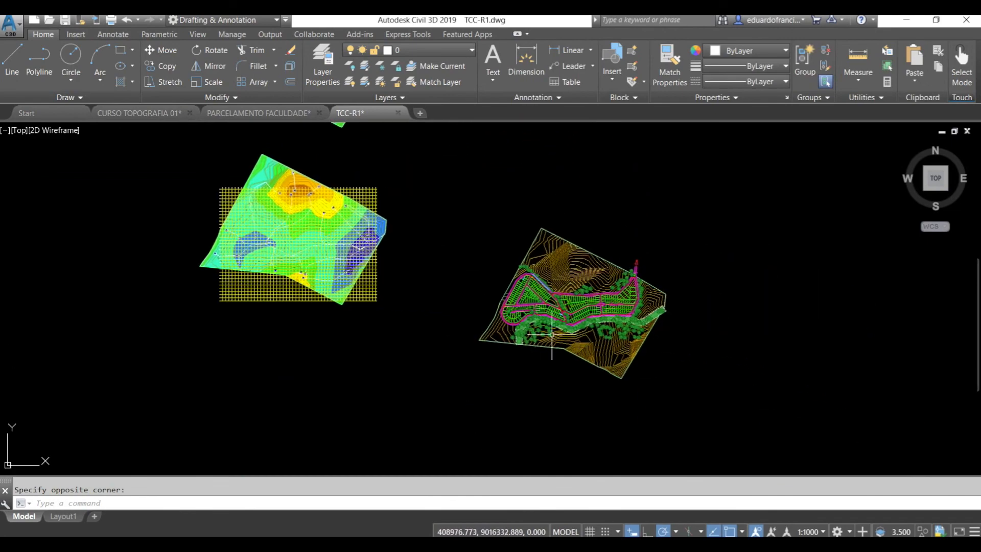
scroll(535, 330, up, 4)
middle_drag(508, 244, 422, 276)
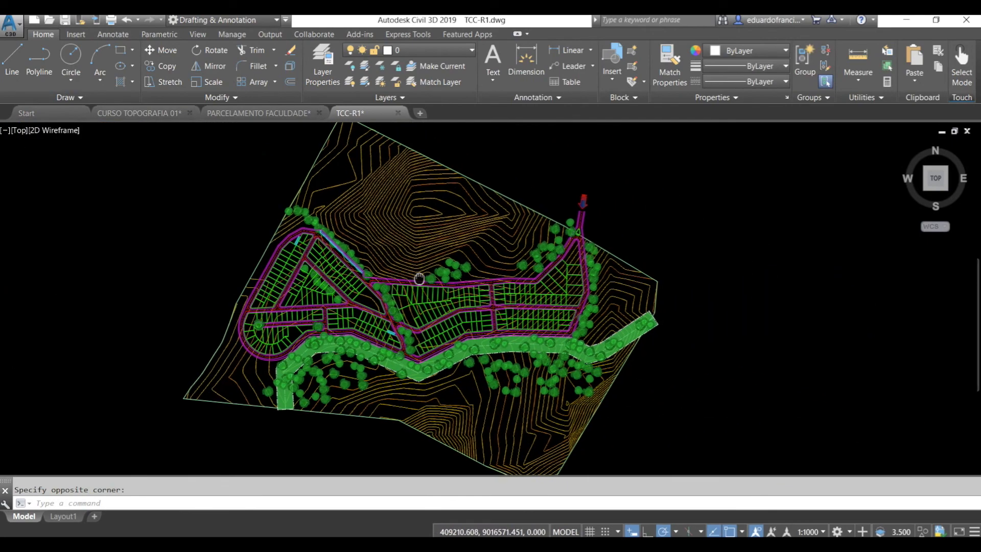
scroll(421, 276, up, 2)
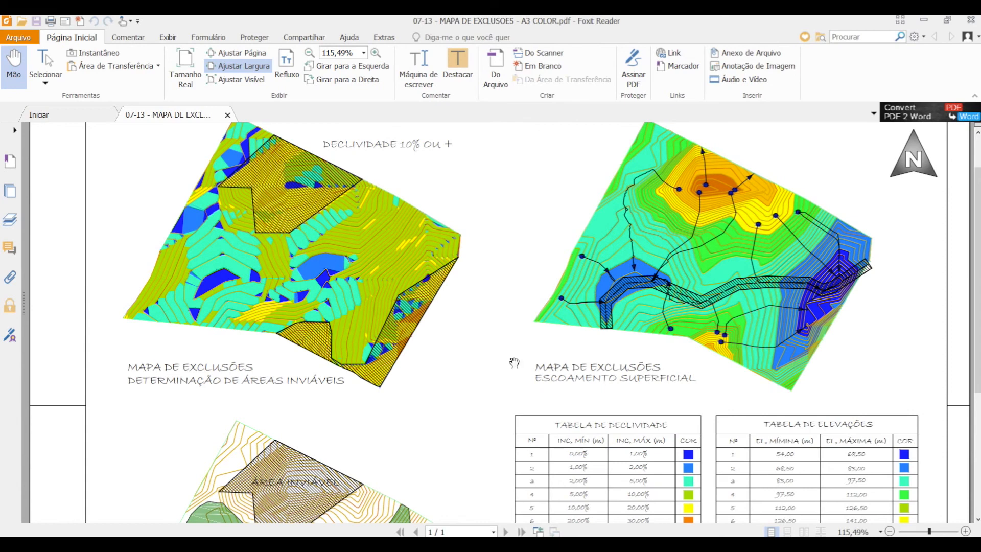
Step: Review the viable and unviable areas on the 07-13 exclusion map sheet and return to the TCC-R1 drawing in Civil 3D
scroll(464, 373, down, 5)
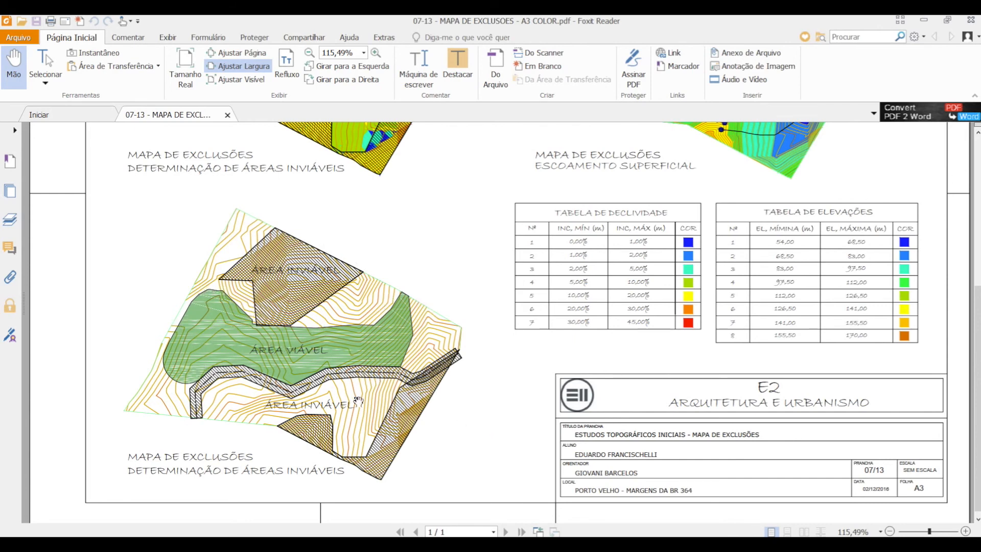
click(204, 544)
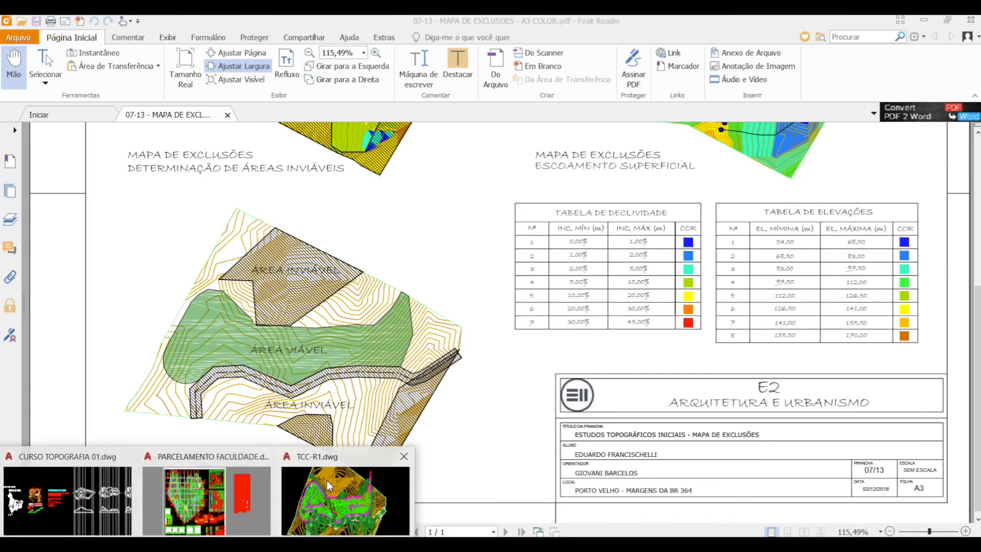
click(328, 524)
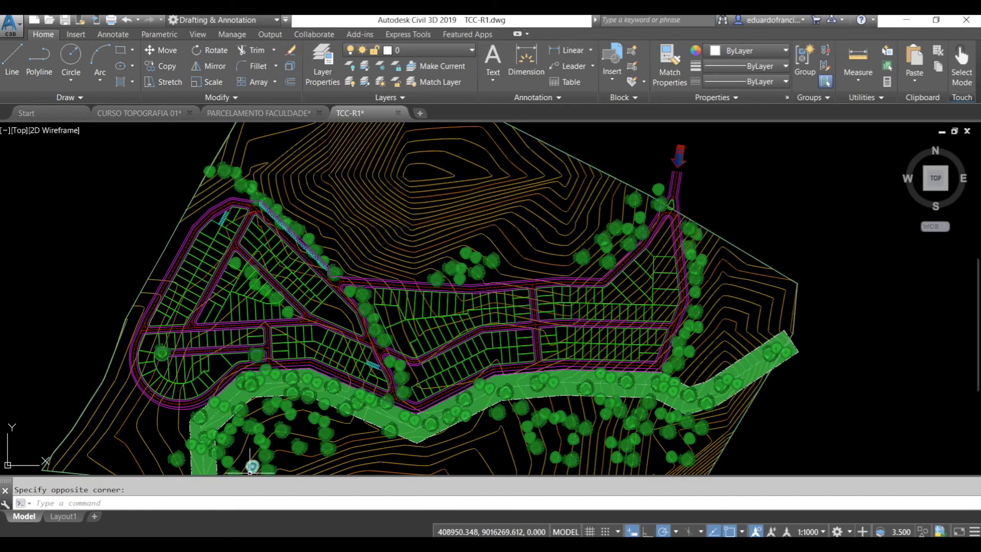
Step: Open 08-13 - IMPLANTAÇÃO - A1 COLOR.pdf in Foxit Reader, hide its layer list and examine the coloured lot layout
click(111, 543)
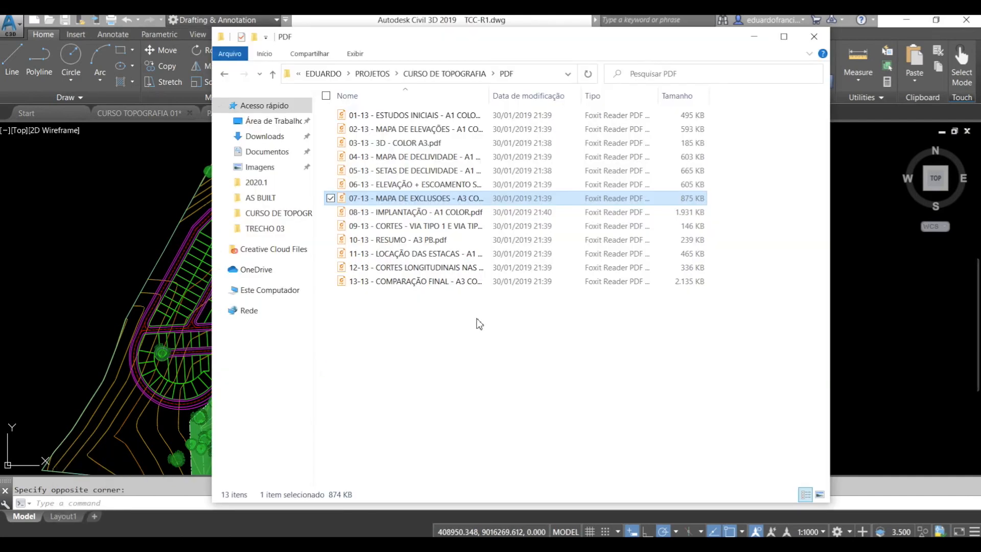
double_click(459, 214)
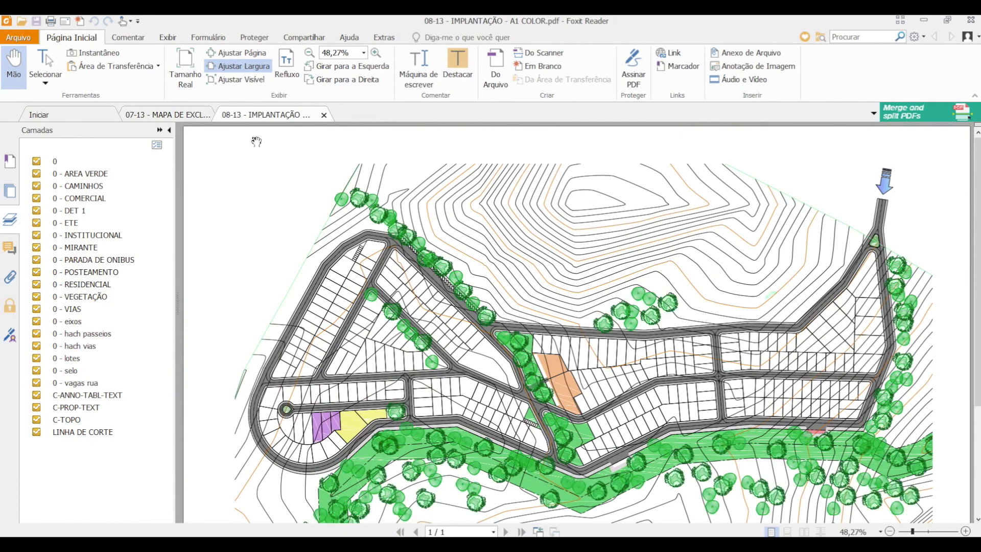
click(169, 129)
drag(531, 424, 512, 338)
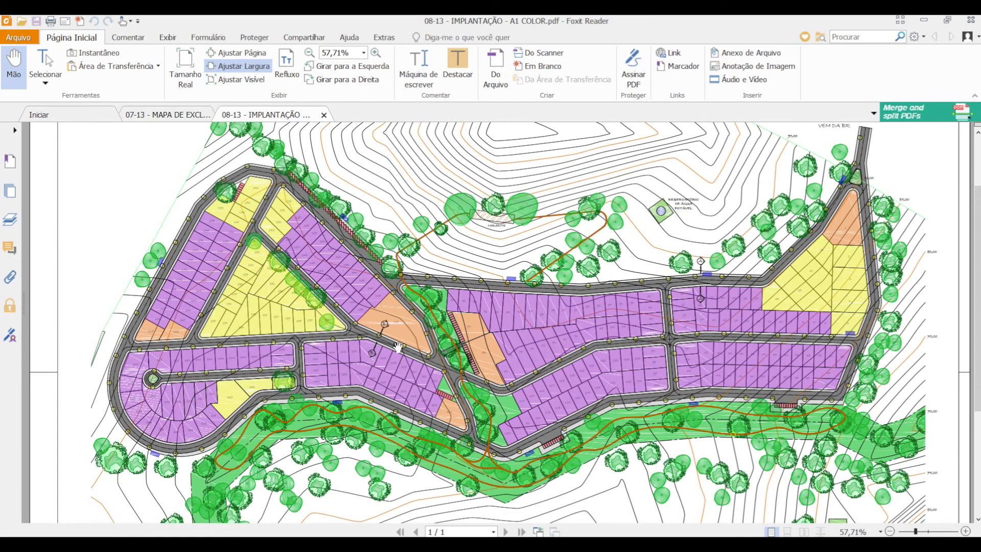
Step: Open the 09-13 - CORTES - VIA TIPO 1 E VIA TIPO 2 sheet and compare road sections A-A and B-B
key(alt+Tab)
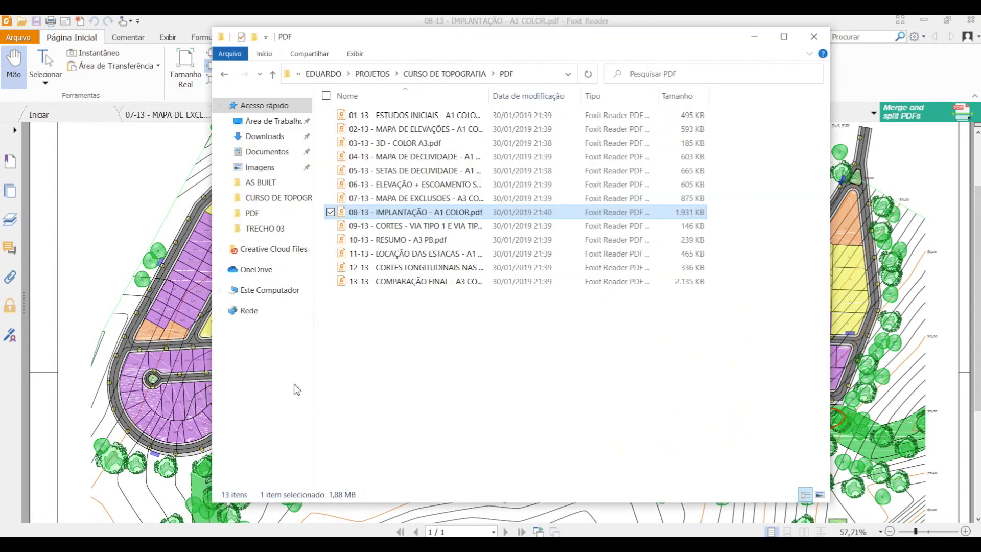
double_click(459, 229)
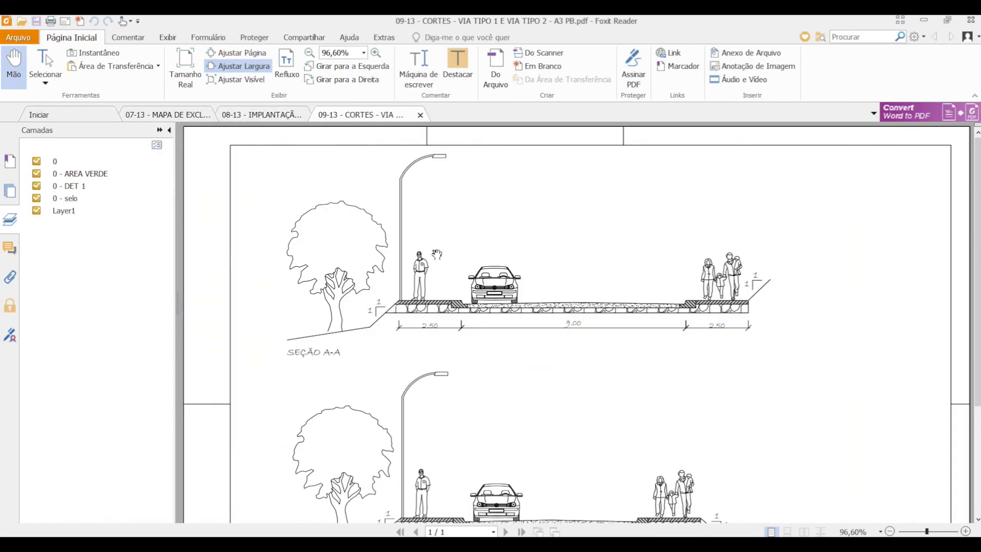
drag(670, 377, 661, 285)
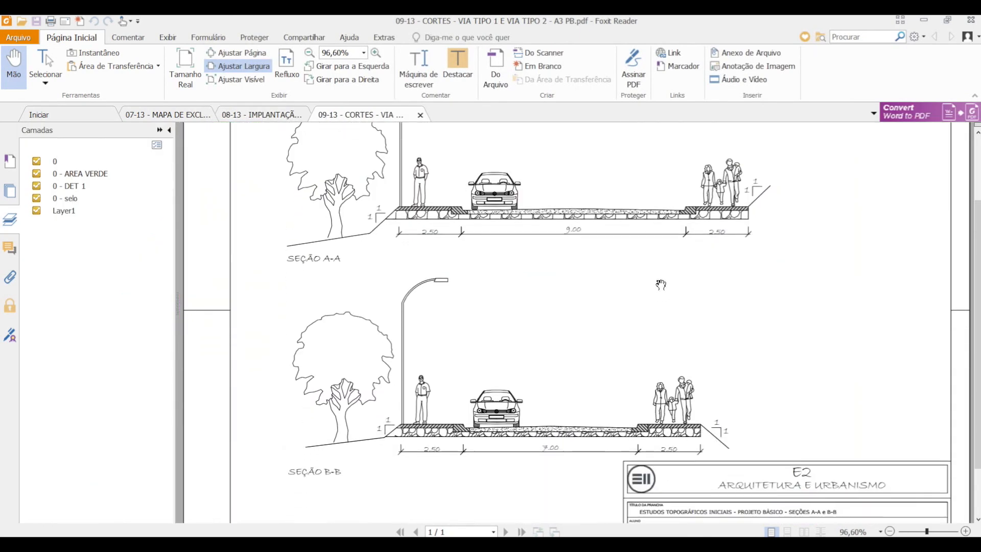
drag(552, 274, 547, 320)
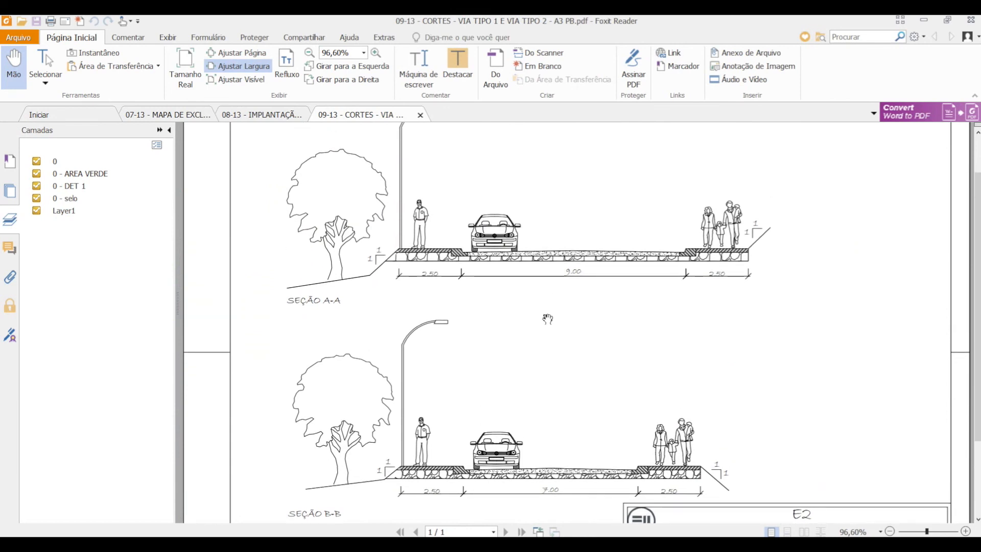
Step: Open 10-13 - RESUMO - A3 PB.pdf, hide its layer list and look over the numbered lot area tables
key(alt+Tab)
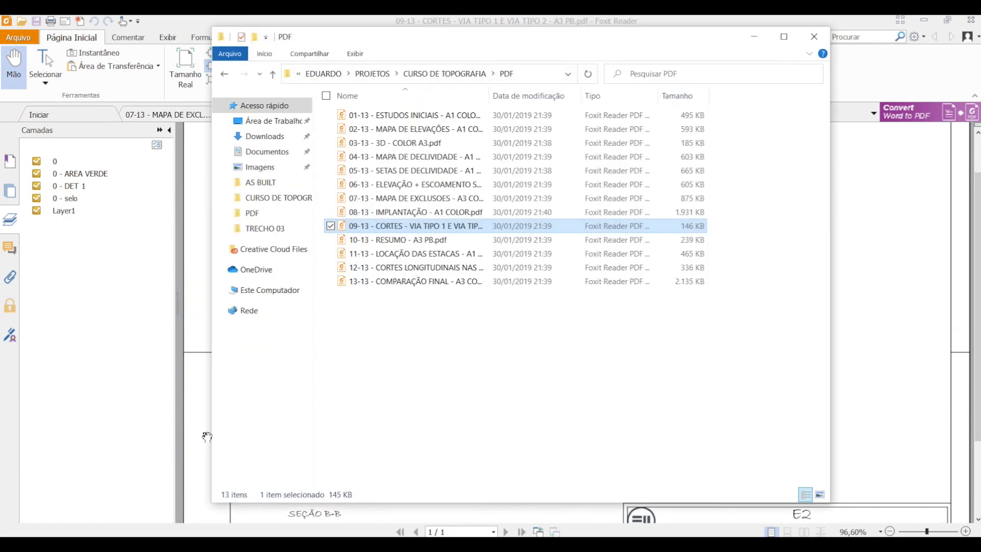
double_click(430, 240)
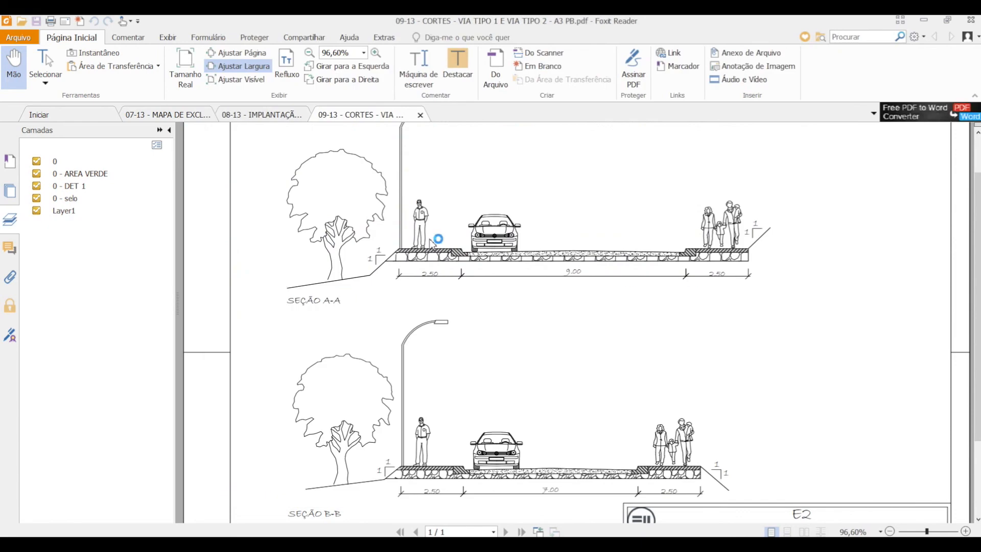
click(169, 130)
drag(607, 385, 606, 332)
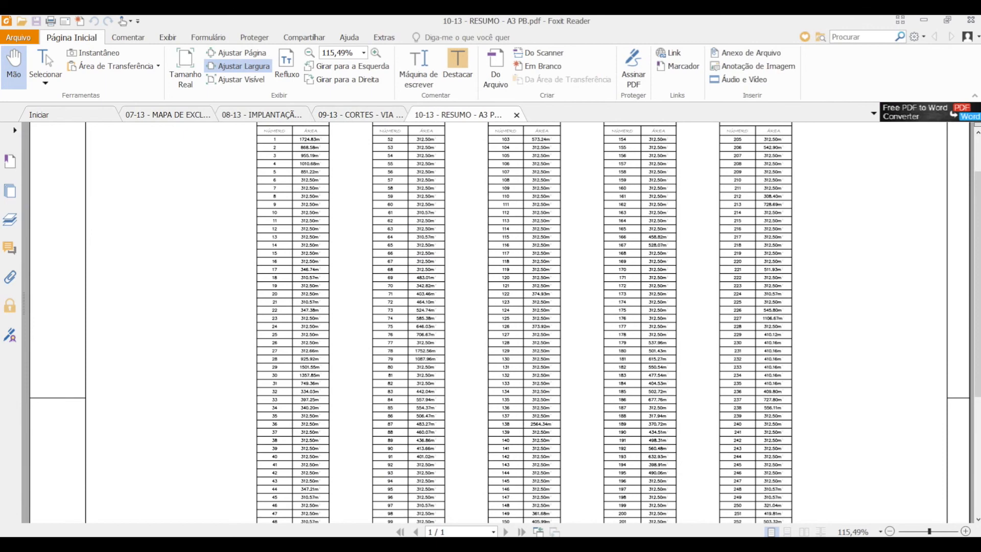
Step: Open 11-13 - LOCAÇÃO DAS ESTACAS - A1 PB.pdf and view the stationing along the subdivision roads
key(alt+Tab)
double_click(416, 256)
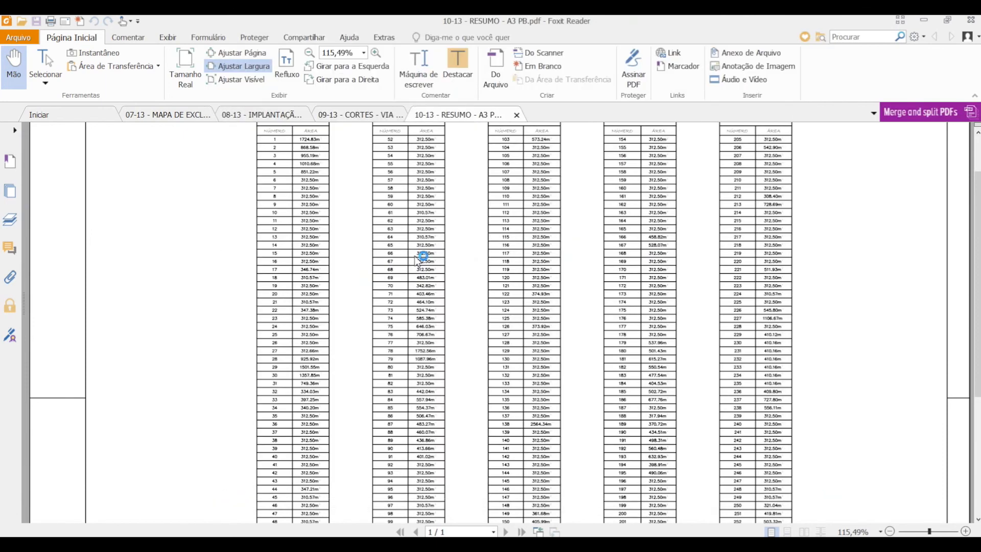
drag(614, 420, 597, 364)
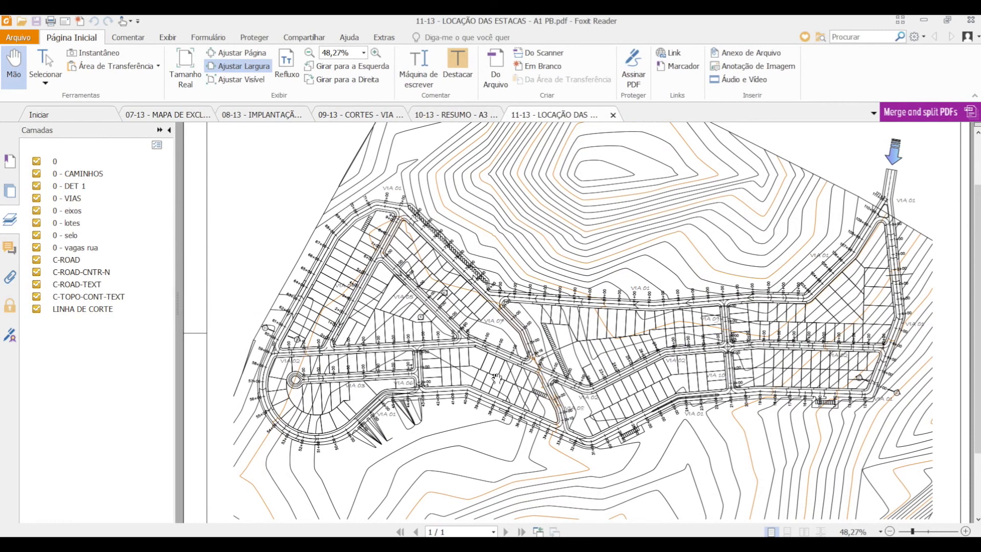
Step: Open the 12-13 - CORTES LONGITUDINAIS NAS VIAS sheet, hide its layer list and enlarge the road profiles to 100%
click(153, 543)
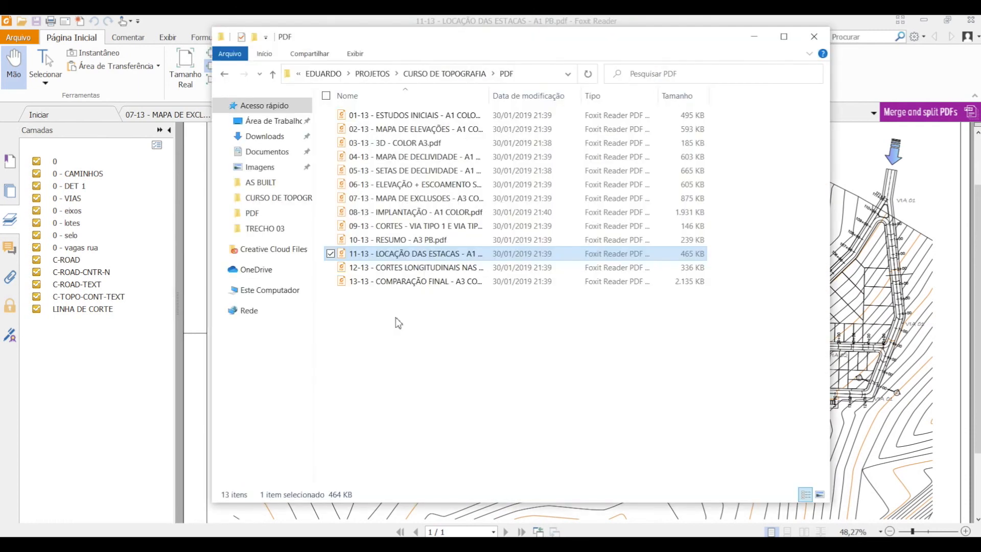
double_click(445, 267)
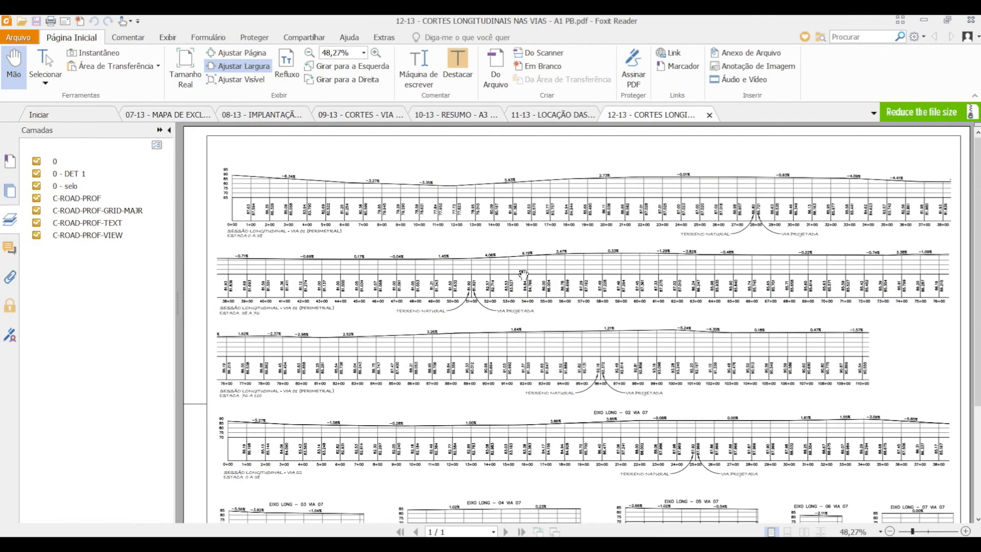
click(169, 129)
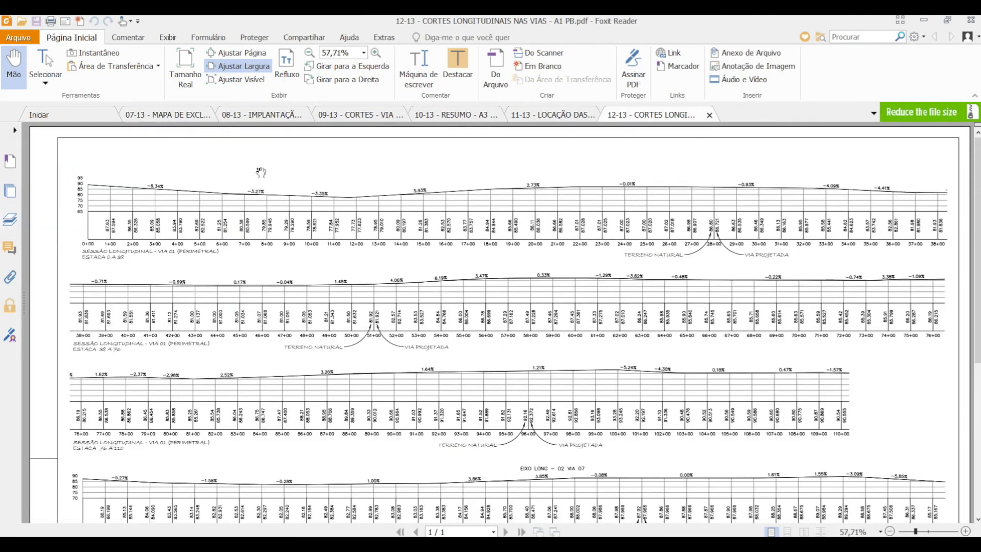
click(375, 53)
click(376, 53)
click(375, 54)
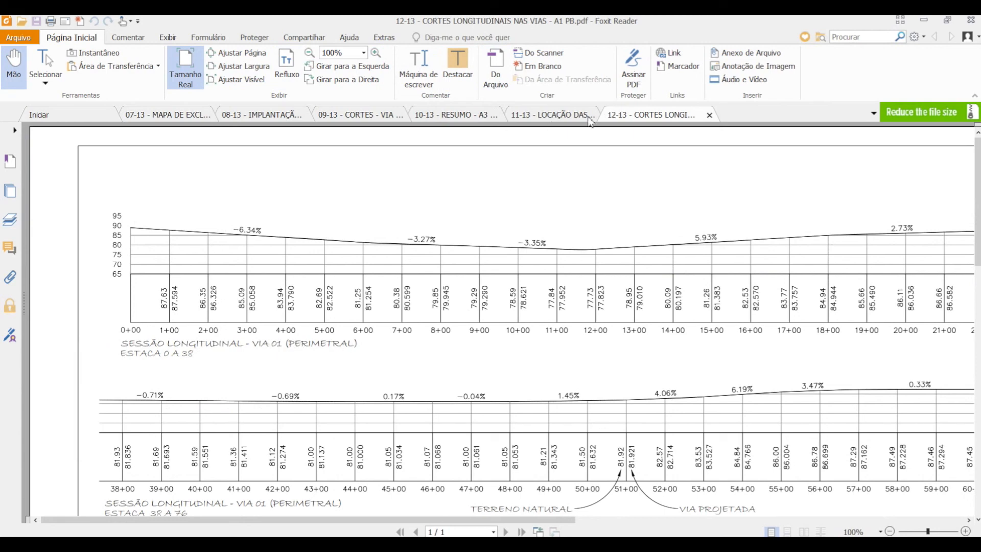
Step: Check the stations on the 11-13 plan, and compare natural and projected elevations along the Via 01 longitudinal profiles
click(564, 116)
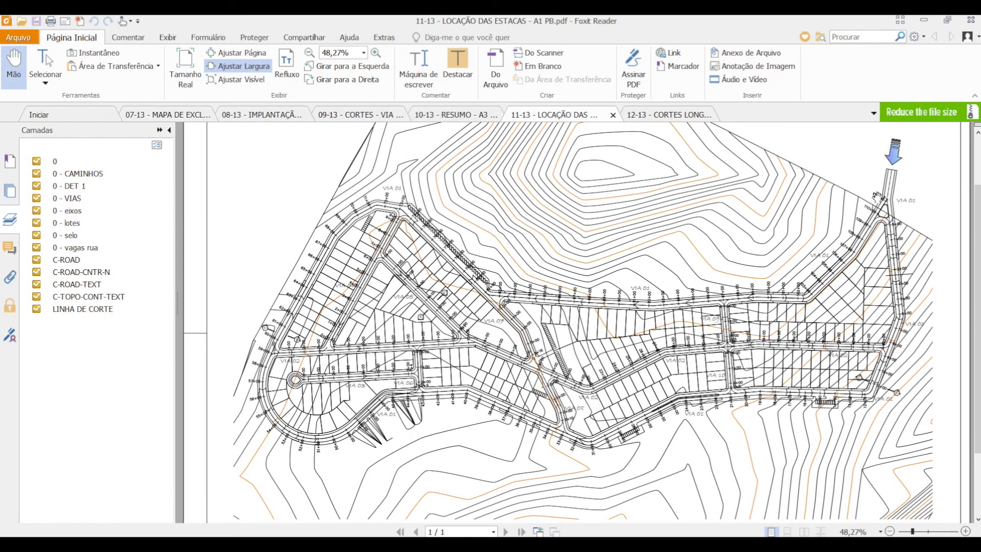
click(674, 117)
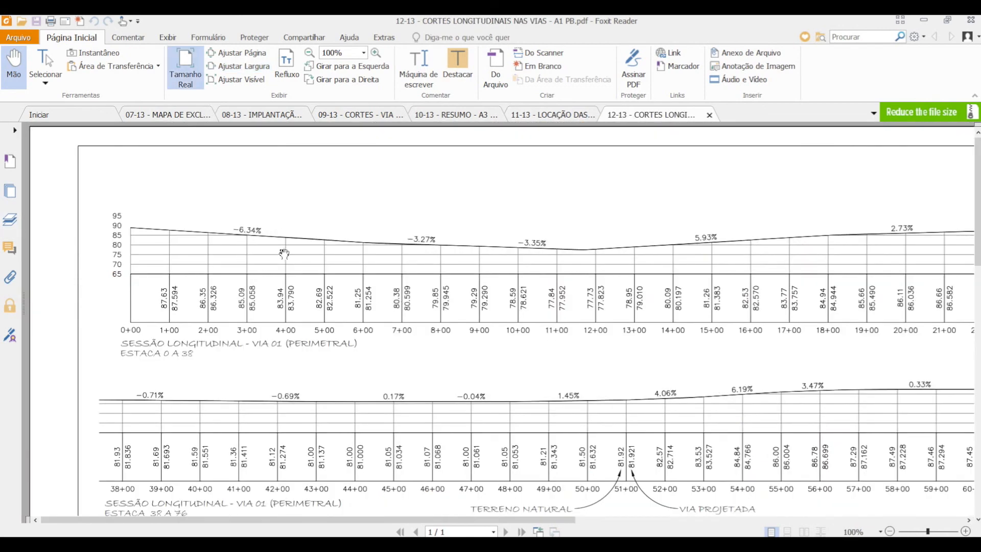
drag(920, 284, 414, 282)
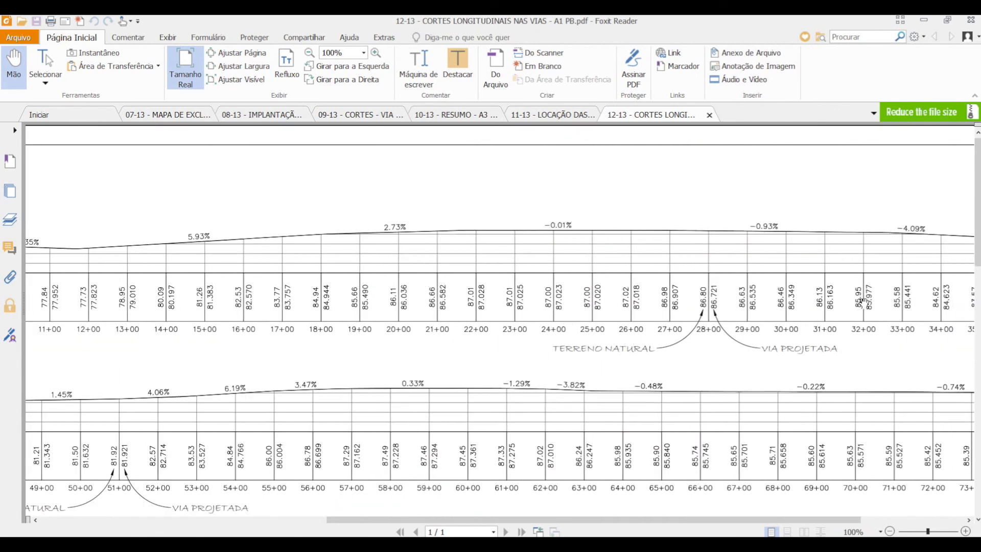
drag(863, 302, 665, 161)
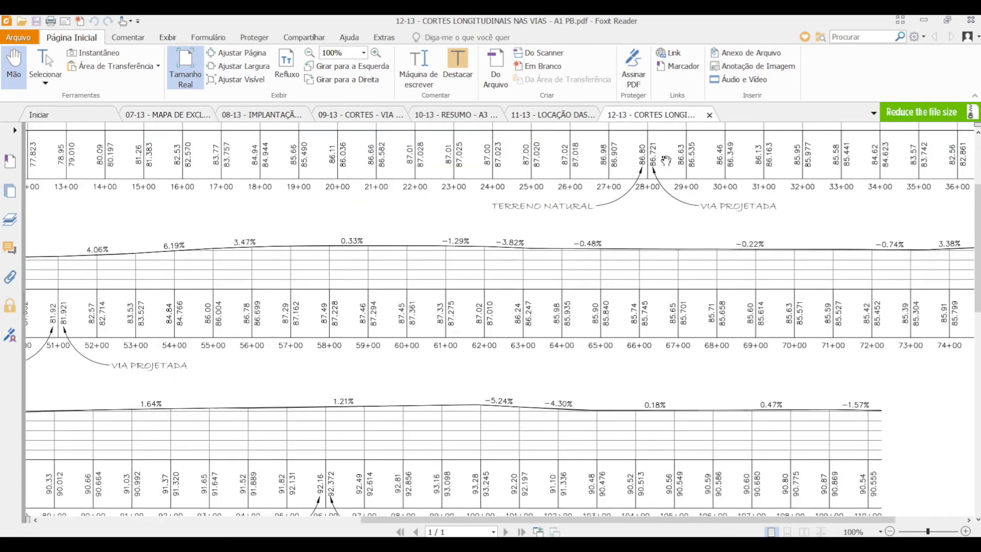
drag(396, 372, 510, 207)
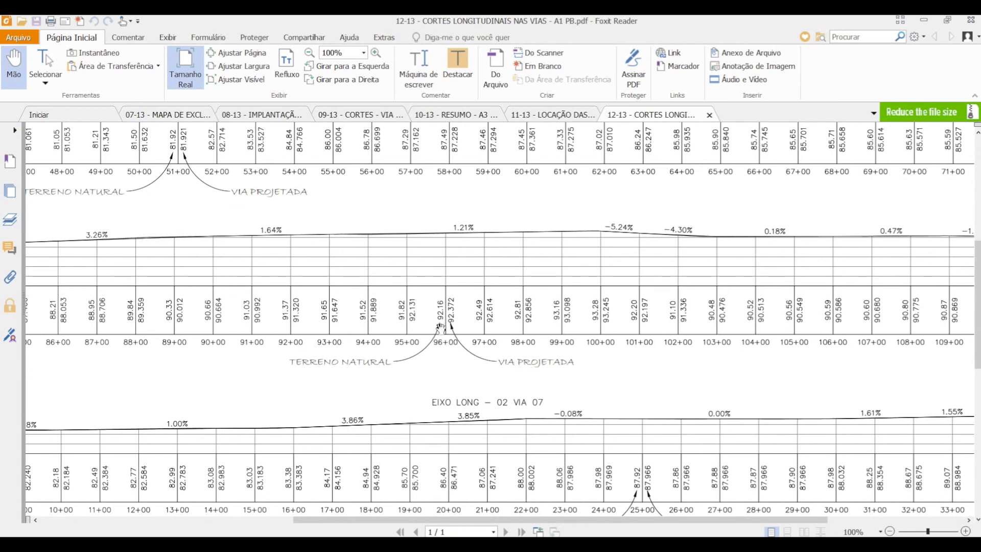
Step: Examine the secondary road profiles and the cut-and-fill details in sections C-C, D-D and E-E
scroll(700, 361, down, 4)
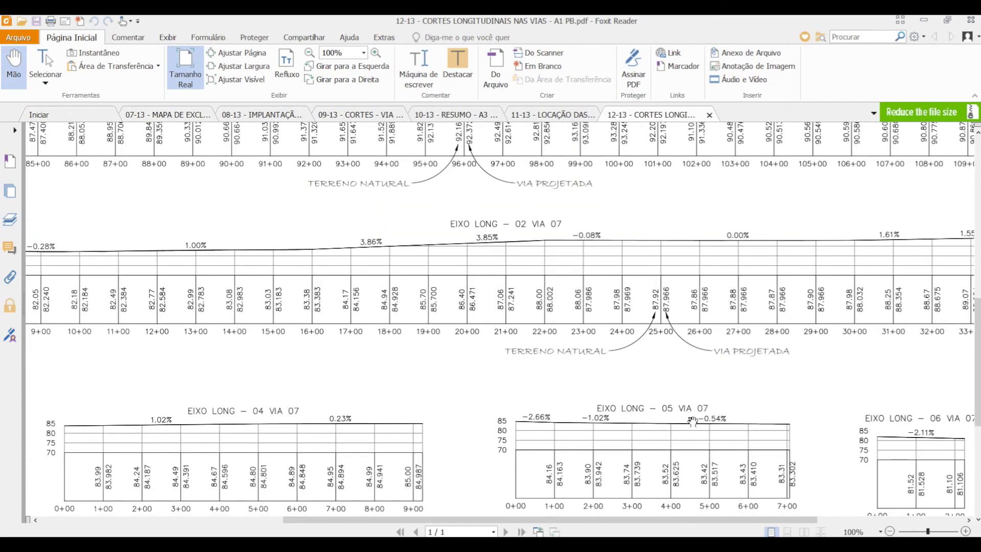
scroll(700, 313, down, 6)
scroll(700, 313, left, 2)
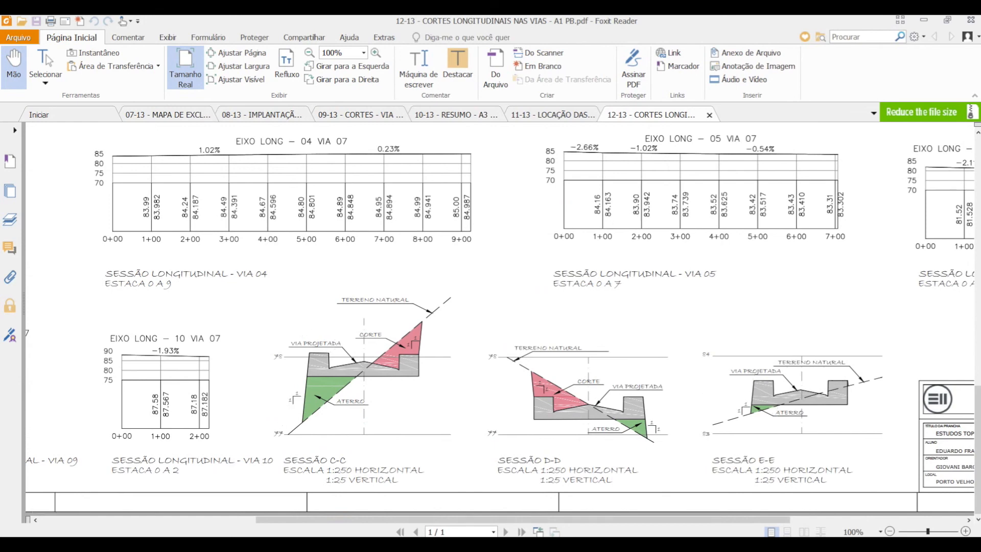
Step: Open 13-13 - COMPARAÇÃO FINAL - A3 COLOR.pdf, hide its layer list and compare the natural and projected elevation and slope maps
key(alt+Tab)
double_click(473, 281)
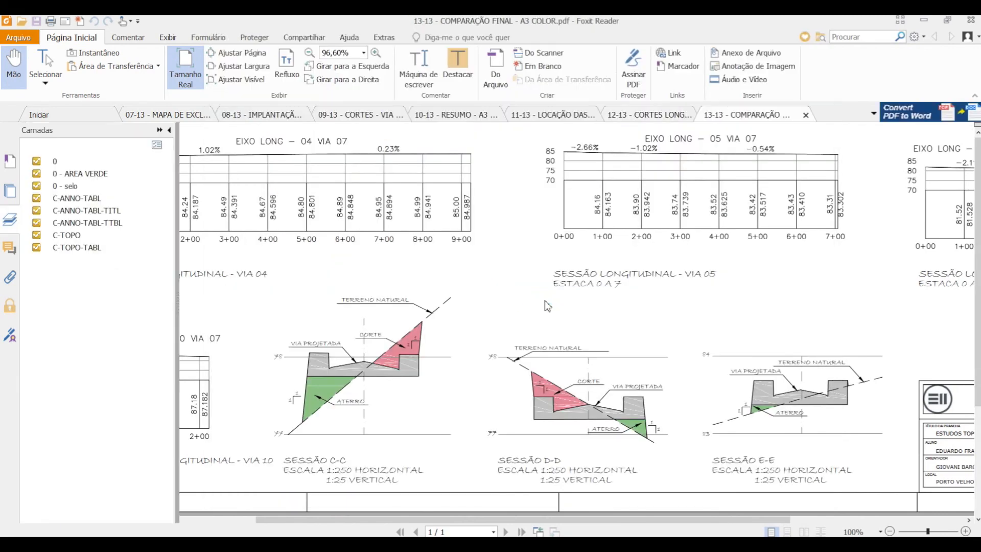
click(169, 130)
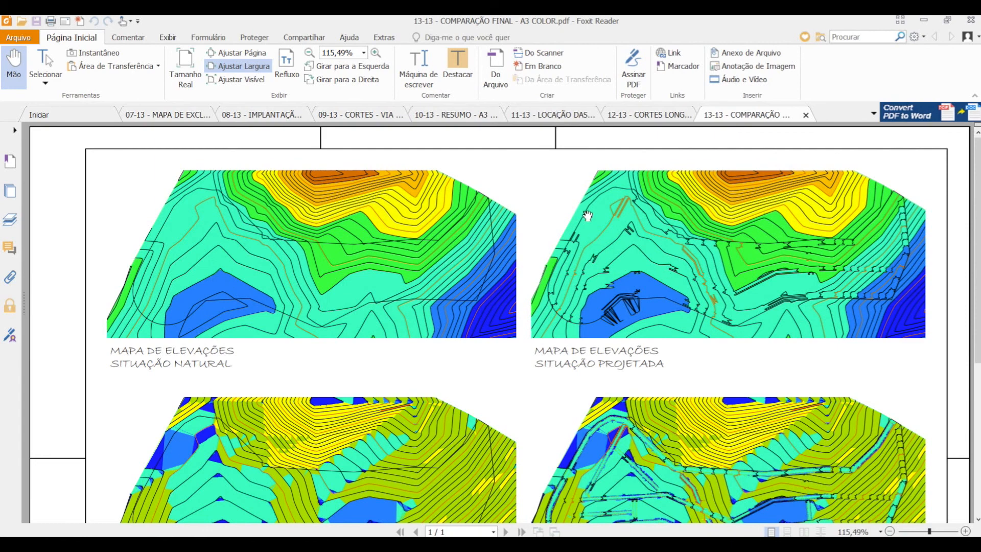
drag(530, 438, 519, 262)
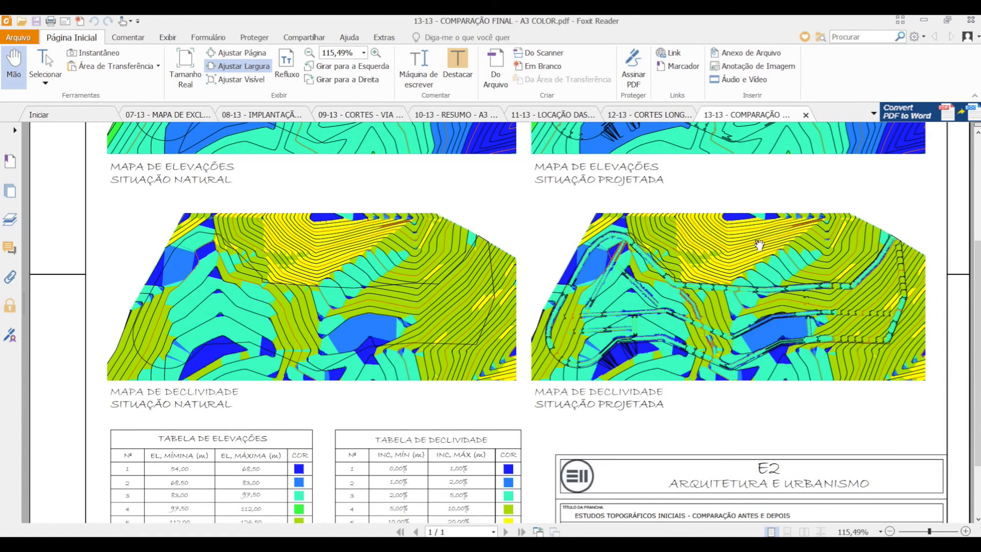
drag(706, 281, 700, 259)
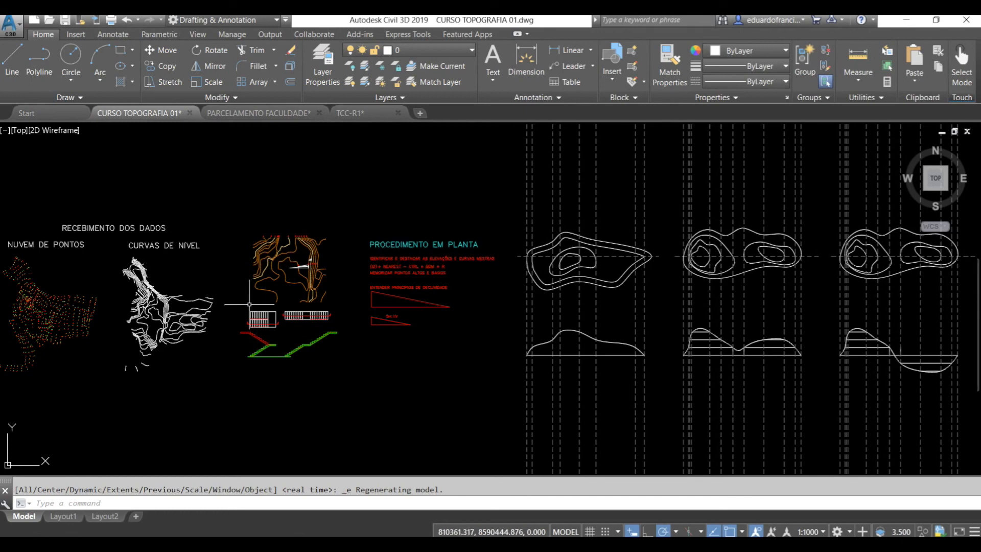
Step: Review the point cloud, contour lines and slope triangles between the 966 and 970 contours in the CURSO TOPOGRAFIA 01 drawing
middle_drag(250, 304, 438, 292)
scroll(340, 268, up, 2)
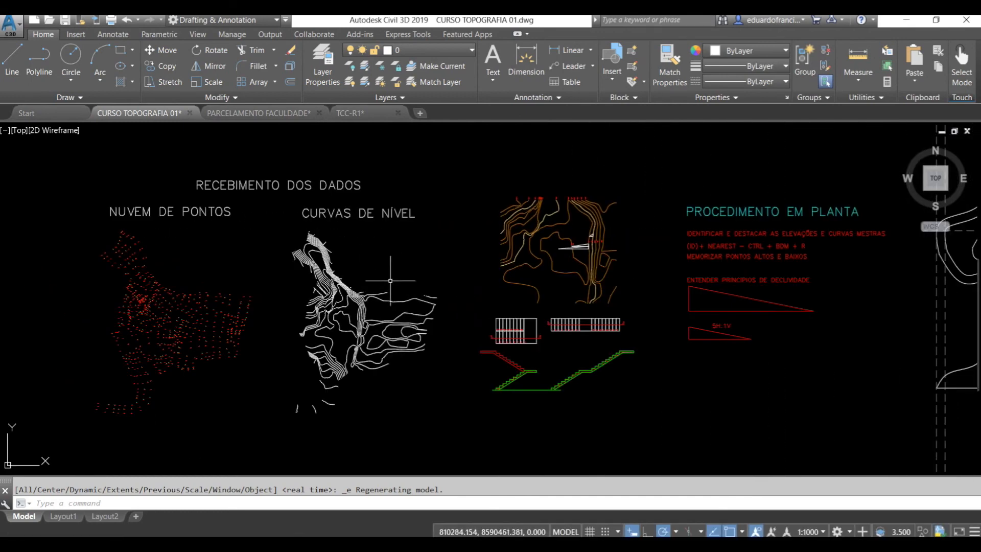
scroll(617, 241, up, 2)
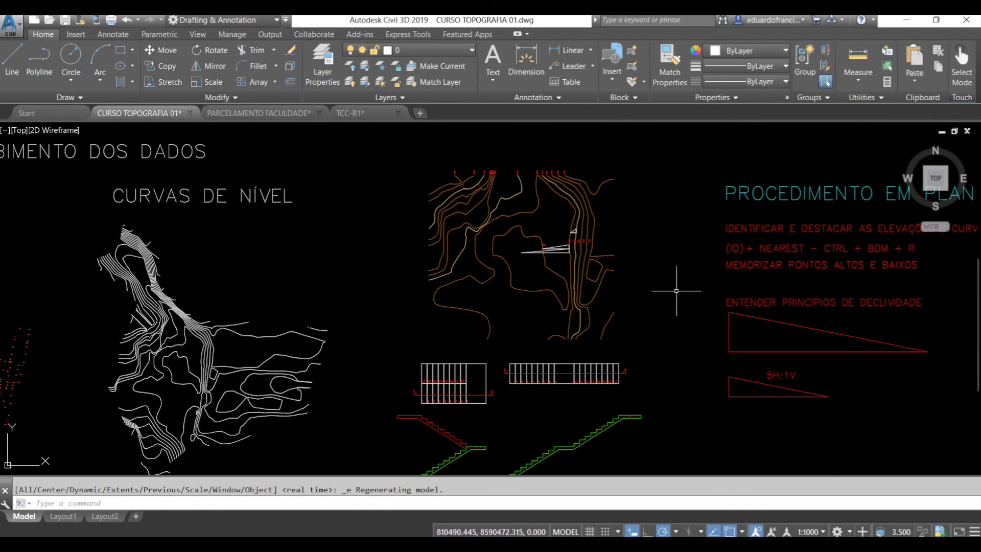
scroll(592, 224, up, 6)
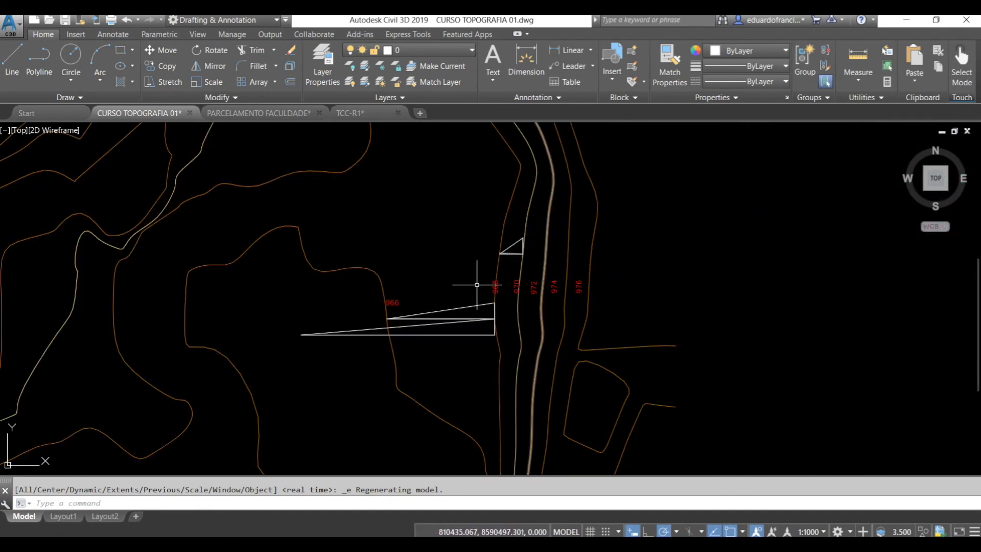
Step: Review the three contour plans with their projected profiles, and view the whole set of course diagrams
scroll(416, 249, down, 6)
scroll(416, 248, down, 2)
middle_drag(858, 301, 243, 270)
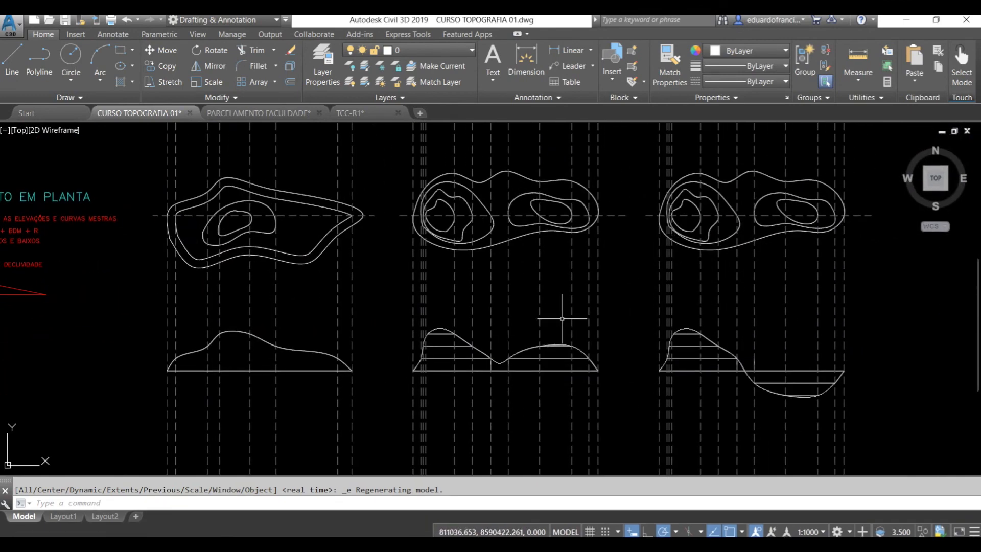
scroll(561, 311, down, 2)
middle_drag(345, 305, 561, 310)
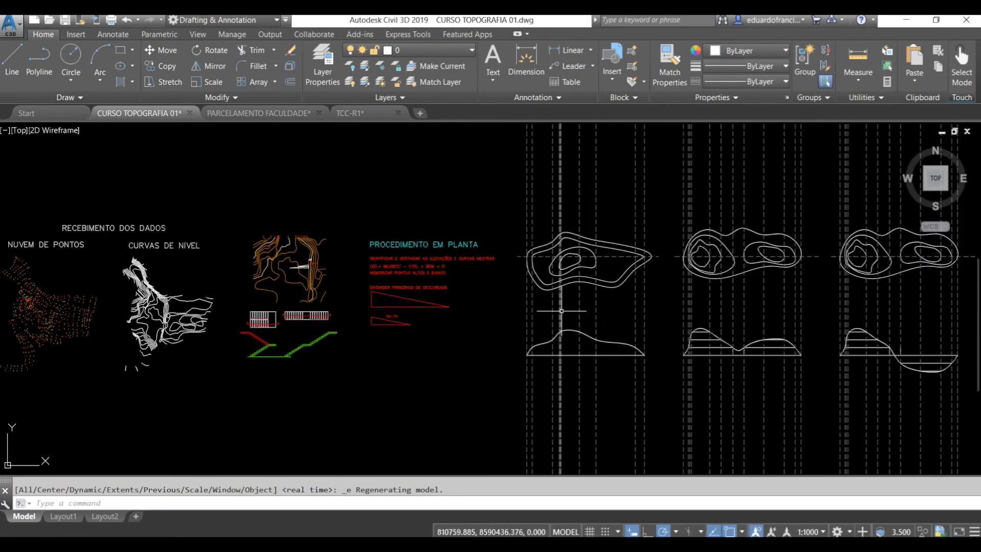